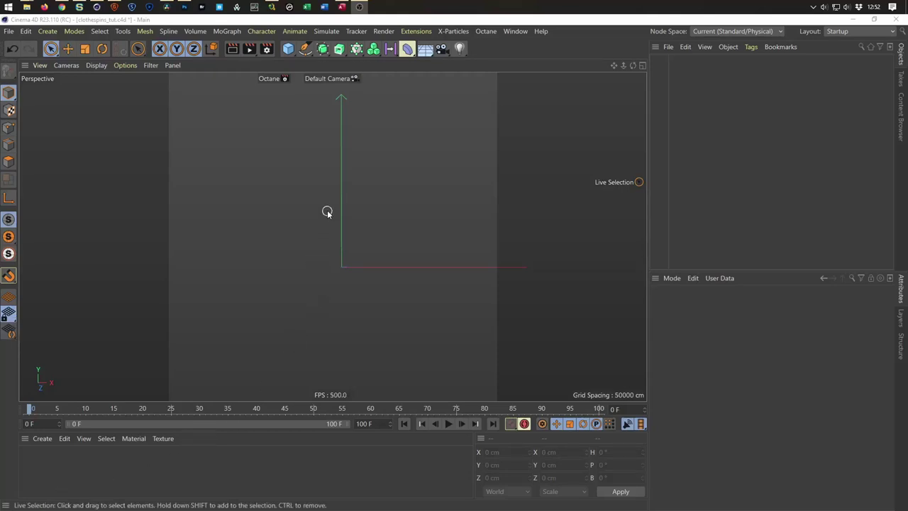
Bring up the Instagram post in Chrome and play the clothespin render video.
left_click(62, 7)
left_click(380, 275)
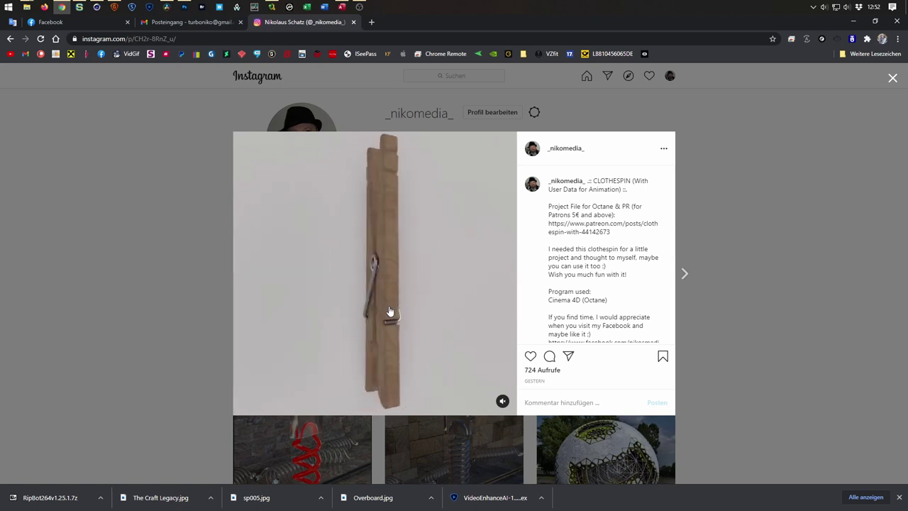
Pause the clothespin video and switch back to the empty clothespins_tut.c4d scene.
left_click(390, 311)
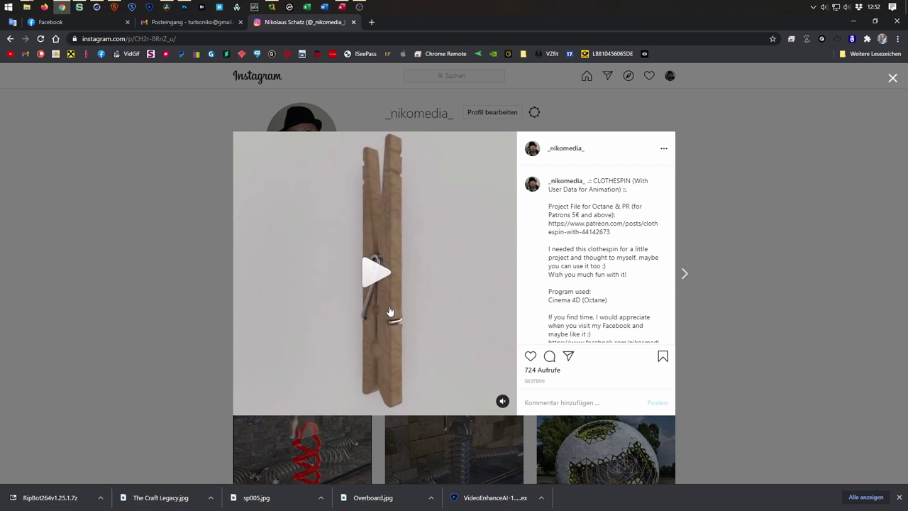
left_click(98, 9)
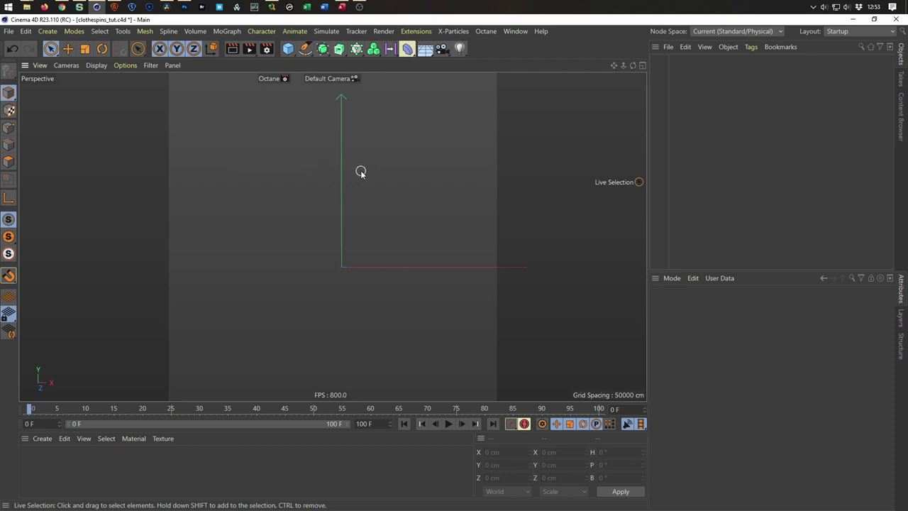
Frame the three-clothespin reference in the front view and activate the Polygon Pen (M,E).
middle_click(250, 229)
middle_click(366, 257)
scroll(319, 246, "down", 3)
scroll(310, 246, "down", 2)
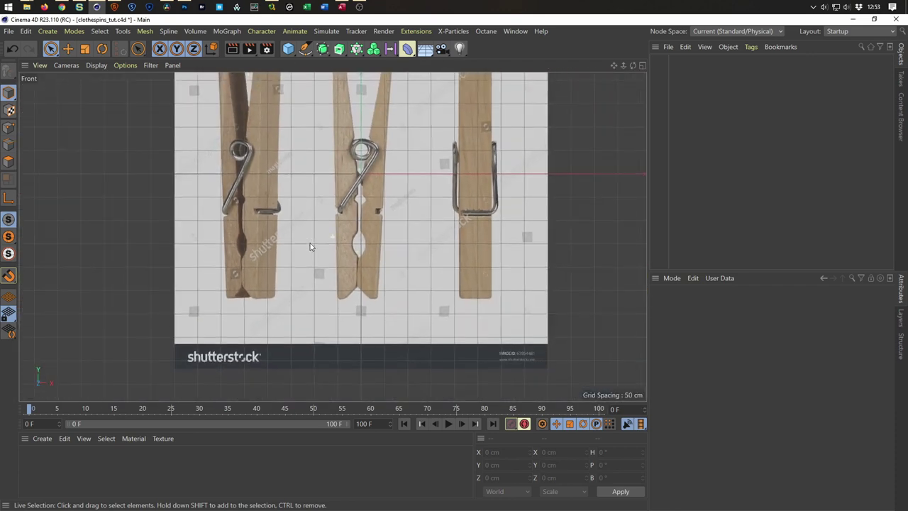
scroll(310, 246, "up", 2)
scroll(324, 260, "down", 2)
scroll(345, 251, "up", 3)
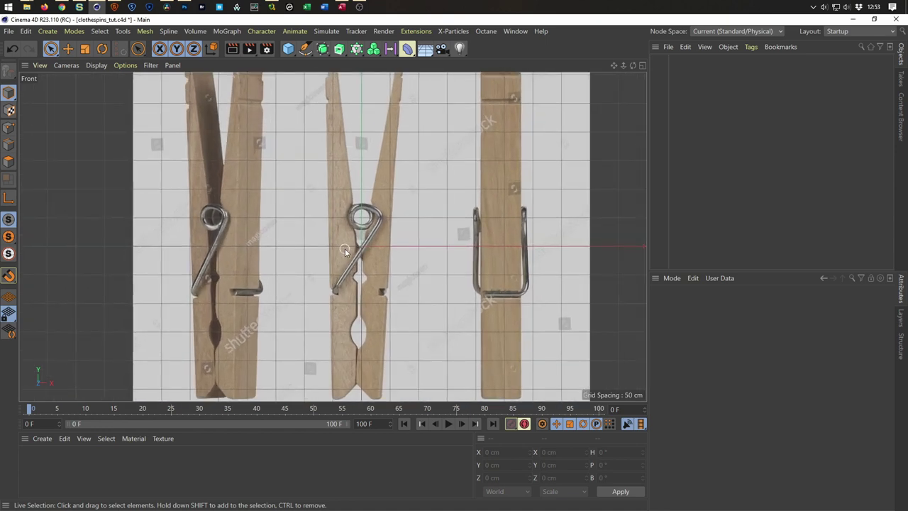
scroll(341, 252, "up", 1)
scroll(329, 264, "down", 2)
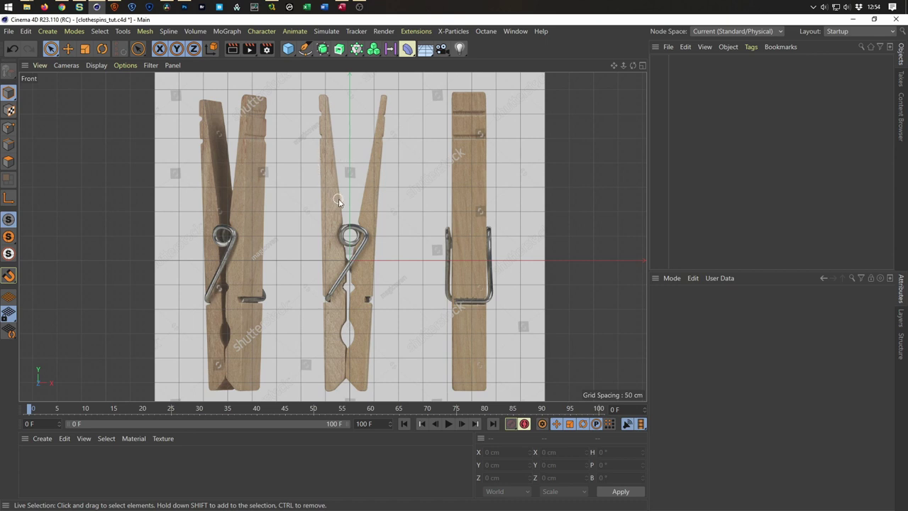
middle_click_drag(338, 202, 351, 205)
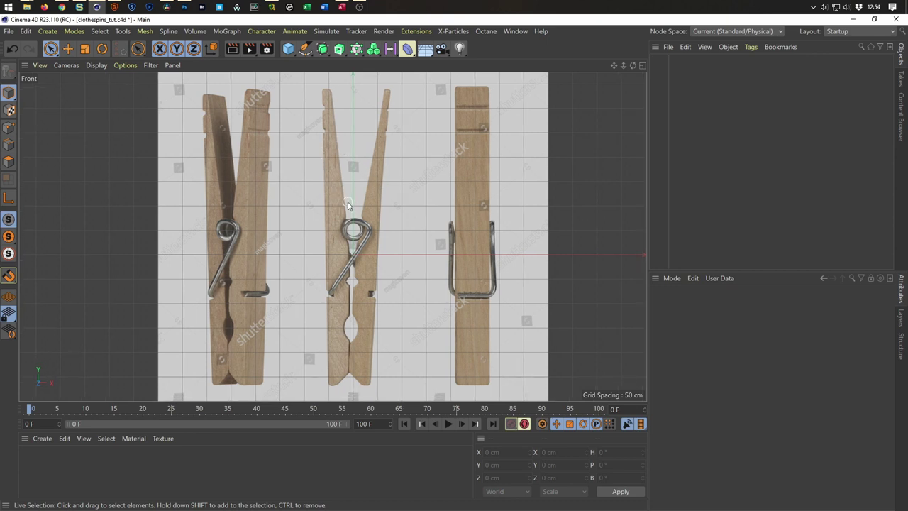
key("m")
key("e")
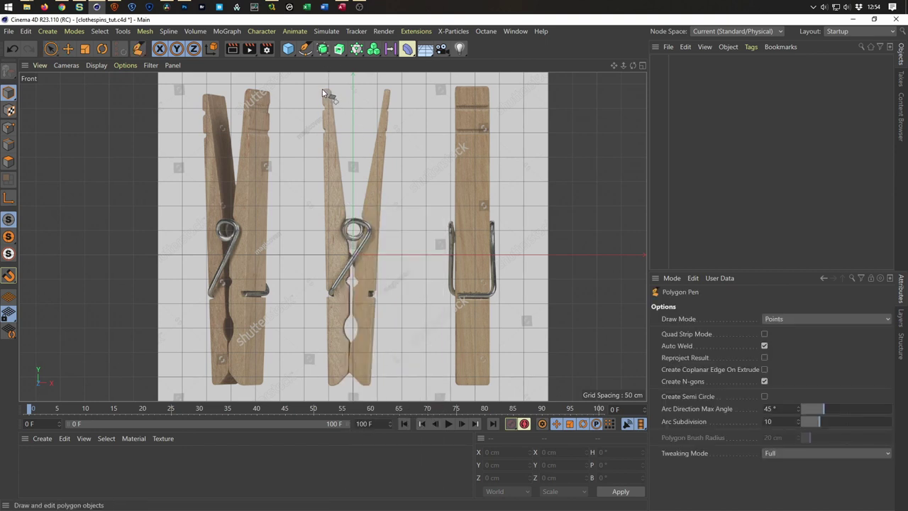
Trace a closed five-point polygon around the middle pin's left jaw.
left_click(323, 90)
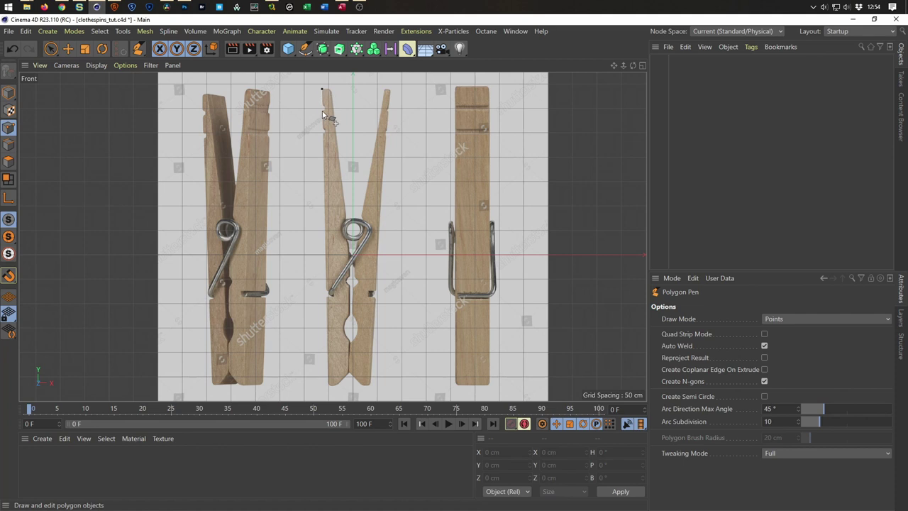
left_click(328, 385)
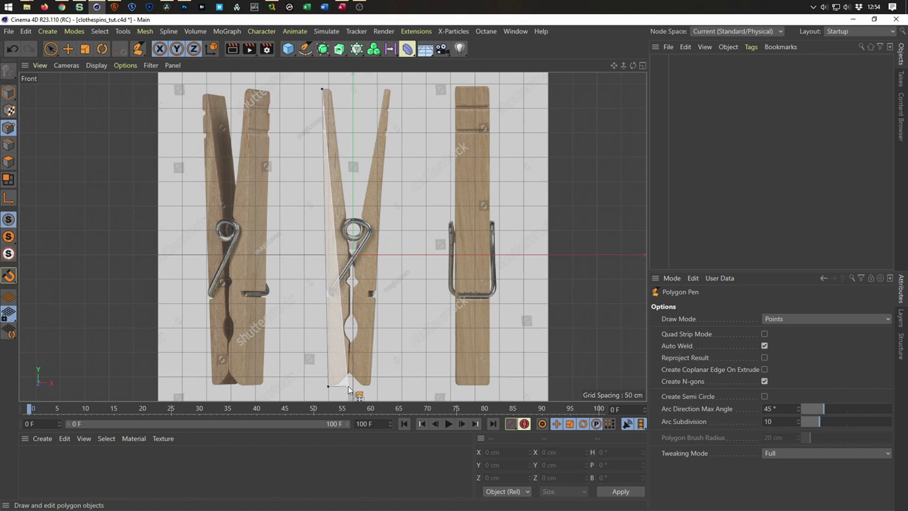
left_click(347, 387)
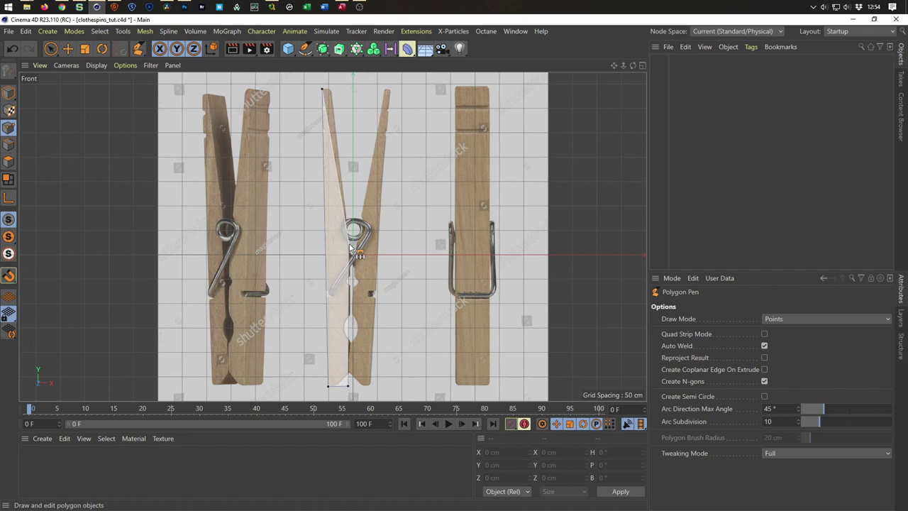
left_click(350, 247)
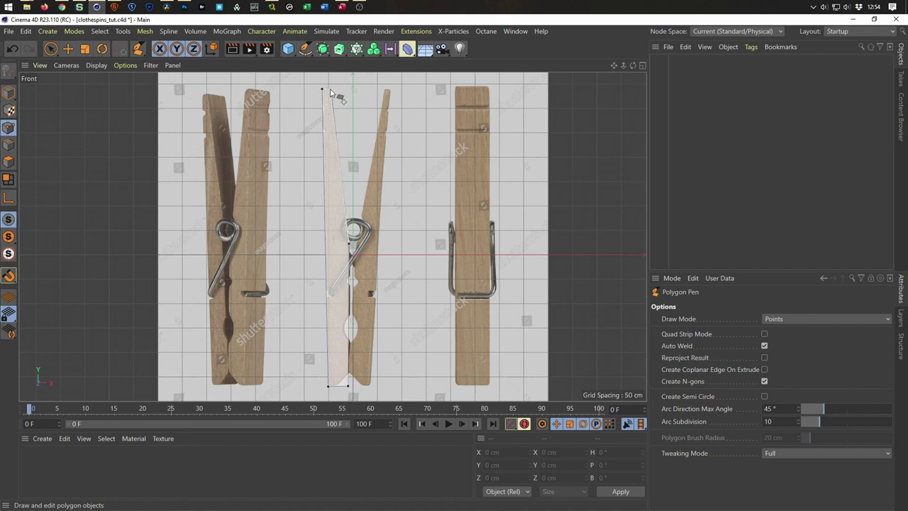
left_click(325, 90)
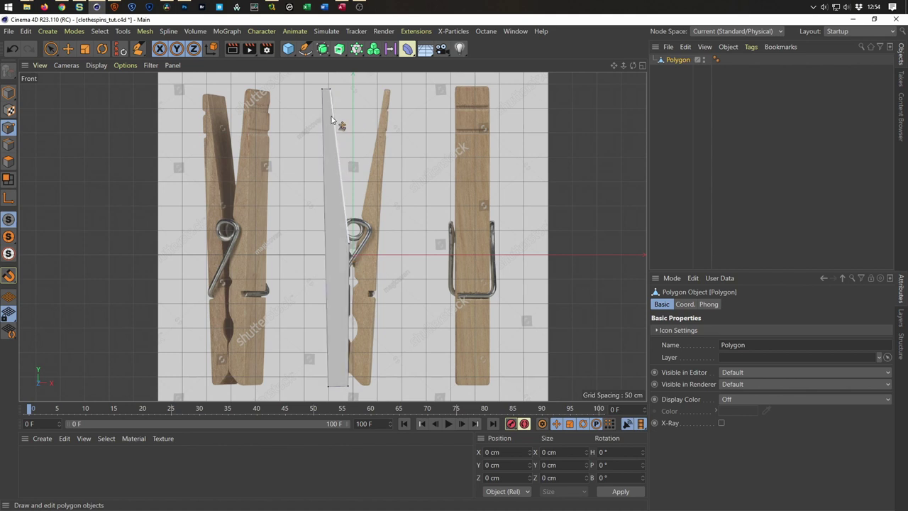
Enable X-Ray on the polygon and zoom in on the top of the jaw.
left_click(721, 423)
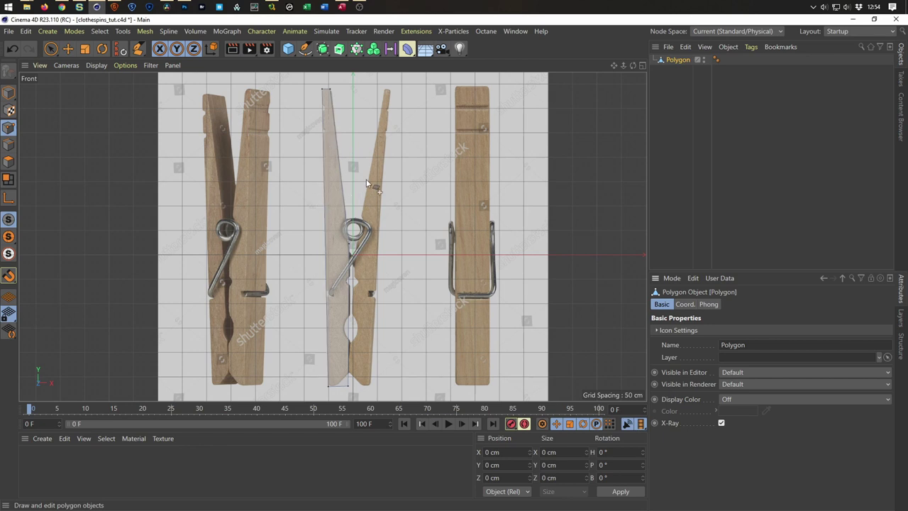
scroll(361, 191, "up", 2)
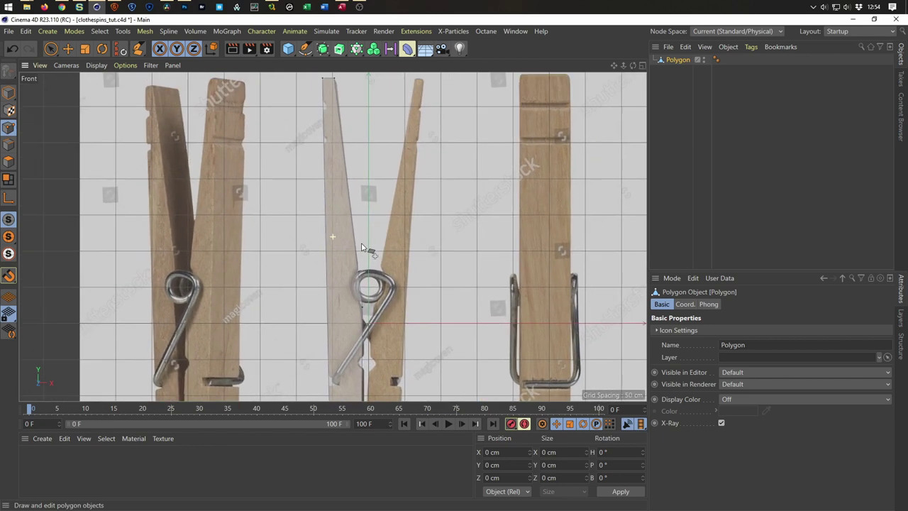
middle_click_drag(372, 188, 398, 257, "alt")
scroll(328, 144, "up", 2)
scroll(348, 132, "up", 2)
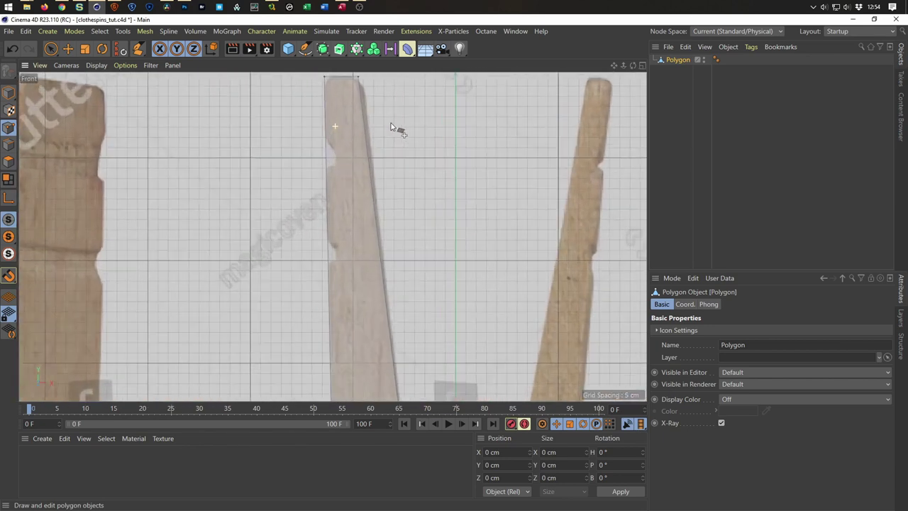
scroll(359, 138, "up", 2)
middle_click_drag(353, 233, 351, 248, "alt")
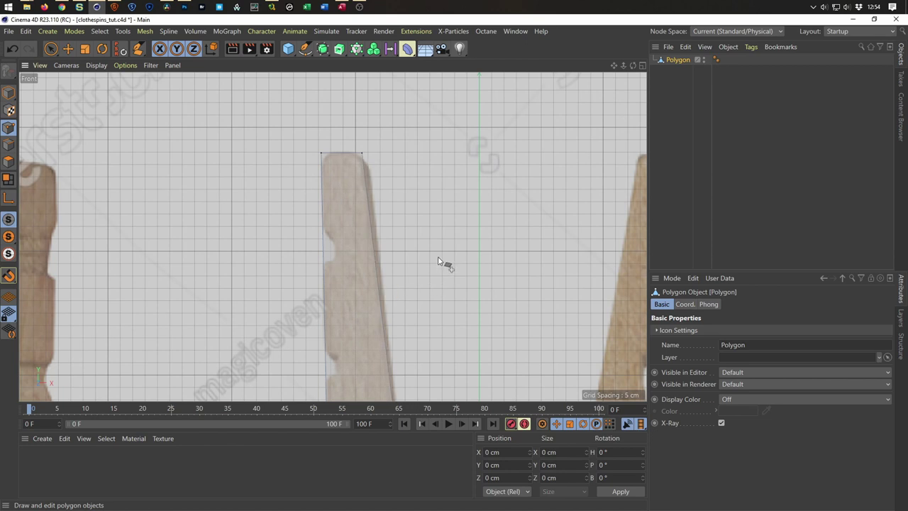
With Plane Cut (K~J), add two horizontal cuts across the jaw's top notch.
key("k")
key("j")
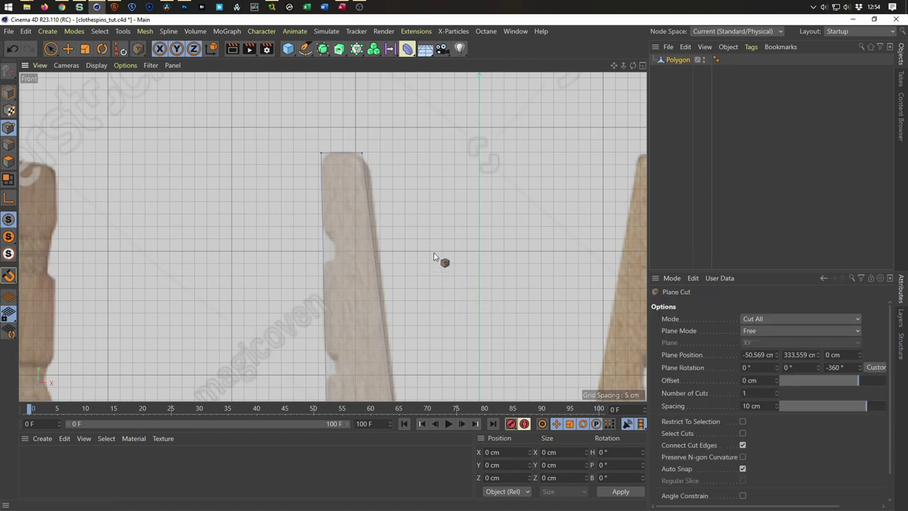
left_click(323, 228)
middle_click_drag(371, 318, 368, 225, "alt")
left_click_drag(326, 271, 405, 268)
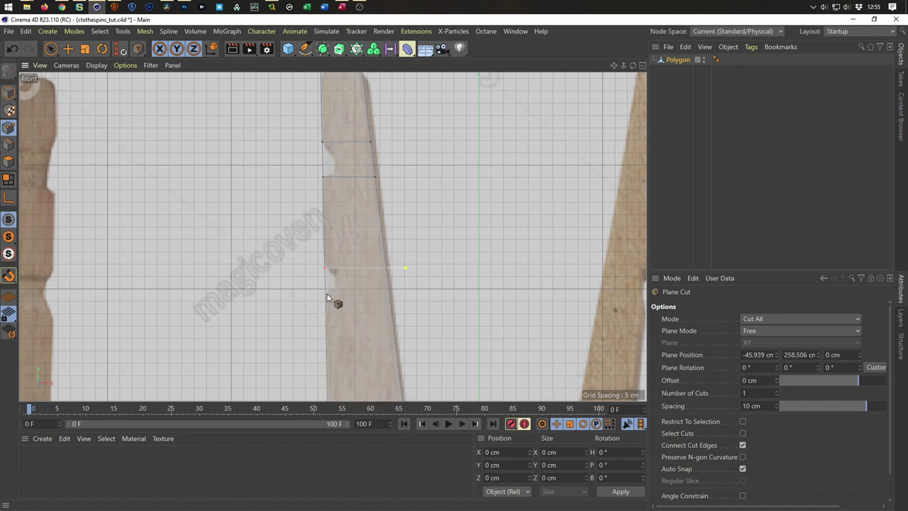
left_click_drag(326, 292, 409, 294)
middle_click_drag(351, 311, 287, 110, "alt")
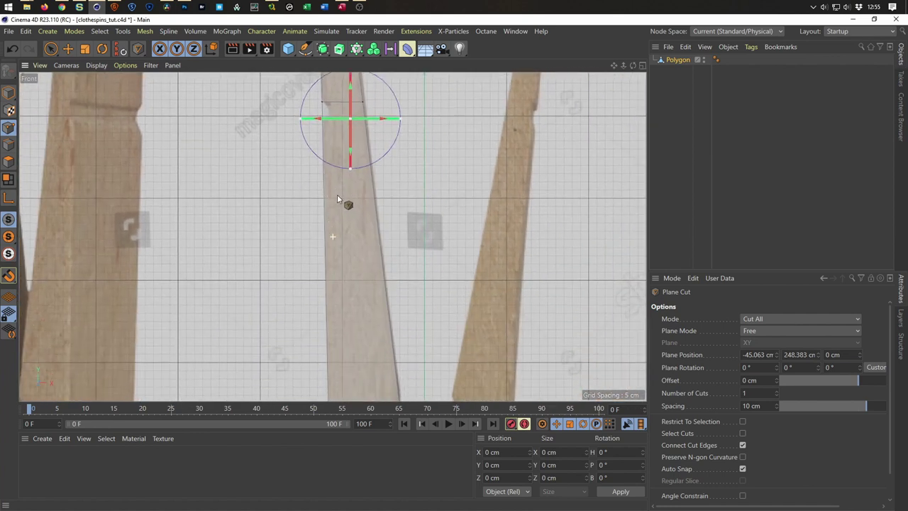
middle_click_drag(364, 340, 348, 220, "alt")
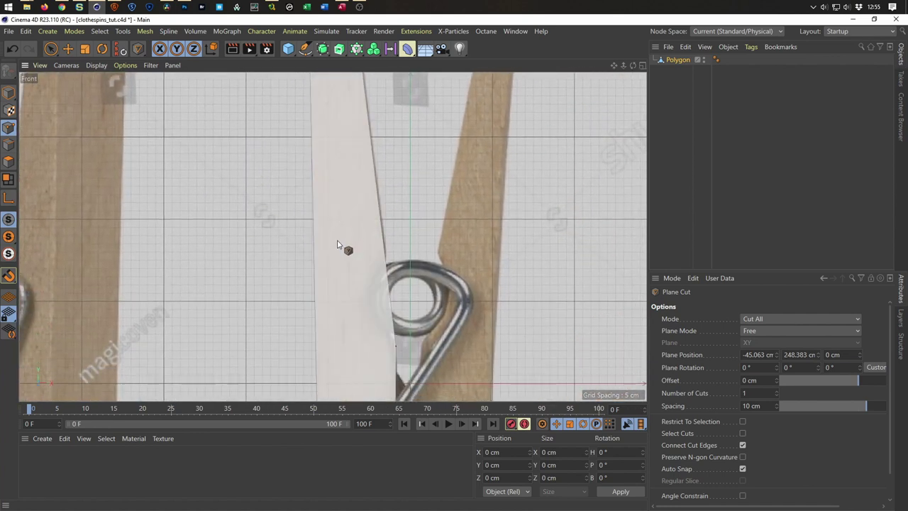
Add two more horizontal plane cuts across the jaw at the spring wire's tip.
left_click(68, 48)
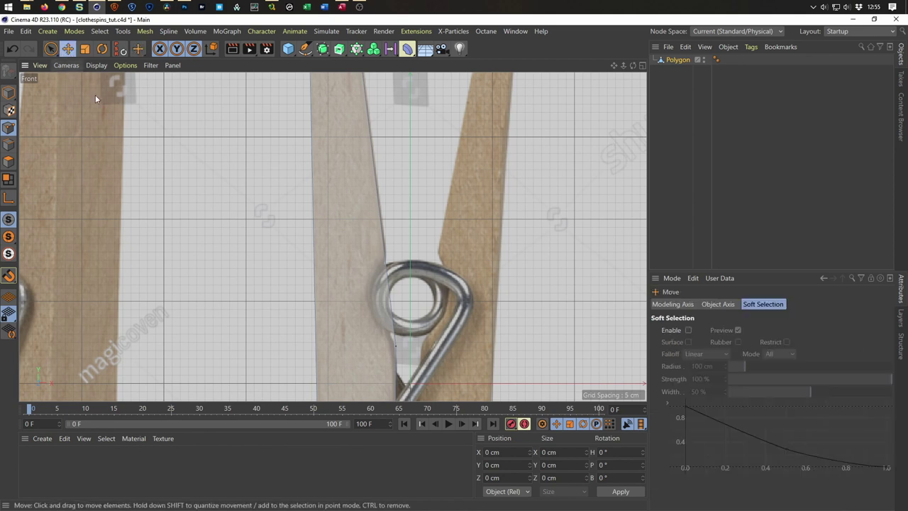
middle_click_drag(356, 300, 347, 197)
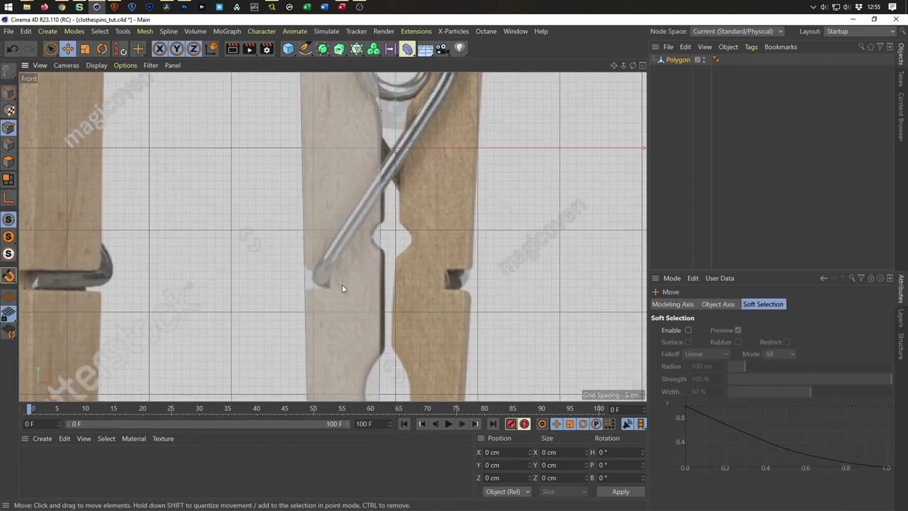
scroll(298, 265, "up", 2)
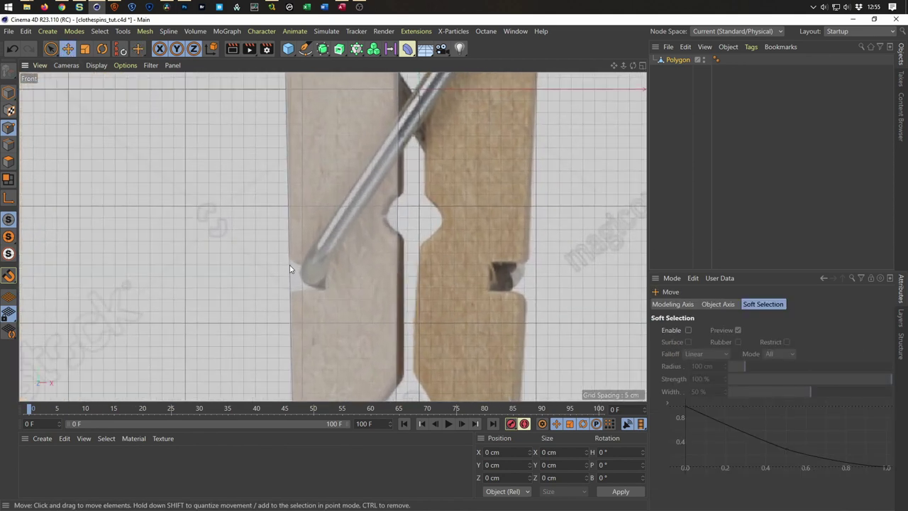
key("k")
key("j")
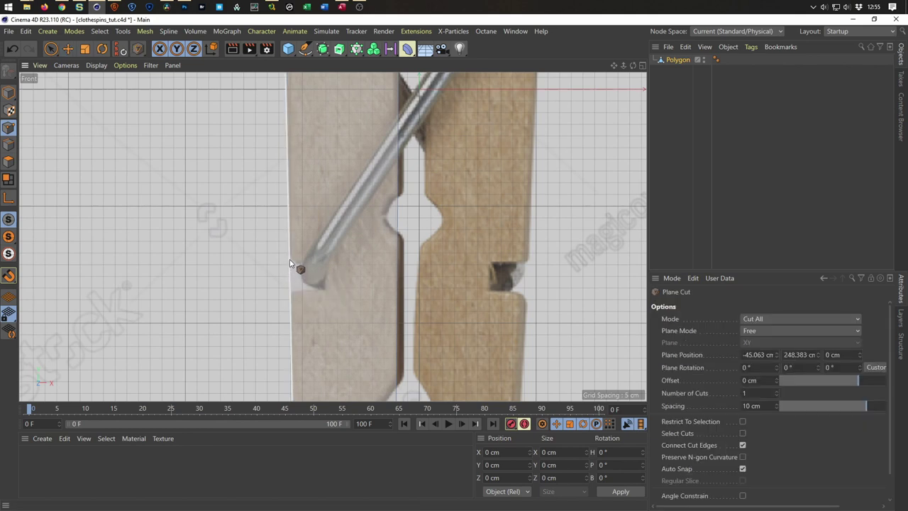
left_click_drag(290, 261, 408, 271)
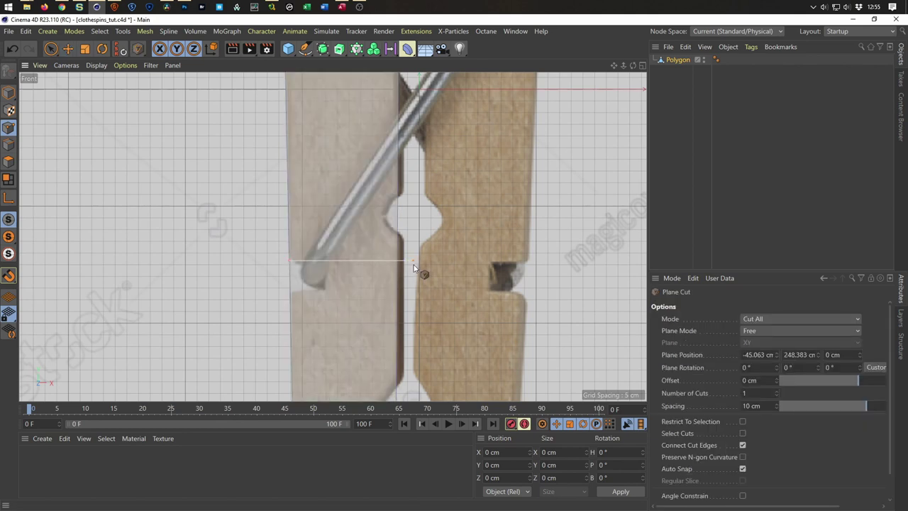
left_click_drag(290, 293, 415, 297)
Centre on the jaw's round notch and add another horizontal cut across it.
scroll(348, 357, "down", 3)
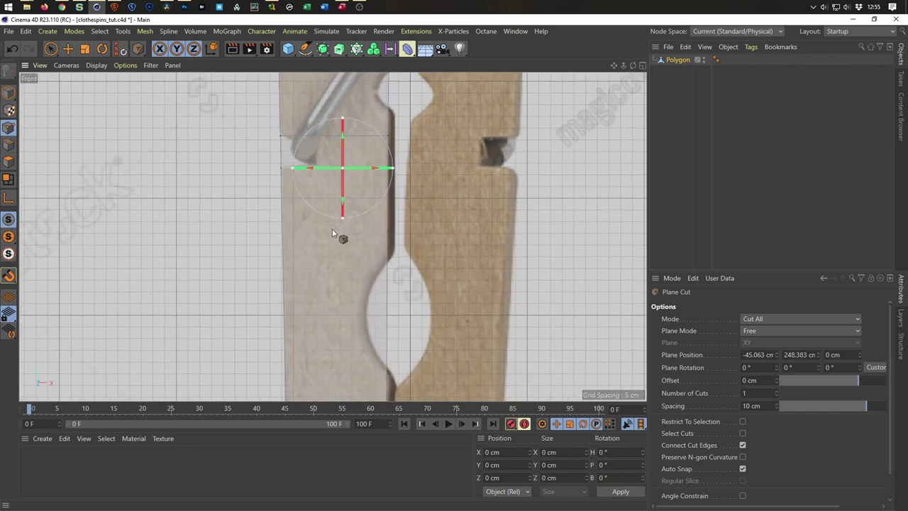
scroll(340, 237, "down", 3)
scroll(316, 289, "up", 2)
scroll(378, 280, "up", 5)
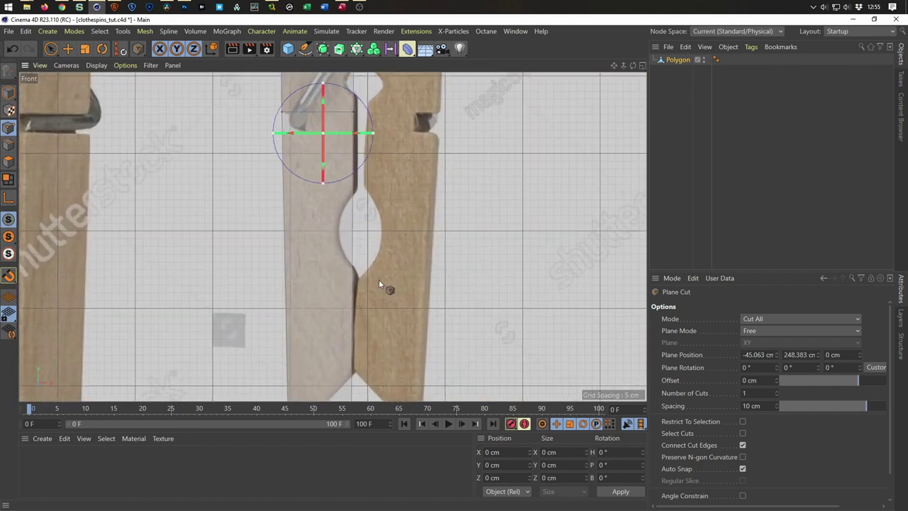
mouse_move(339, 273)
middle_mouse_down()
mouse_move(372, 278)
mouse_move(377, 236)
middle_mouse_up()
scroll(377, 236, "up", 2)
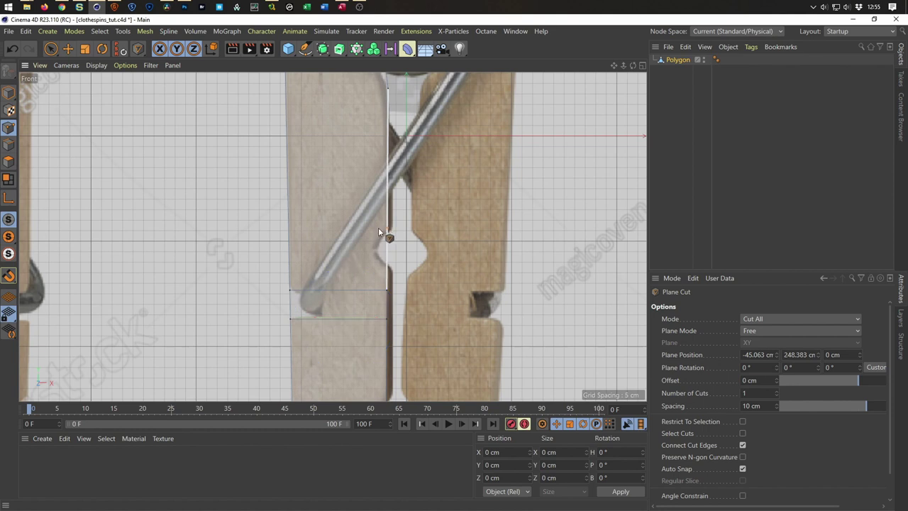
left_click(273, 226)
left_click(387, 269)
left_click(272, 270)
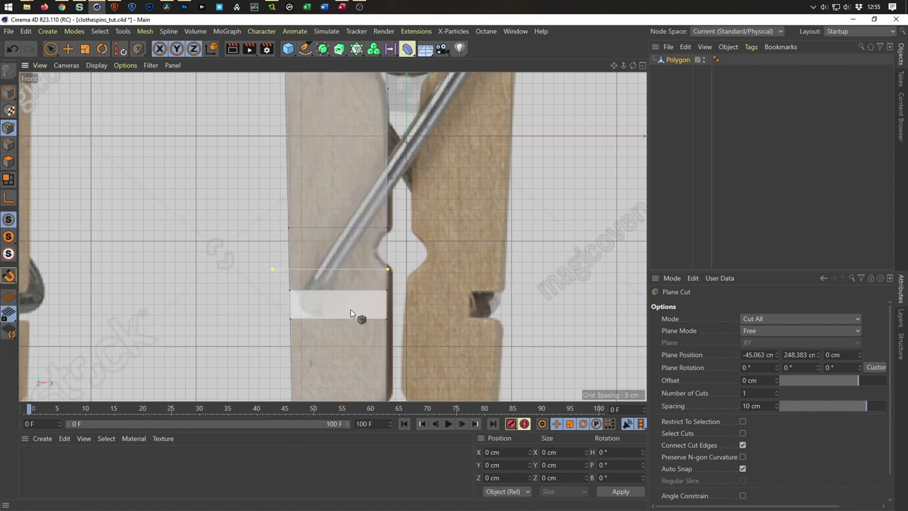
Cut horizontal edges below and above the round notch, then return to Live Selection.
middle_click_drag(354, 315, 320, 144)
scroll(349, 354, "up", 2)
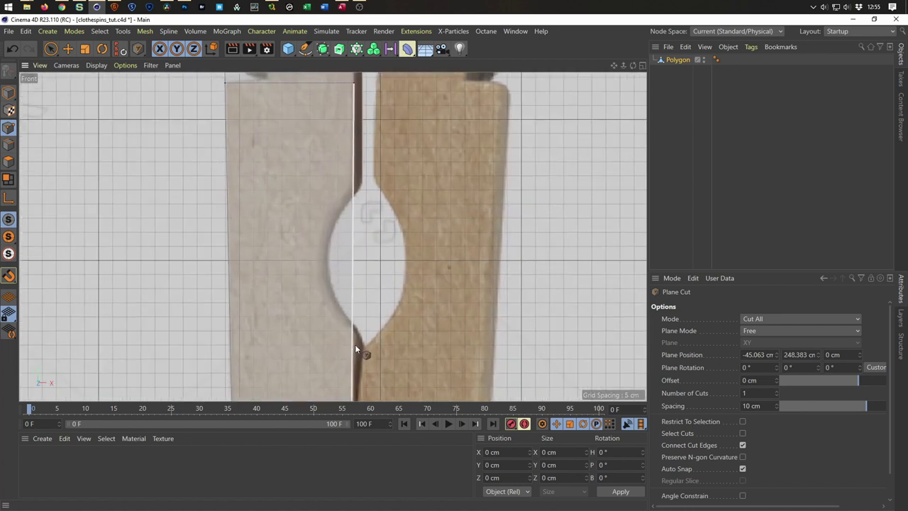
left_click(353, 341)
left_click(220, 342)
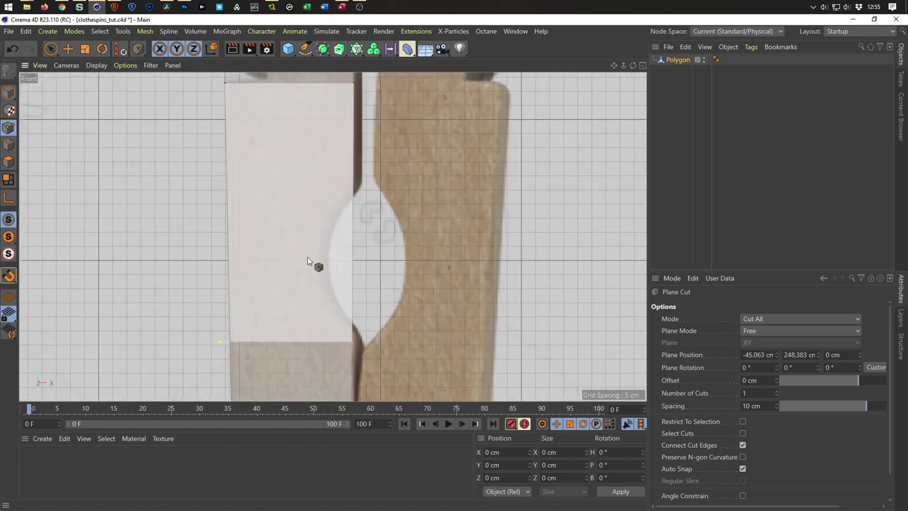
left_click(353, 185)
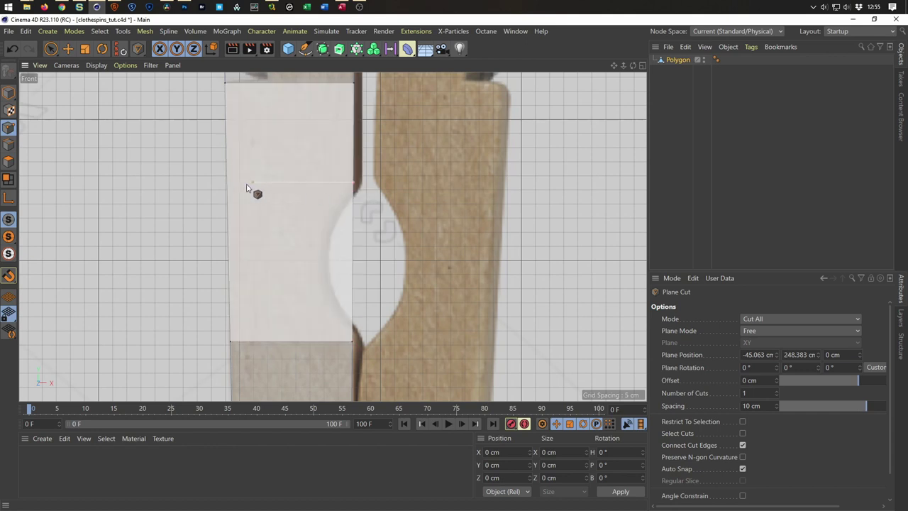
left_click(210, 185)
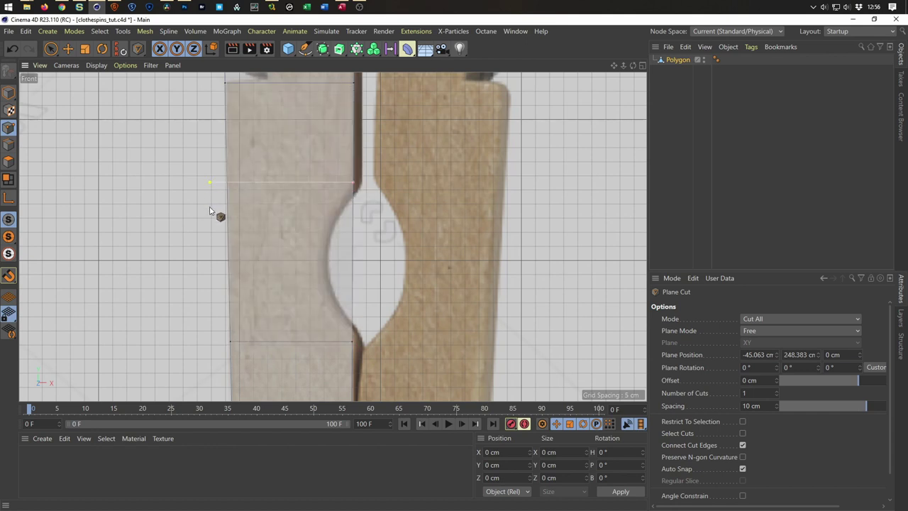
key("space")
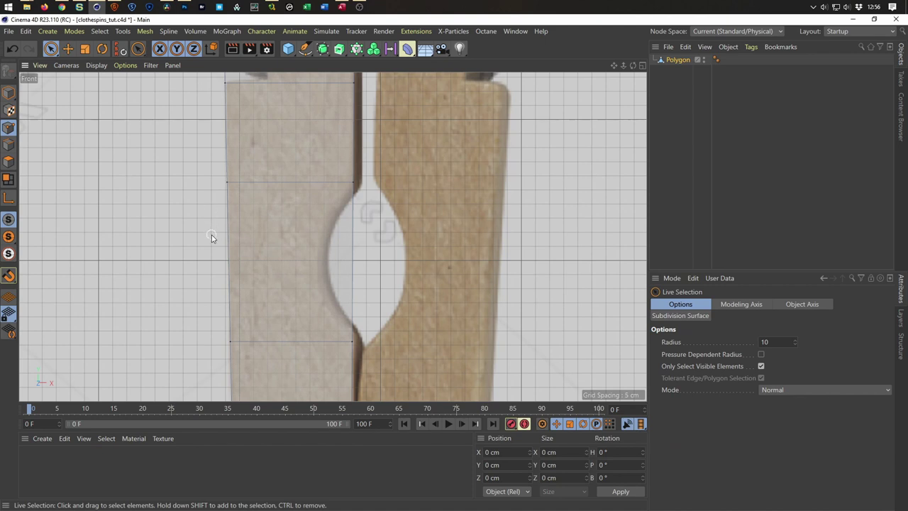
In Edge mode, select the arm's vertical edges and plane-cut two horizontal edges near the spring.
key("Return")
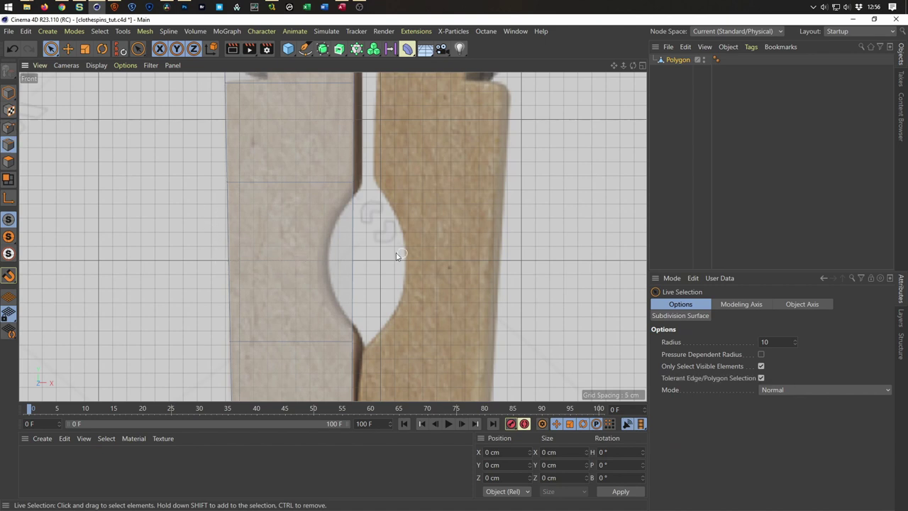
left_click_drag(203, 263, 458, 267)
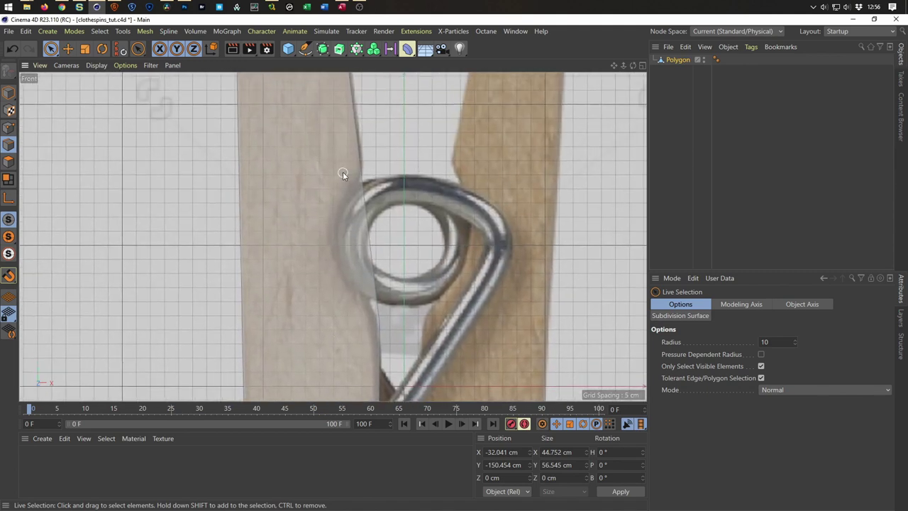
key("k")
key("j")
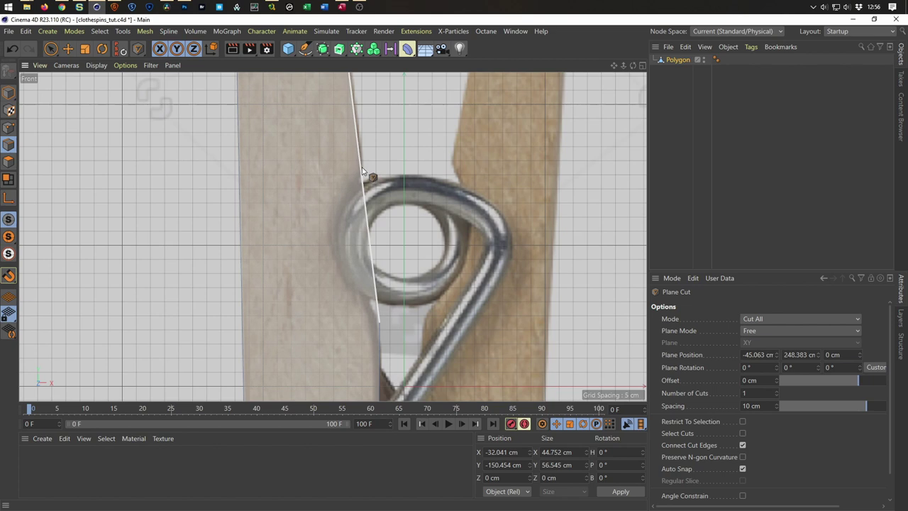
left_click(227, 167)
left_click(361, 167)
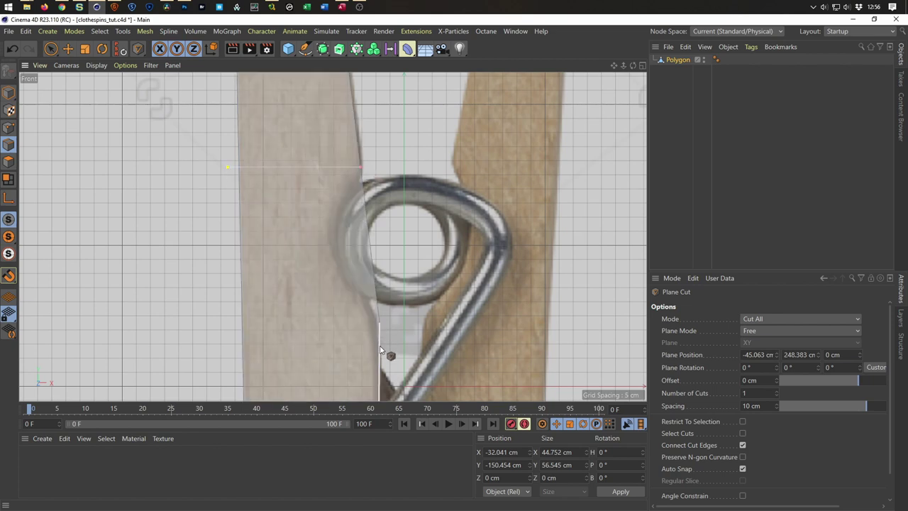
left_click(379, 351)
left_click(221, 353)
key("space")
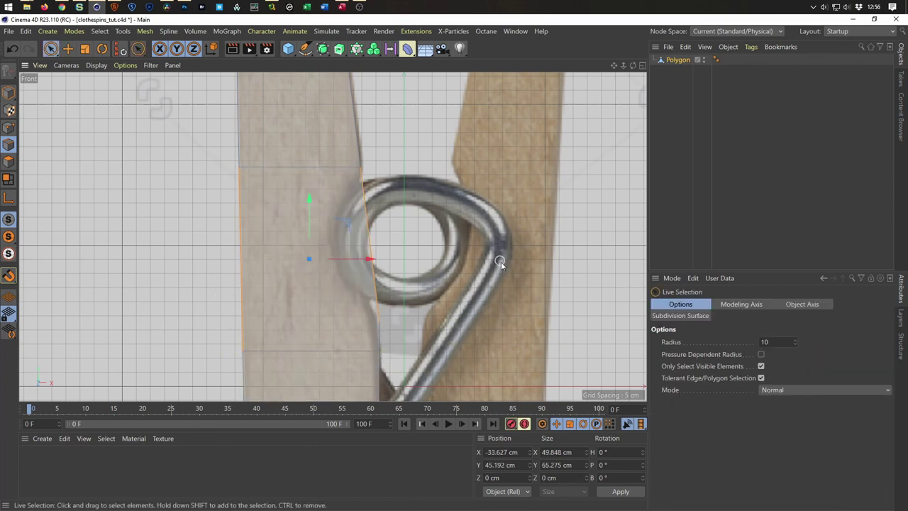
Add one more horizontal edge across the arm with Line Cut (K~K).
key("k")
key("k")
left_click(380, 324)
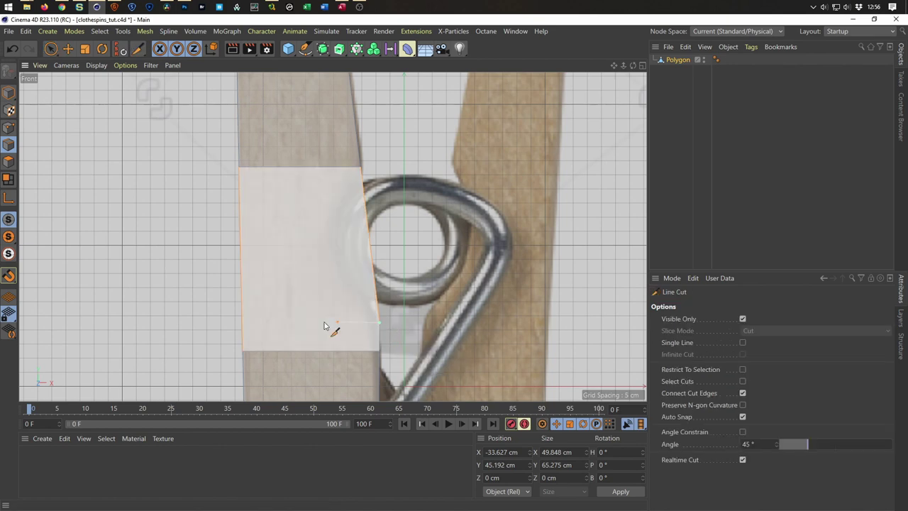
left_click(220, 326)
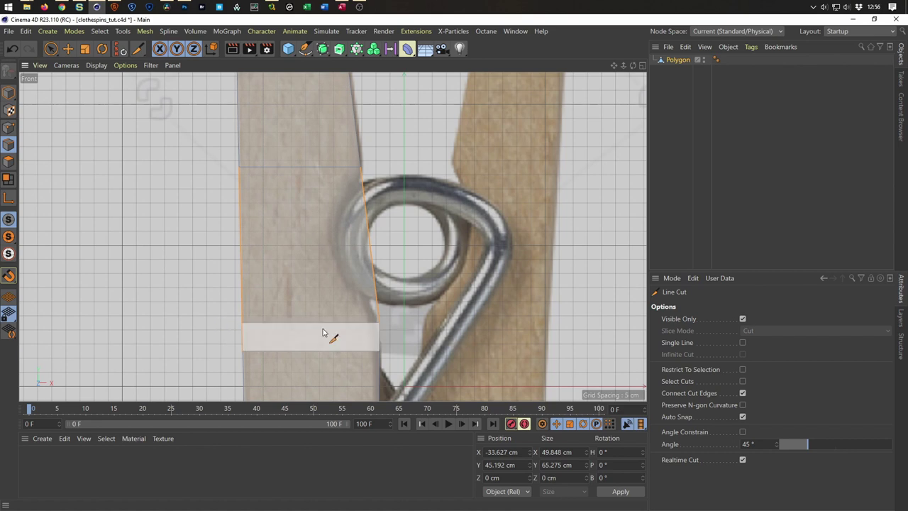
key("space")
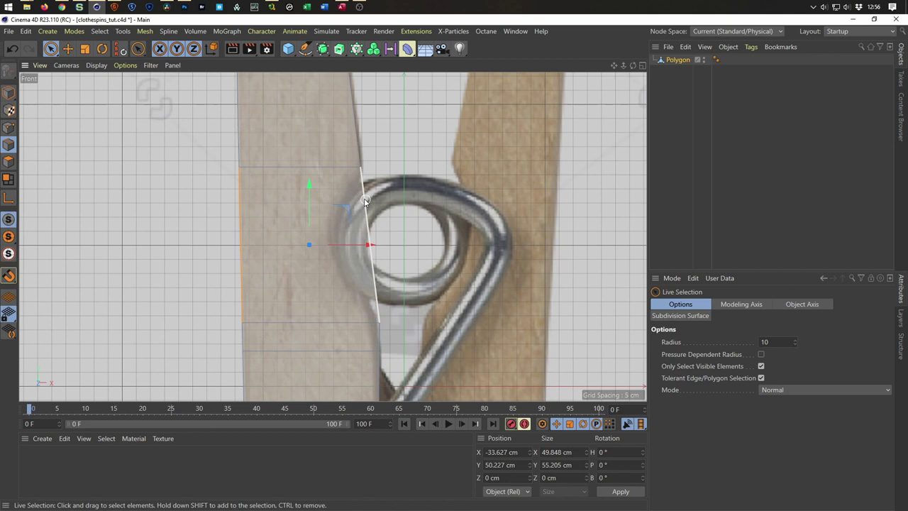
right_click(487, 232)
key("Escape")
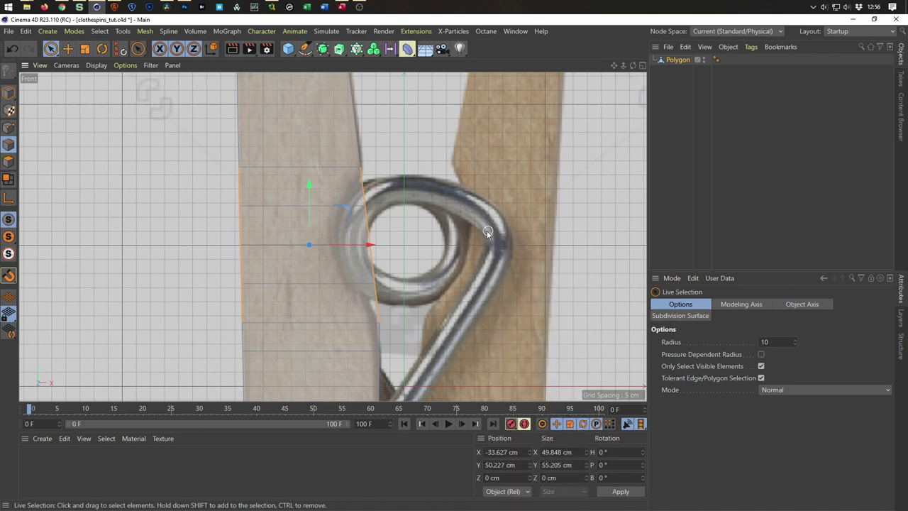
Zoom and pan the view up to the top end of the arm.
scroll(397, 241, "down", 3)
scroll(345, 250, "down", 2)
scroll(346, 249, "down", 3)
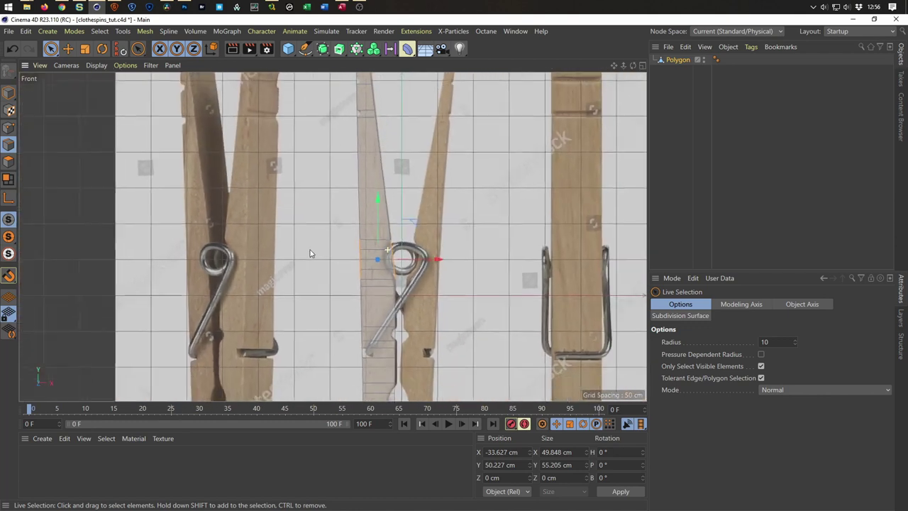
scroll(380, 233, "down", 2)
scroll(391, 273, "down", 2)
scroll(391, 273, "up", 1)
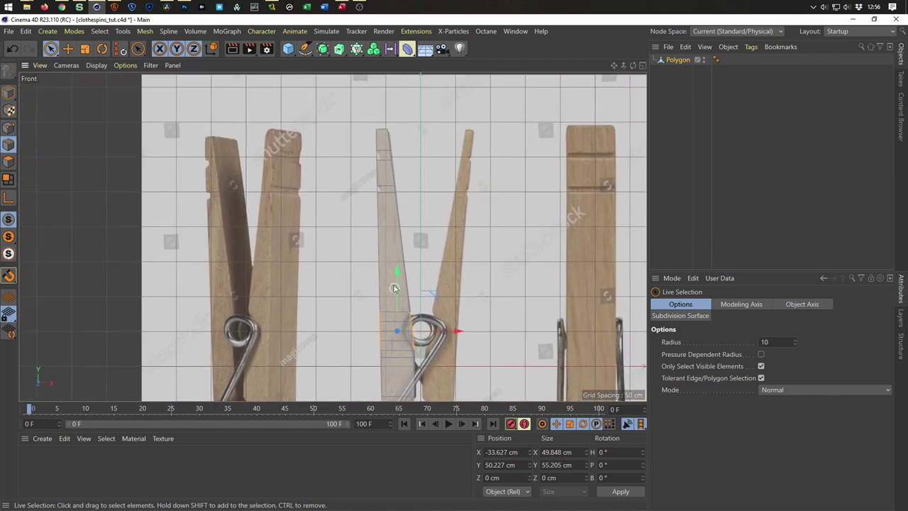
scroll(395, 253, "up", 1)
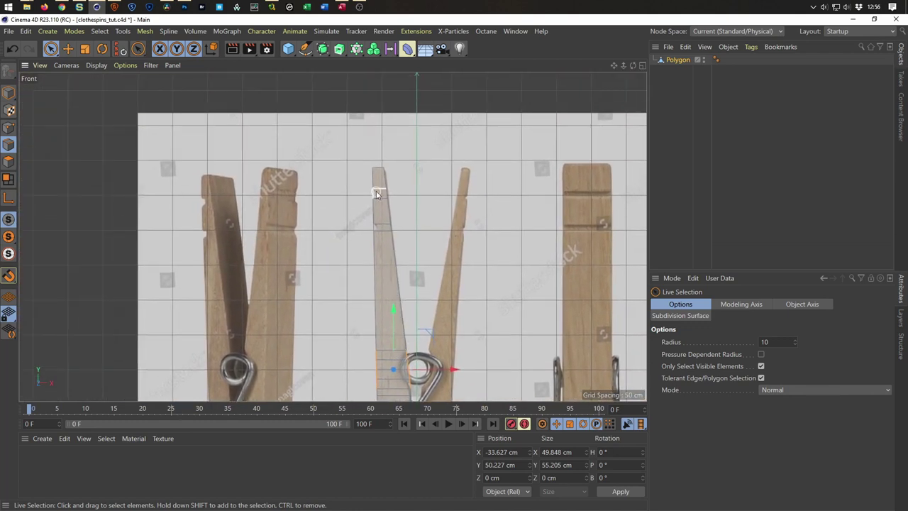
scroll(394, 258, "up", 3)
scroll(390, 238, "up", 3)
scroll(389, 232, "up", 2)
middle_click_drag(390, 232, 354, 289)
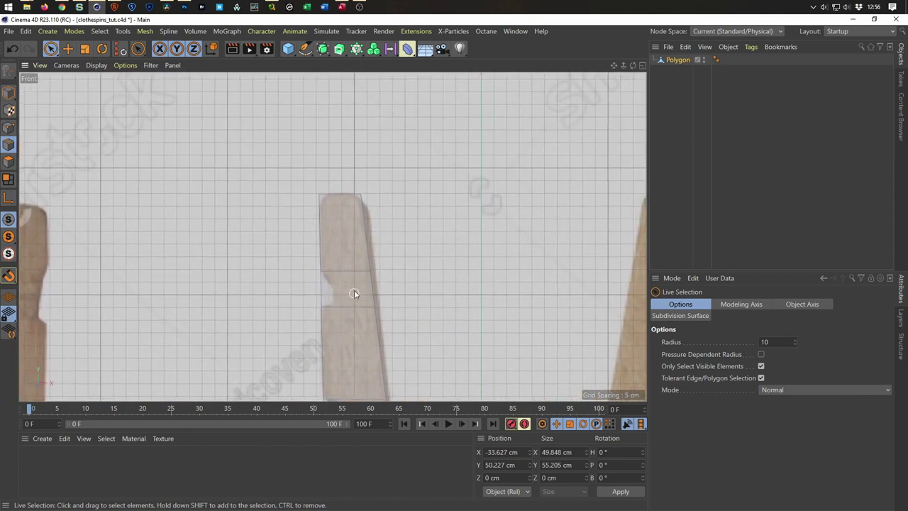
key("k")
key("j")
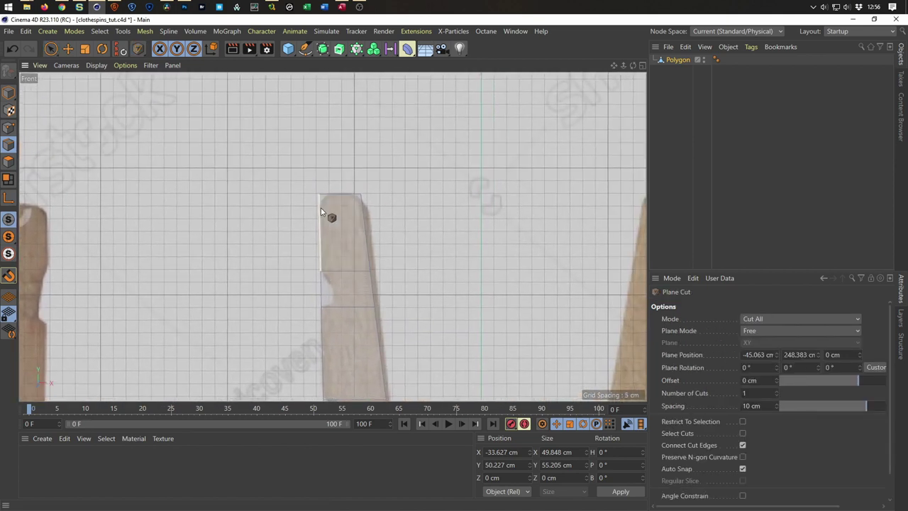
left_click_drag(320, 208, 373, 208)
middle_click_drag(366, 277, 368, 231)
scroll(369, 232, "down", 2)
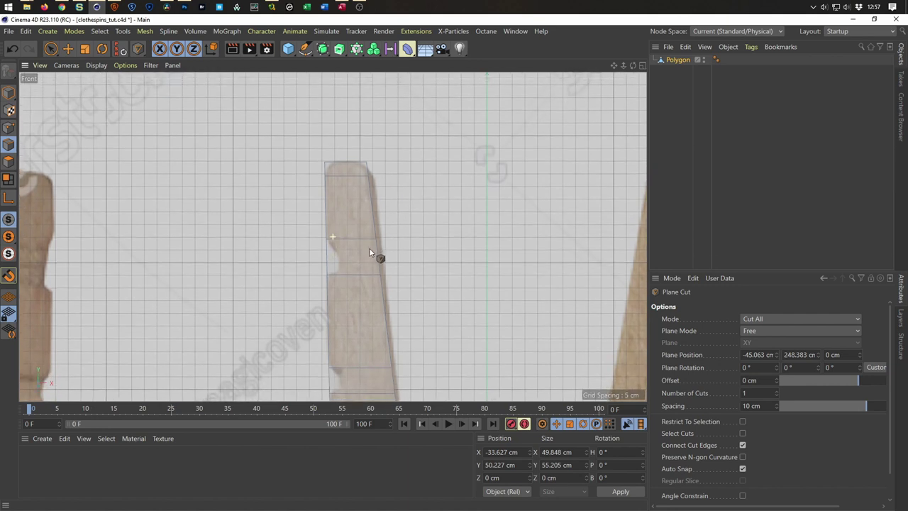
scroll(374, 253, "down", 3)
scroll(360, 284, "down", 3)
scroll(380, 318, "down", 3)
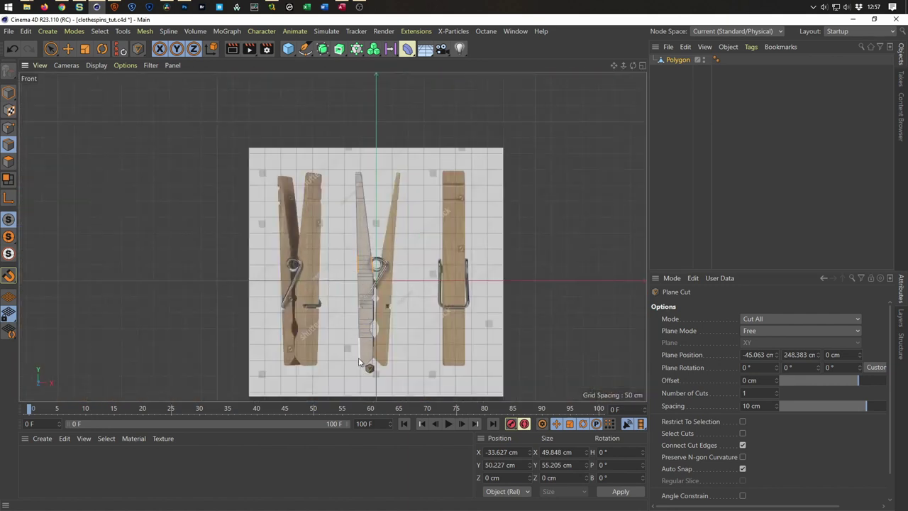
scroll(383, 347, "up", 3)
scroll(398, 351, "up", 2)
scroll(408, 298, "up", 3)
scroll(376, 319, "up", 2)
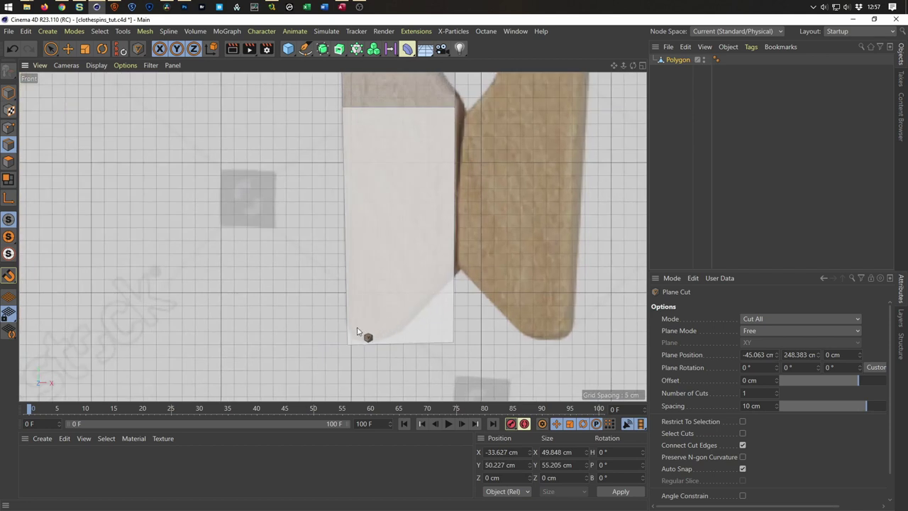
left_click(348, 327)
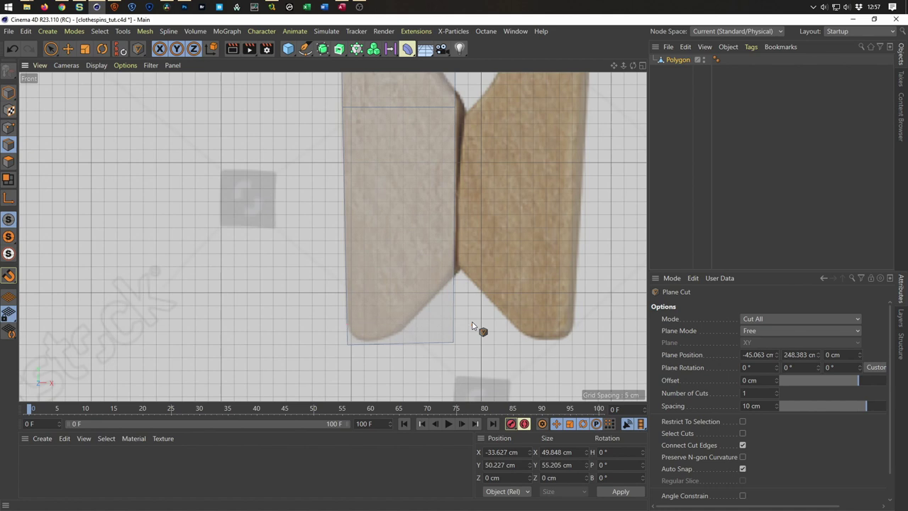
scroll(346, 289, "down", 2)
scroll(347, 288, "down", 3)
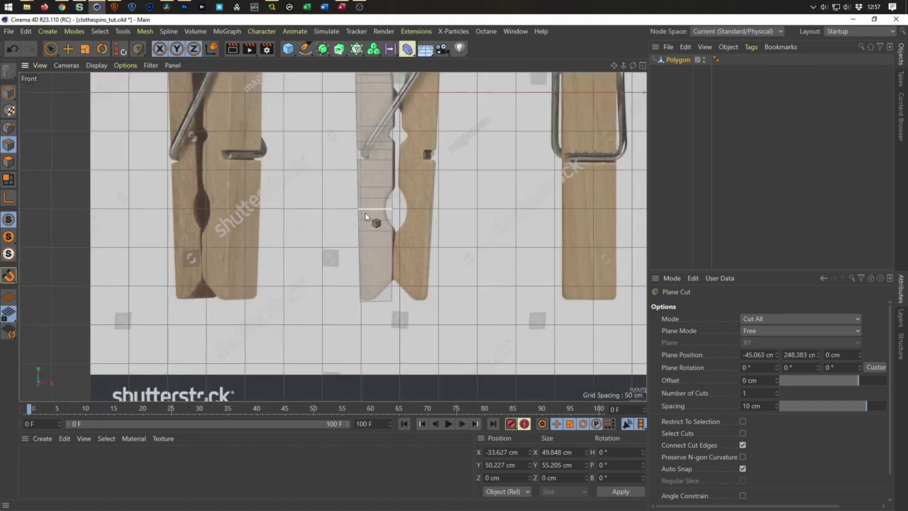
scroll(364, 213, "down", 1)
scroll(329, 173, "down", 2)
scroll(329, 173, "up", 3)
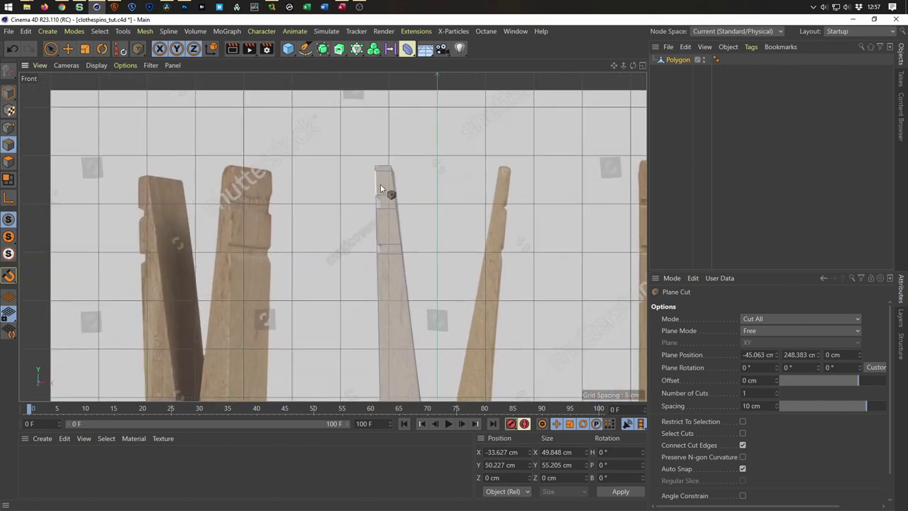
scroll(387, 187, "up", 3)
Start a Line Cut (K~K) down from the arm's top edge, then cancel it.
scroll(422, 182, "up", 1)
key("k")
key("k")
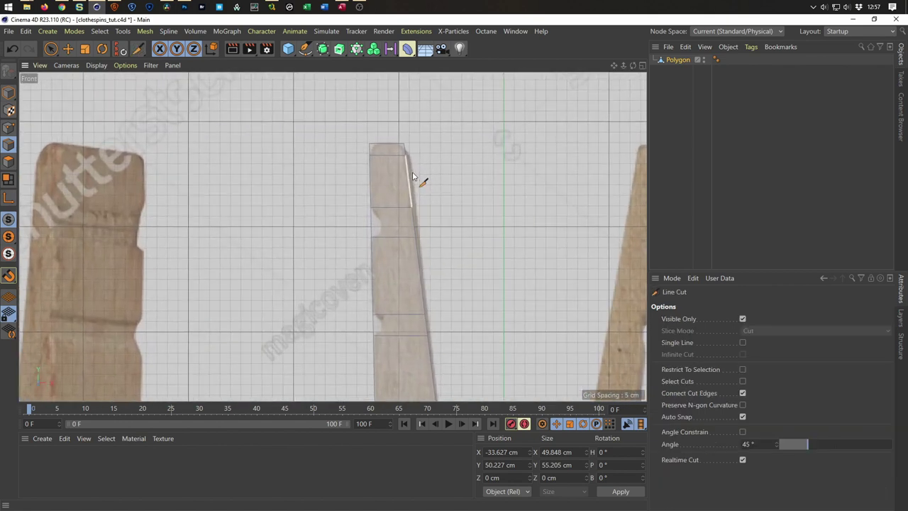
scroll(416, 181, "up", 2)
scroll(419, 181, "up", 1)
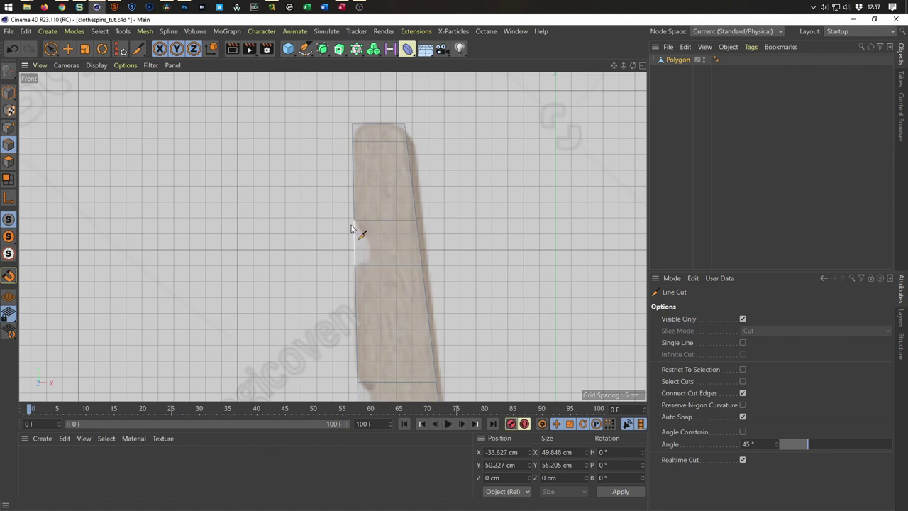
left_click(368, 125)
left_click(374, 220)
middle_click_drag(377, 304, 371, 219)
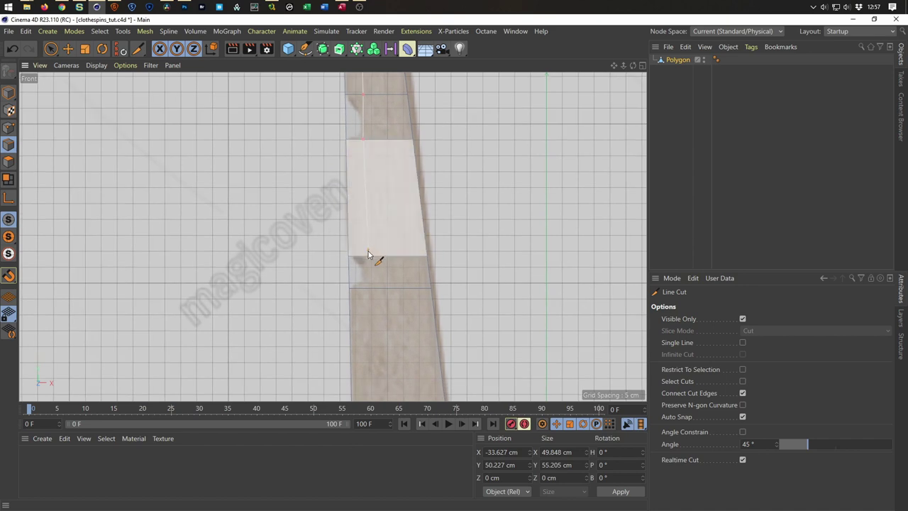
key("Escape")
Restart the cut at the arm's top and add points down through the edges past the spring.
left_click(365, 141)
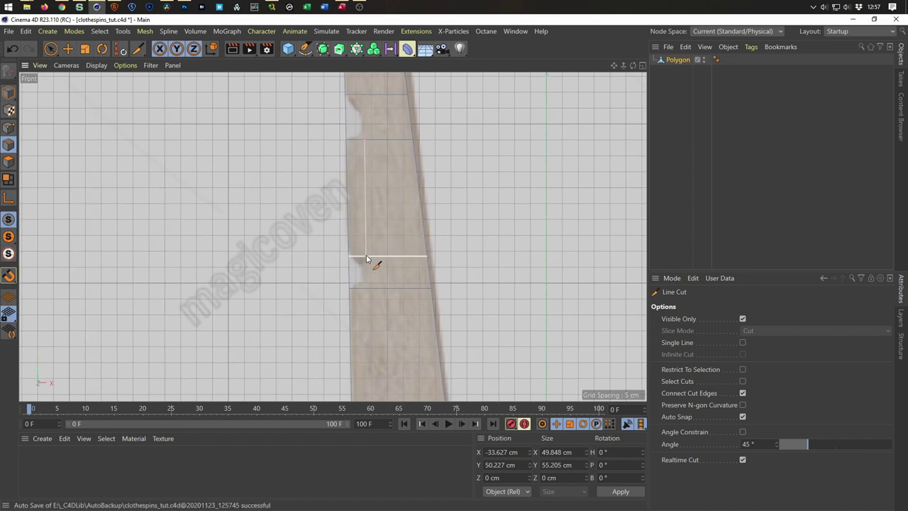
left_click(366, 258)
left_click(365, 288)
scroll(365, 293, "up", 3)
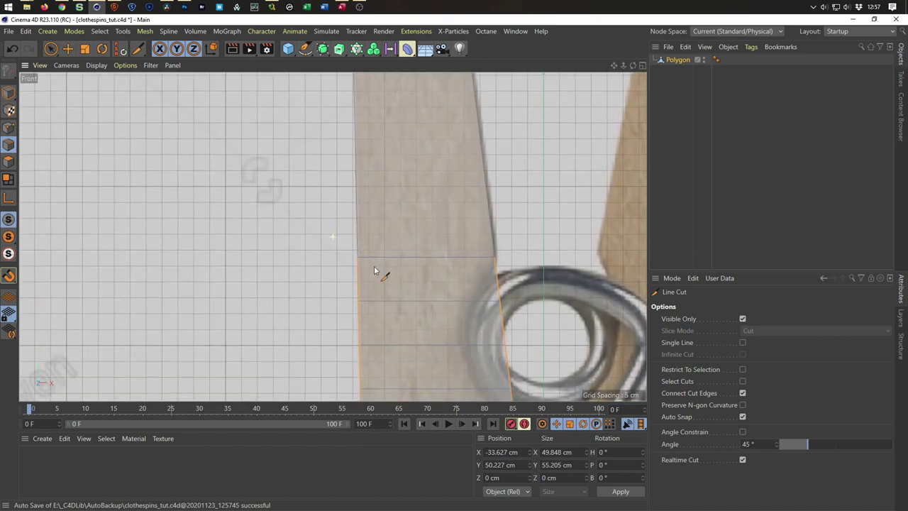
middle_click_drag(381, 304, 395, 234, "alt")
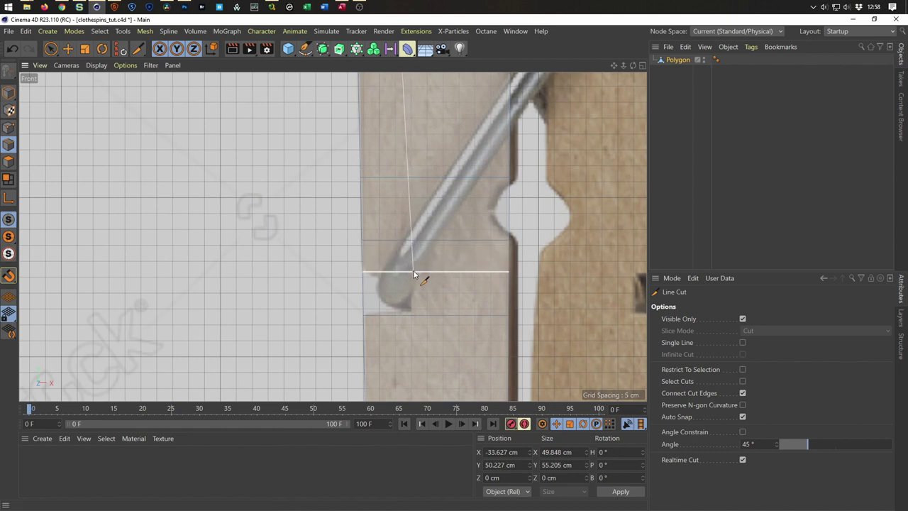
left_click(413, 271)
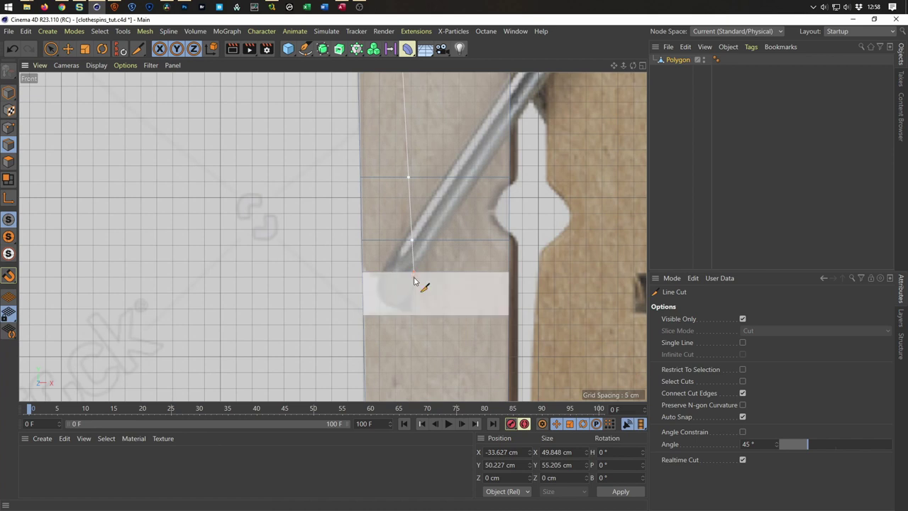
left_click(414, 315)
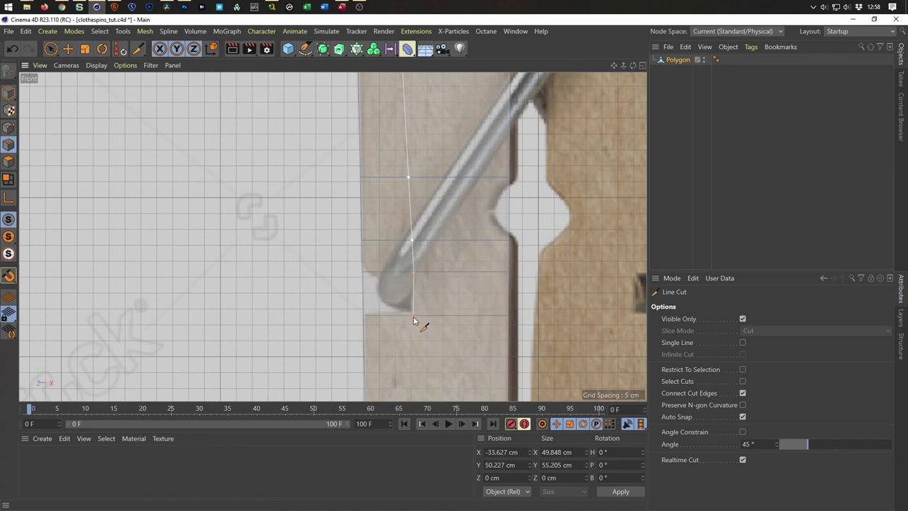
middle_click_drag(415, 315, 399, 229)
scroll(400, 229, "down", 3)
middle_click_drag(385, 300, 361, 203)
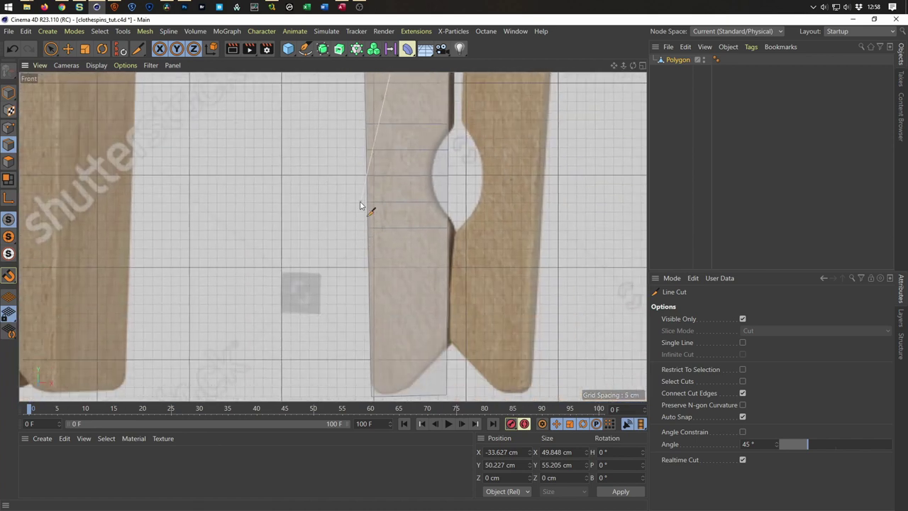
middle_click_drag(386, 291, 399, 284)
scroll(411, 273, "up", 3)
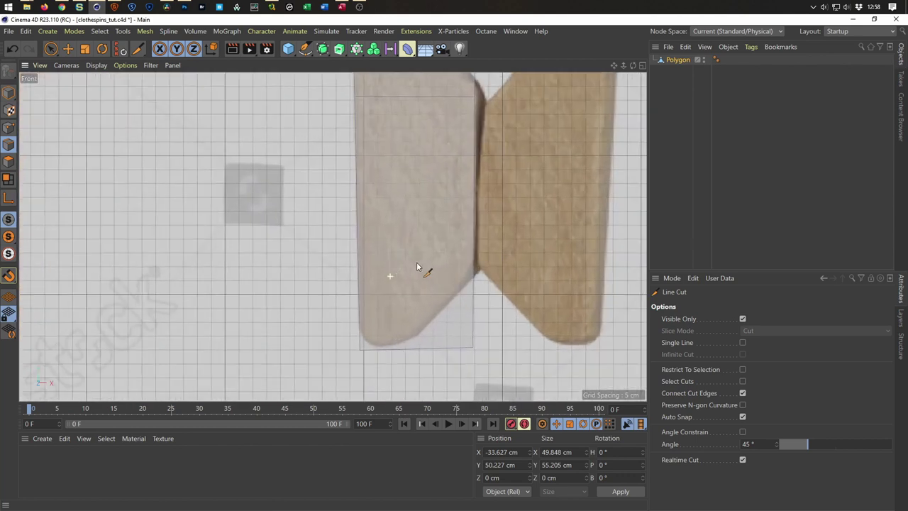
End the vertical cut at the arm's bottom edge and apply it.
left_click(388, 352)
key("Escape")
scroll(425, 326, "up", 2)
scroll(390, 312, "down", 2)
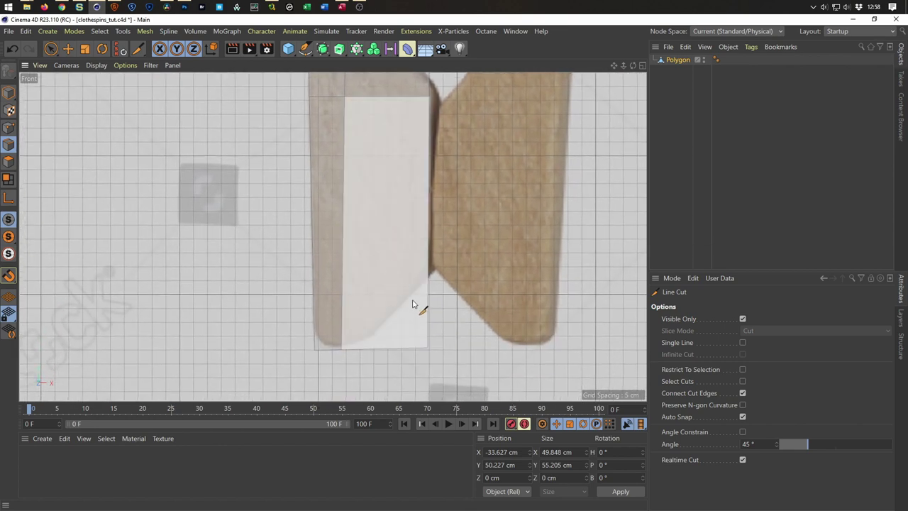
Cut a new line from the bottom edge around the hole's curve and up the spring-hole outline.
left_click(369, 348)
scroll(378, 275, "down", 3)
mouse_move(374, 247)
middle_mouse_down("alt")
mouse_move(449, 171)
mouse_move(447, 197)
middle_mouse_up("alt")
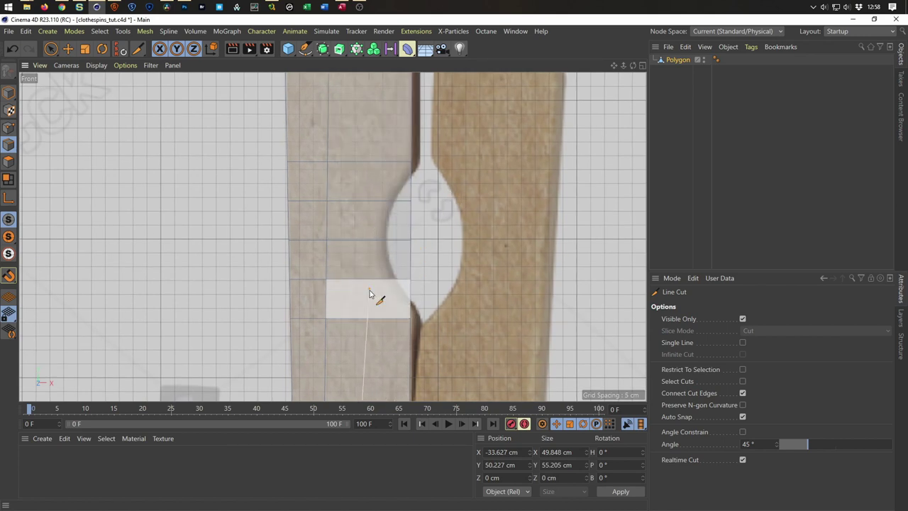
left_click(394, 319)
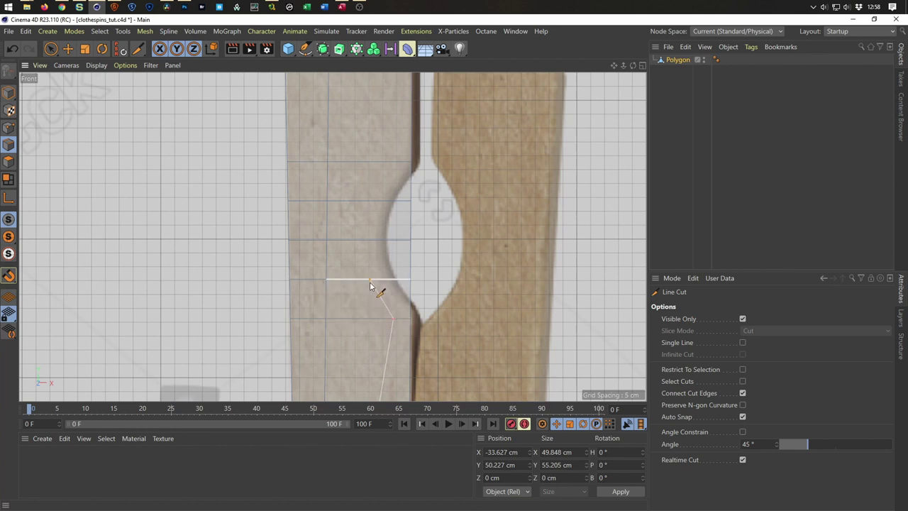
left_click(369, 279)
left_click(363, 239)
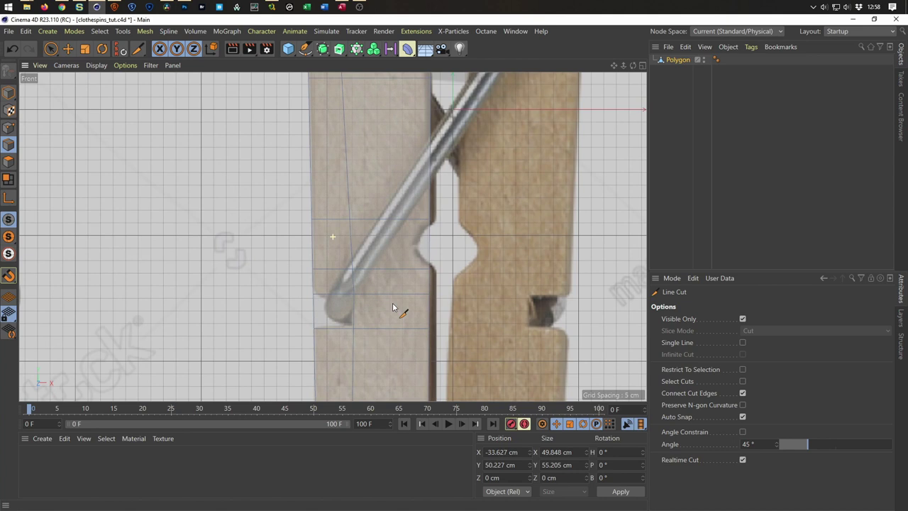
left_click(412, 271)
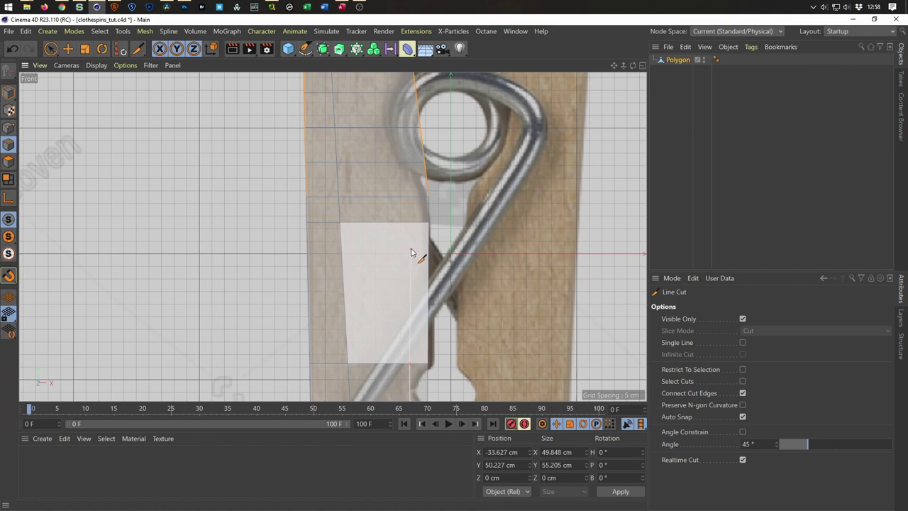
scroll(413, 227, "up", 3)
scroll(414, 284, "down", 3)
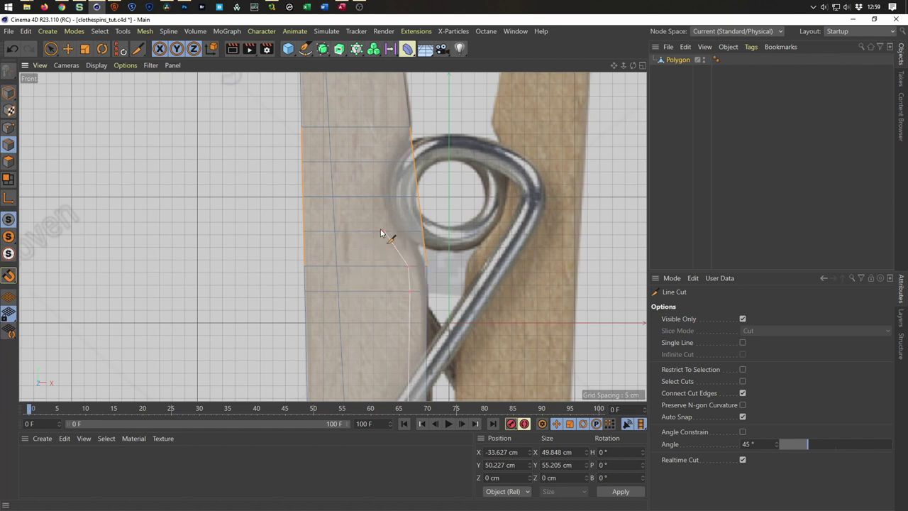
left_click(371, 199)
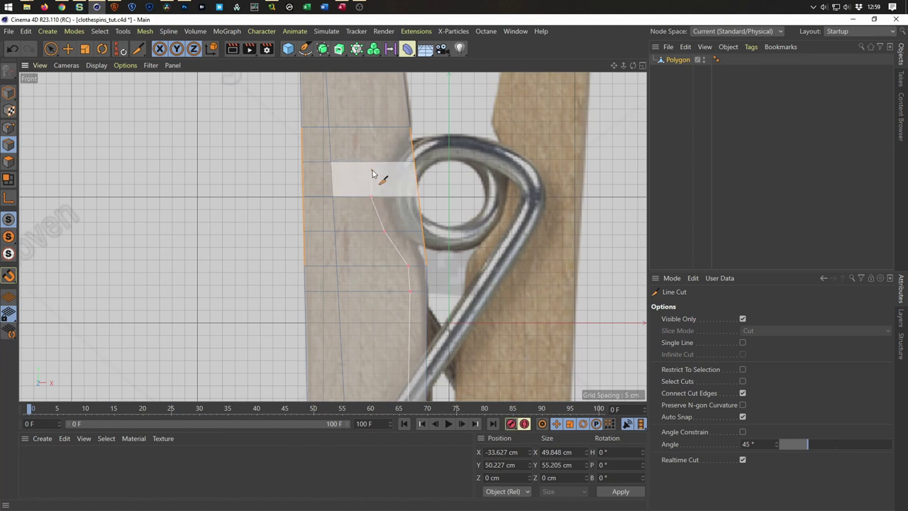
left_click(374, 162)
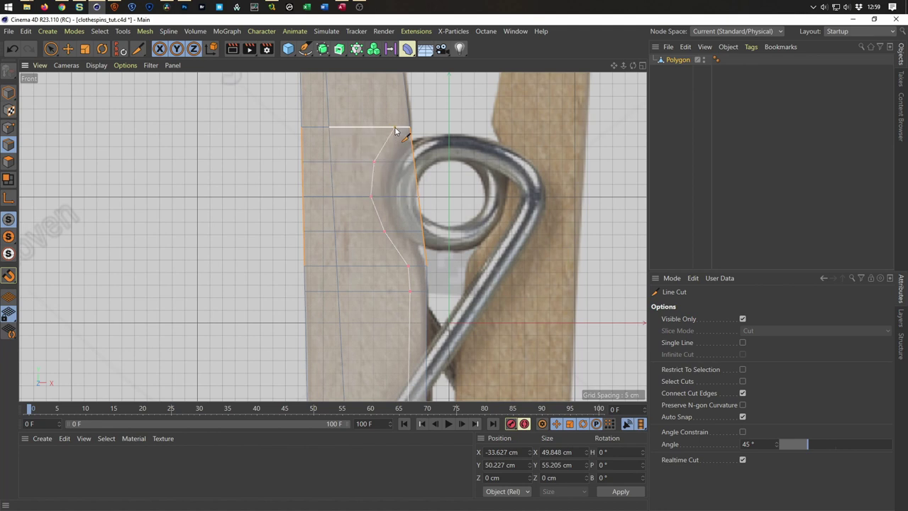
mouse_move(395, 132)
middle_mouse_down("alt")
mouse_move(405, 219)
mouse_move(383, 252)
mouse_move(367, 164)
mouse_move(395, 287)
middle_mouse_up("alt")
End the curved cut at the top of the pin and apply it.
scroll(408, 341, "down", 3)
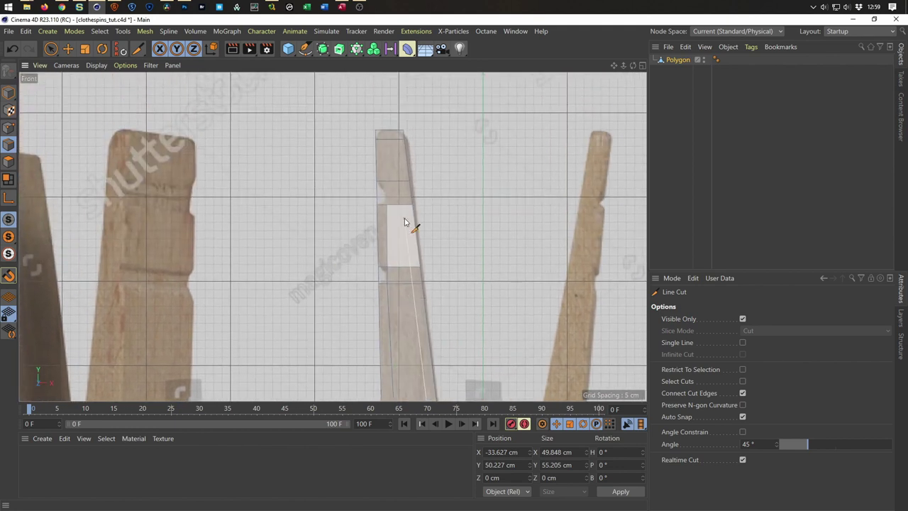
scroll(407, 283, "down", 1)
scroll(408, 296, "up", 2)
scroll(402, 229, "up", 2)
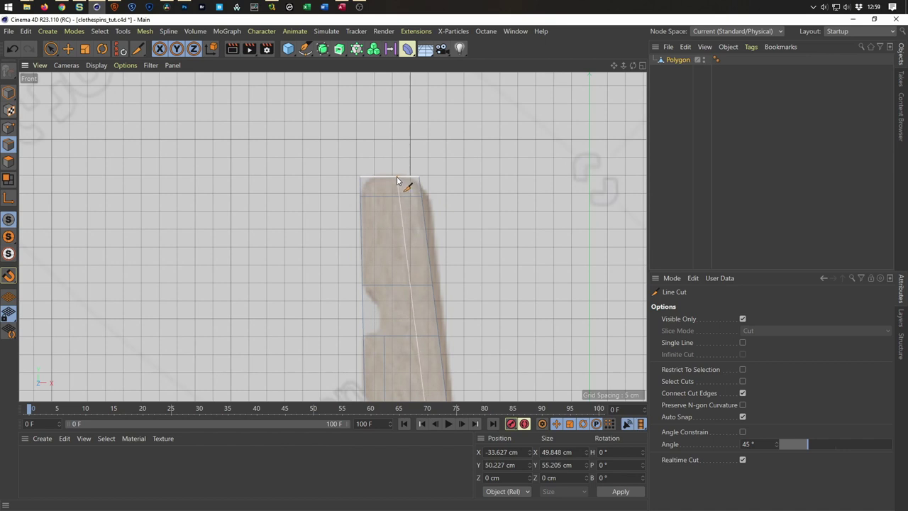
left_click(397, 177)
key("Escape")
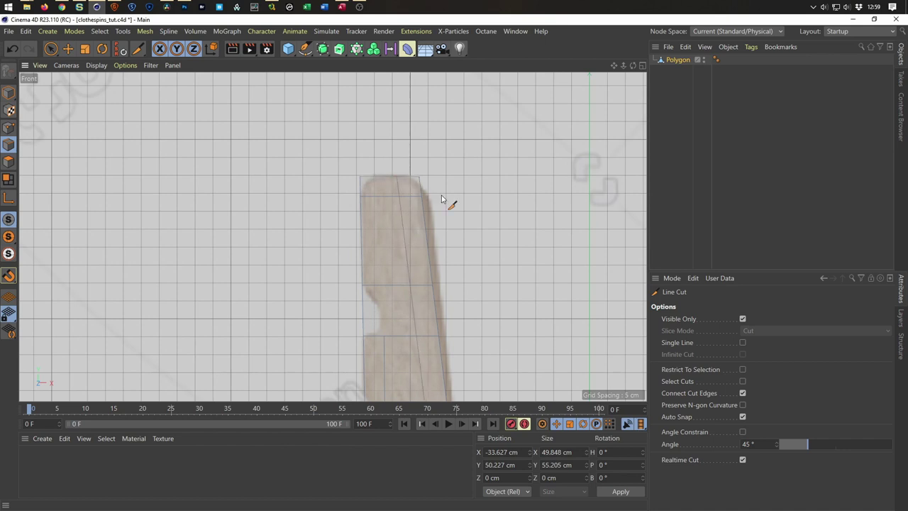
Cut one more line from below the tip to the pin's top edge, then return to Live Selection.
scroll(418, 250, "down", 2)
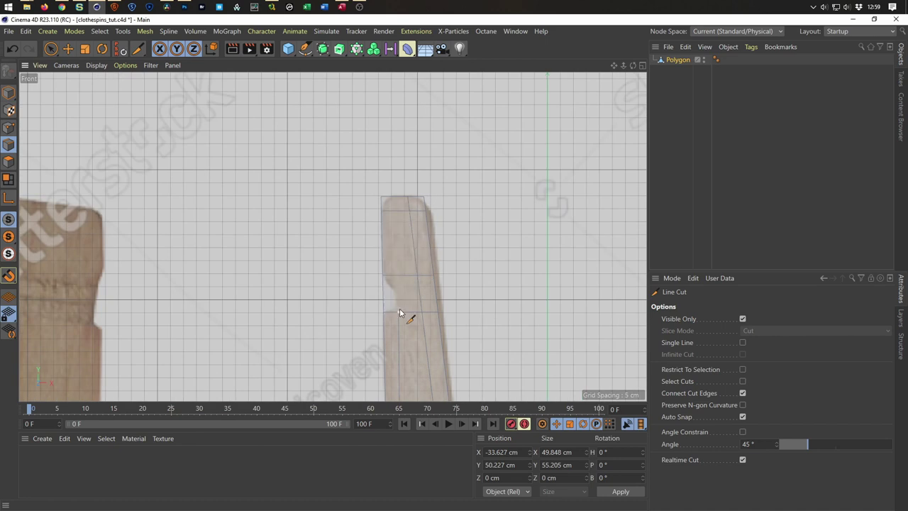
scroll(400, 298, "up", 2)
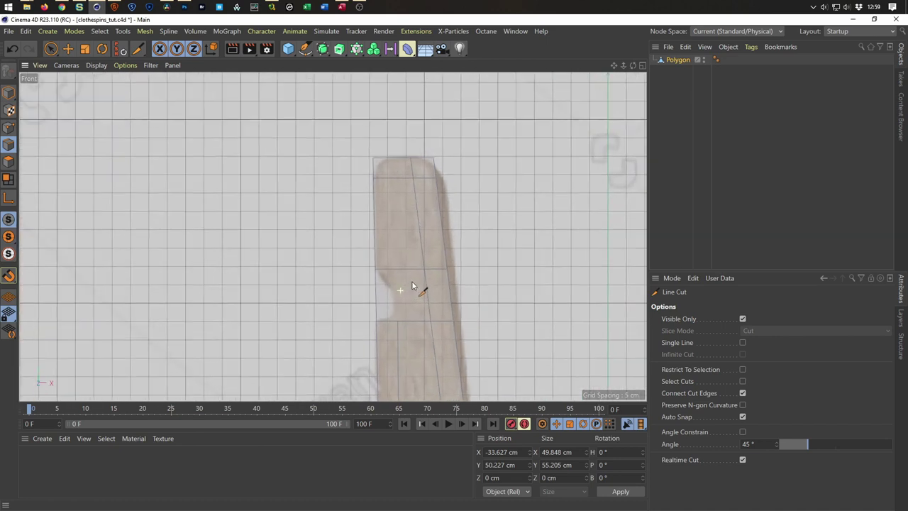
left_click(398, 320)
left_click(389, 157)
scroll(412, 305, "down", 2)
scroll(394, 219, "down", 1)
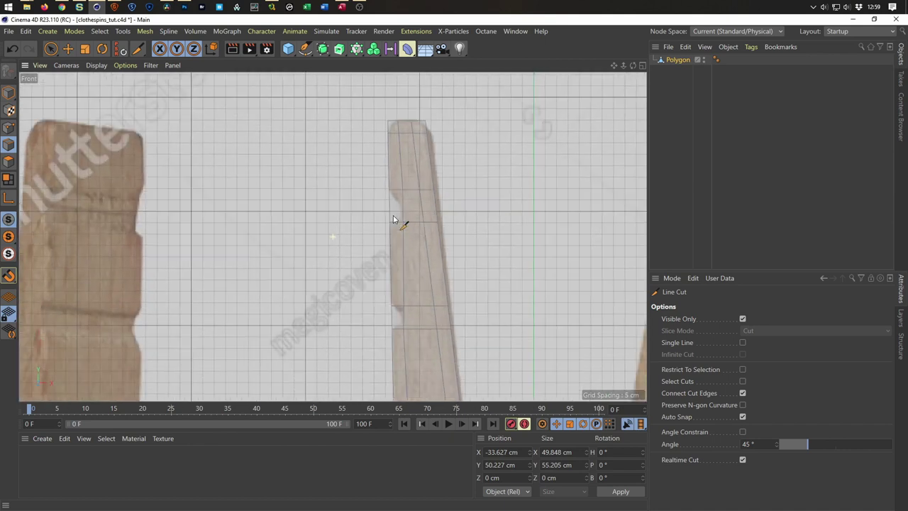
scroll(376, 262, "down", 2)
scroll(395, 295, "up", 3)
scroll(395, 202, "up", 1)
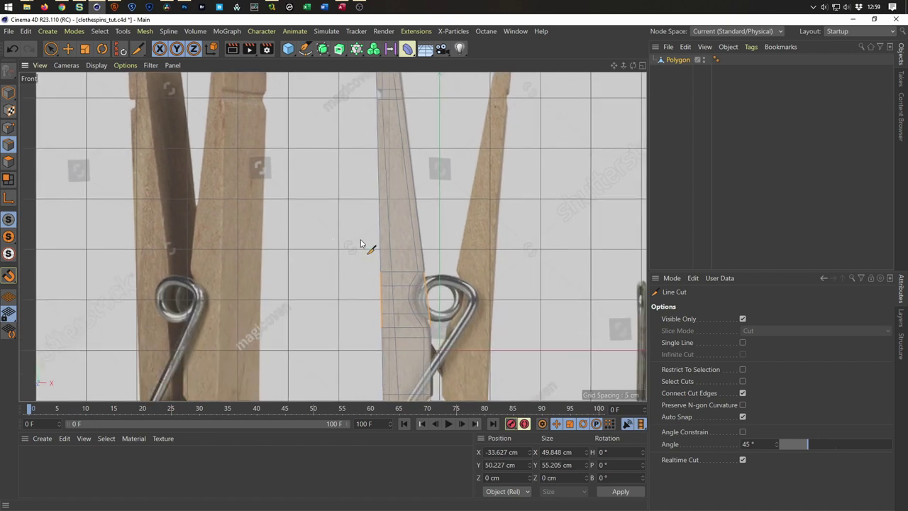
key("space")
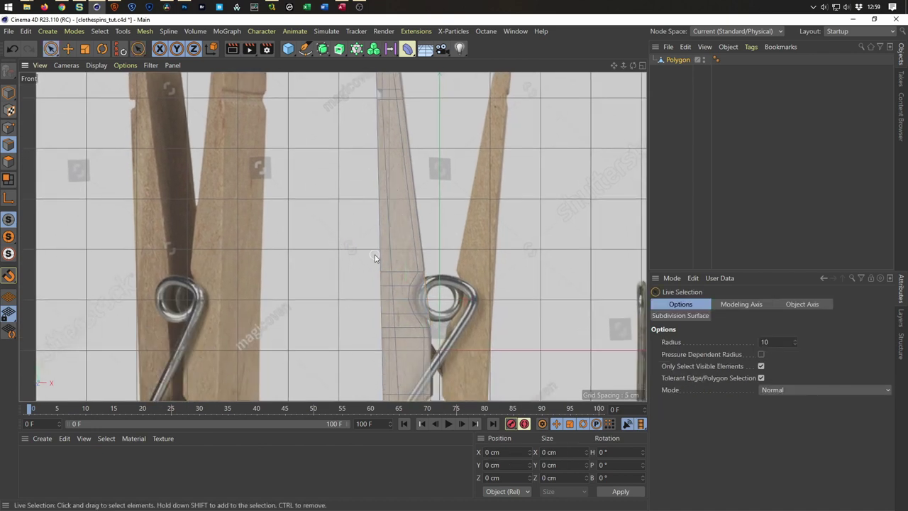
Select the Polygon object and maximize the Front view showing the reference.
key("F5")
middle_click(274, 184)
scroll(336, 241, "up", 1)
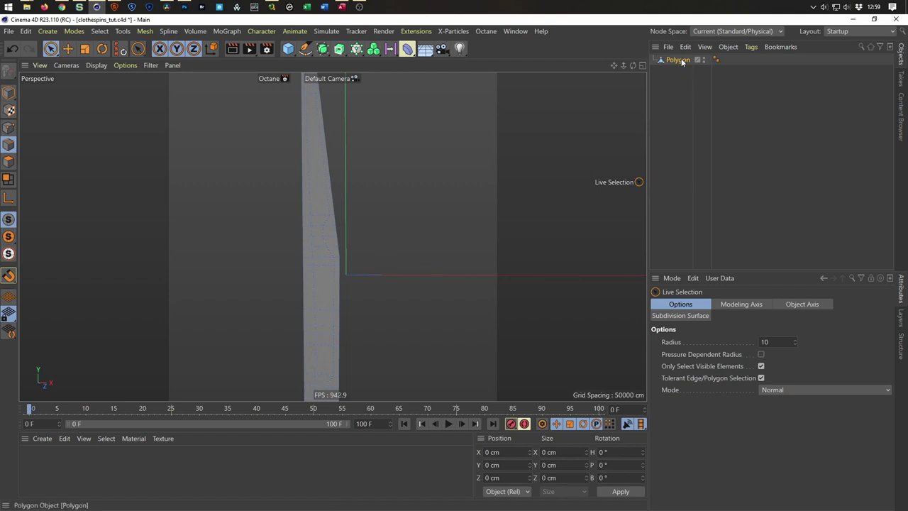
left_click(678, 60)
left_click_drag(298, 228, 358, 211, "alt")
middle_click(358, 211)
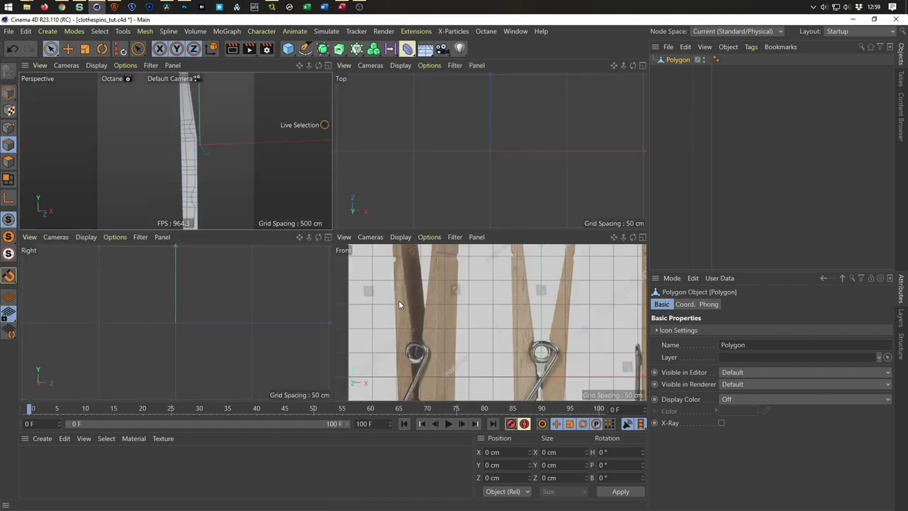
middle_click(421, 333)
scroll(419, 330, "down", 1)
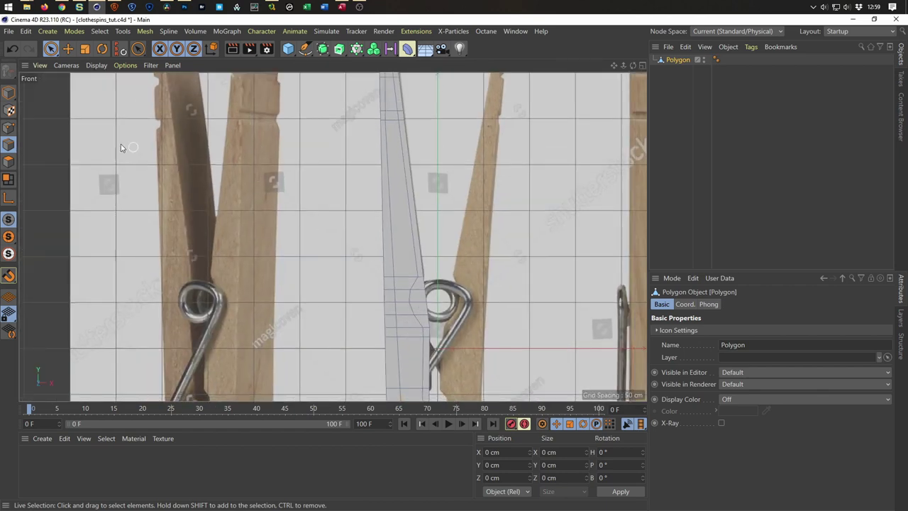
Switch to Points mode and enable X-Ray so the pin mesh is see-through.
left_click(9, 128)
mouse_move(462, 350)
middle_mouse_down()
mouse_move(432, 198)
mouse_move(432, 124)
middle_mouse_up()
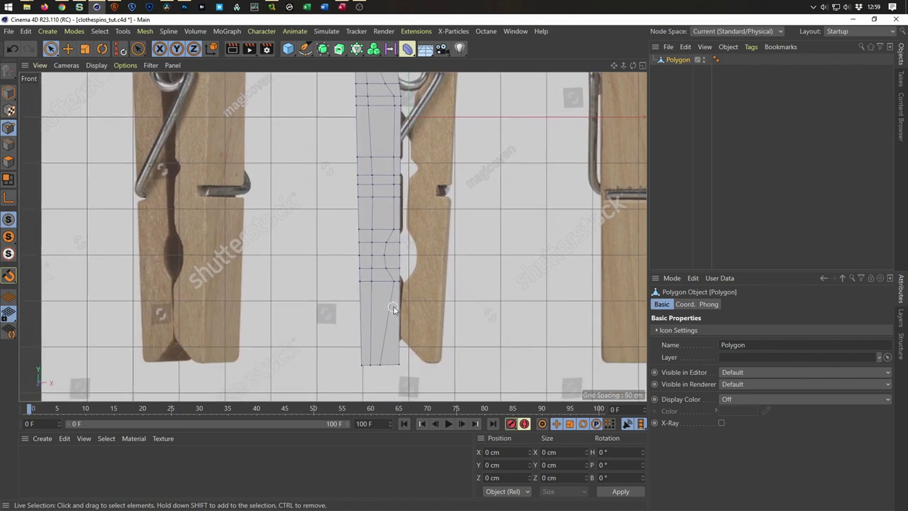
scroll(393, 309, "up", 3)
scroll(418, 254, "up", 2)
scroll(449, 232, "up", 1)
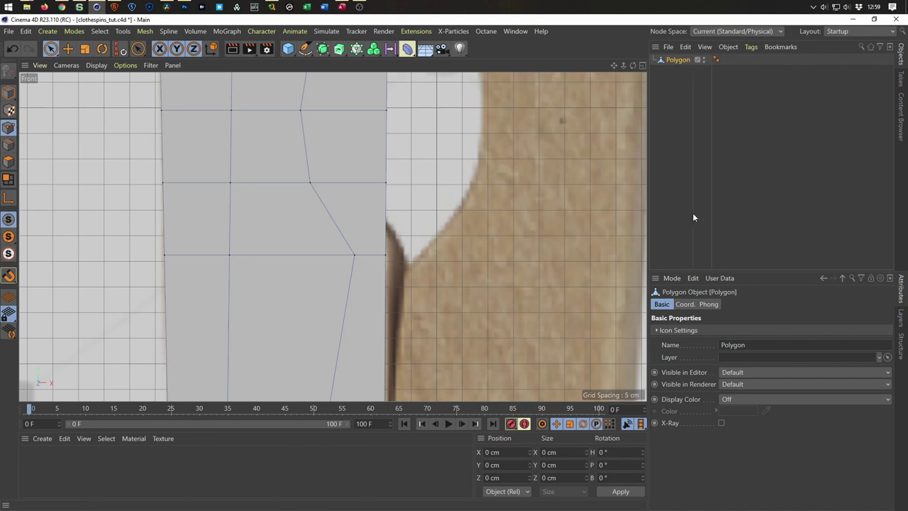
left_click(721, 423)
Move the vertex at the notch edge right onto the reference notch.
left_click(399, 257)
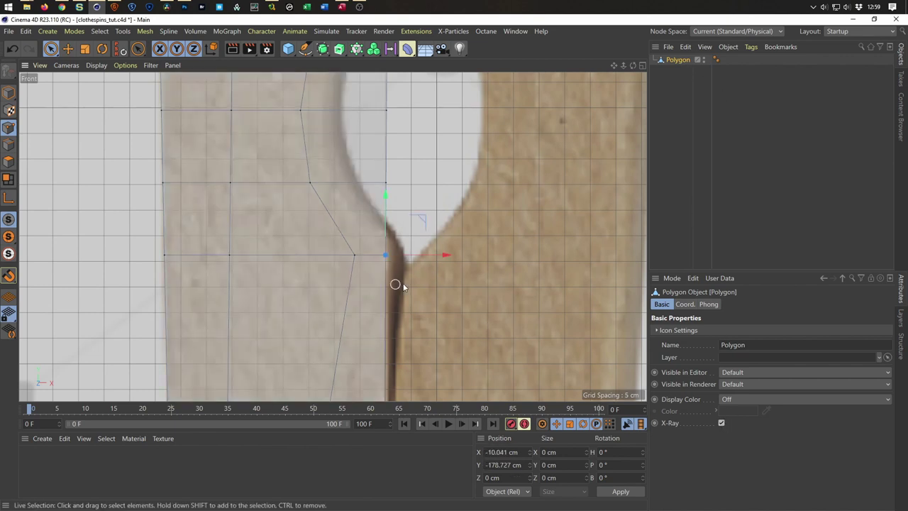
left_click_drag(452, 255, 464, 253)
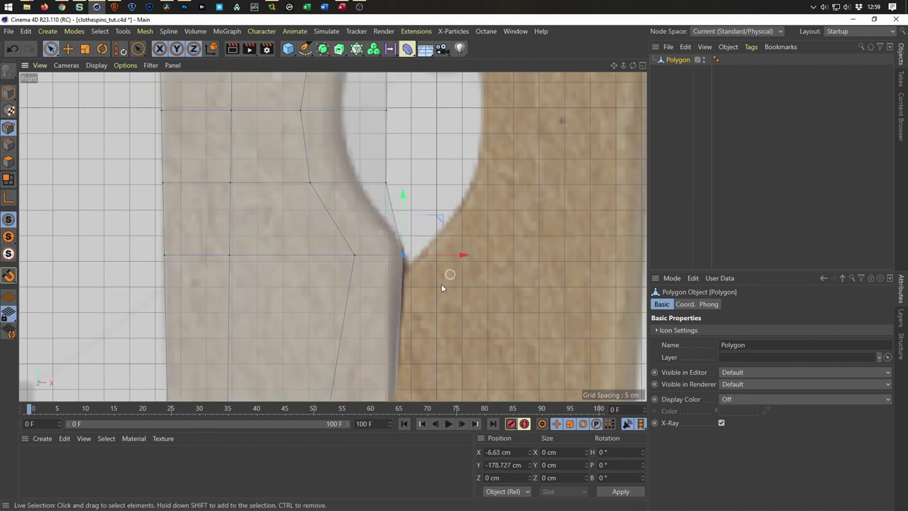
scroll(364, 310, "down", 3)
scroll(369, 172, "down", 3)
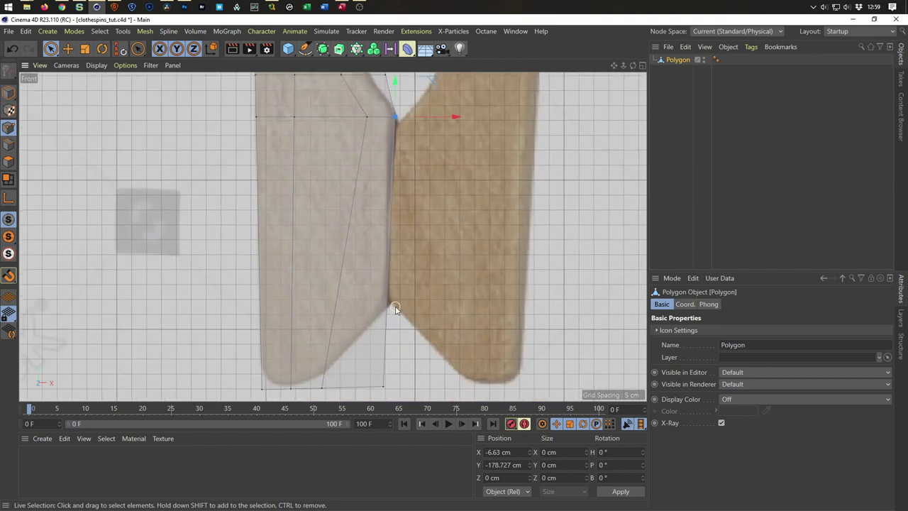
scroll(396, 310, "up", 2)
Raise the bottom tip vertices to the notch point and the rounded lower corner.
middle_click_drag(403, 296, 408, 232)
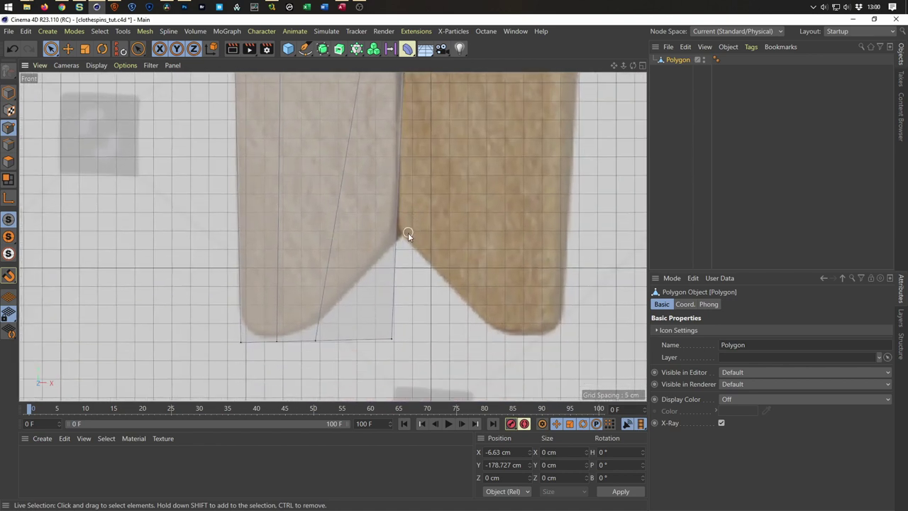
left_click(314, 344)
mouse_move(354, 308)
left_mouse_down()
mouse_move(356, 286)
mouse_move(341, 306)
left_mouse_up()
left_click(277, 358)
left_click(276, 341)
left_click_drag(279, 286, 242, 282)
left_click(242, 343)
Slide the right bottom vertex up along the reference's slanted edge.
left_click(392, 339)
left_click_drag(429, 303, 437, 199)
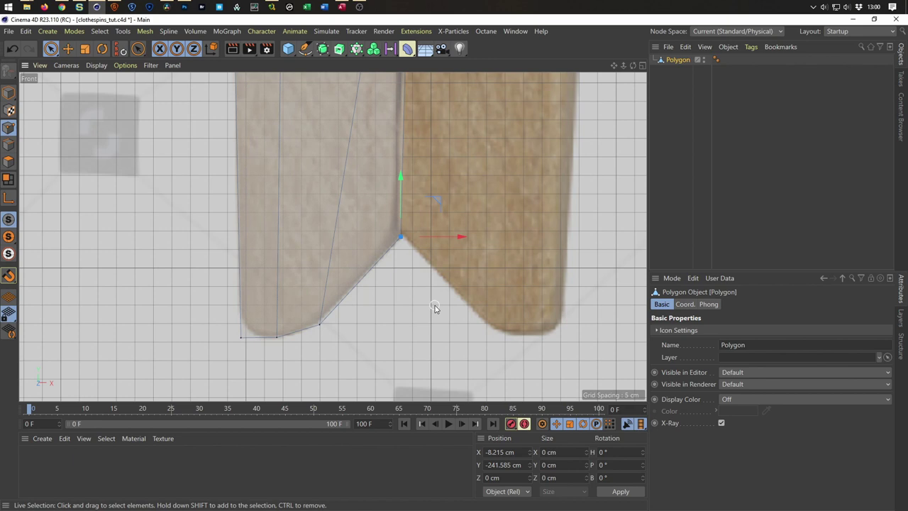
scroll(383, 120, "down", 3)
middle_click_drag(362, 167, 364, 267, "alt")
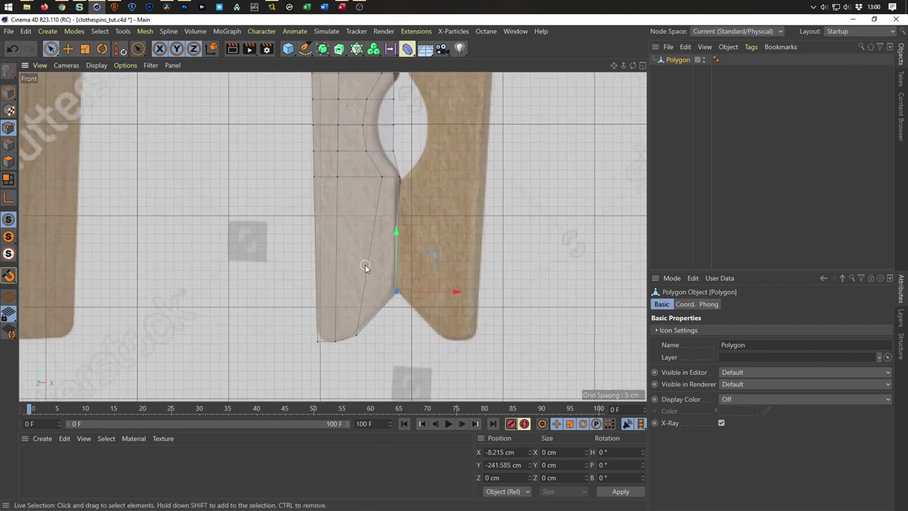
scroll(400, 278, "up", 1)
scroll(405, 273, "up", 1)
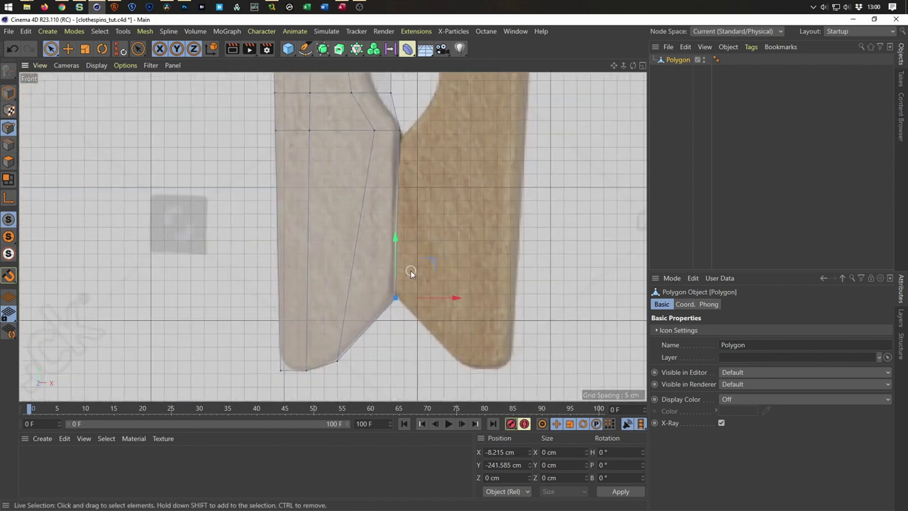
Line Cut (K) new edges across the slanted bottom tip and rounded lower corner, then return to Live Selection.
key("k")
key("k")
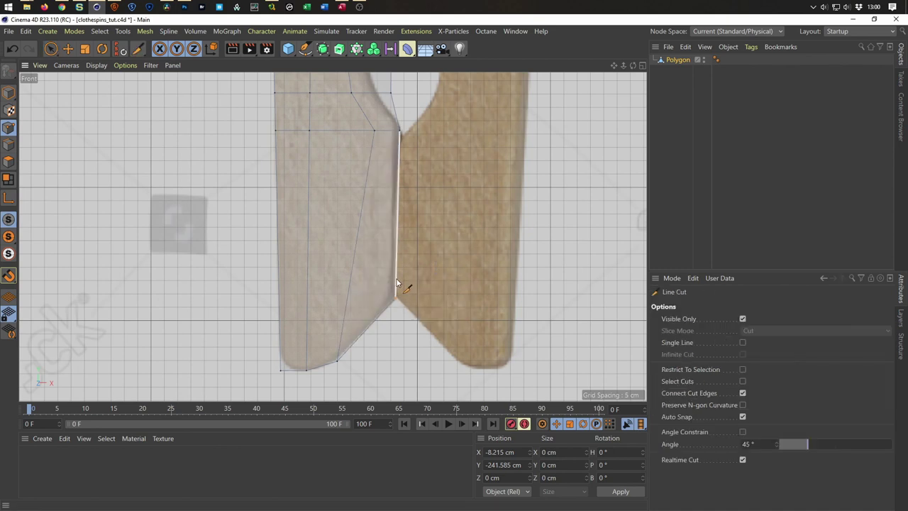
left_click(395, 282)
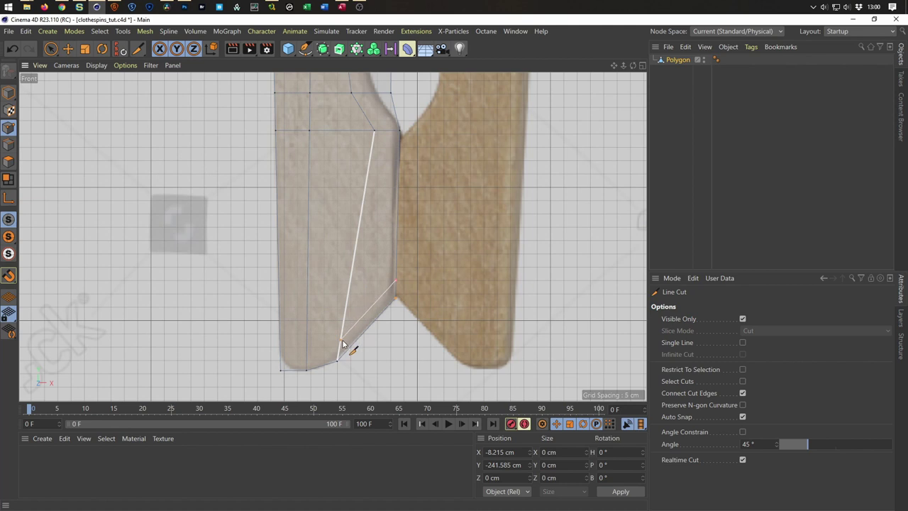
left_click(341, 341)
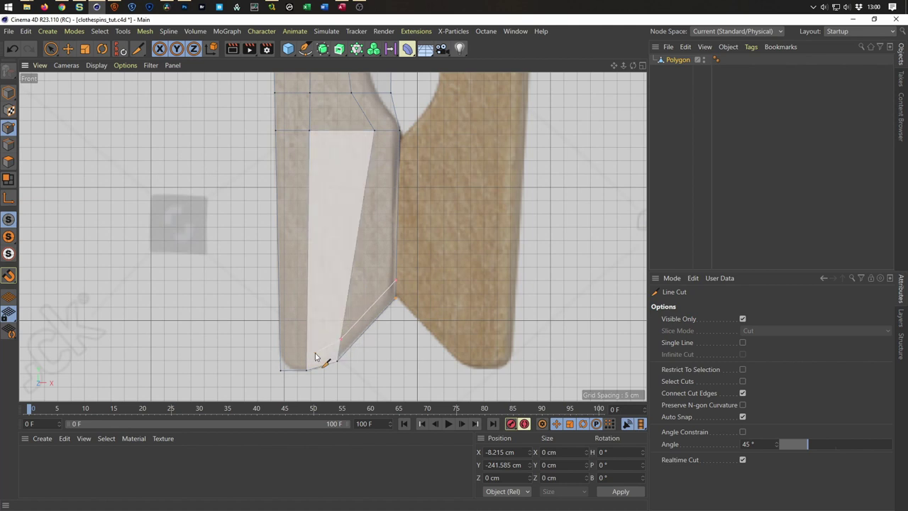
left_click(282, 355)
key("Escape")
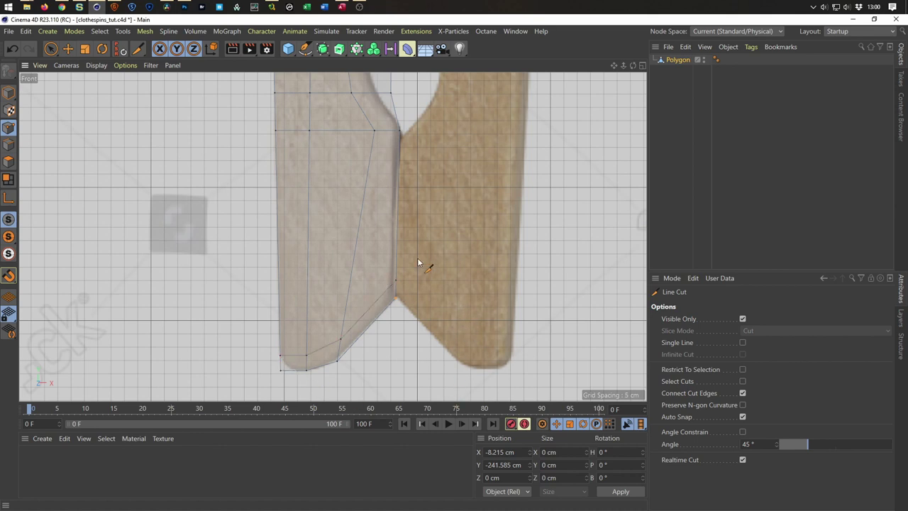
scroll(418, 262, "down", 2)
middle_click_drag(411, 253, 392, 303)
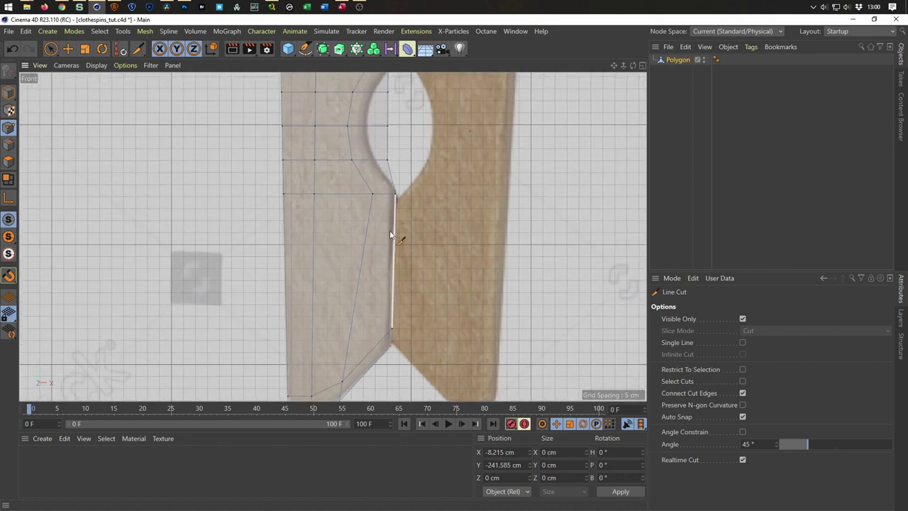
middle_click_drag(390, 236, 391, 345)
key("space")
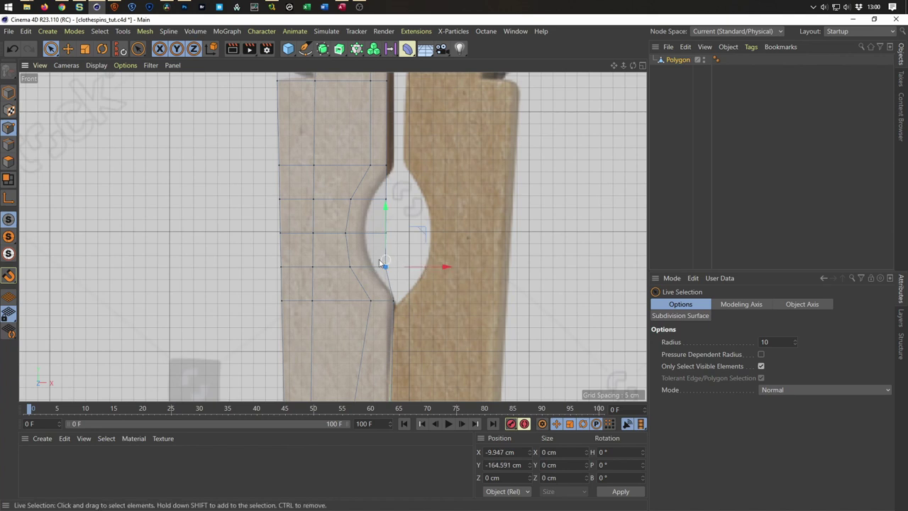
Move the points along the circular cutout left onto the reference curve.
scroll(380, 262, "up", 3)
left_click_drag(456, 272, 427, 274)
left_click(393, 208)
left_click_drag(454, 211, 409, 206)
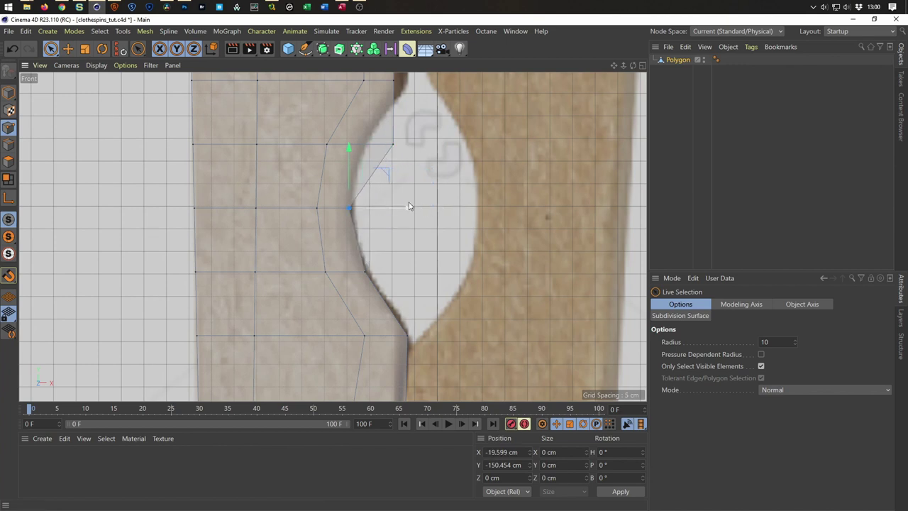
left_click(392, 144)
left_click_drag(449, 144, 414, 144)
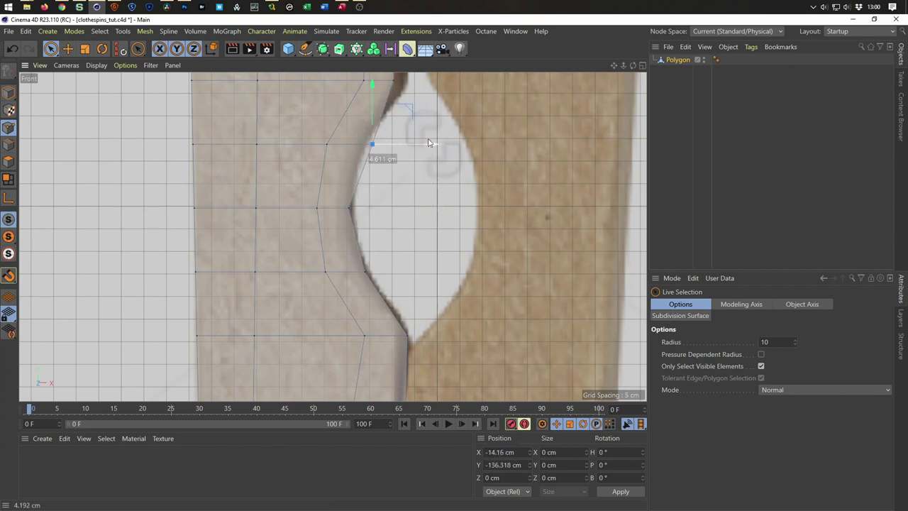
Shift the jaw-edge points beside the notch right onto the straight inner edge.
middle_click_drag(385, 132, 357, 317, "alt")
left_click(362, 268)
left_click_drag(402, 228, 416, 234)
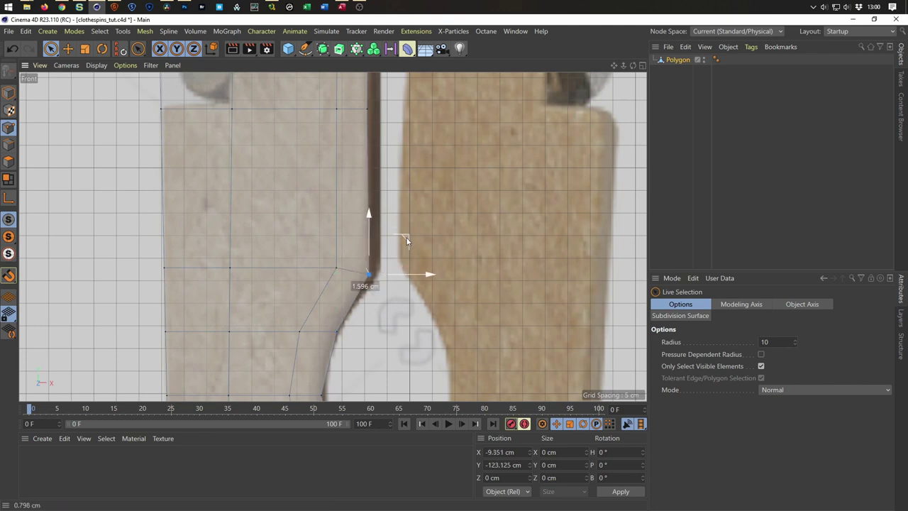
middle_click_drag(362, 216, 356, 373, "alt")
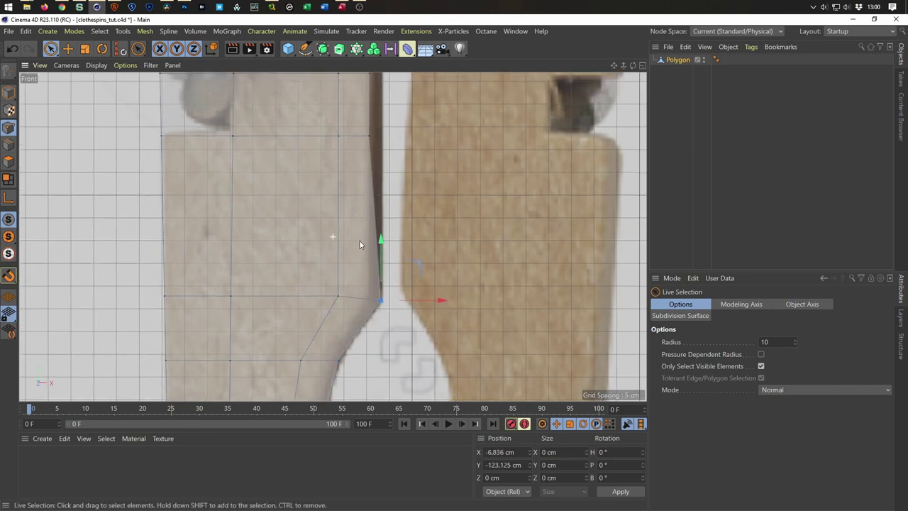
mouse_move(365, 210)
left_mouse_down()
mouse_move(373, 167)
mouse_move(436, 228)
left_mouse_up()
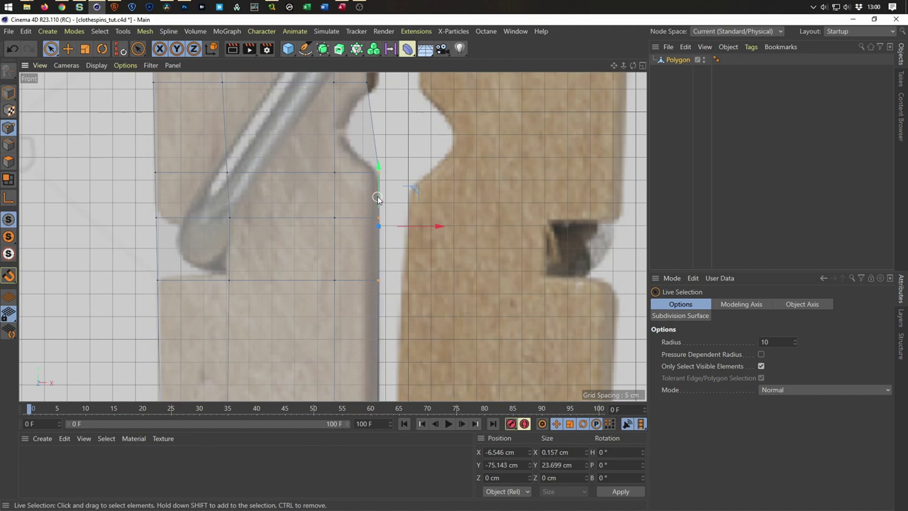
scroll(383, 234, "up", 2)
scroll(393, 251, "up", 2)
left_click(396, 249)
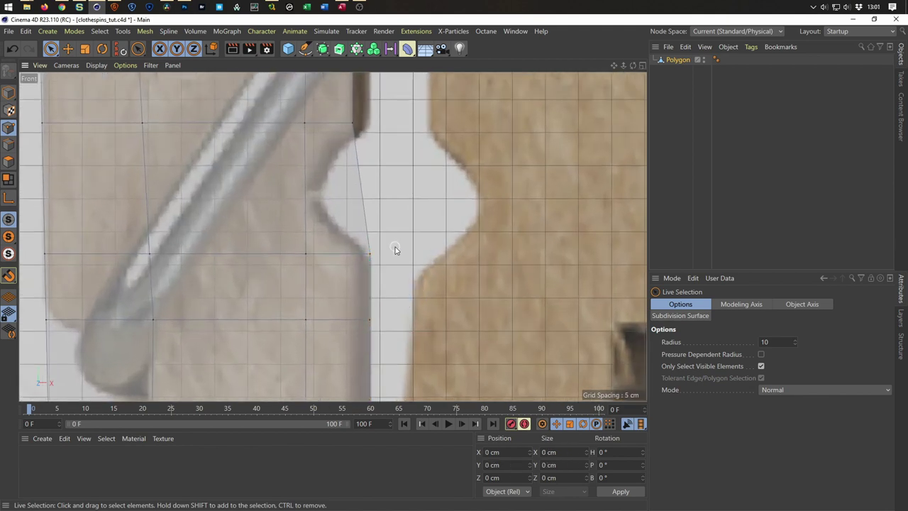
middle_click_drag(379, 220, 377, 329, "alt")
left_click(350, 233)
mouse_move(391, 200)
left_mouse_down()
mouse_move(414, 199)
mouse_move(404, 202)
left_mouse_up()
mouse_move(405, 203)
middle_mouse_down("alt")
mouse_move(369, 248)
mouse_move(359, 302)
middle_mouse_up("alt")
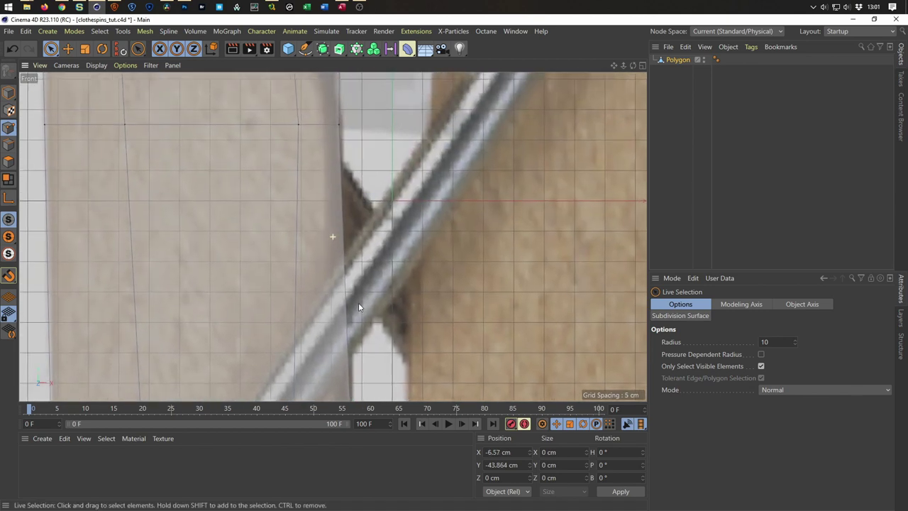
Move the lower and upper vertices beside the spring coil left to follow its curve.
scroll(318, 297, "down", 3)
scroll(349, 303, "up", 2)
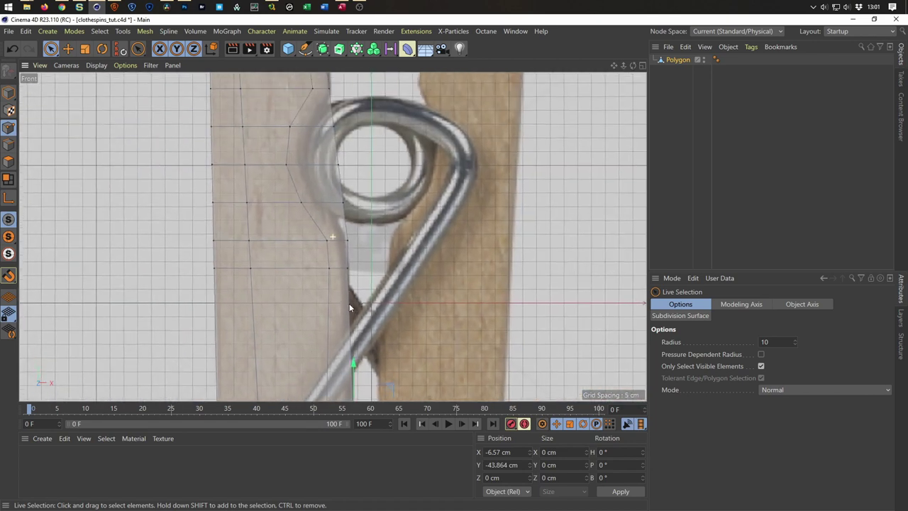
scroll(357, 227, "up", 2)
scroll(373, 297, "up", 2)
scroll(374, 297, "up", 2)
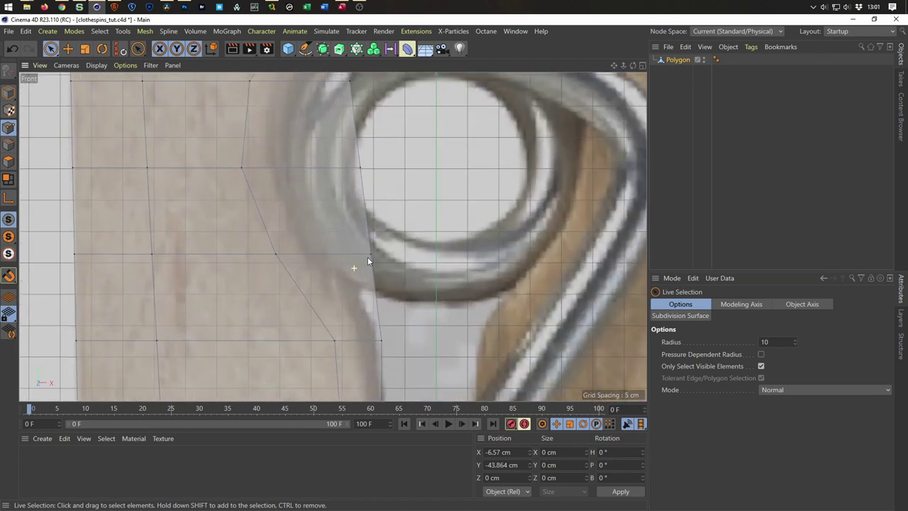
left_click(376, 345)
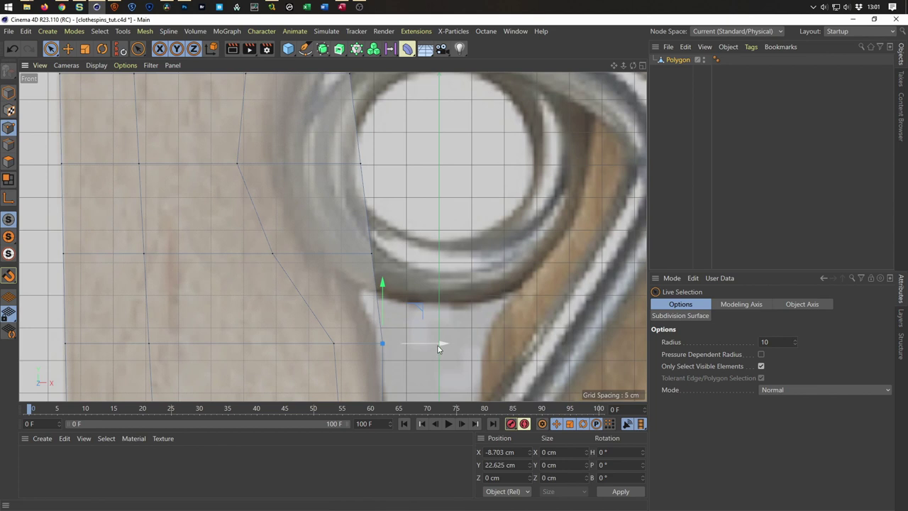
mouse_move(415, 366)
middle_mouse_down("alt")
mouse_move(440, 189)
mouse_move(435, 369)
middle_mouse_up("alt")
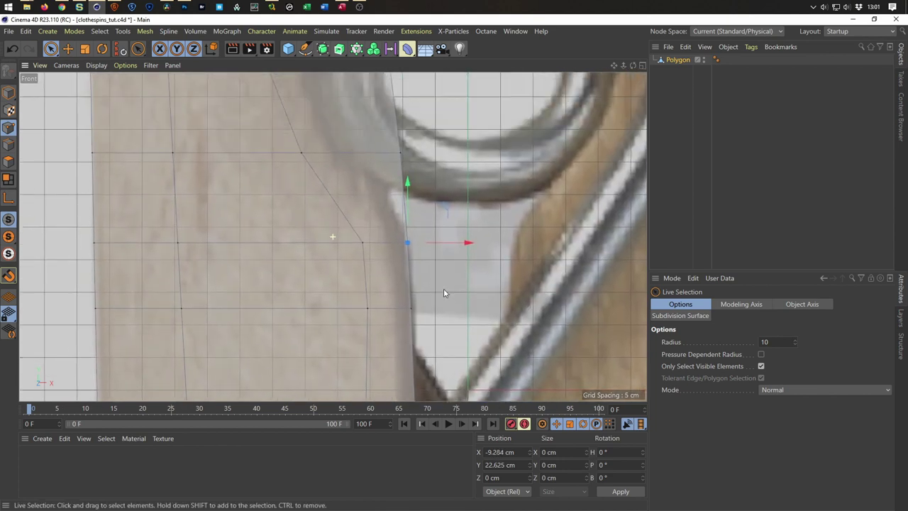
left_click(394, 274)
left_click_drag(461, 273, 408, 274)
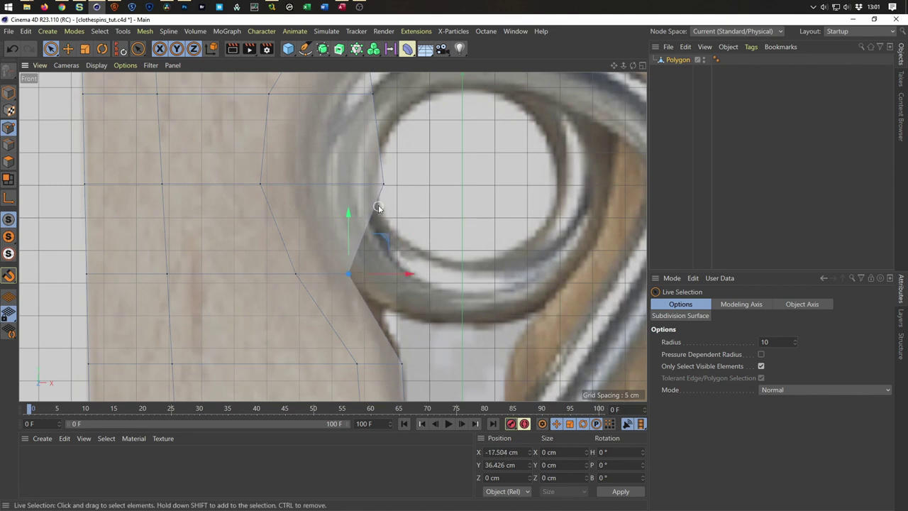
left_click(385, 185)
left_click_drag(442, 189, 357, 187)
Push the lower coil vertex further so the outline wraps the coil's notch.
left_click(348, 274)
left_click_drag(411, 274, 393, 278)
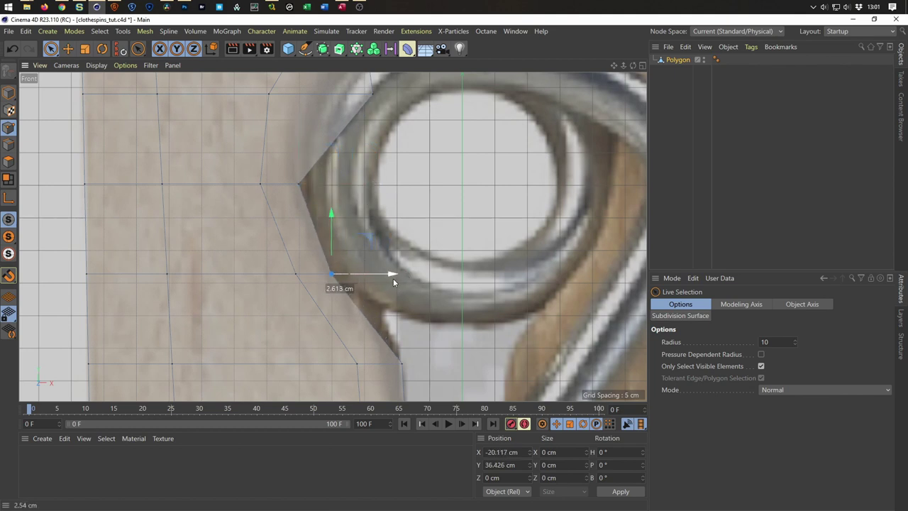
mouse_move(346, 278)
middle_mouse_down("alt")
mouse_move(364, 305)
mouse_move(431, 294)
middle_mouse_up("alt")
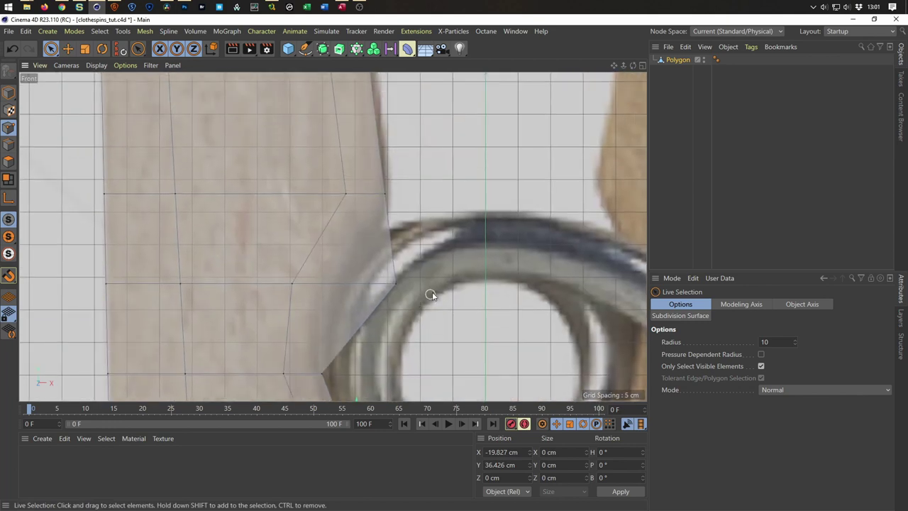
left_click_drag(456, 284, 390, 285)
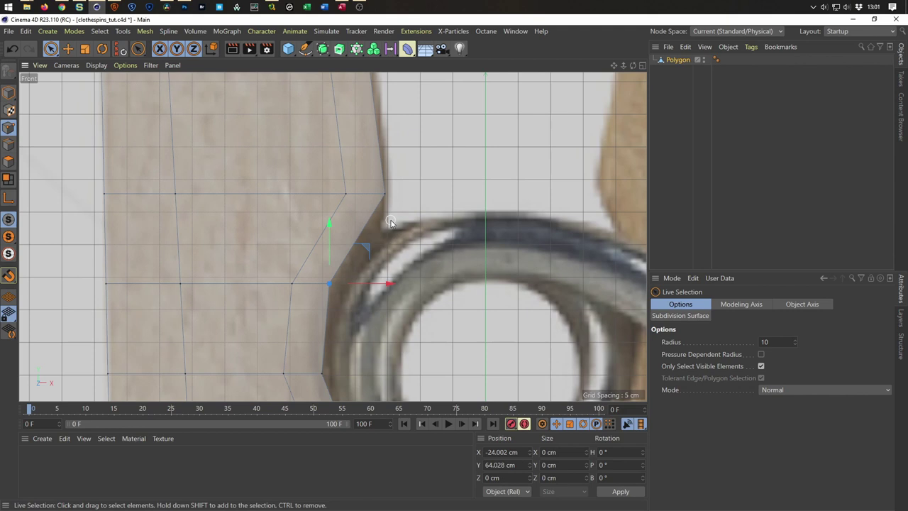
middle_click_drag(388, 286, 332, 236, "alt")
scroll(402, 113, "down", 3)
mouse_move(350, 152)
middle_mouse_down("alt")
mouse_move(374, 283)
mouse_move(364, 198)
mouse_move(376, 348)
middle_mouse_up("alt")
Slide the upper arm's right-edge points right onto the reference outline.
scroll(358, 145, "up", 1)
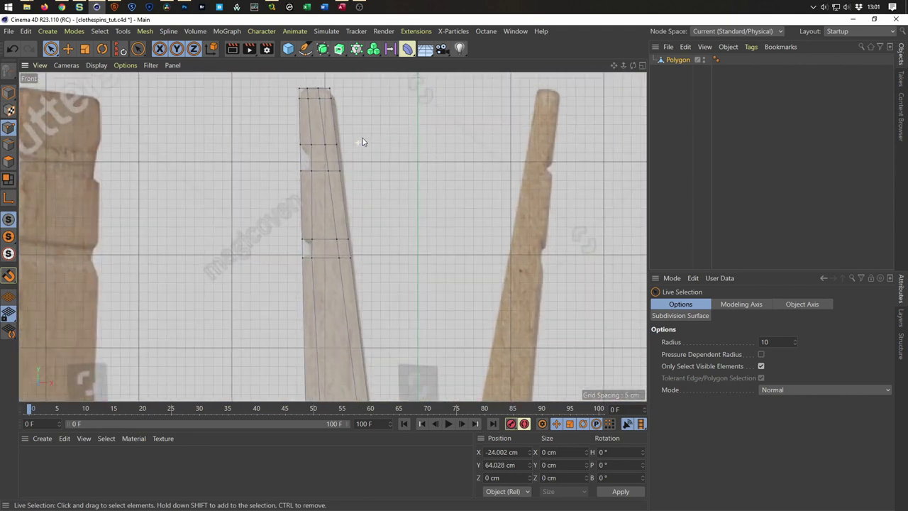
scroll(354, 131, "up", 1)
scroll(357, 142, "up", 1)
scroll(363, 151, "up", 2)
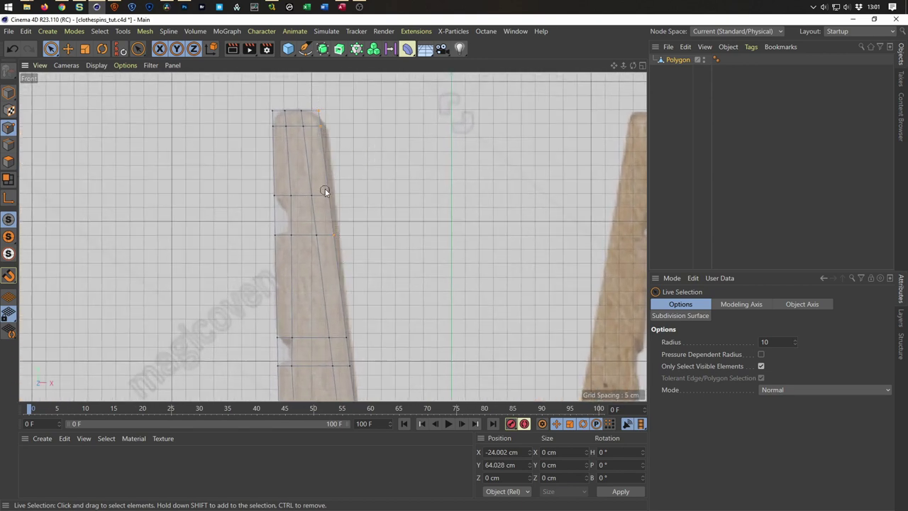
left_click_drag(395, 237, 399, 238)
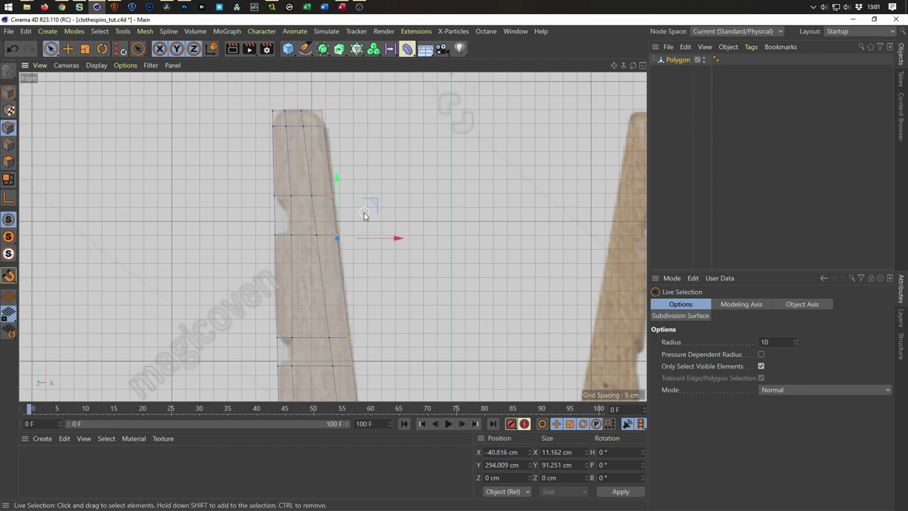
left_click(333, 195)
left_click_drag(379, 196, 378, 197)
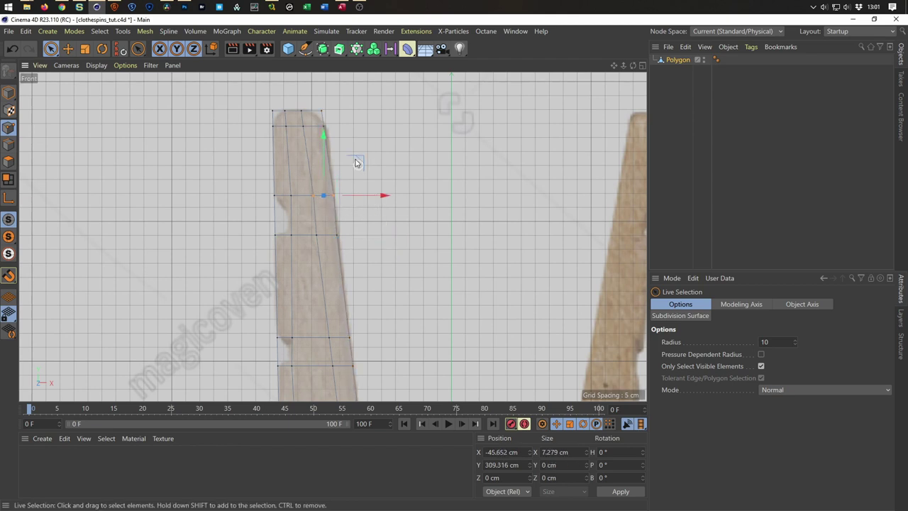
Nudge the top-right corner point right to match the tapered top.
left_click(323, 126)
left_click_drag(379, 127, 381, 127)
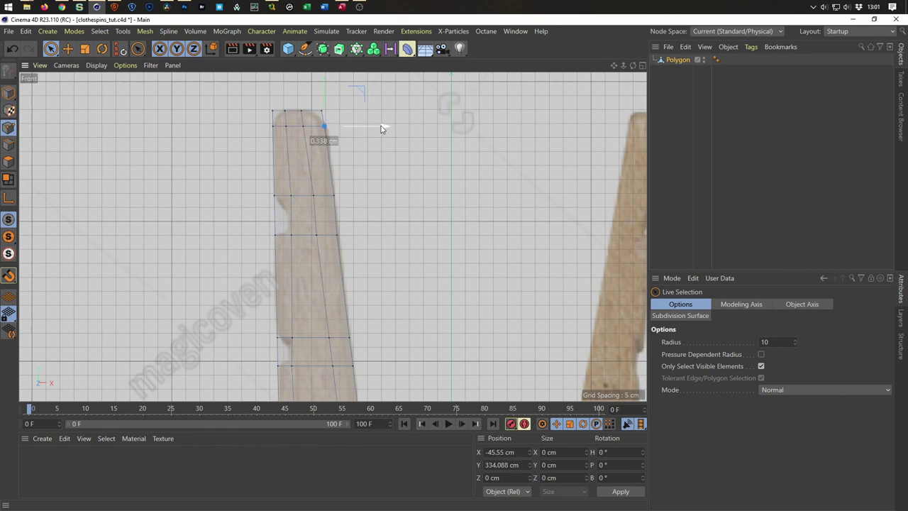
scroll(314, 169, "down", 2)
scroll(324, 162, "up", 1)
scroll(324, 162, "up", 3)
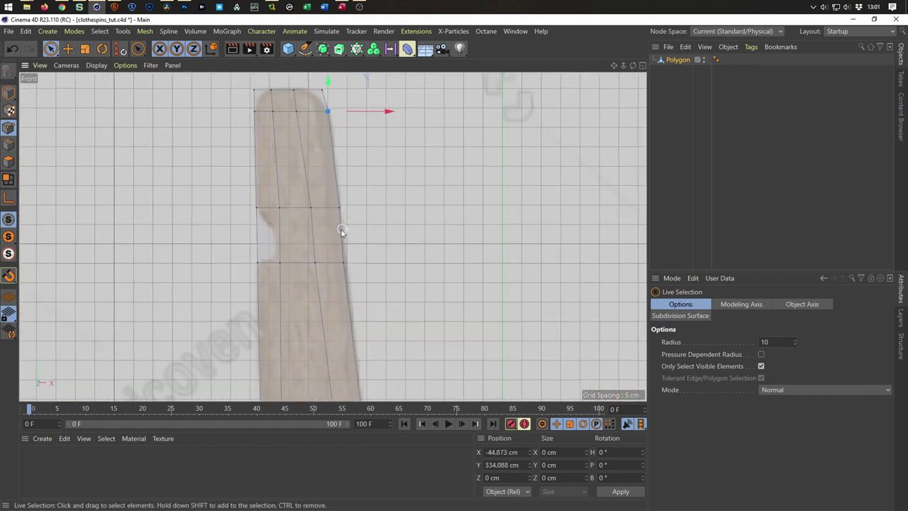
scroll(340, 231, "down", 1)
scroll(314, 240, "up", 1)
scroll(323, 213, "down", 2)
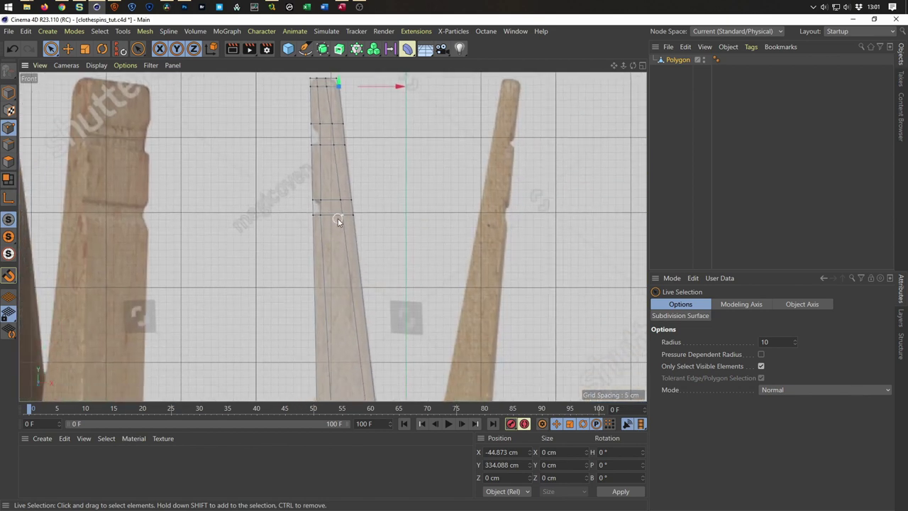
scroll(328, 138, "up", 3)
Delete the polygons filling the upper and lower notches on the left edge.
left_click(9, 161)
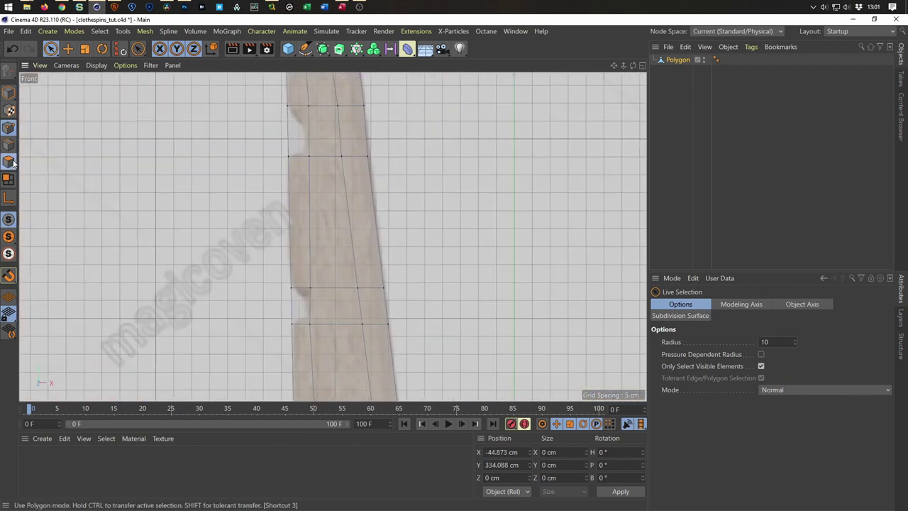
left_click(300, 141)
left_click(296, 305, "shift")
key("Delete")
scroll(382, 277, "down", 5)
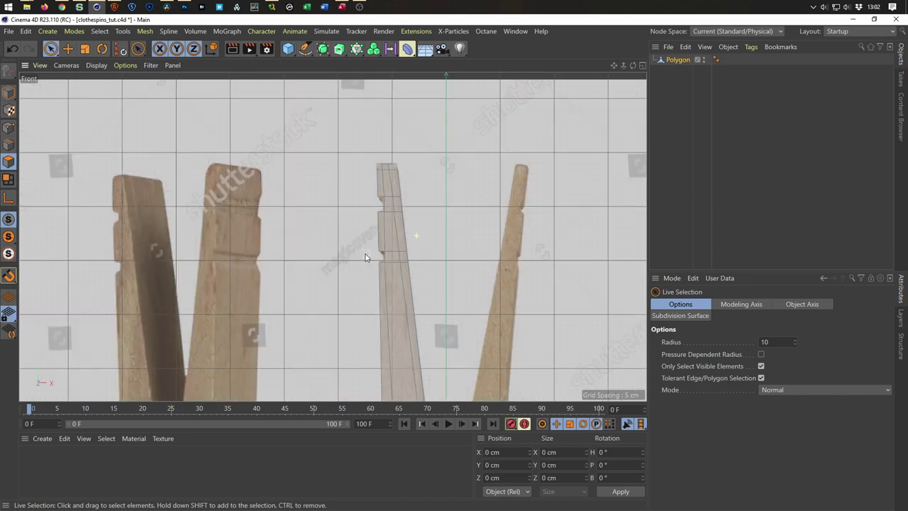
scroll(393, 280, "up", 2)
scroll(379, 237, "up", 1)
scroll(380, 237, "up", 2)
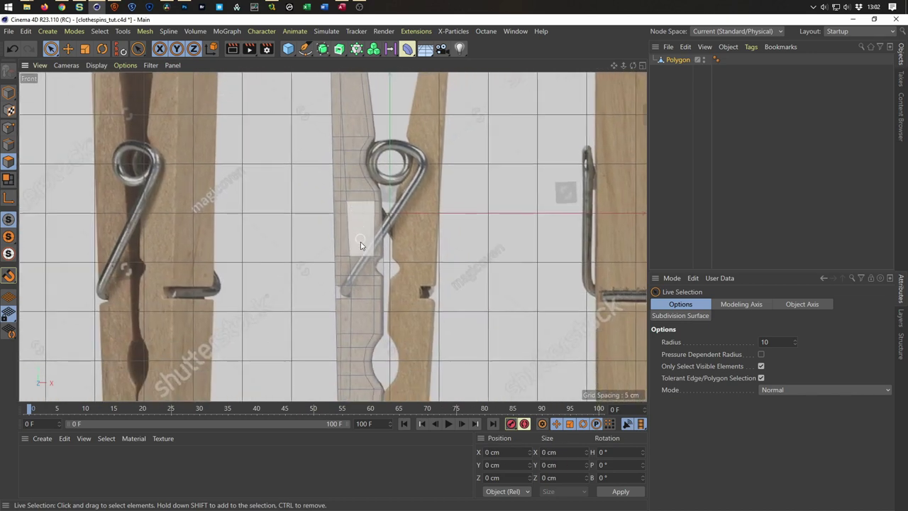
scroll(390, 249, "up", 2)
Select the notch polygon and the one below it, then save clothespins_tut.c4d.
left_click(397, 256)
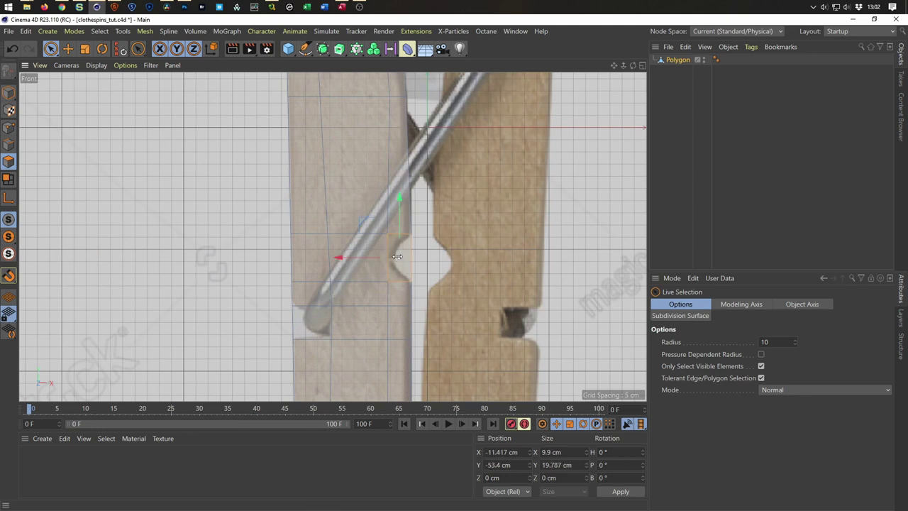
left_click(314, 322)
scroll(313, 322, "down", 1)
scroll(374, 262, "down", 2)
scroll(354, 213, "down", 2)
scroll(330, 126, "down", 2)
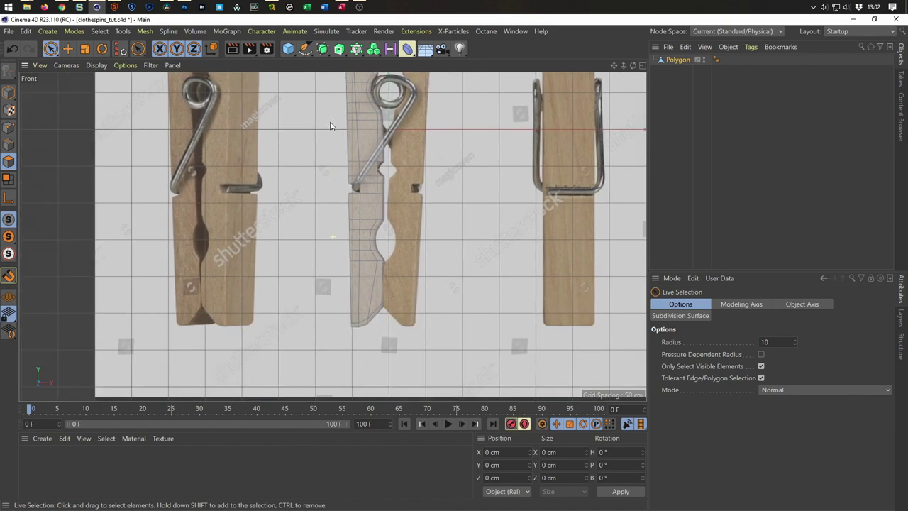
scroll(330, 126, "down", 1)
scroll(334, 149, "down", 2)
key("ctrl+s")
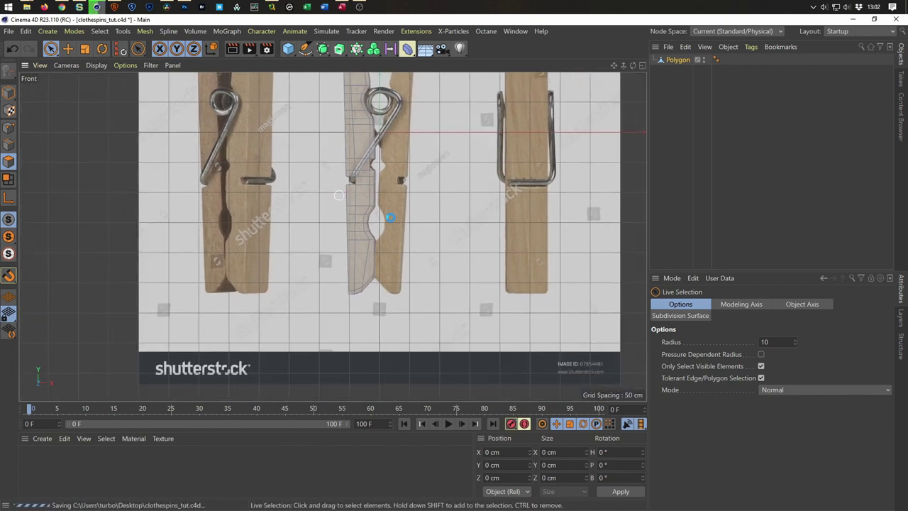
Turn off X-Ray on the Polygon object and orbit the perspective view.
middle_click(440, 240)
middle_click(219, 188)
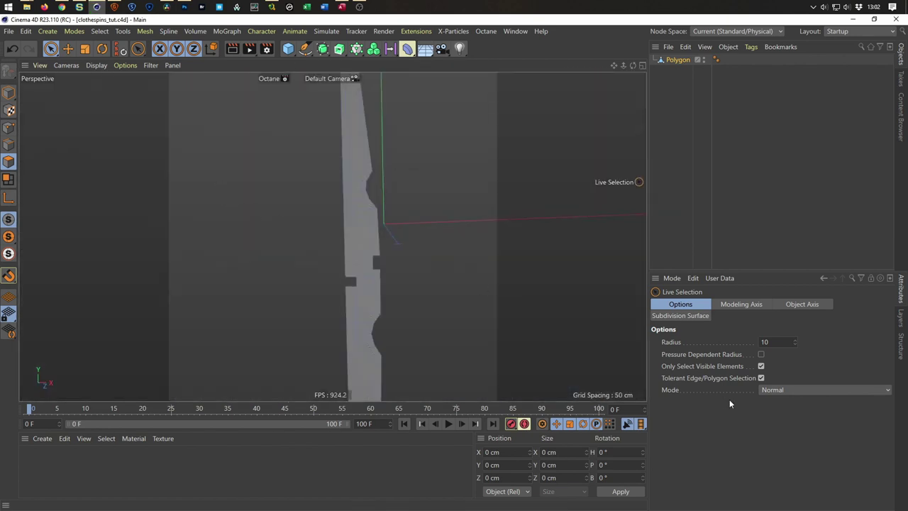
left_click(678, 60)
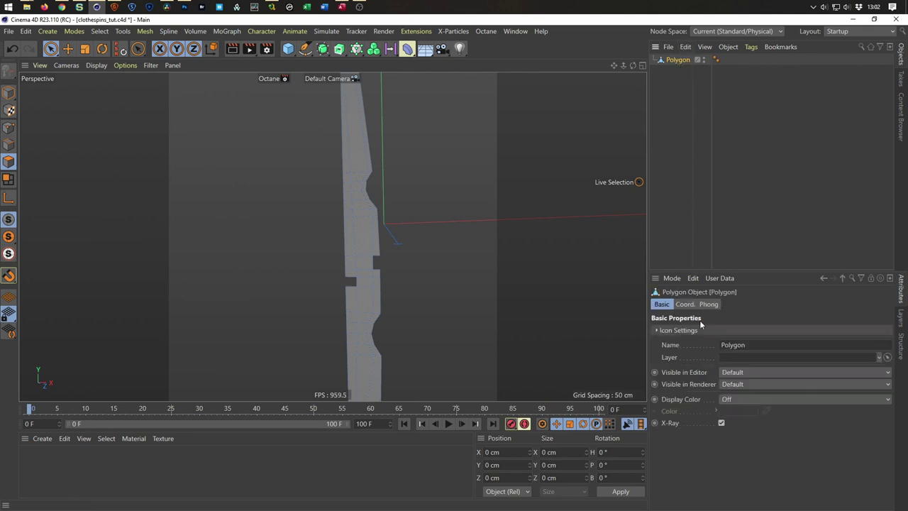
left_click(722, 422)
mouse_move(480, 254)
left_mouse_down("alt")
mouse_move(344, 259)
mouse_move(361, 285)
mouse_move(348, 265)
mouse_move(353, 212)
mouse_move(369, 202)
mouse_move(344, 219)
mouse_move(357, 212)
left_mouse_up("alt")
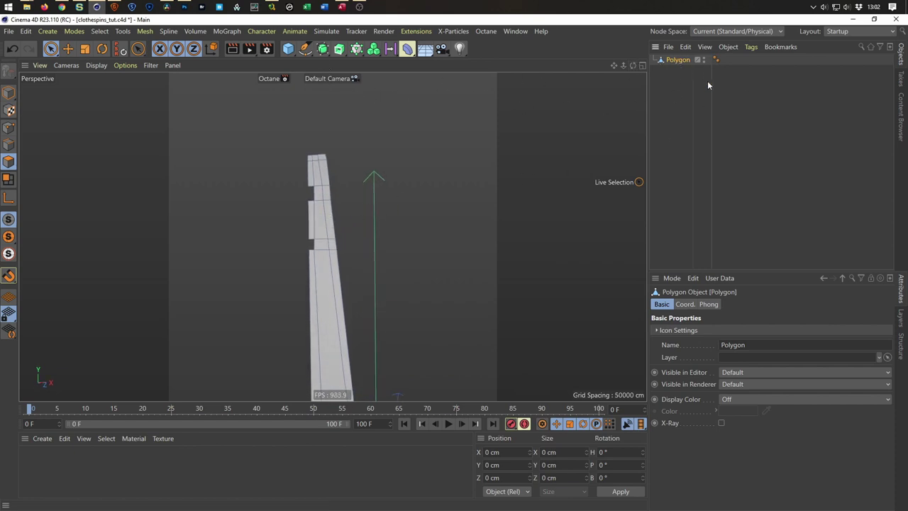
Nest the Polygon under a Subdivision Surface, check it in Front view, then disable smoothing.
left_click(323, 51, "alt")
mouse_move(374, 298)
left_mouse_down("alt")
mouse_move(324, 285)
mouse_move(332, 174)
mouse_move(366, 152)
mouse_move(314, 203)
mouse_move(345, 266)
mouse_move(392, 242)
mouse_move(333, 235)
mouse_move(368, 263)
mouse_move(376, 163)
mouse_move(374, 191)
mouse_move(324, 277)
left_mouse_up("alt")
middle_click(363, 274)
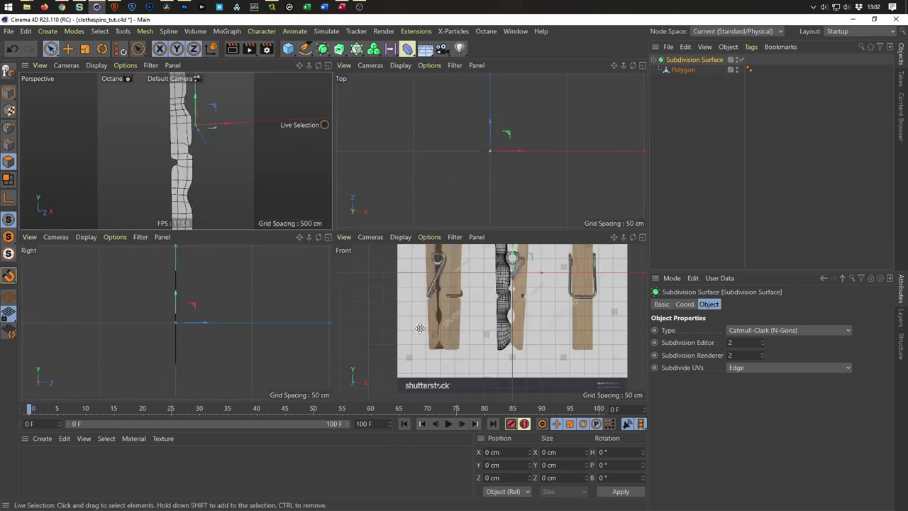
middle_click(418, 328)
middle_click_drag(407, 193, 401, 222, "alt")
scroll(401, 222, "up", 5)
scroll(390, 264, "up", 2)
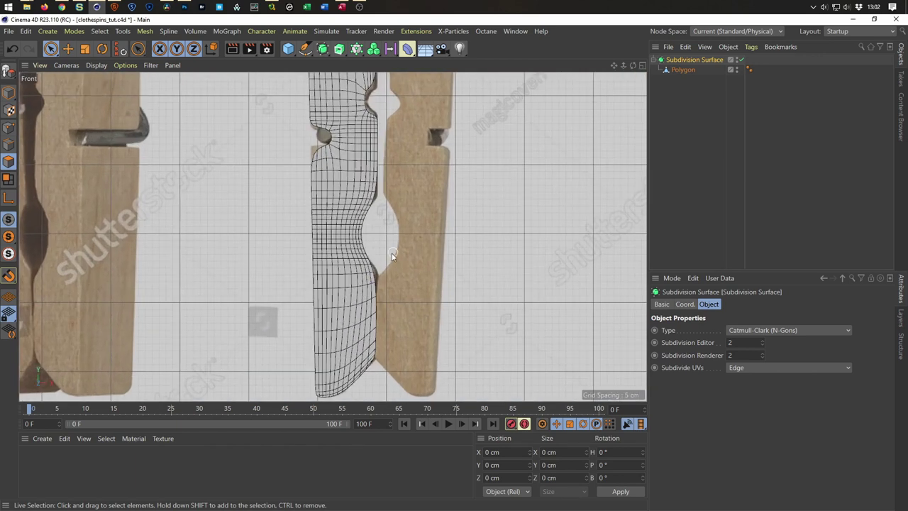
scroll(369, 220, "up", 2)
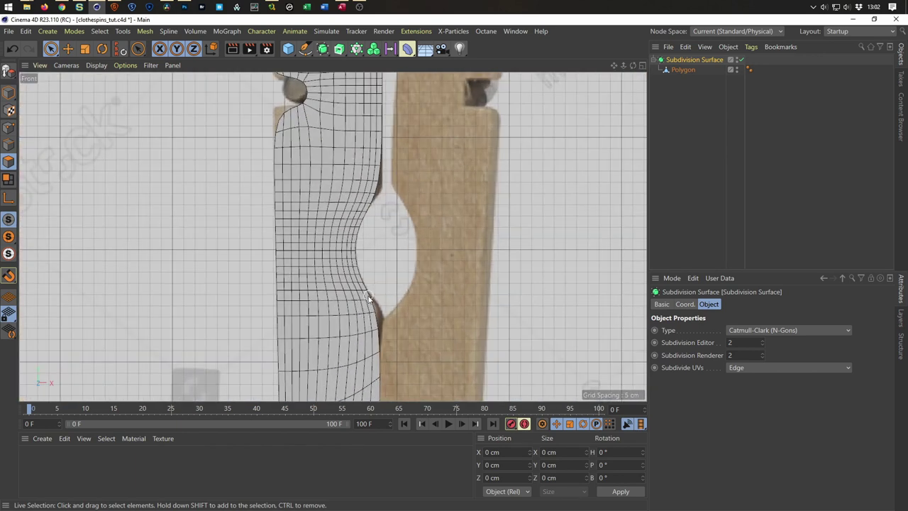
left_click(740, 60)
left_click(685, 69)
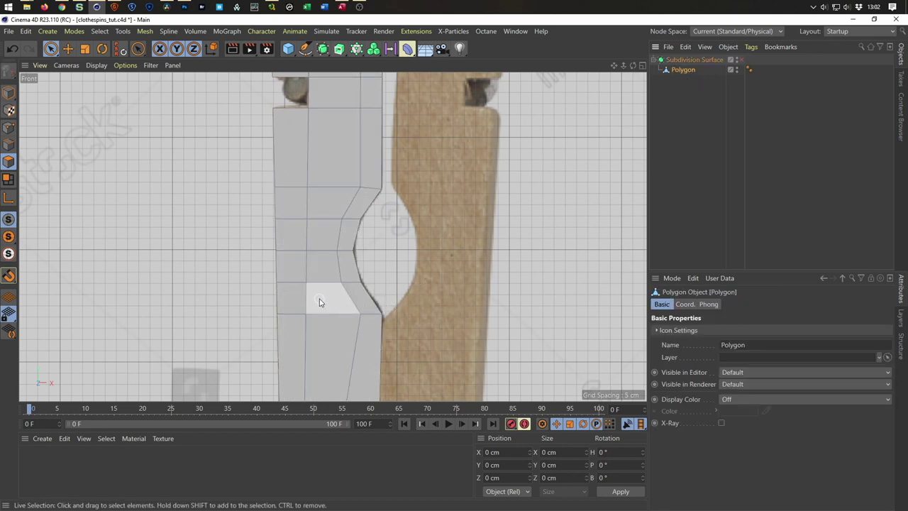
Make a horizontal Plane Cut (K, J) across the jaw just above the curved notch and check it smoothed.
key("k")
key("j")
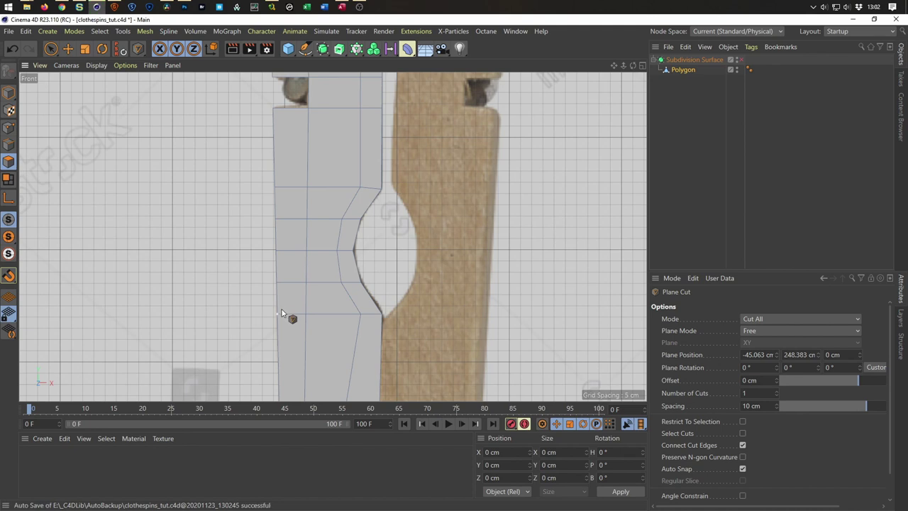
left_click(283, 306)
left_click(390, 306)
left_click_drag(279, 327, 384, 326)
left_click(741, 60)
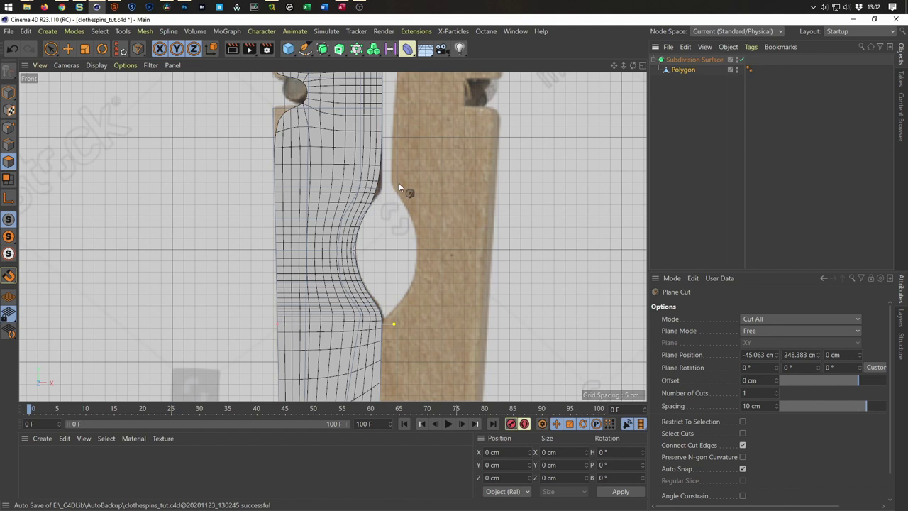
key("q")
Add two more horizontal plane cuts across the clothespin half around the notch.
mouse_move(394, 170)
middle_mouse_down()
mouse_move(360, 274)
mouse_move(371, 324)
middle_mouse_up()
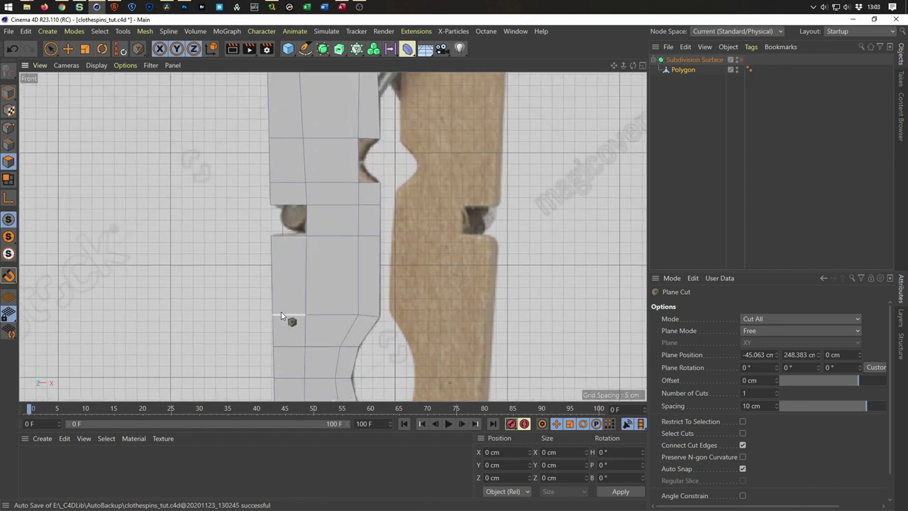
left_click_drag(272, 309, 402, 310)
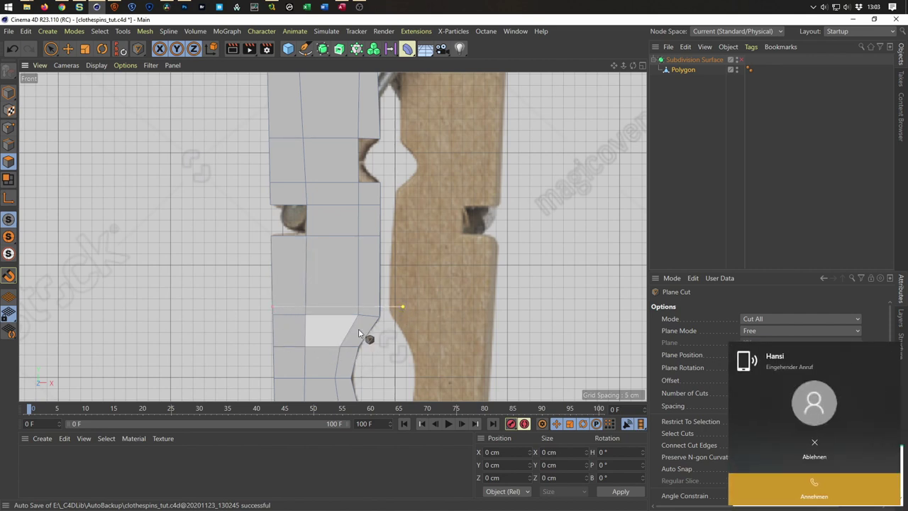
left_click_drag(375, 324, 258, 331)
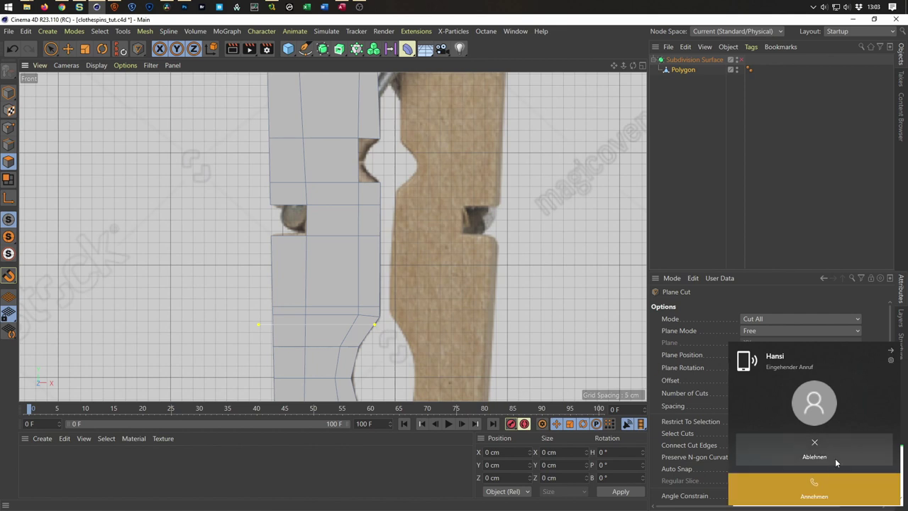
left_click(821, 445)
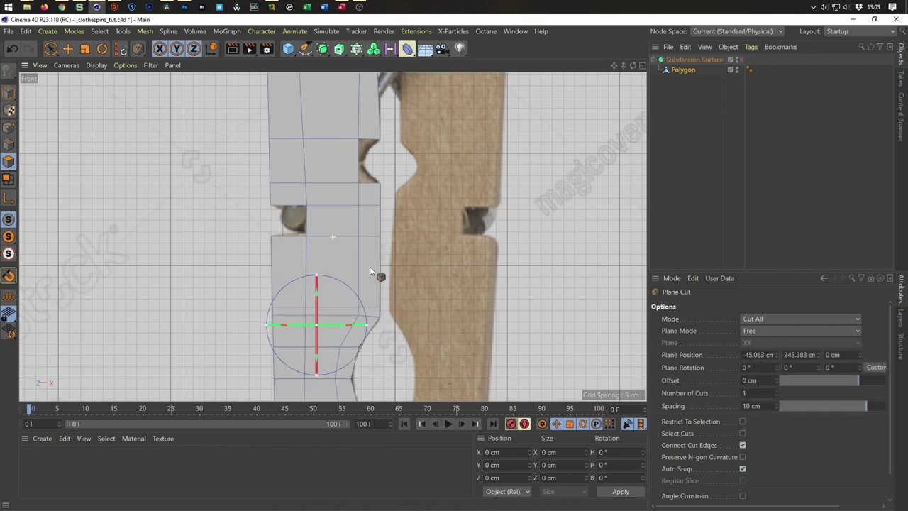
scroll(369, 268, "down", 2)
scroll(366, 273, "down", 2)
scroll(362, 280, "down", 2)
scroll(362, 280, "up", 2)
scroll(366, 279, "up", 2)
scroll(369, 279, "up", 2)
scroll(374, 278, "up", 2)
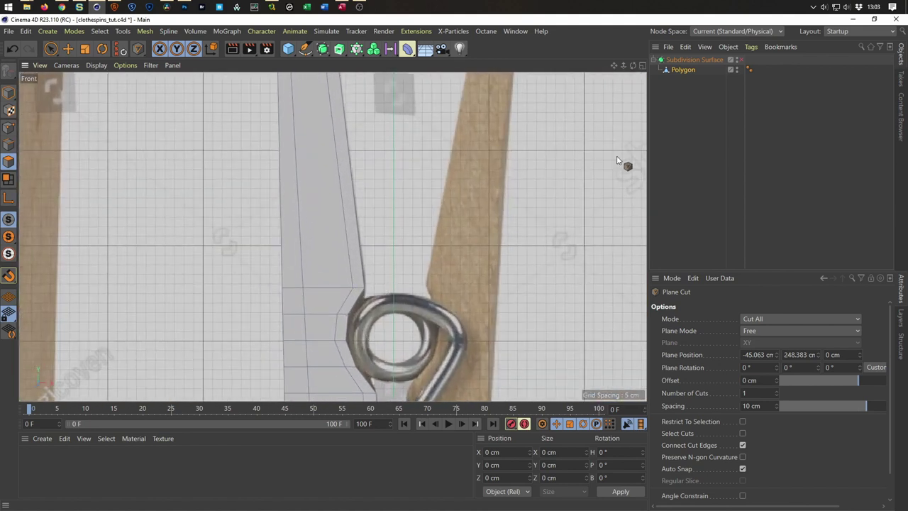
Add a horizontal cut from the jaw's left edge to beside the spring coil.
left_click(740, 60)
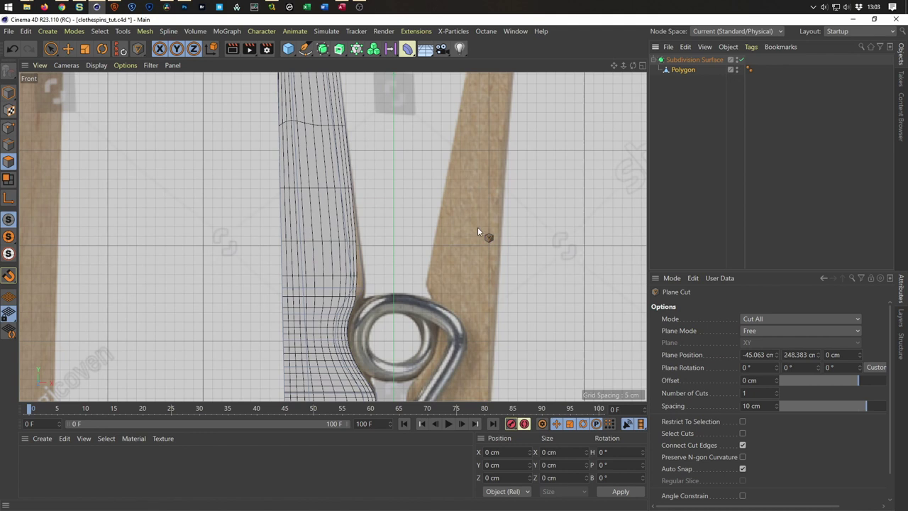
left_click(739, 60)
left_click(283, 279)
left_click(374, 278)
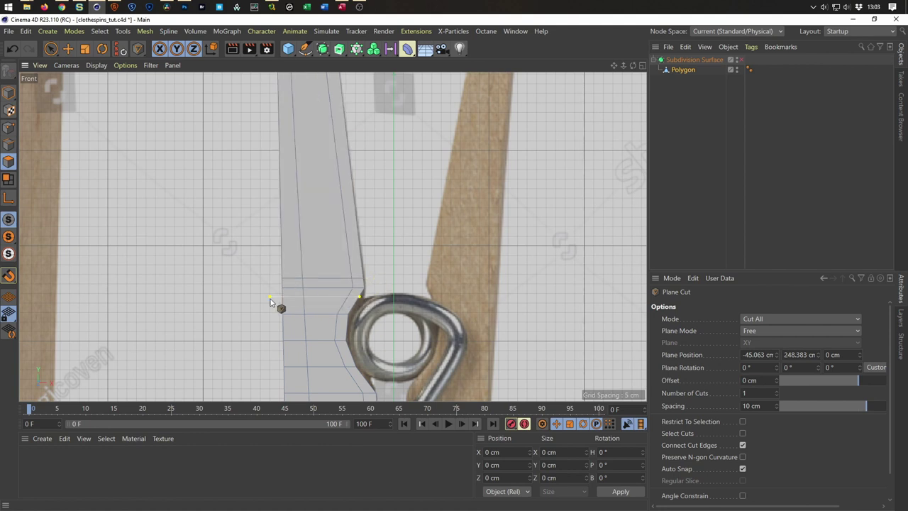
middle_click_drag(338, 338, 345, 278, "alt")
Add two more cuts below the coil, re-enable Subdivision Surface, and switch to Points mode.
left_click(383, 322)
left_click(283, 322)
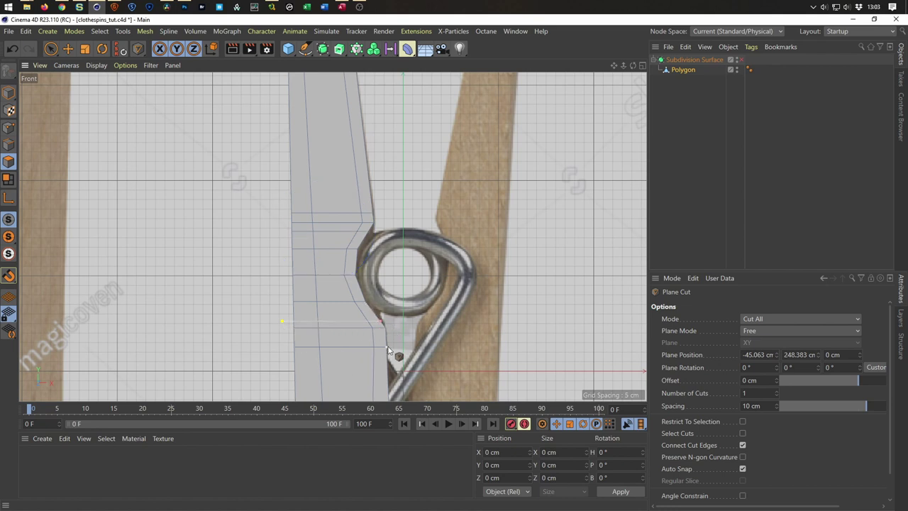
left_click(386, 336)
left_click(741, 59)
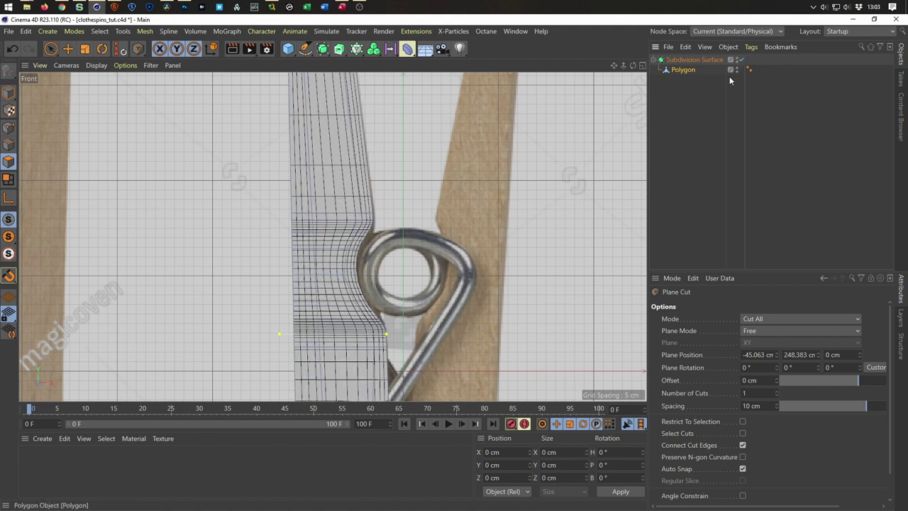
scroll(382, 241, "up", 1)
scroll(401, 235, "up", 3)
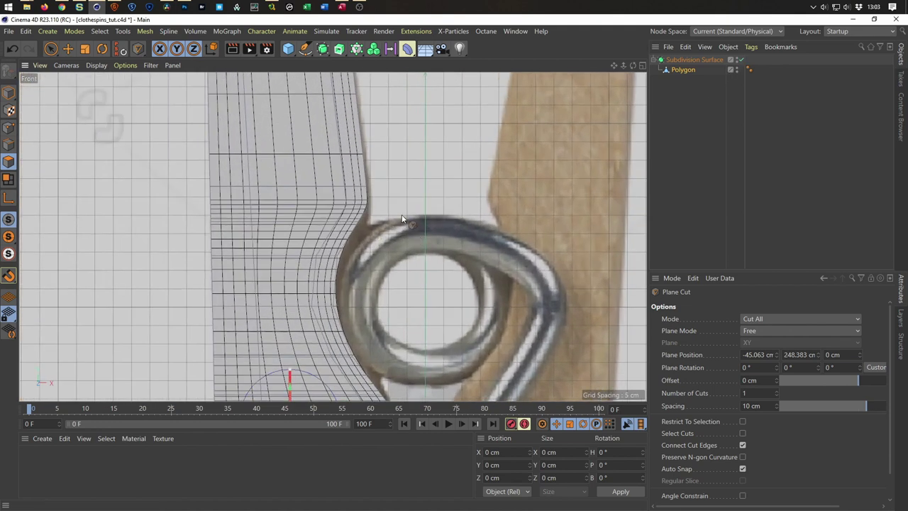
left_click(9, 128)
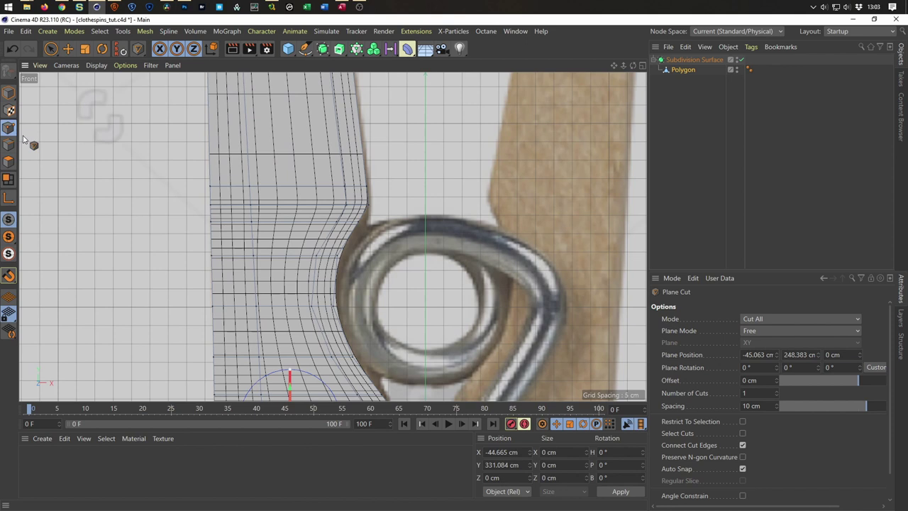
Select notch points with Live Selection and shift them along X toward the spring coil.
key("space")
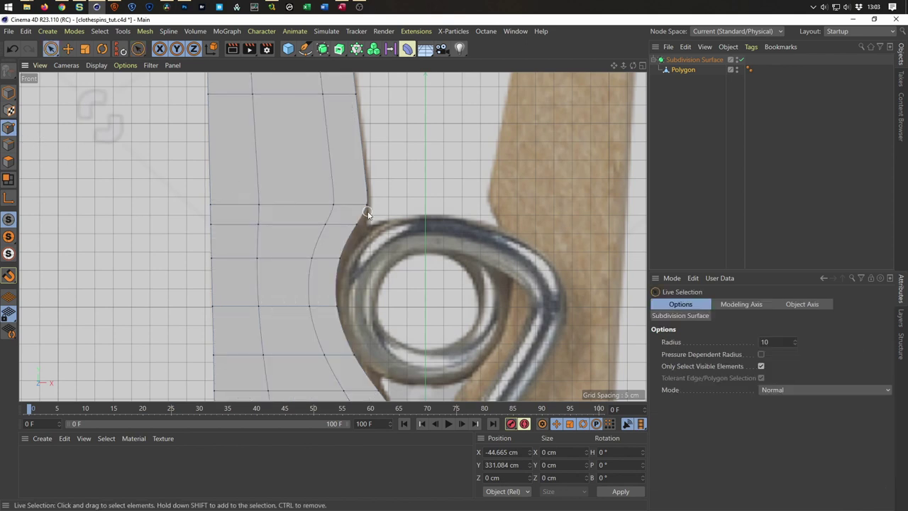
left_click(356, 225)
left_click_drag(416, 225, 424, 224)
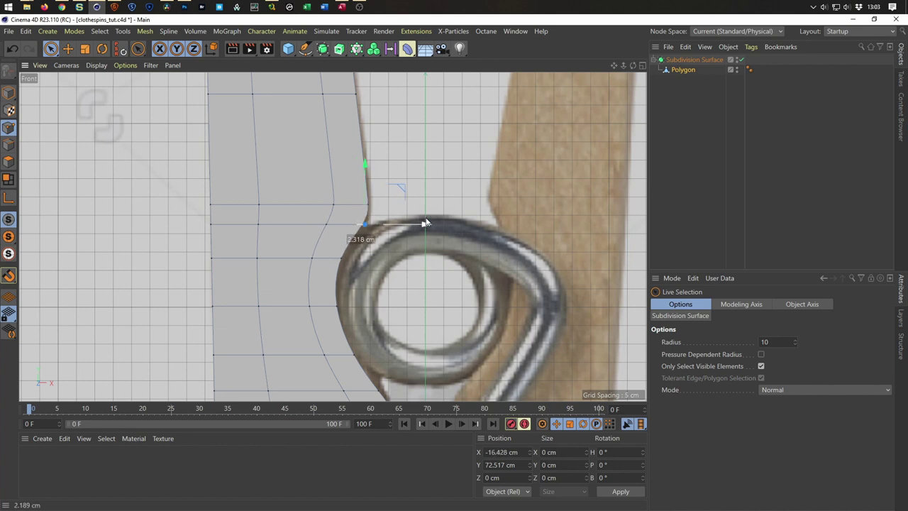
middle_click_drag(360, 261, 347, 169)
mouse_move(412, 148)
left_mouse_down()
mouse_move(424, 317)
mouse_move(430, 305)
left_mouse_up()
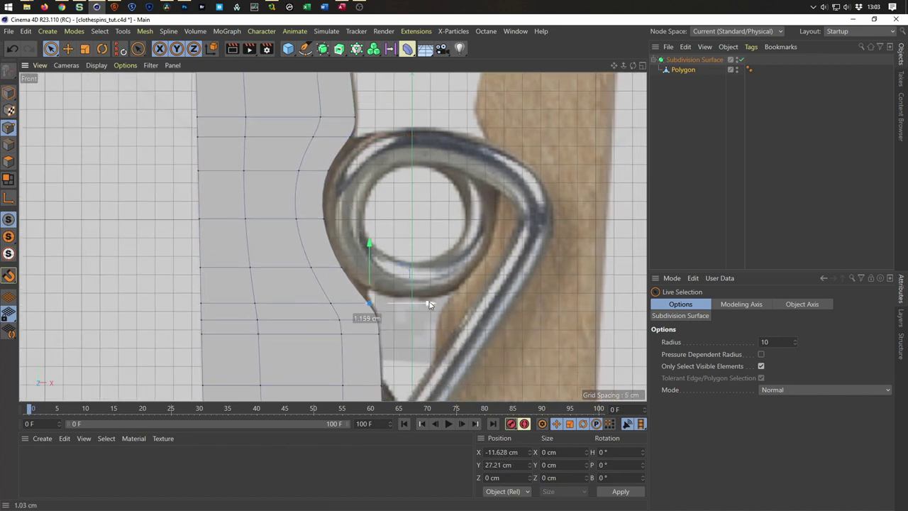
left_click(344, 274)
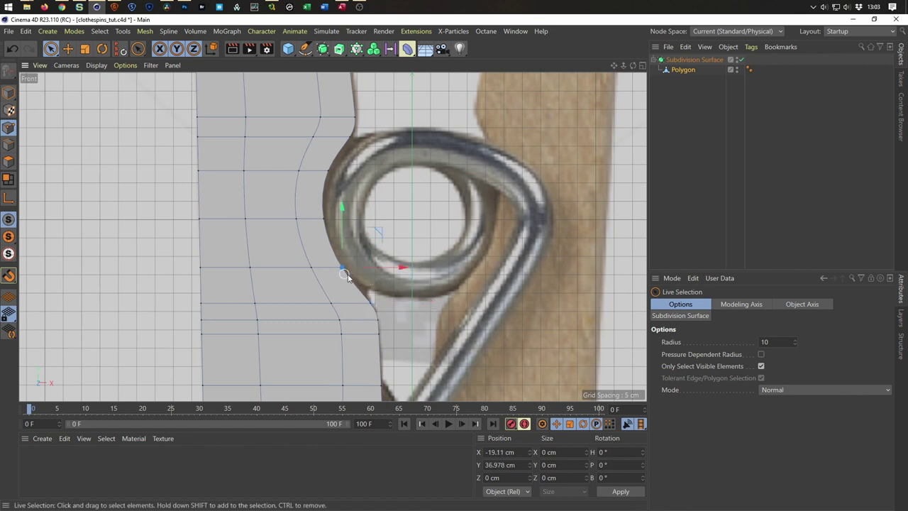
left_click_drag(403, 279, 396, 275)
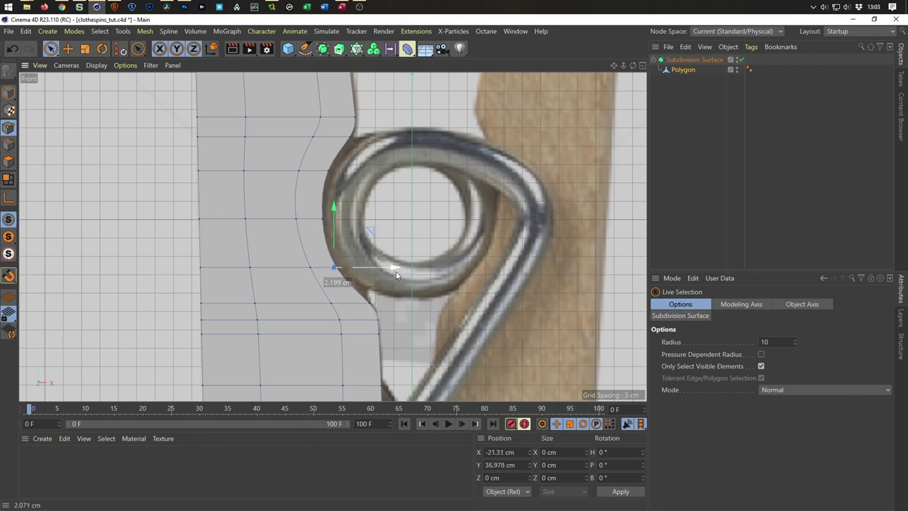
Fine-tune the remaining notch points to hug the coil and preview the smoothed outline.
left_click(319, 219)
left_click_drag(383, 222, 377, 224)
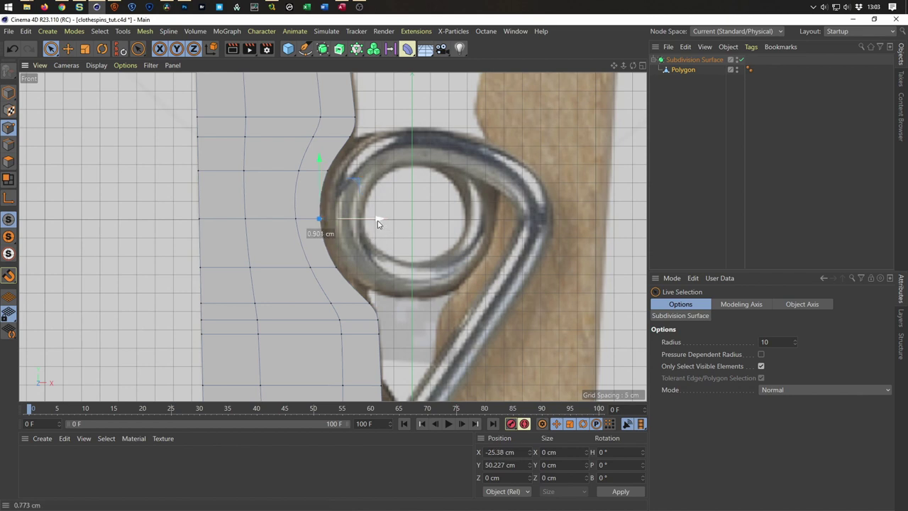
left_click(326, 171)
left_click_drag(388, 178, 385, 177)
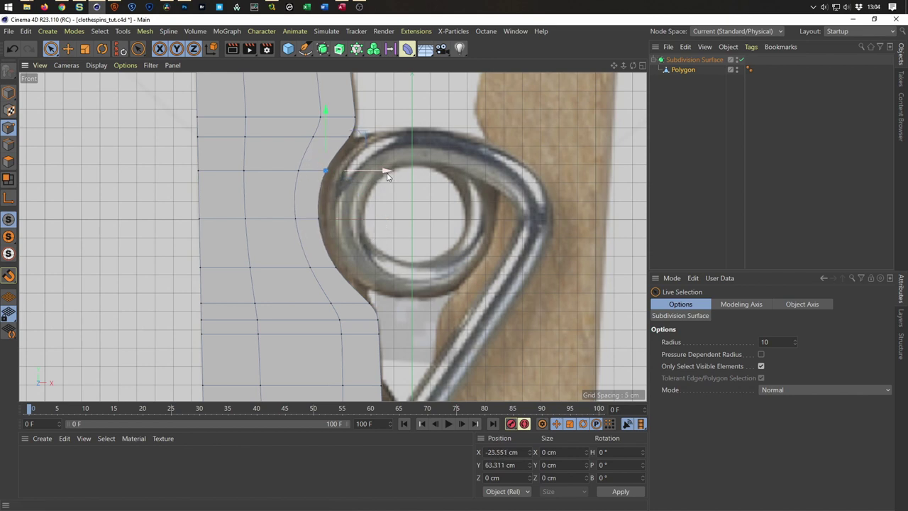
left_click(318, 219)
scroll(376, 223, "down", 2)
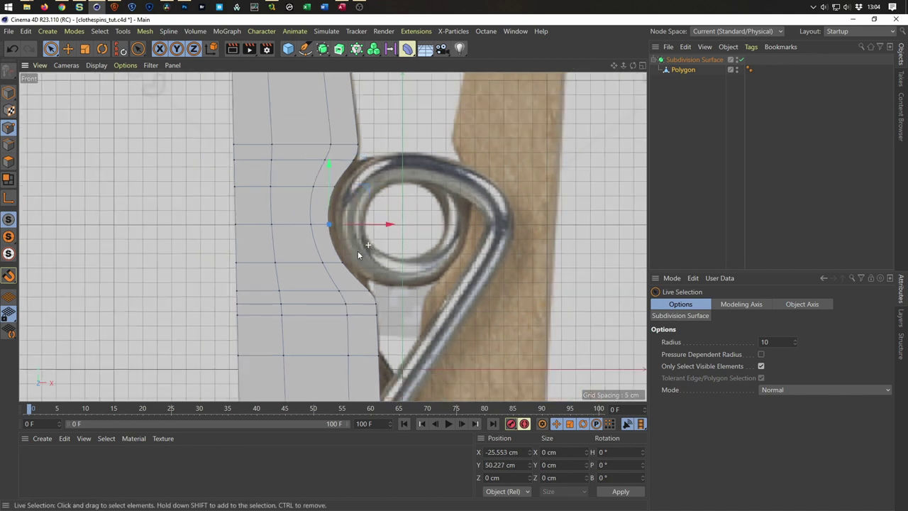
scroll(361, 249, "down", 2)
scroll(330, 277, "down", 1)
scroll(345, 227, "down", 1)
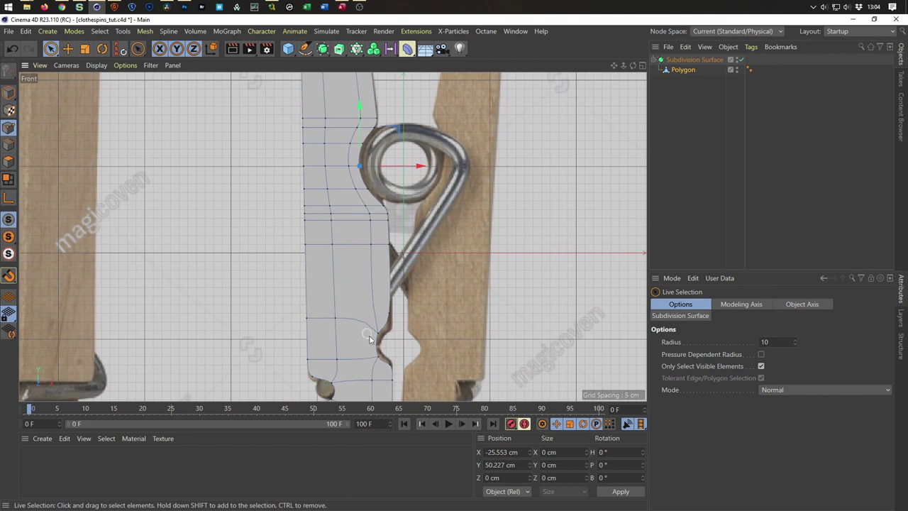
scroll(388, 343, "up", 3)
middle_click_drag(388, 341, 390, 265)
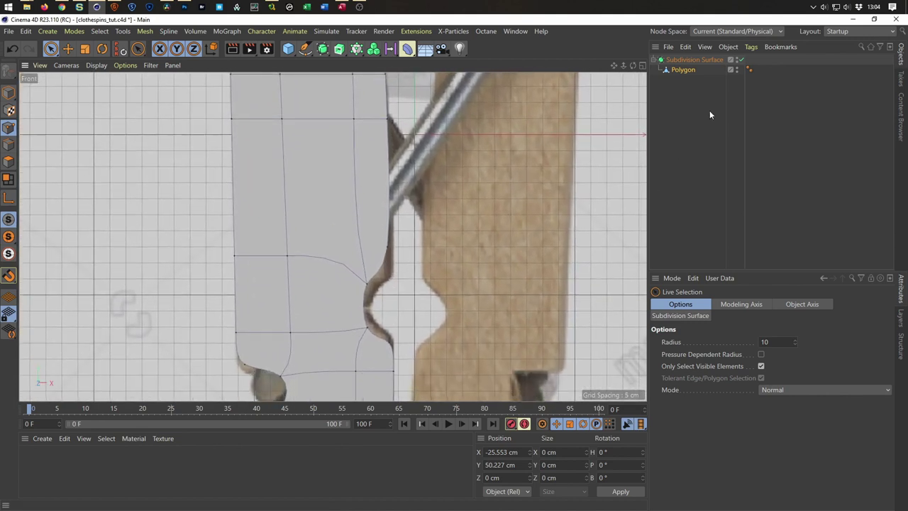
left_click(740, 60)
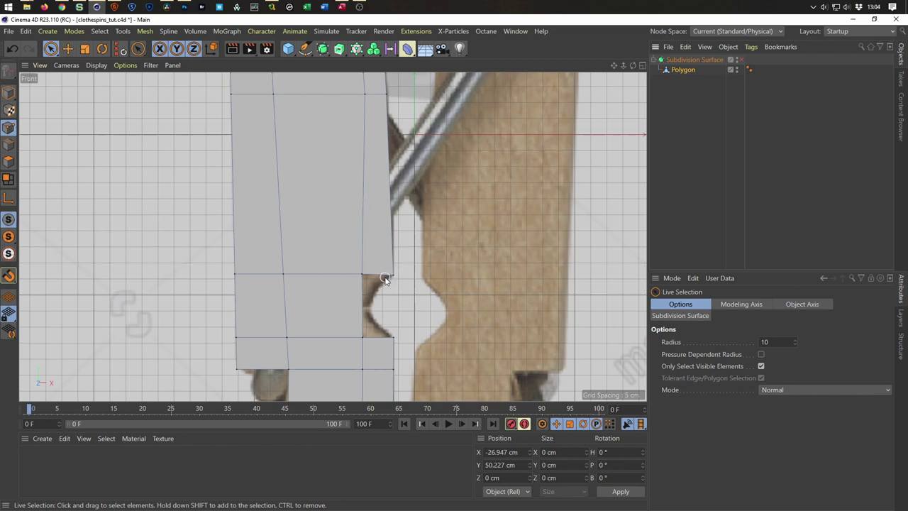
left_click(740, 59)
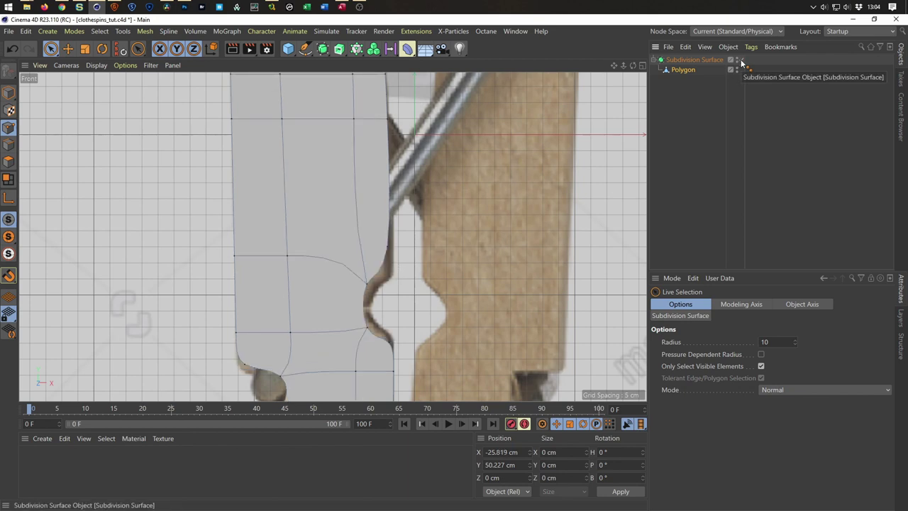
left_click(740, 60)
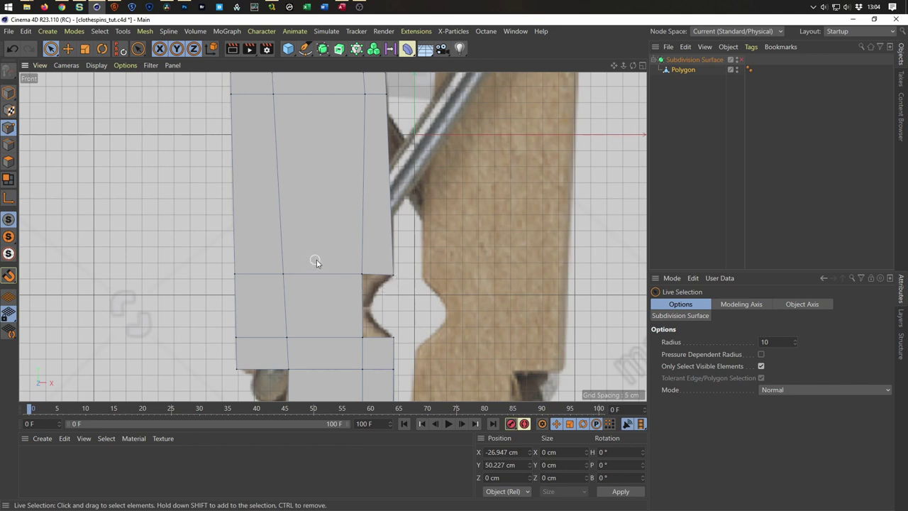
Draw a slanted Line Cut across the jaw above the notch and check it with smoothing.
key("k")
key("k")
left_click(393, 269)
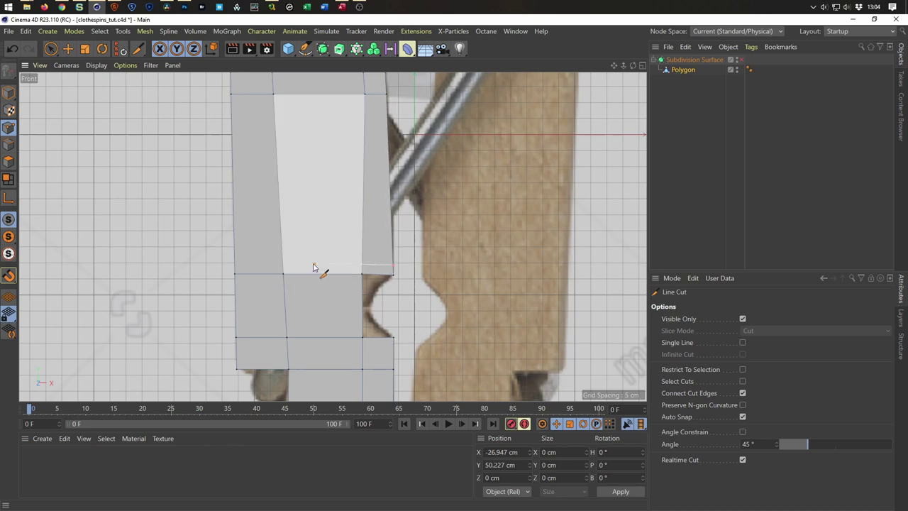
left_click(219, 266)
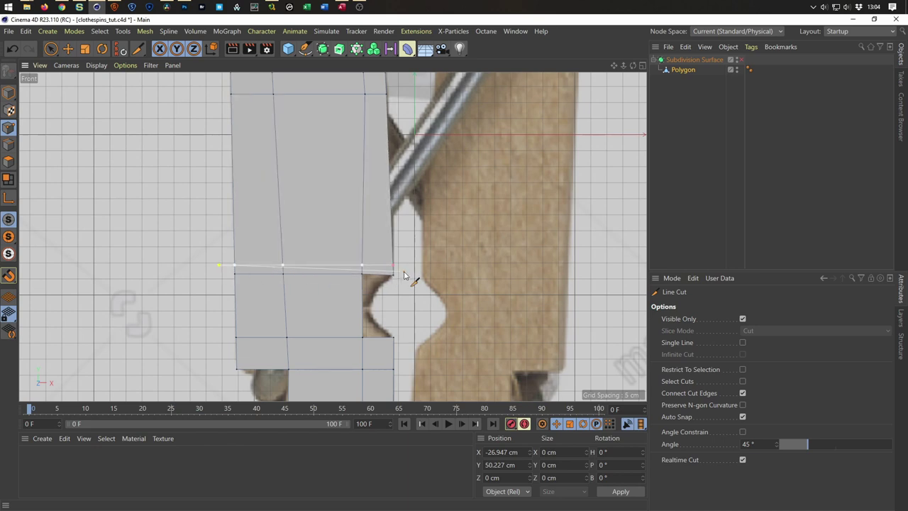
scroll(404, 277, "up", 3)
scroll(426, 266, "up", 2)
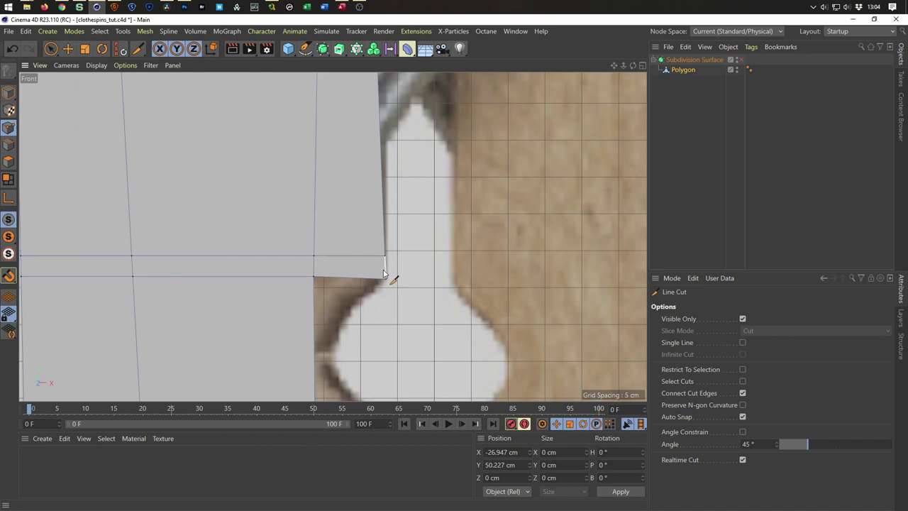
scroll(365, 280, "down", 2)
scroll(365, 279, "down", 2)
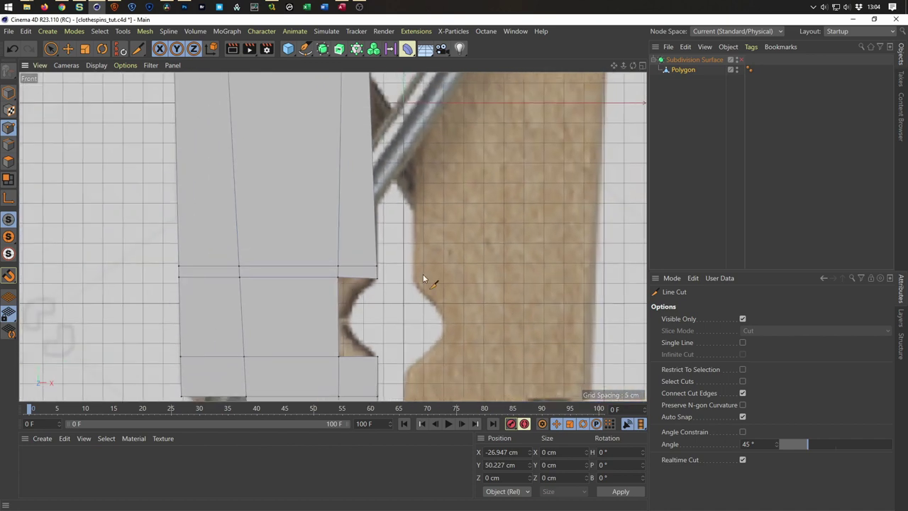
left_click(741, 60)
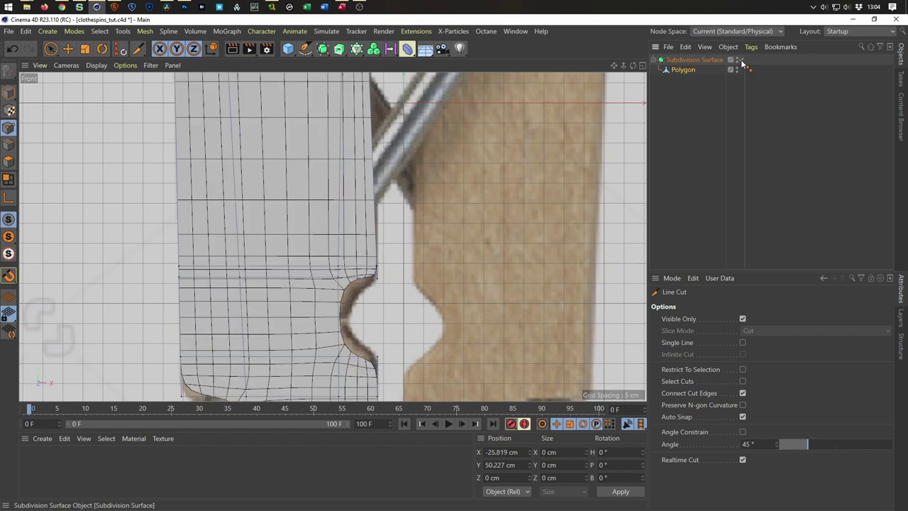
left_click(741, 61)
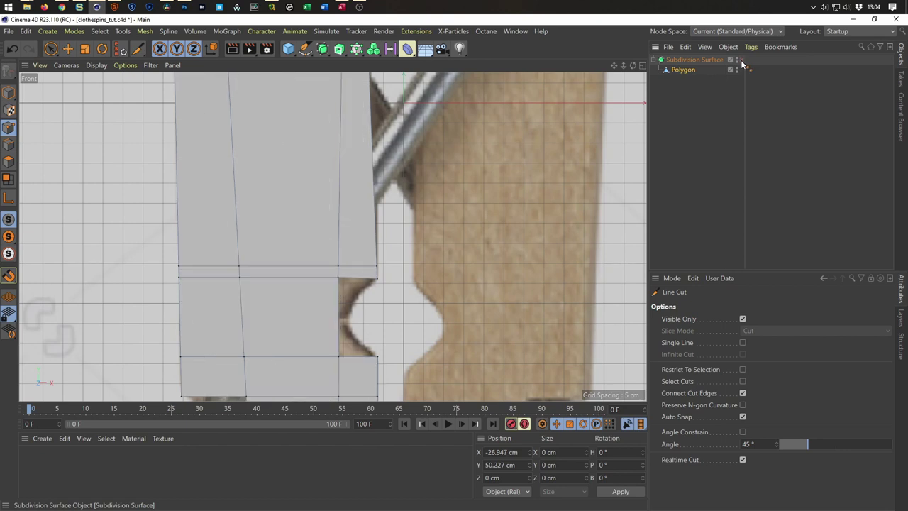
middle_click_drag(442, 326, 454, 258, "alt")
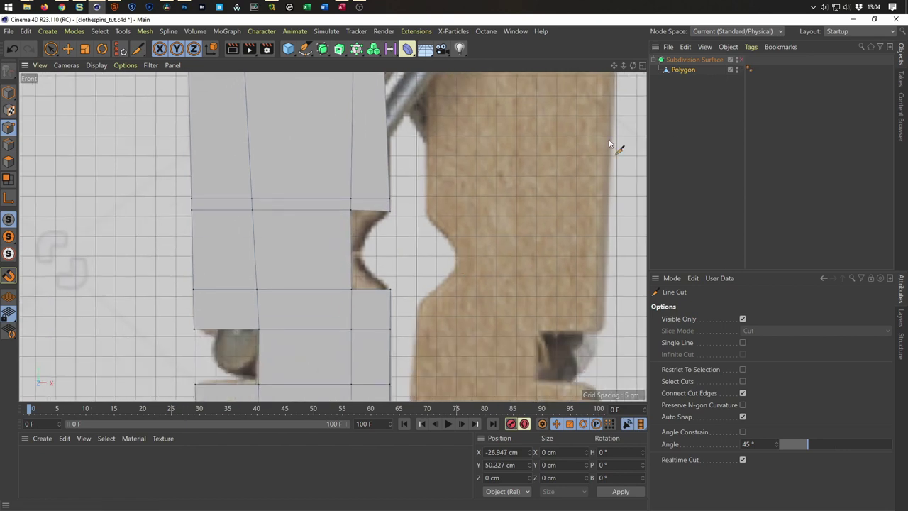
left_click(741, 60)
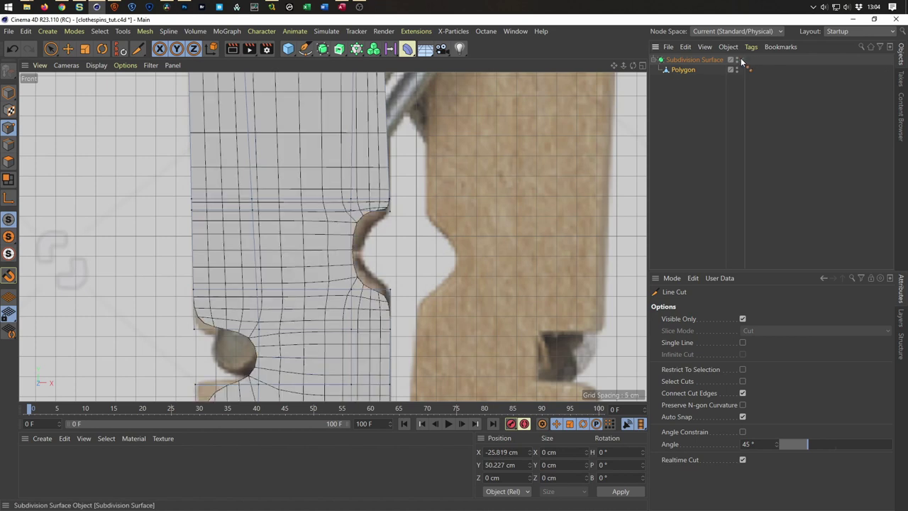
left_click(741, 60)
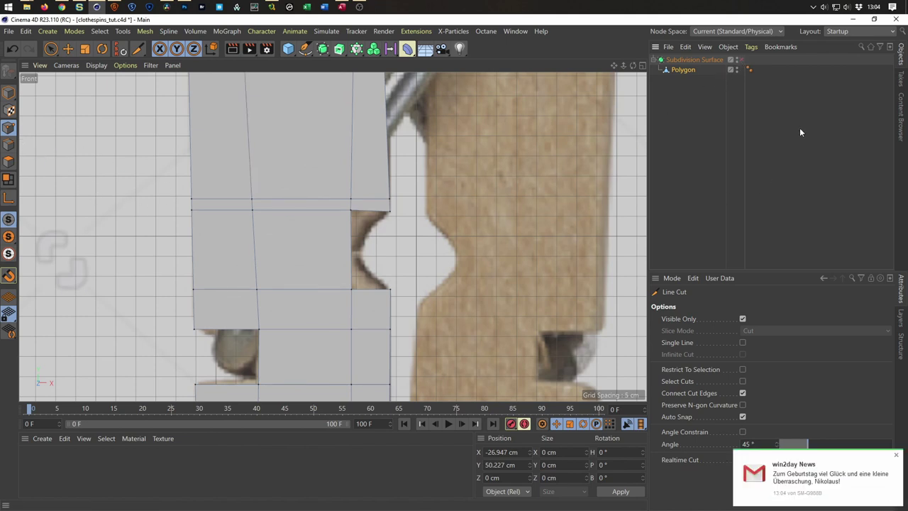
Select the notch's inner edge and scale it on Y to tighten the curve.
key("space")
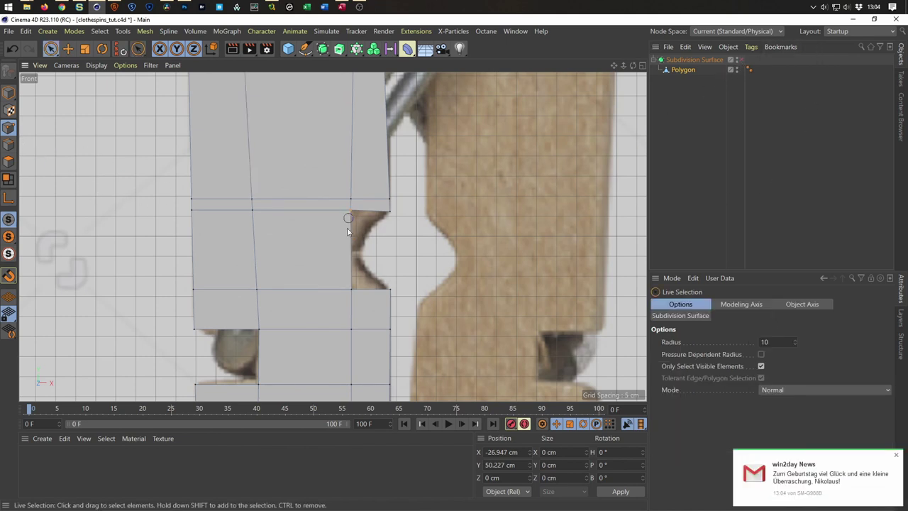
left_click(350, 295)
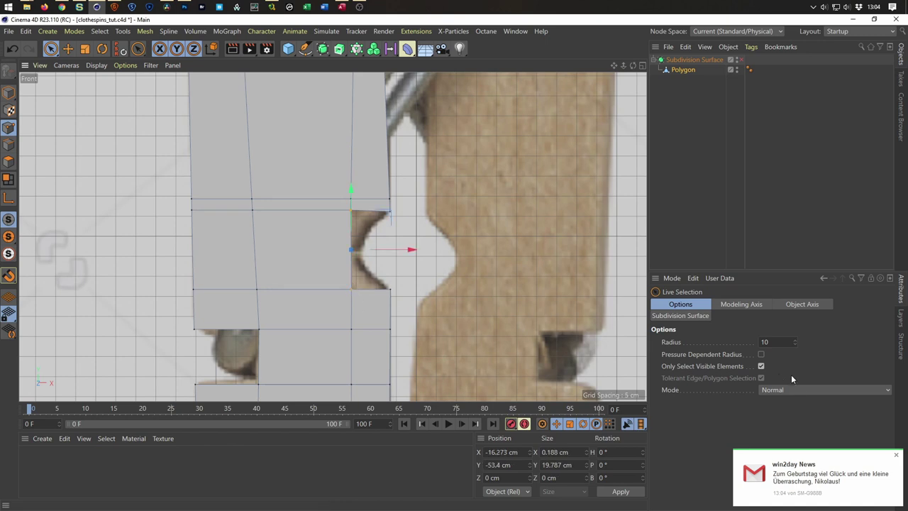
left_click(894, 453)
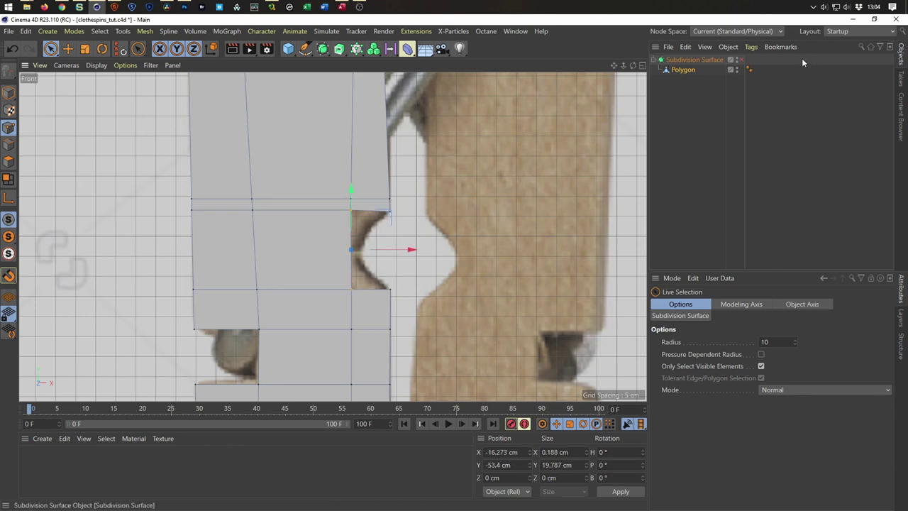
left_click(740, 60)
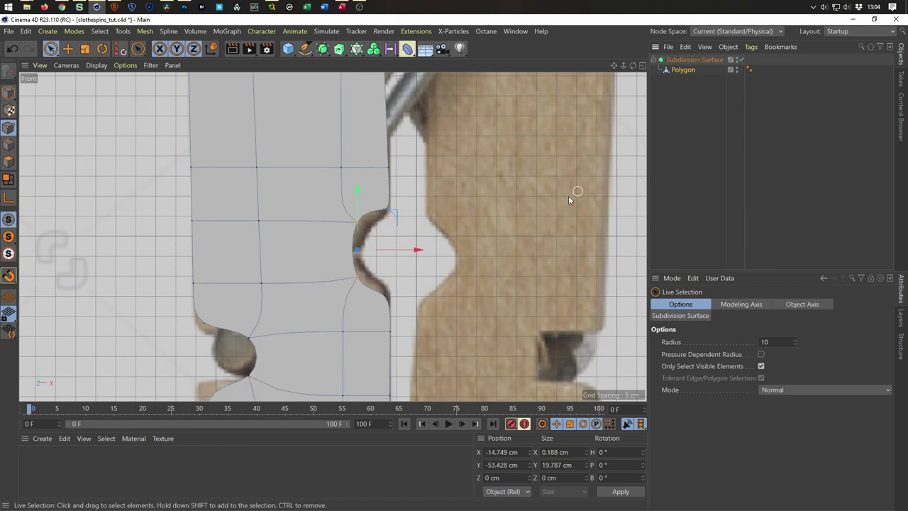
key("t")
left_click_drag(358, 189, 349, 213)
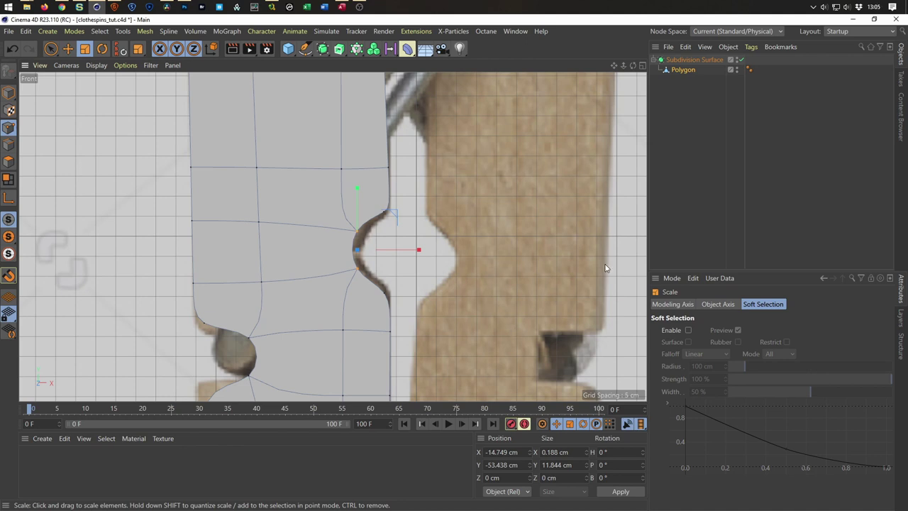
left_click(739, 60)
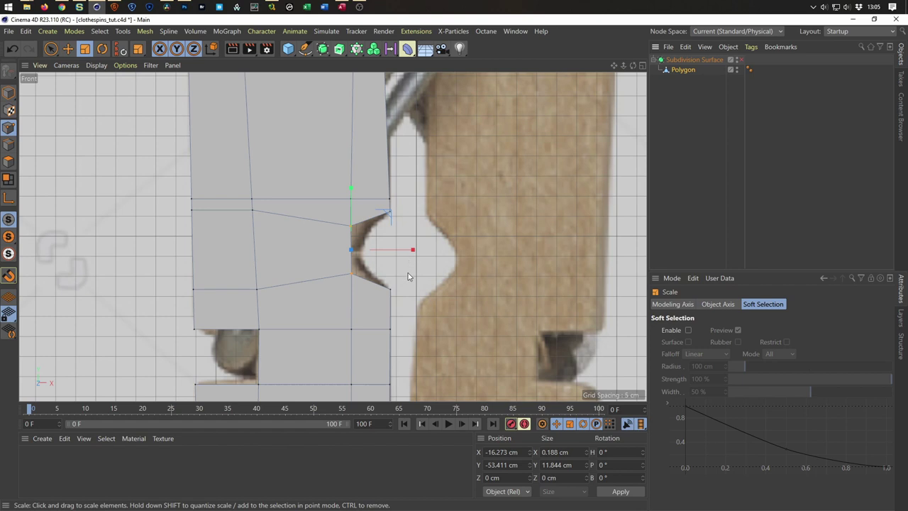
left_click(740, 59)
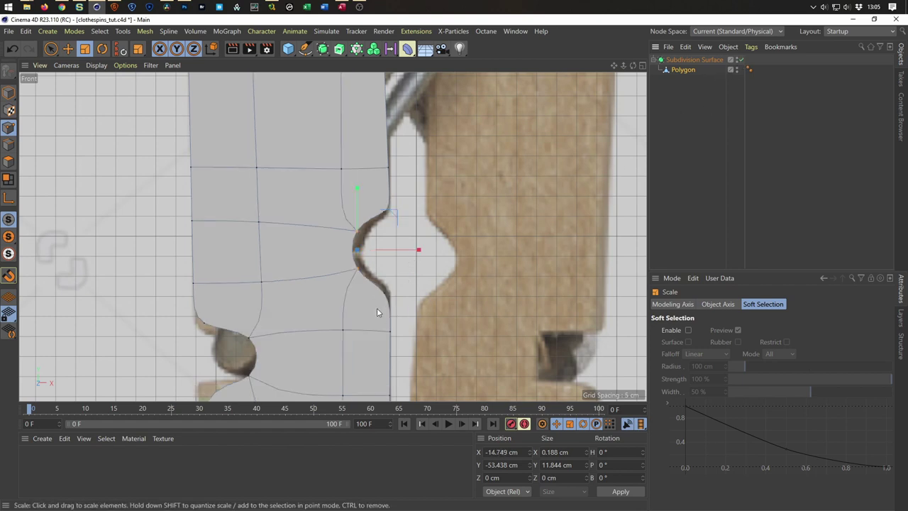
left_click(739, 59)
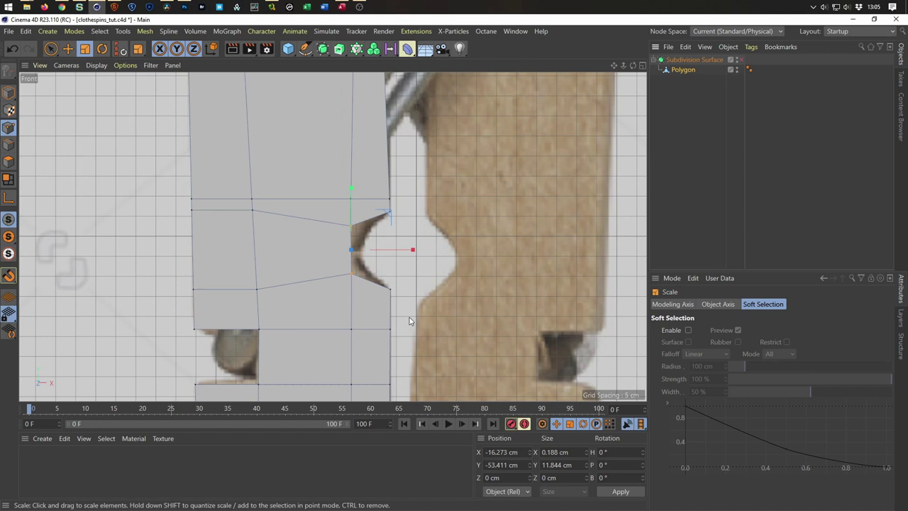
Add a horizontal Plane Cut across the jaw just below the notch.
key("k")
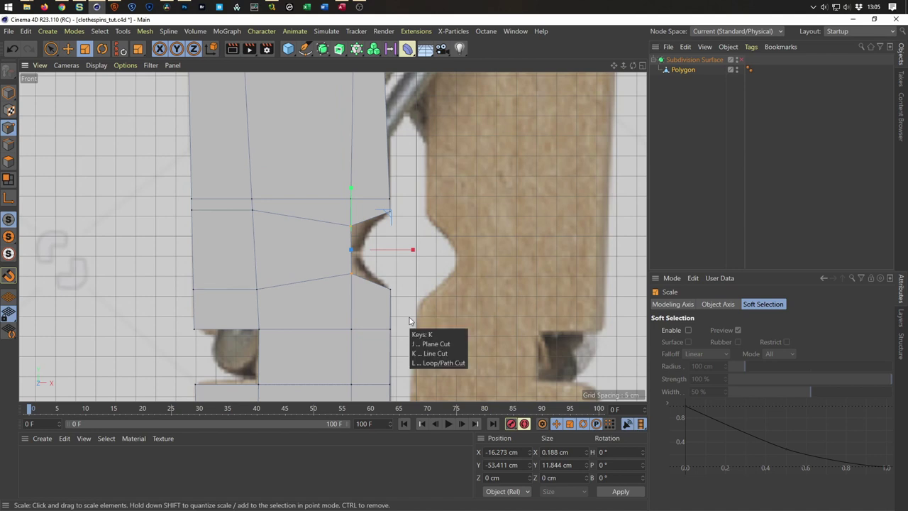
key("j")
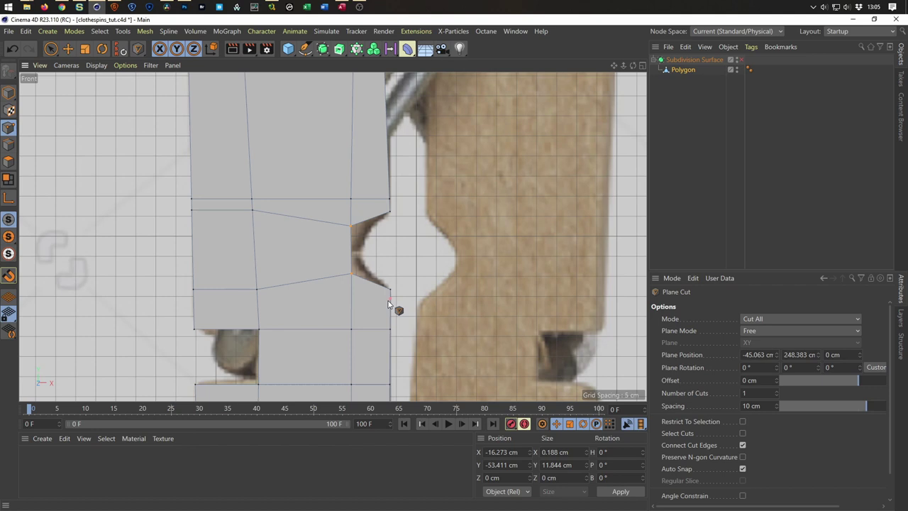
left_click_drag(390, 300, 179, 301)
left_click(740, 60)
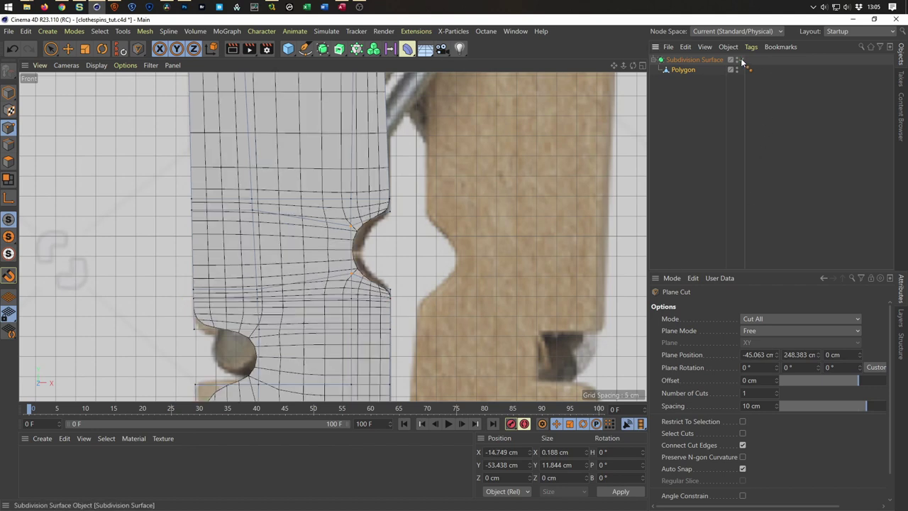
left_click(740, 61)
mouse_move(442, 263)
middle_mouse_down()
mouse_move(391, 300)
mouse_move(412, 308)
mouse_move(379, 310)
mouse_move(410, 323)
middle_mouse_up()
Add cuts across the strip at and below the notch, previewing the smoothed result.
scroll(403, 183, "up", 1)
scroll(338, 197, "up", 1)
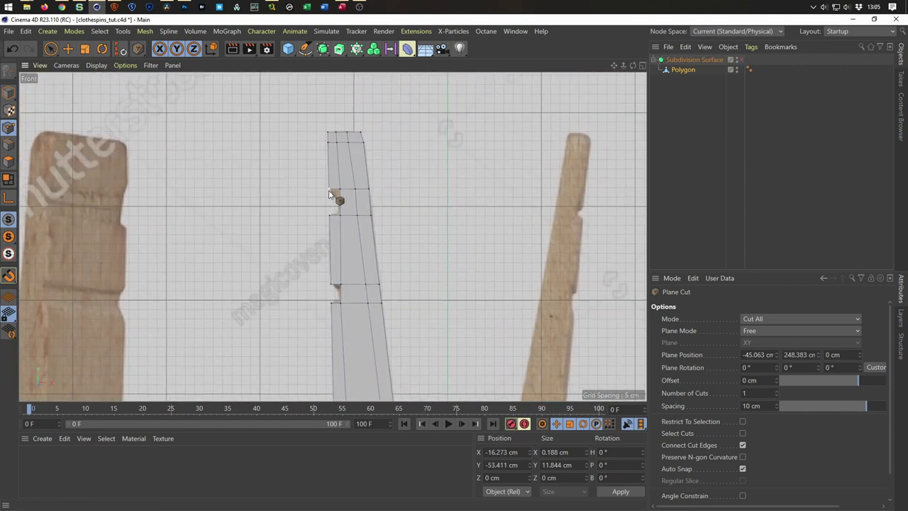
scroll(338, 196, "up", 2)
left_click(740, 59)
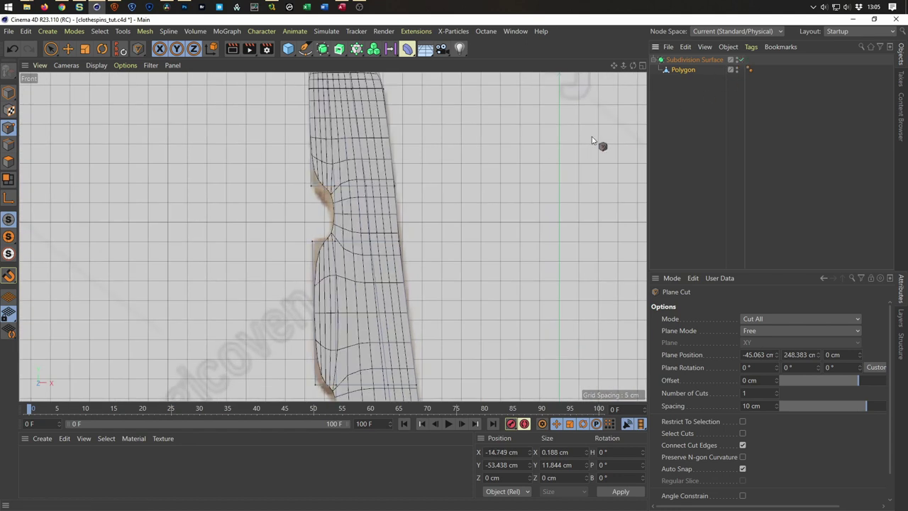
left_click(740, 60)
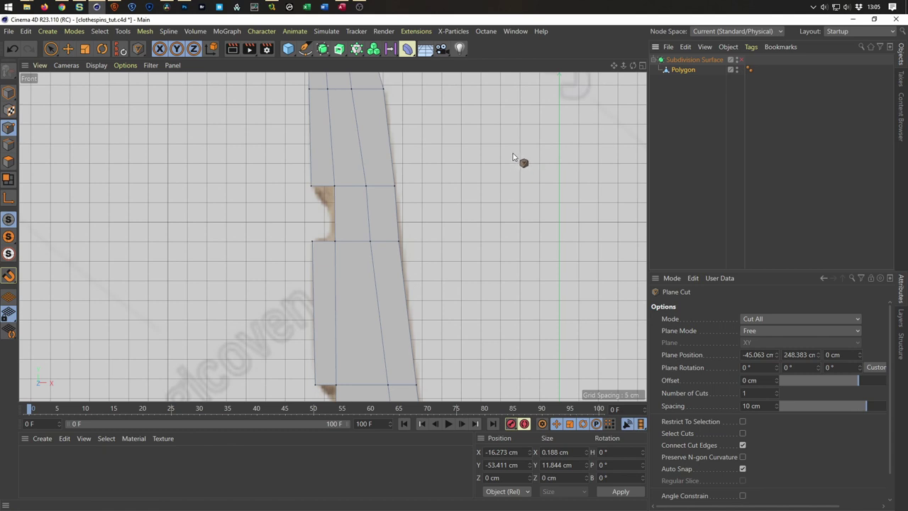
left_click(310, 180)
left_click(741, 60)
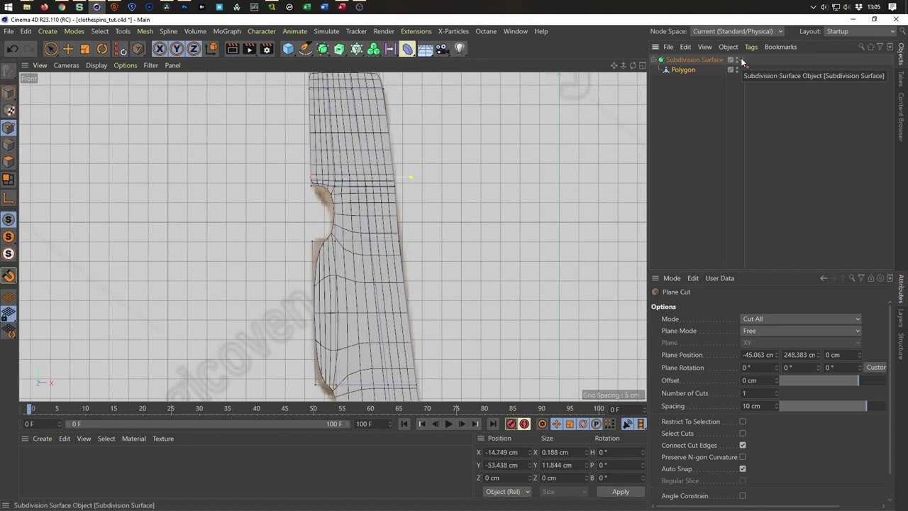
left_click(741, 60)
left_click(312, 247)
left_click(408, 246)
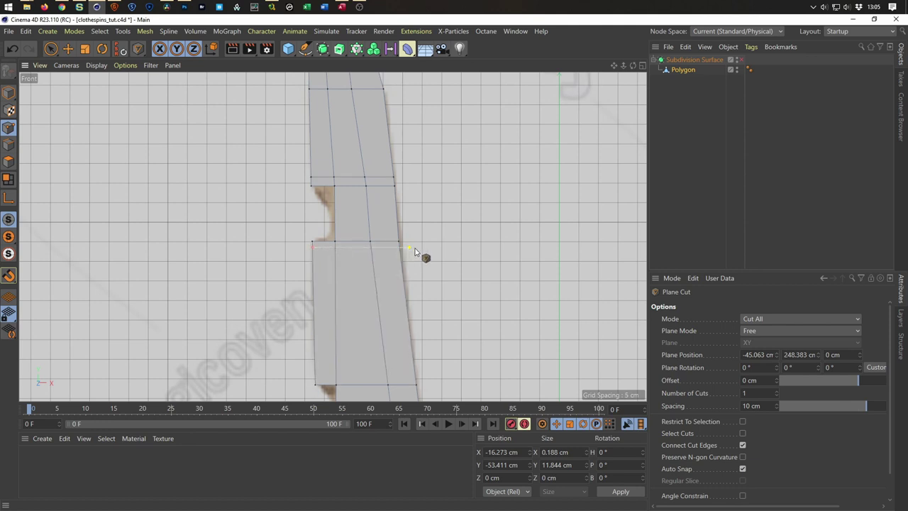
left_click(741, 60)
Scale the notch's left points together vertically and nudge them slightly down.
key("space")
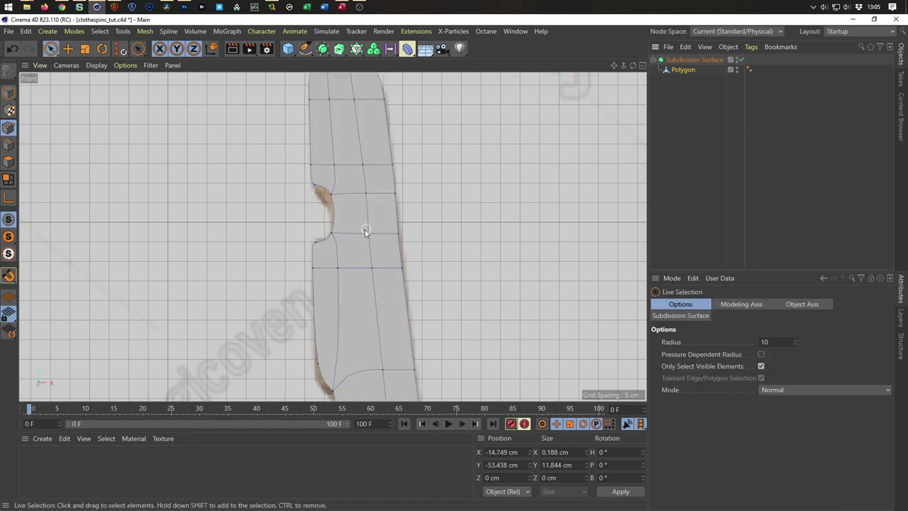
left_click(332, 226)
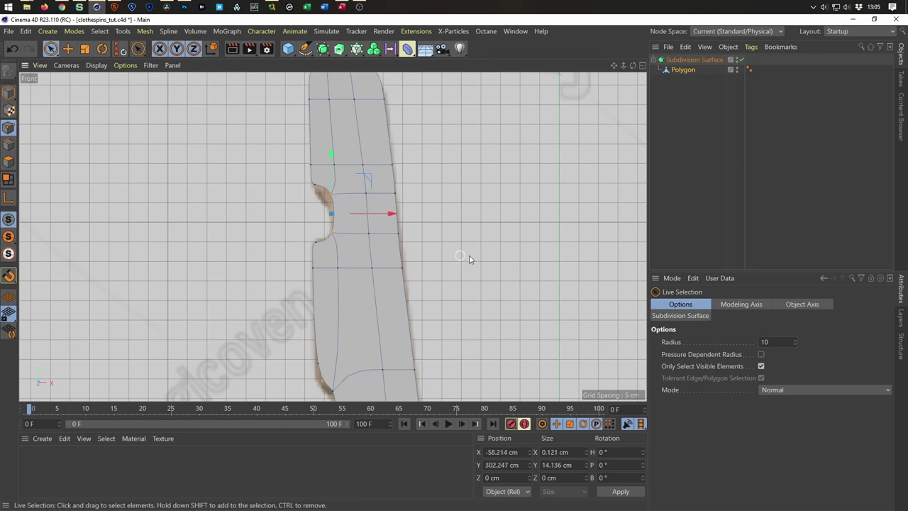
key("t")
left_click_drag(332, 155, 323, 207)
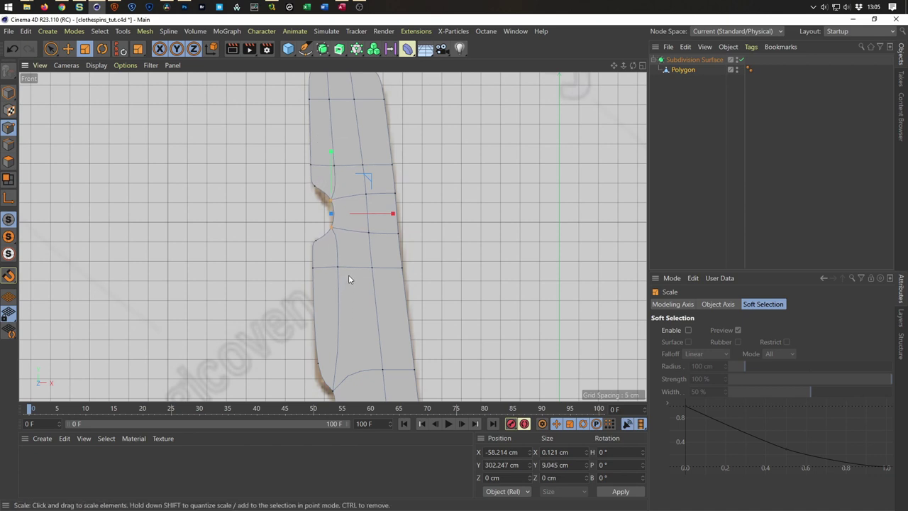
key("0")
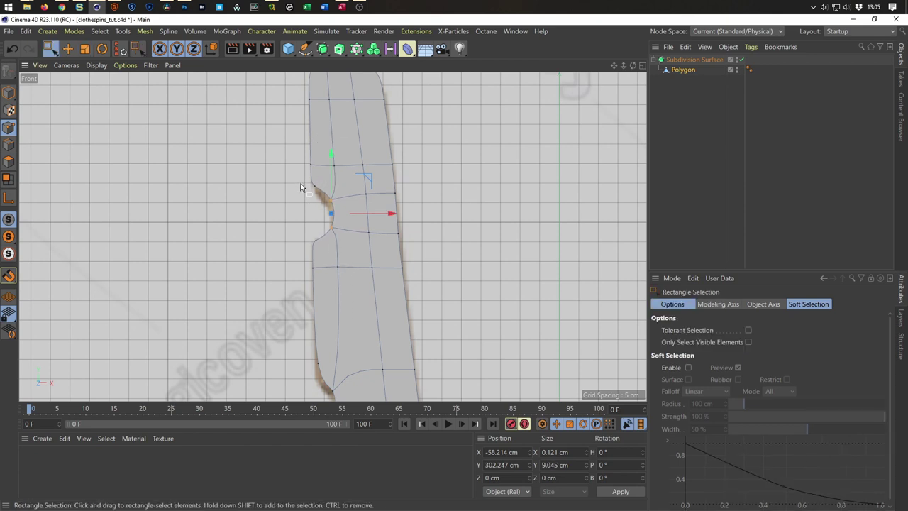
left_click_drag(300, 181, 349, 254)
left_click_drag(322, 156, 321, 160)
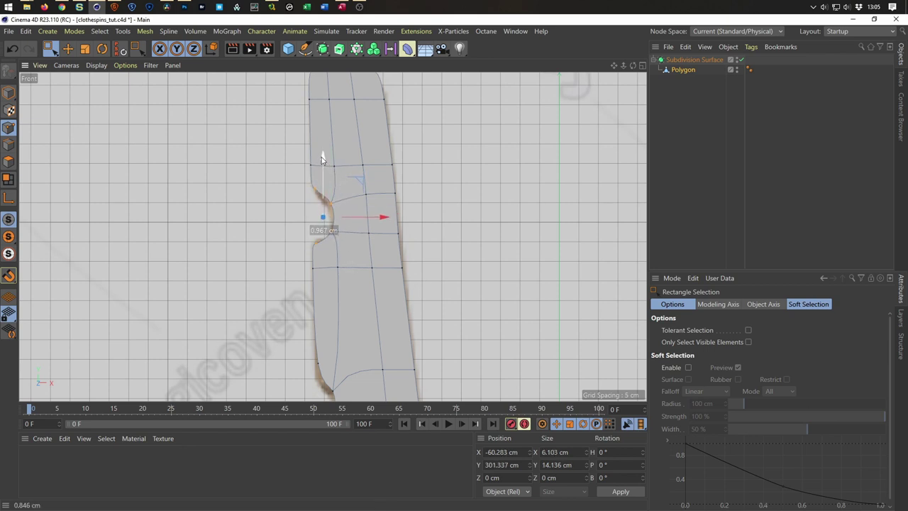
mouse_move(385, 268)
middle_mouse_down("alt")
mouse_move(371, 222)
mouse_move(360, 225)
middle_mouse_up("alt")
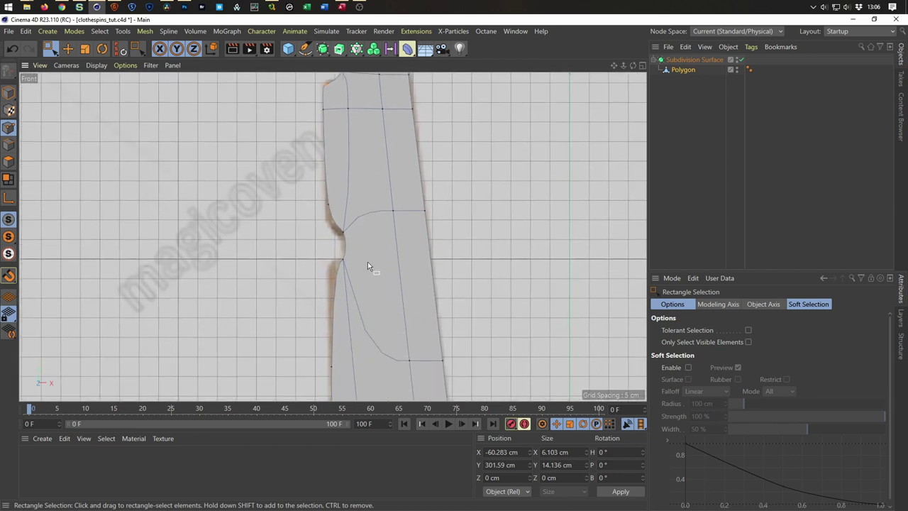
left_click(740, 60)
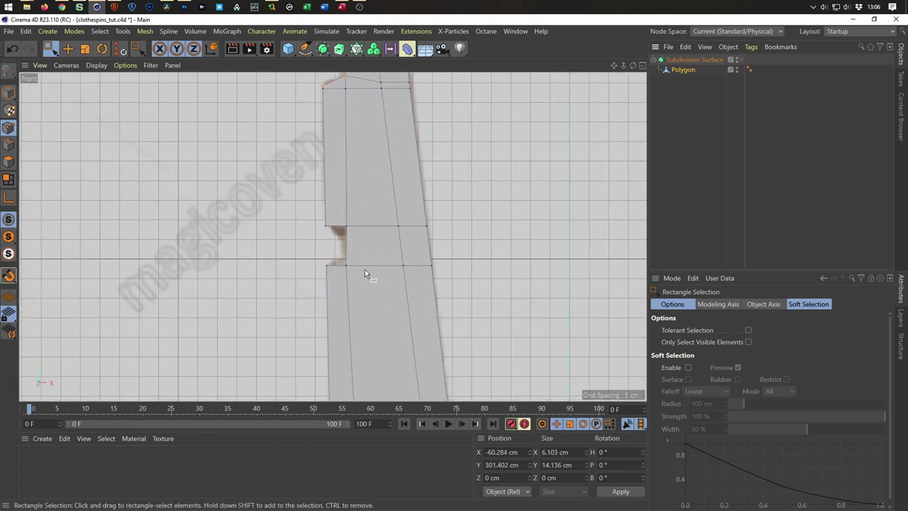
Add two more horizontal plane cuts below the notch and preview the smoothing.
key("k")
key("j")
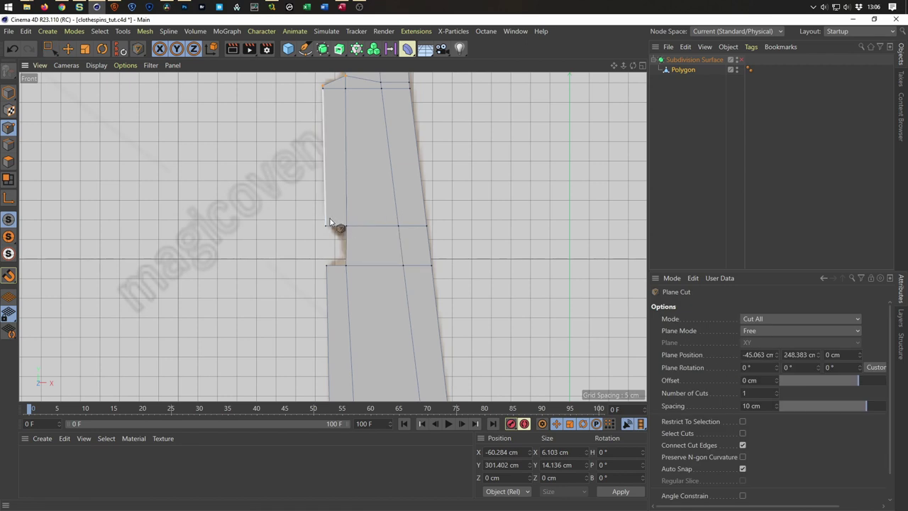
left_click_drag(327, 215, 454, 215)
left_click_drag(327, 273, 449, 273)
left_click(741, 61)
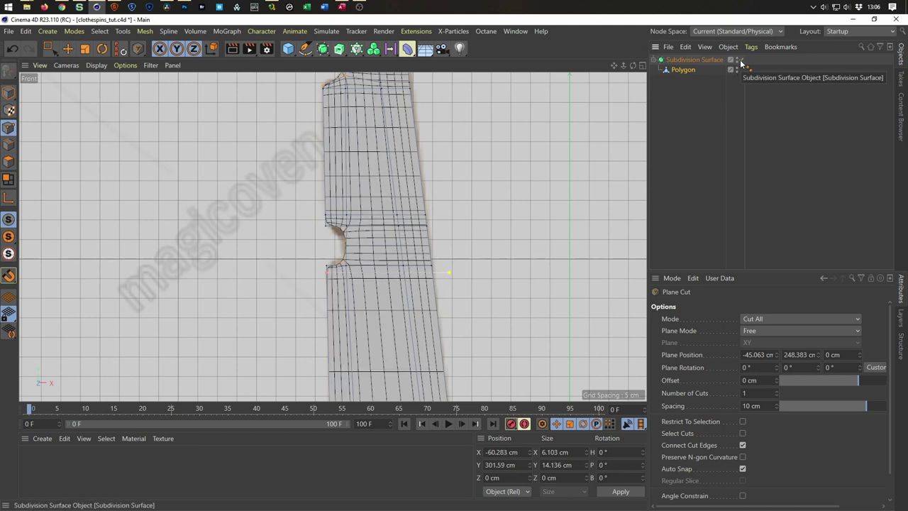
left_click(741, 61)
Enable smoothing and commit a vertical plane cut through the mesh at the notch.
scroll(411, 283, "down", 4)
scroll(383, 255, "down", 3)
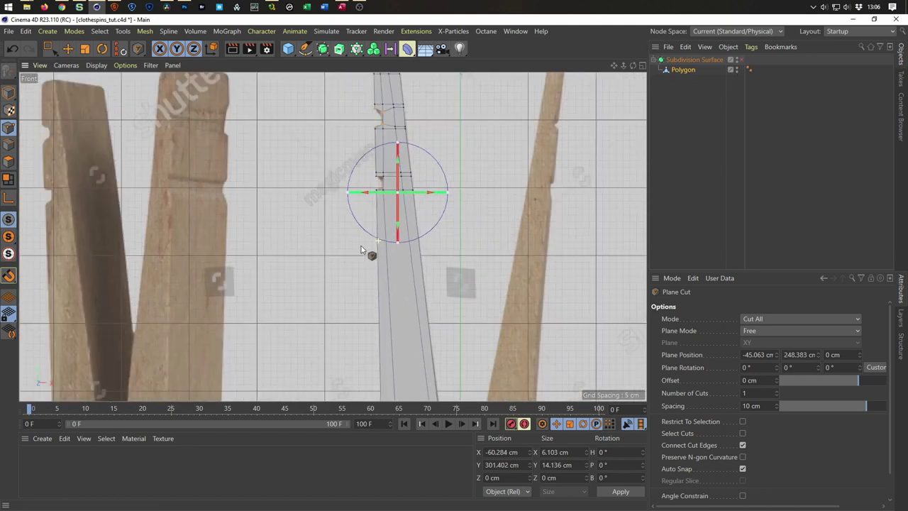
scroll(369, 263, "down", 2)
scroll(370, 266, "up", 2)
scroll(397, 312, "up", 2)
scroll(405, 331, "up", 2)
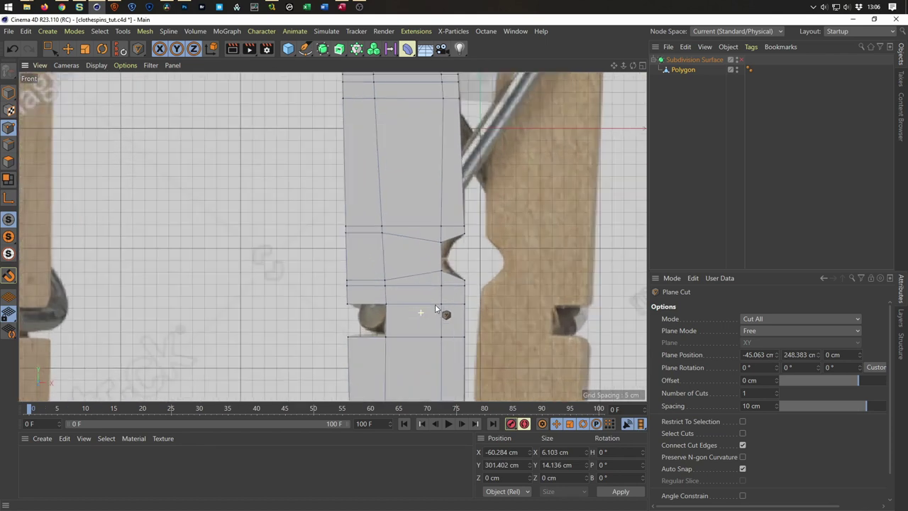
scroll(435, 305, "up", 2)
middle_click_drag(445, 232, 448, 210)
left_click(741, 60)
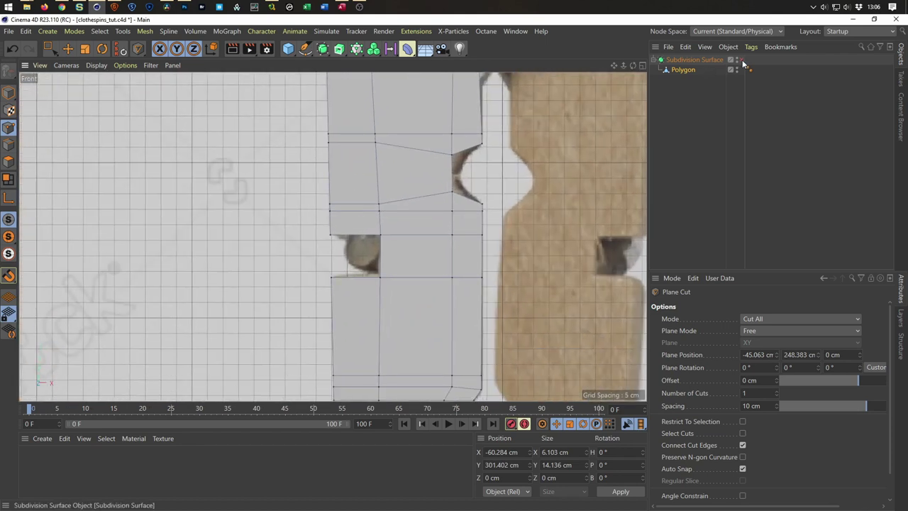
scroll(482, 227, "up", 3)
scroll(398, 241, "up", 1)
left_click(361, 260)
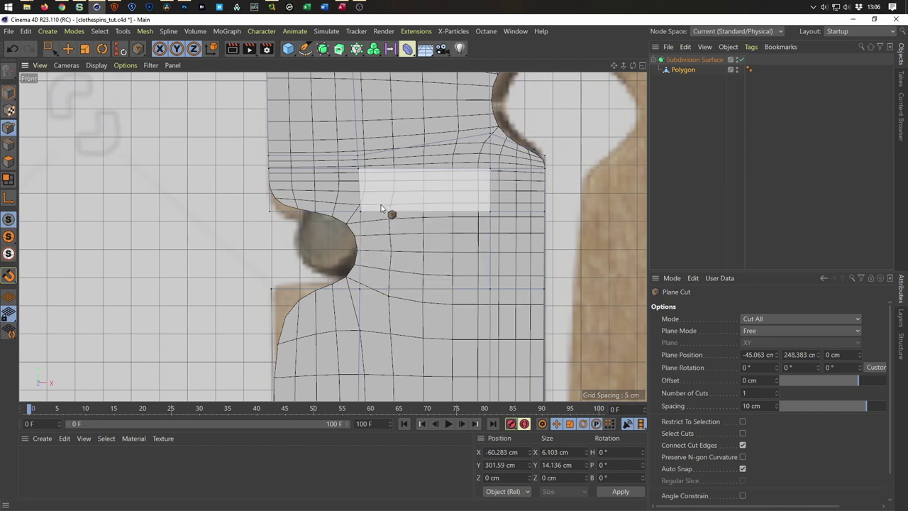
Push the two notch edge points right along X, then disable Subdivision Surface.
key("space")
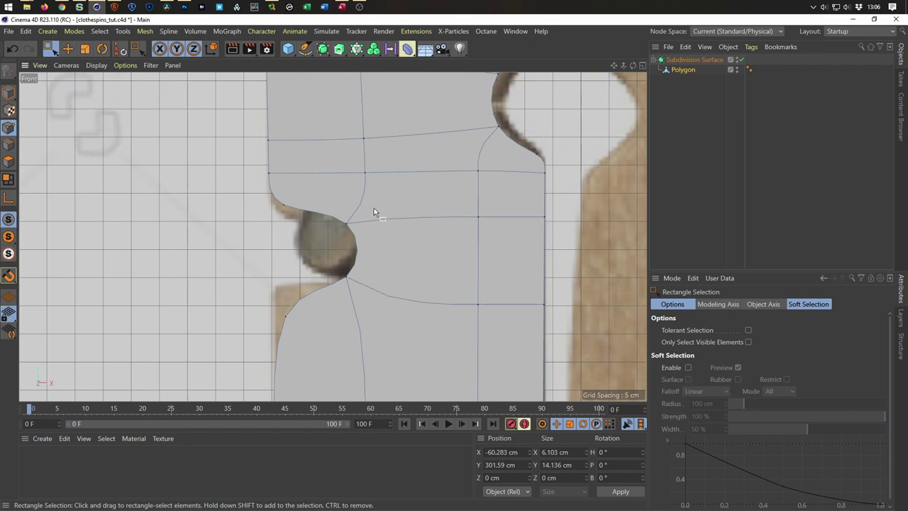
left_click_drag(375, 212, 334, 296)
left_click_drag(404, 251, 414, 252)
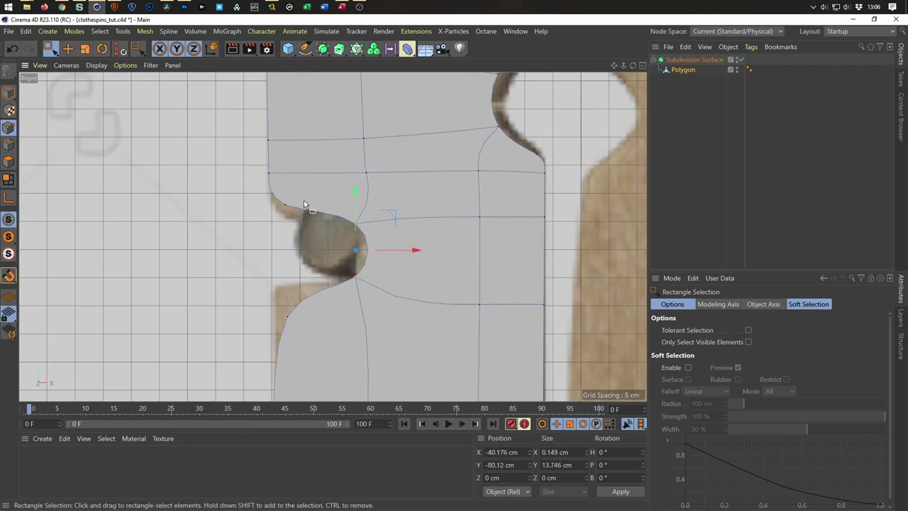
left_click(740, 60)
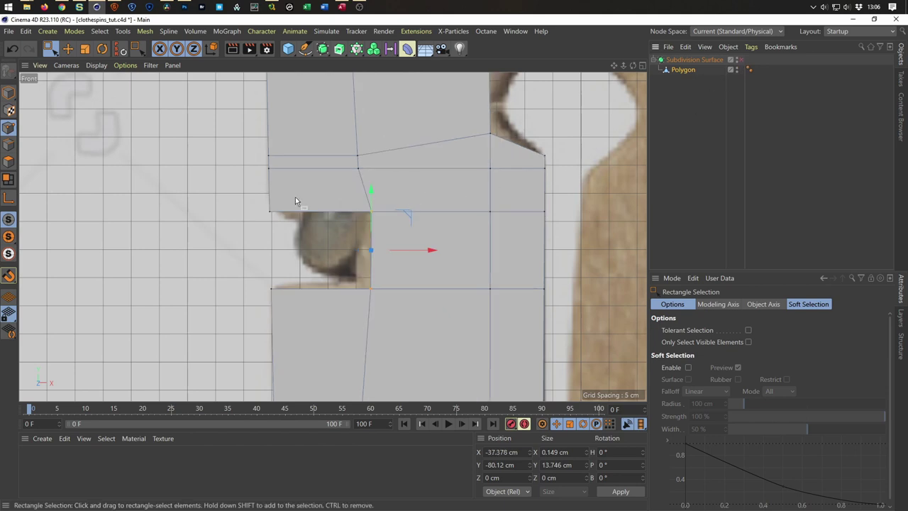
Clear the point selection and select the lower left horizontal edge with the Move tool.
scroll(312, 174, "up", 1)
scroll(328, 170, "up", 1)
scroll(328, 188, "up", 1)
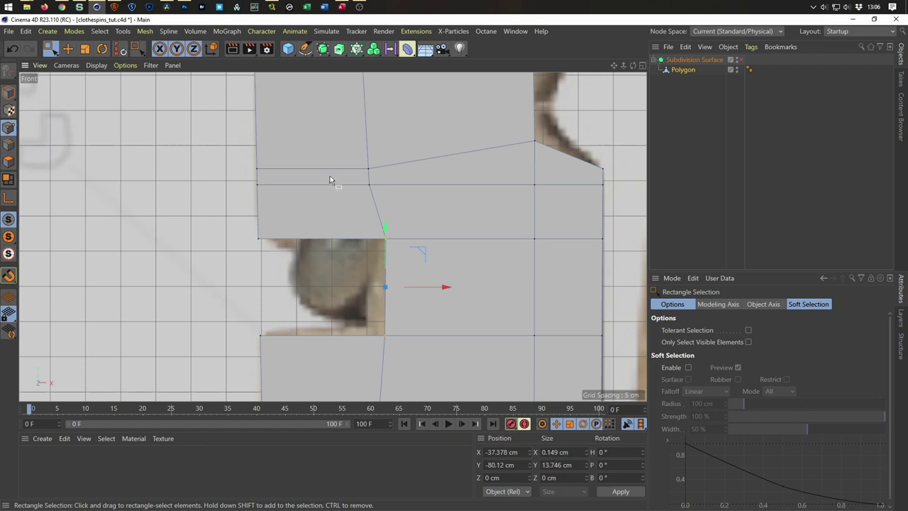
scroll(324, 176, "down", 1)
middle_click_drag(319, 219, 323, 299, "alt")
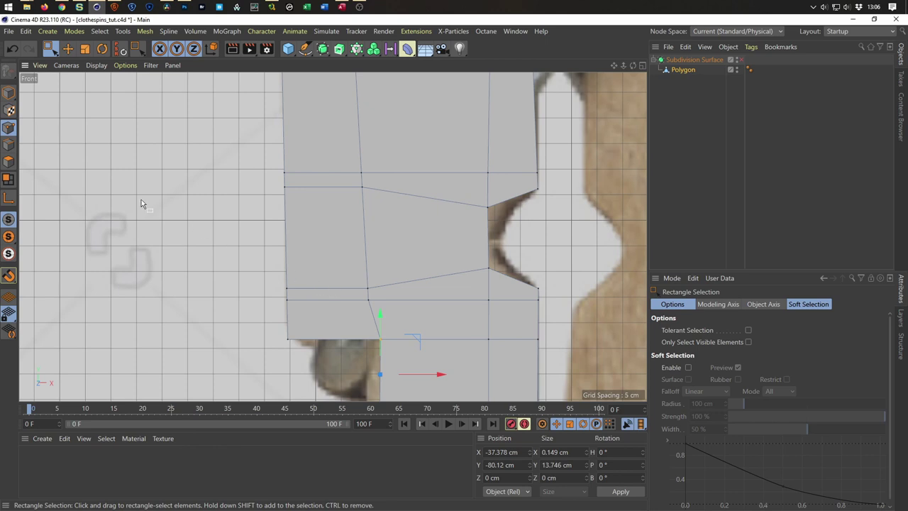
left_click(290, 294)
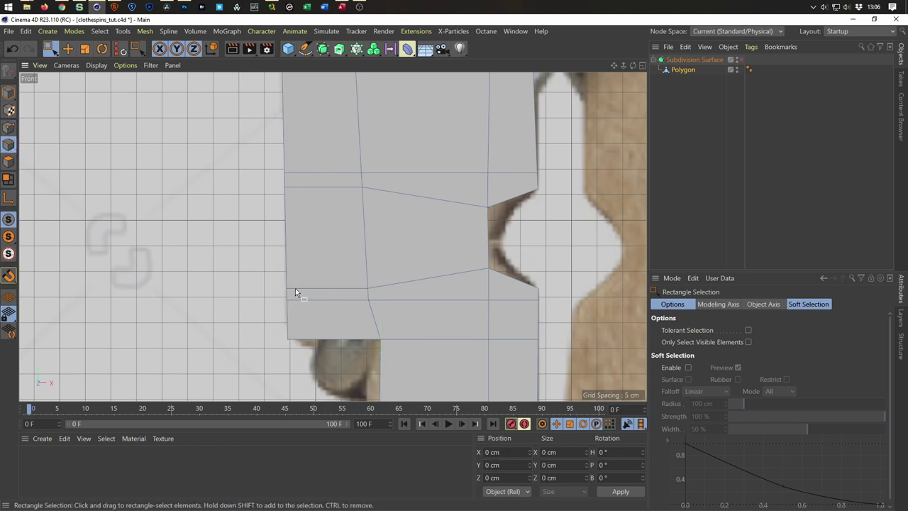
key("e")
left_click(325, 290)
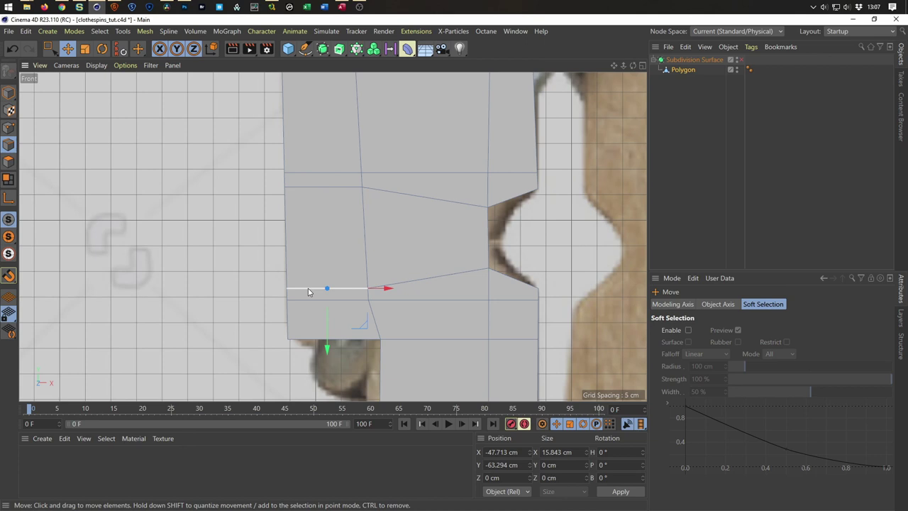
Edge-slide the notch's lower-left and upper-left edges so they line up with the reference.
key("m")
key("o")
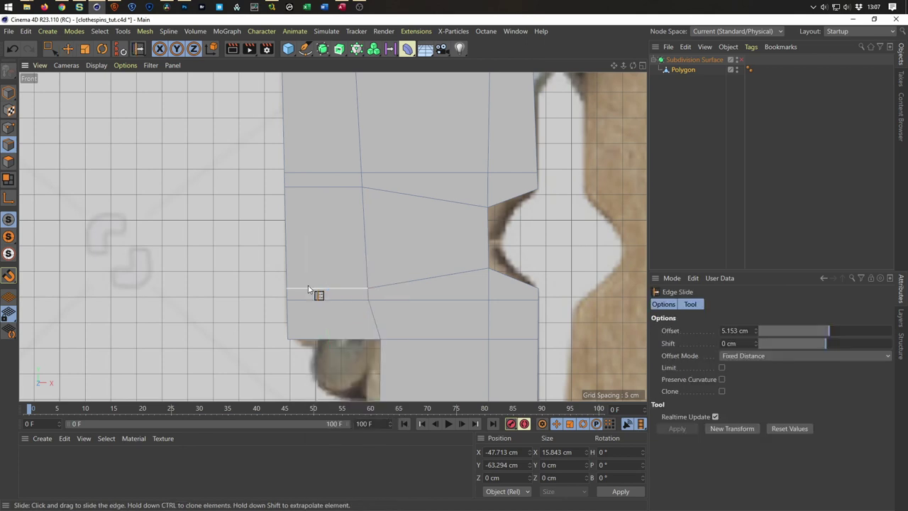
left_click_drag(334, 293, 336, 204)
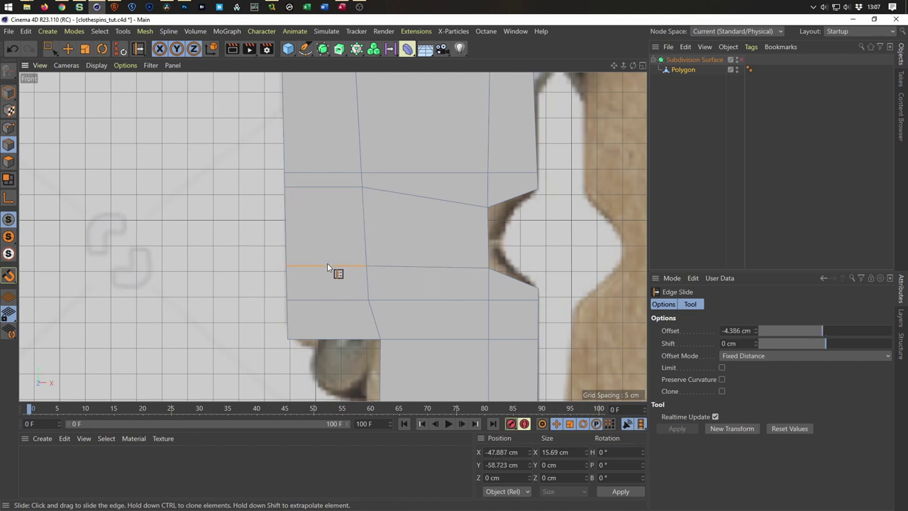
mouse_move(337, 203)
left_mouse_down()
mouse_move(325, 270)
mouse_move(327, 259)
left_mouse_up()
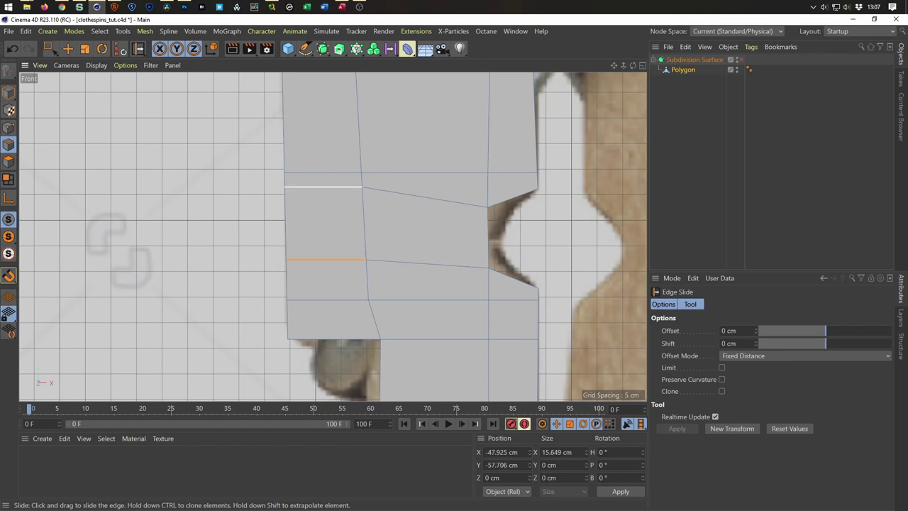
left_click(323, 187)
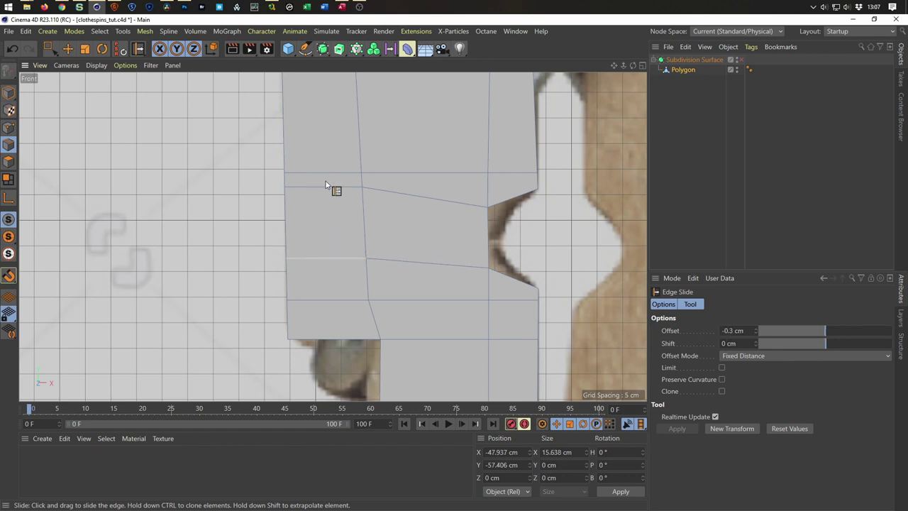
mouse_move(328, 188)
left_mouse_down()
mouse_move(329, 216)
mouse_move(348, 229)
left_mouse_up()
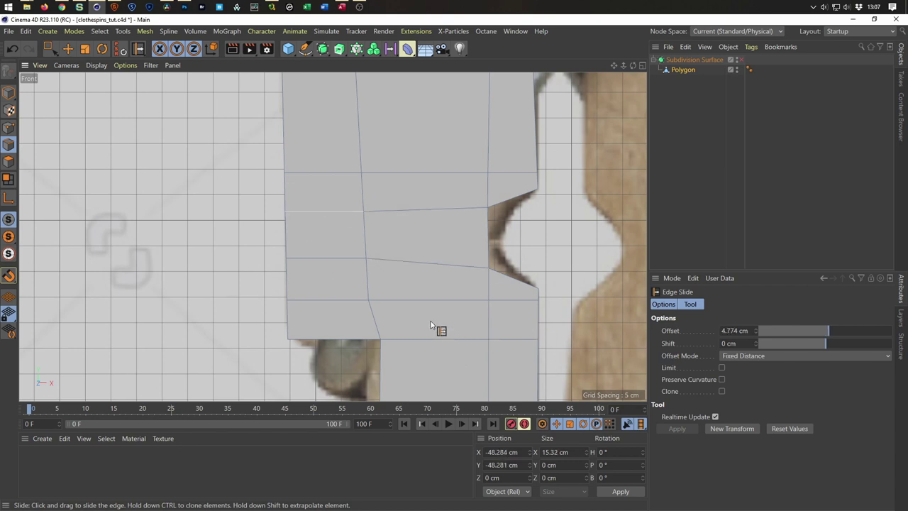
middle_click_drag(435, 328, 423, 274)
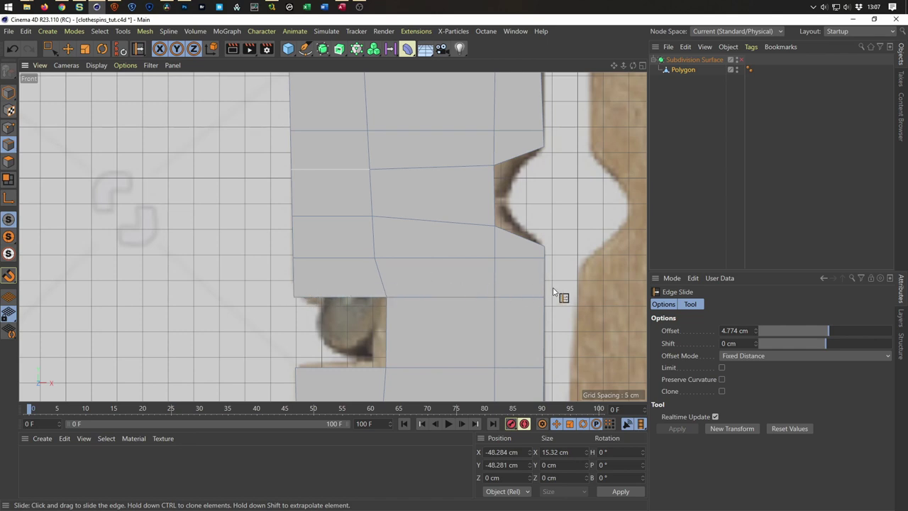
Add a horizontal Plane Cut edge loop across the lower part of the Polygon object.
left_click(705, 61)
left_click(691, 71)
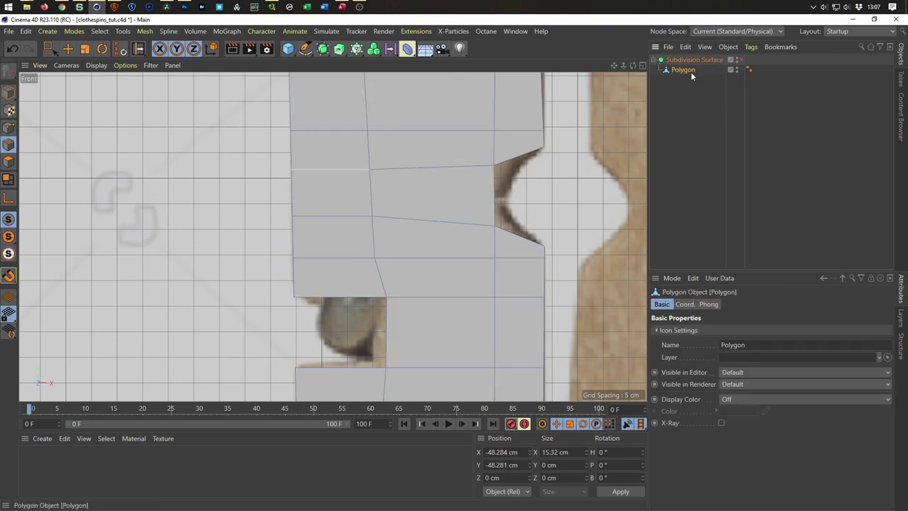
key("k")
key("j")
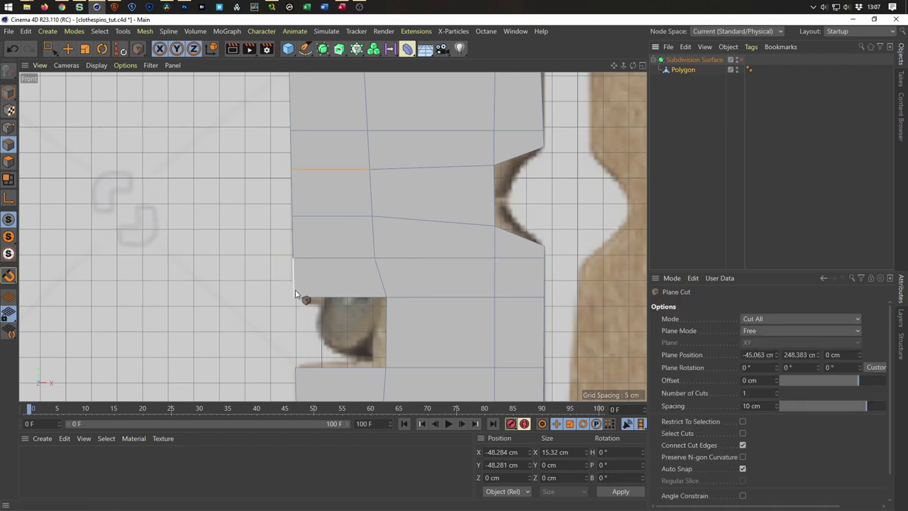
left_click_drag(294, 288, 554, 286)
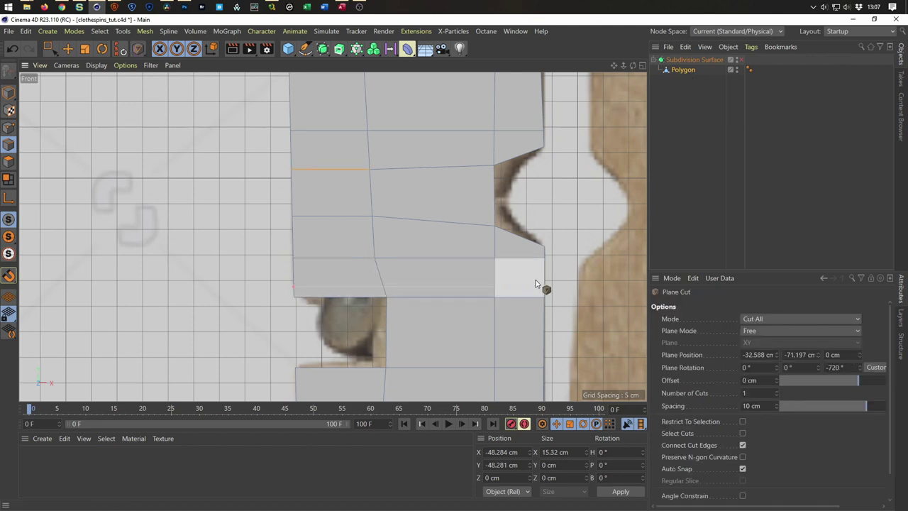
left_click(741, 59)
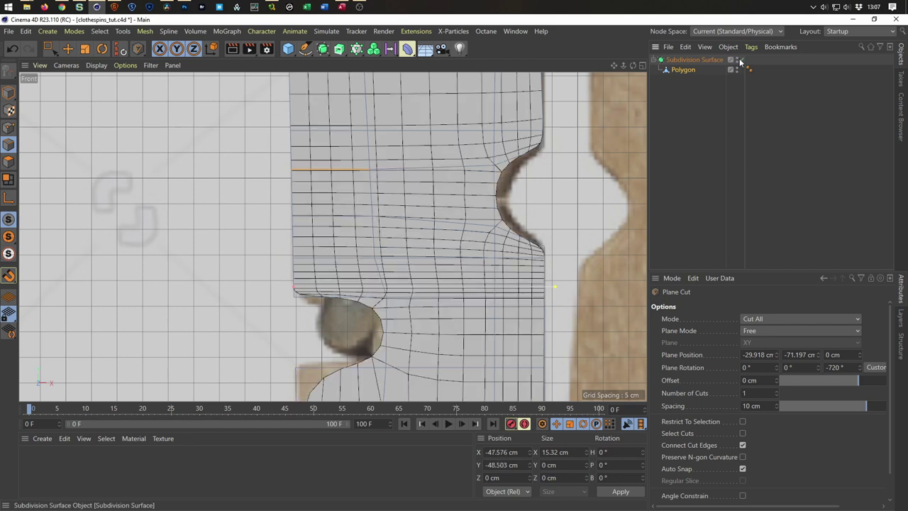
left_click(295, 286)
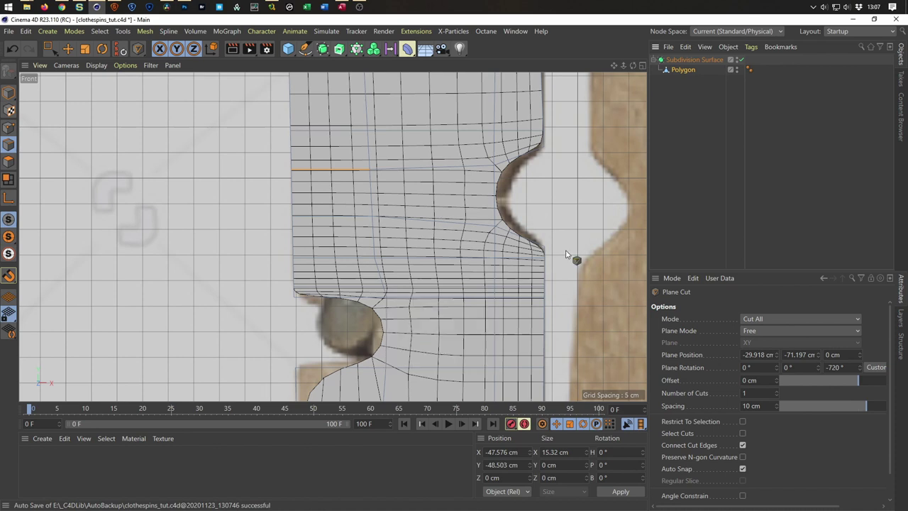
left_click(740, 59)
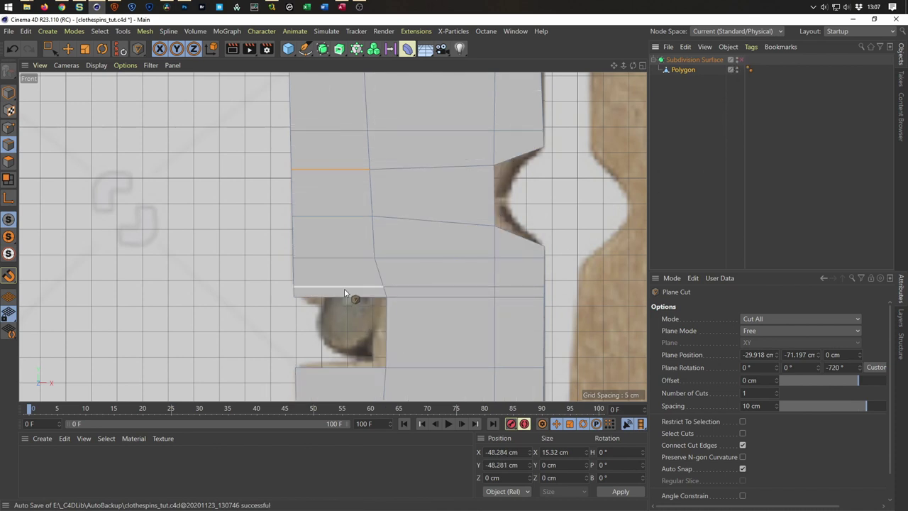
Line-cut a diagonal edge from the lower inner vertex to the left border.
key("e")
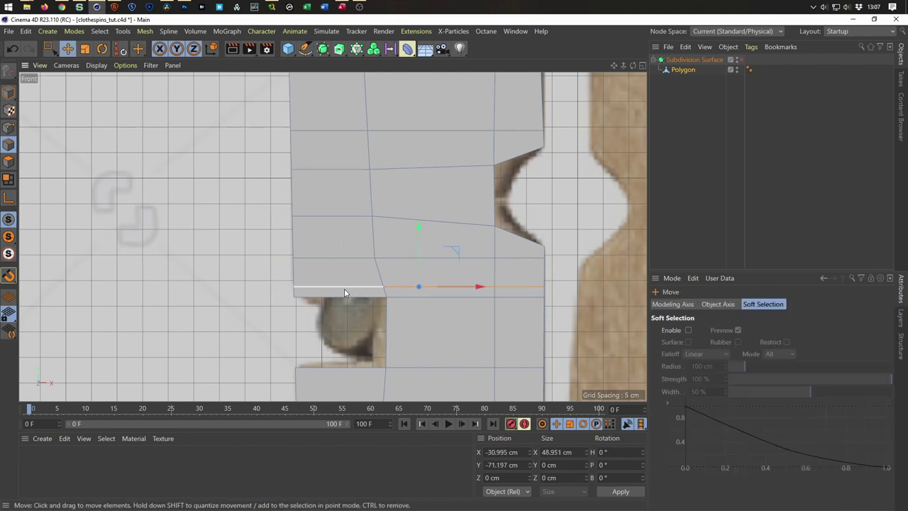
left_click(344, 290)
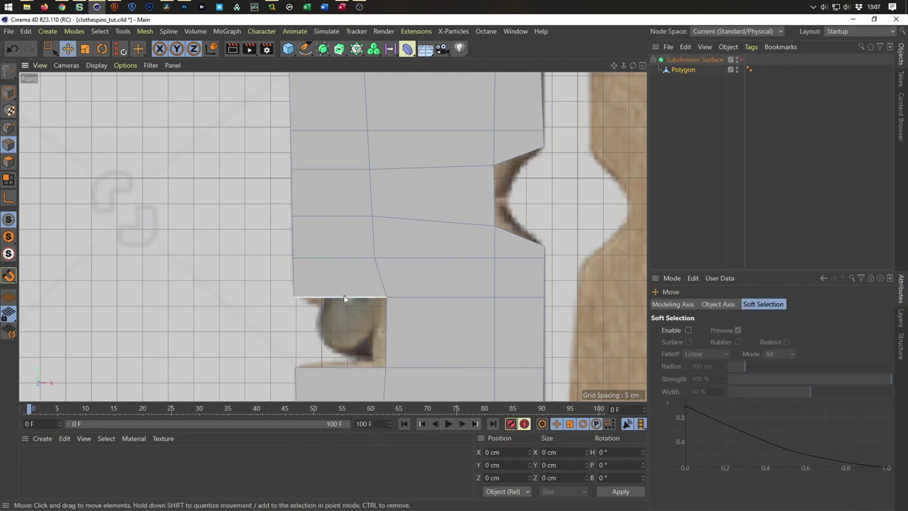
scroll(314, 288, "up", 3)
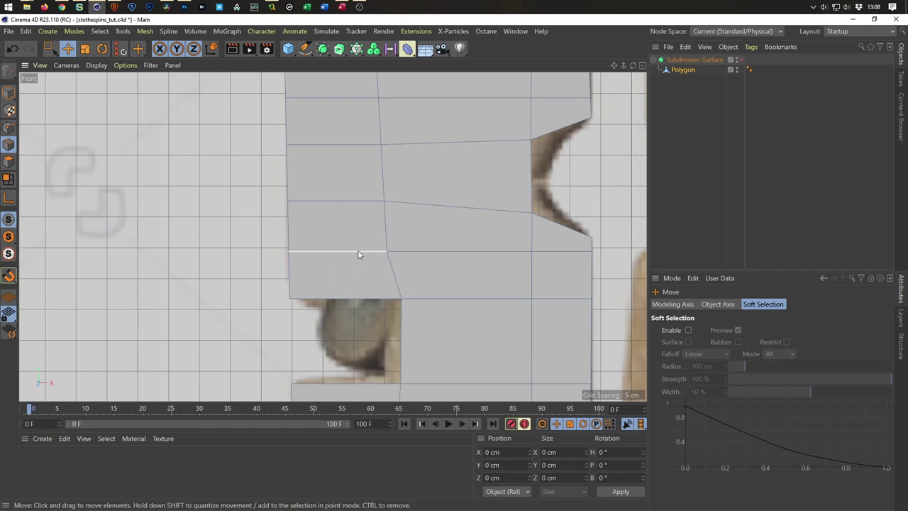
scroll(334, 282, "up", 2)
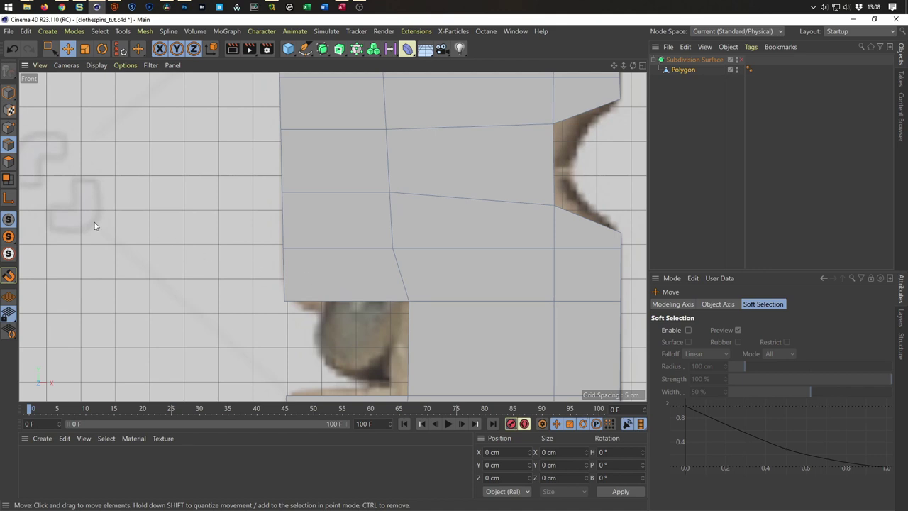
key("k")
key("k")
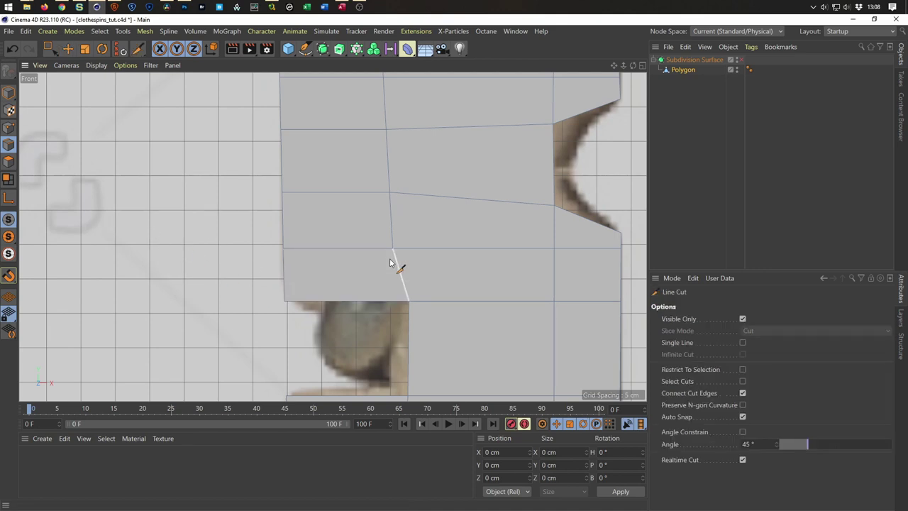
left_click(393, 250)
left_click(288, 299)
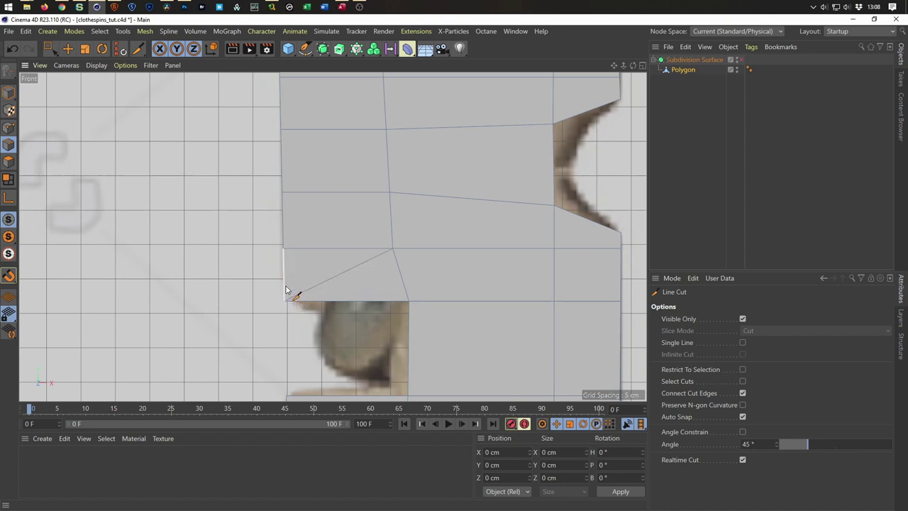
left_click(312, 298)
Check the corner vertex above the ball by toggling subdivision smoothing on and off.
key("space")
left_click(298, 293)
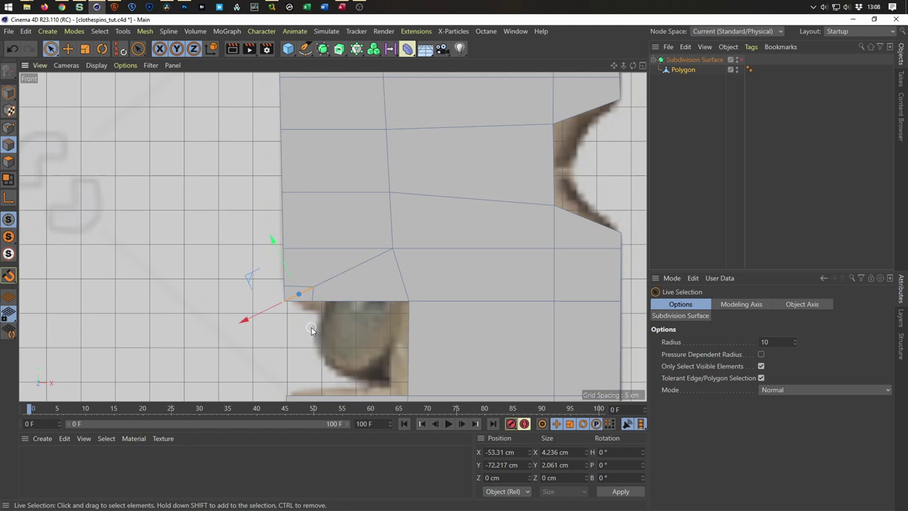
left_click(308, 329)
left_click(742, 59)
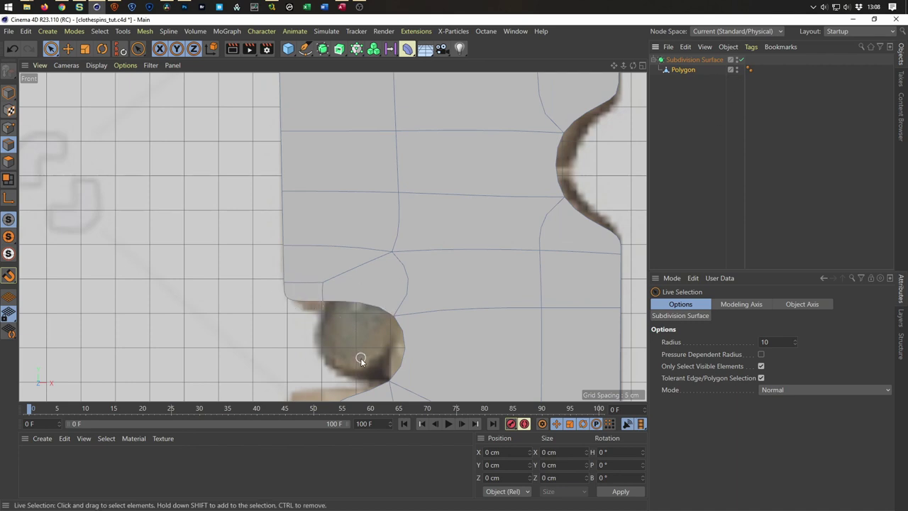
left_click(741, 60)
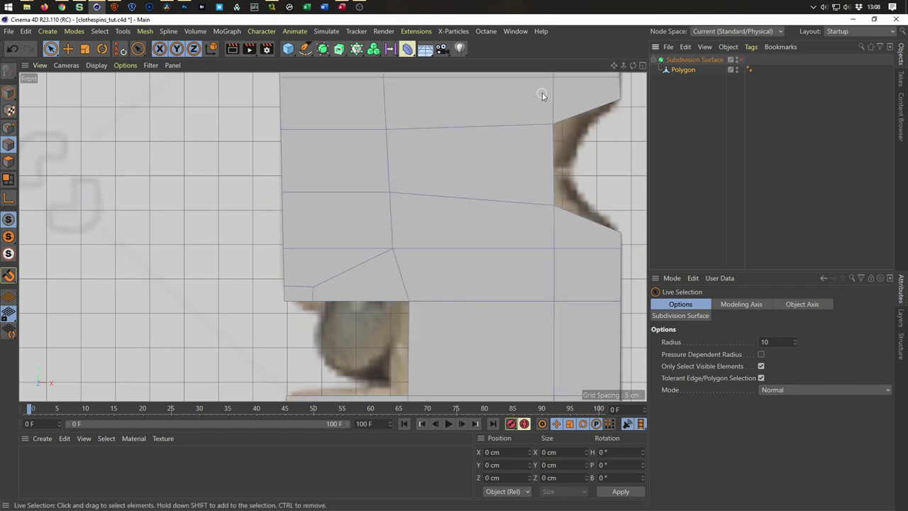
Plane-cut a horizontal edge across the lower mesh, from its left edge to the right.
scroll(361, 188, "down", 3)
scroll(352, 313, "down", 2)
scroll(358, 324, "down", 3)
scroll(380, 206, "down", 1)
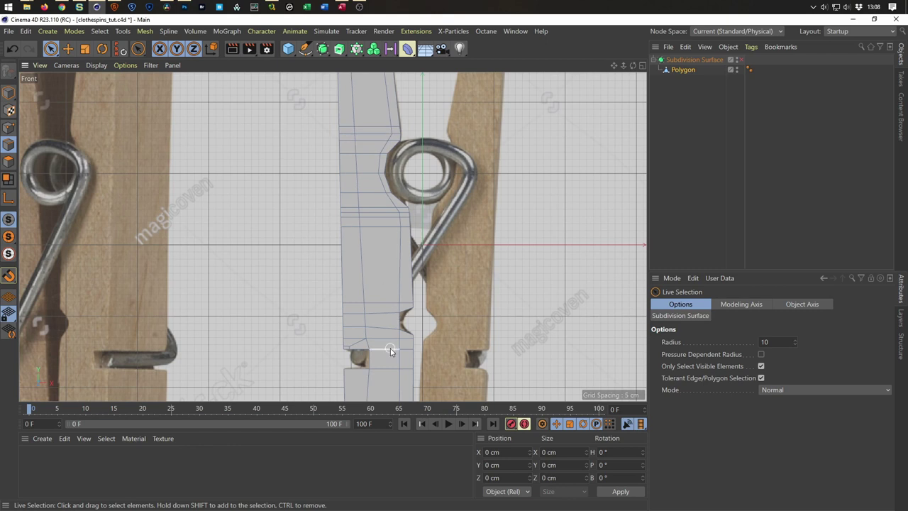
middle_click_drag(354, 384, 358, 306, "alt")
scroll(358, 306, "up", 4)
scroll(385, 300, "up", 2)
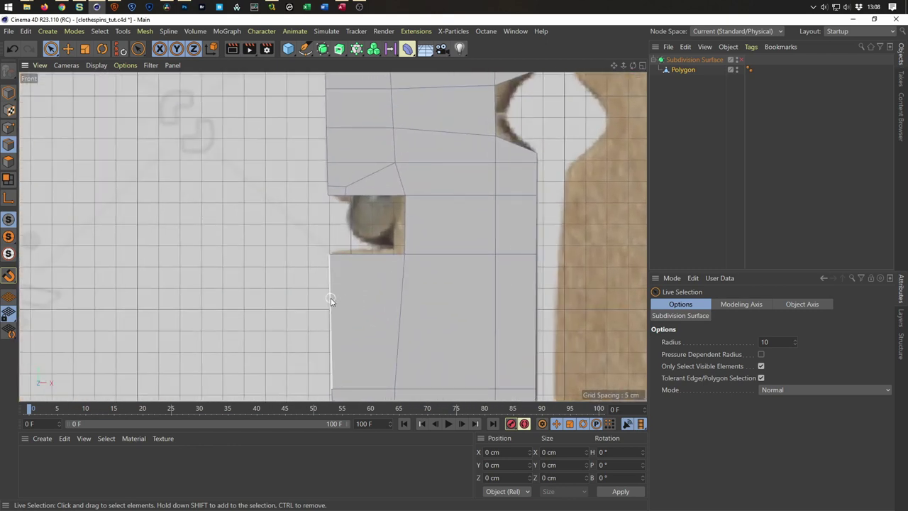
key("k")
key("j")
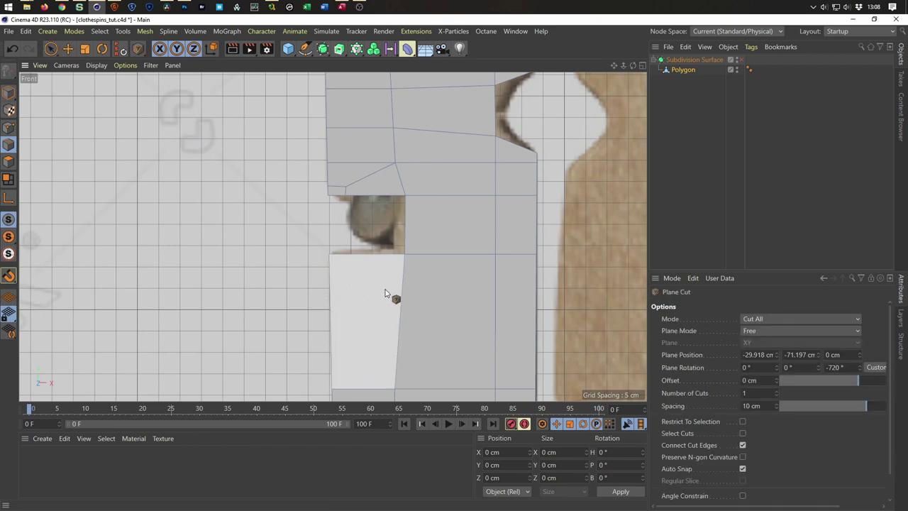
left_click(331, 306)
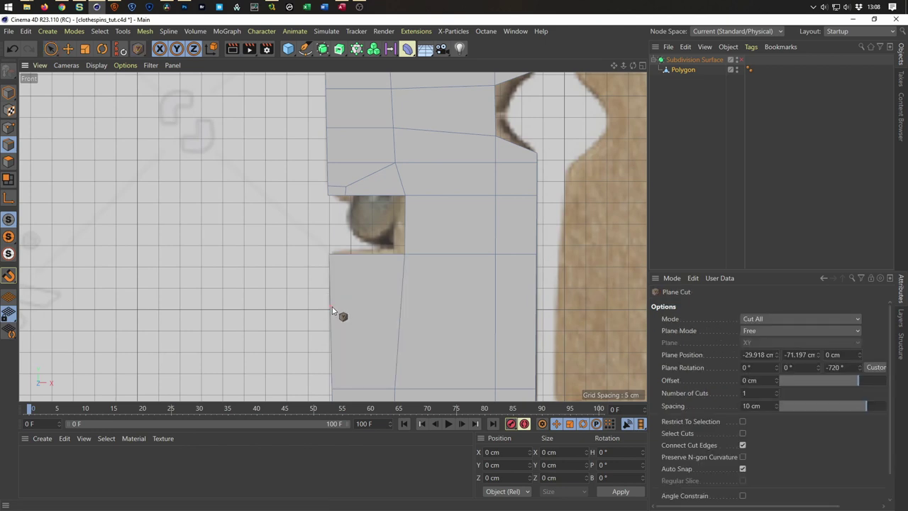
left_click(558, 306)
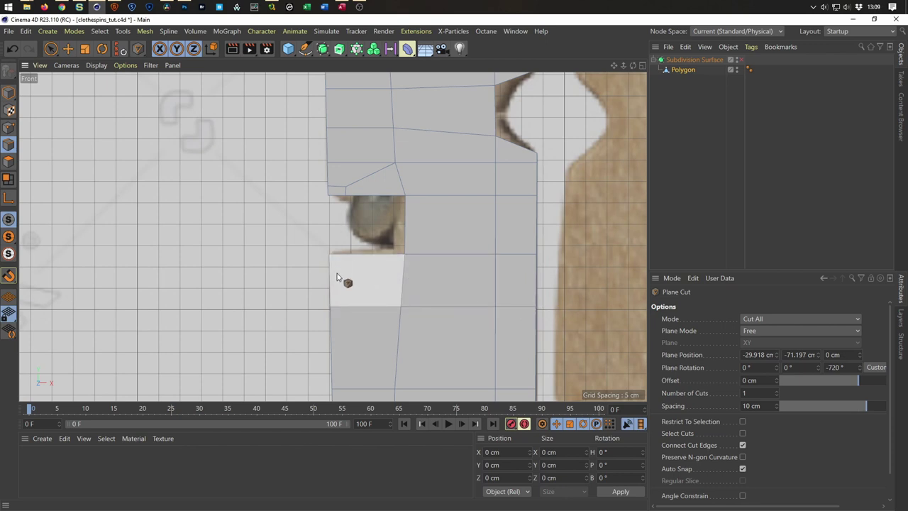
Line-cut a long diagonal edge and a small corner edge at the notch, then deselect.
scroll(374, 280, "up", 2)
scroll(379, 269, "up", 1)
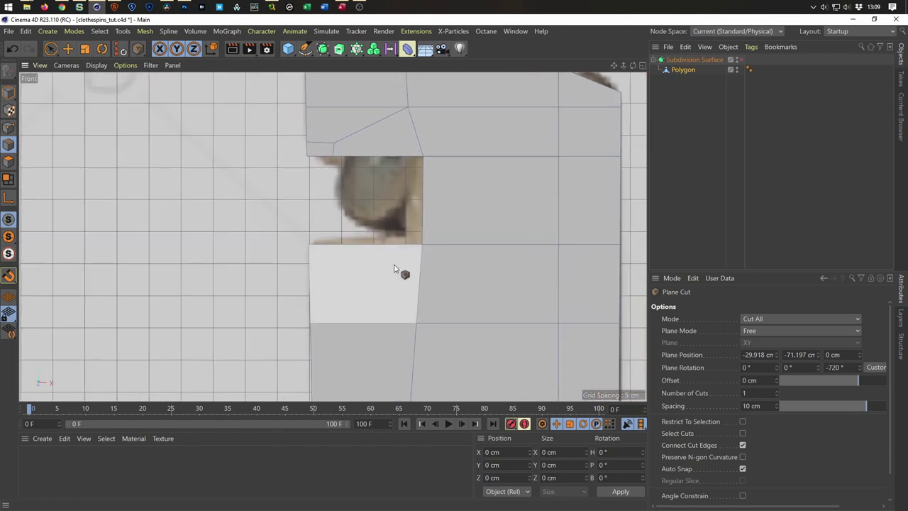
scroll(394, 269, "up", 1)
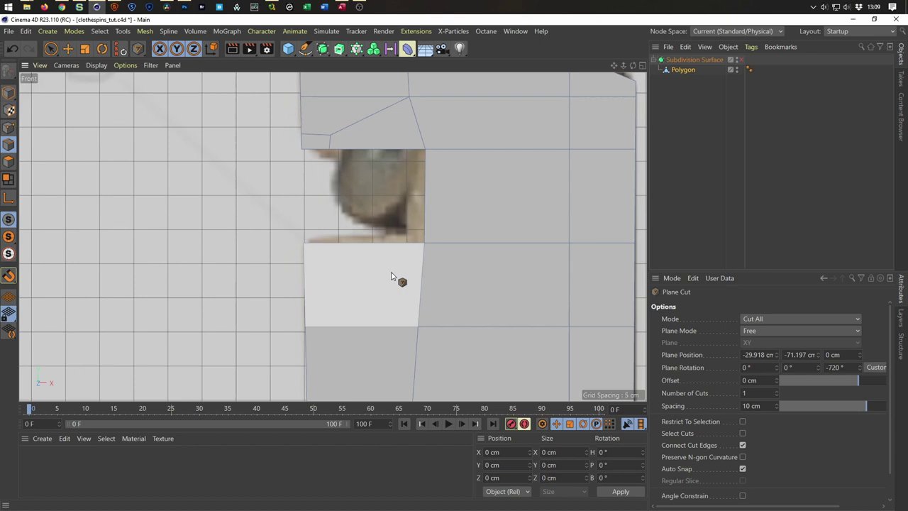
key("k")
key("k")
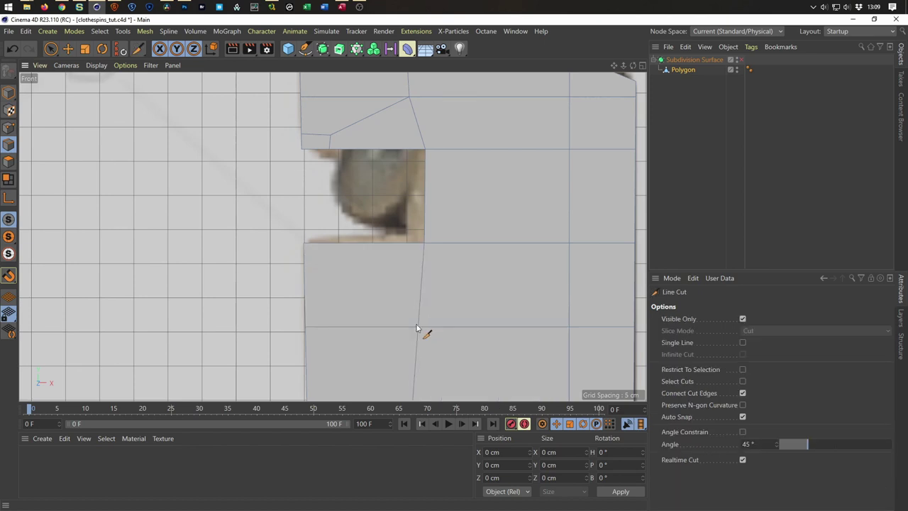
left_click(418, 328)
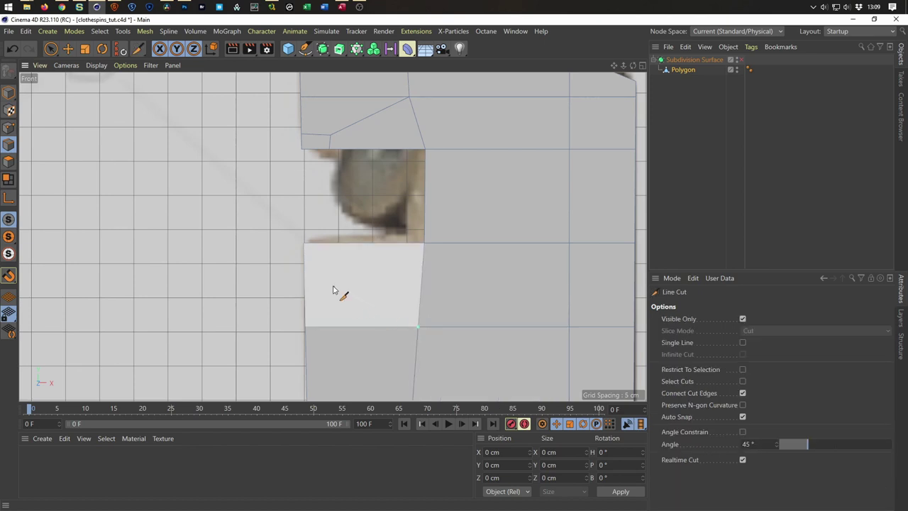
left_click(305, 244)
scroll(315, 248, "up", 2)
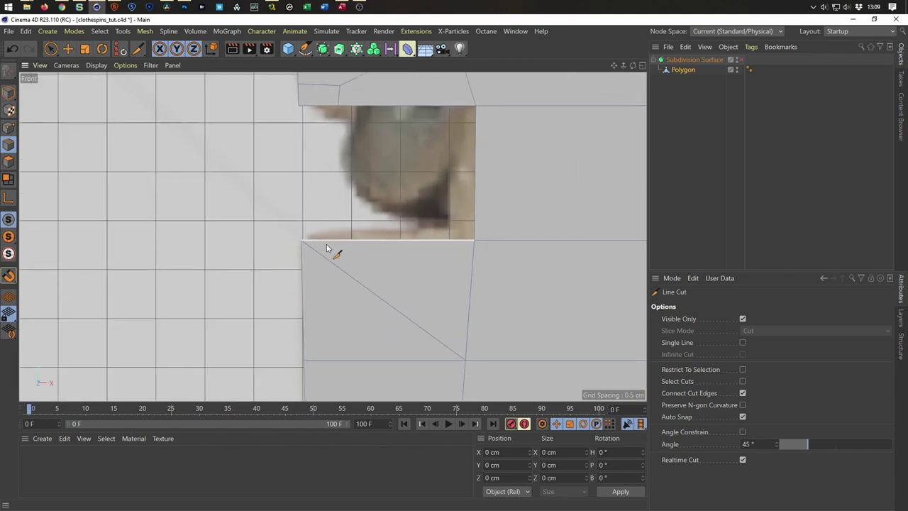
left_click(333, 242)
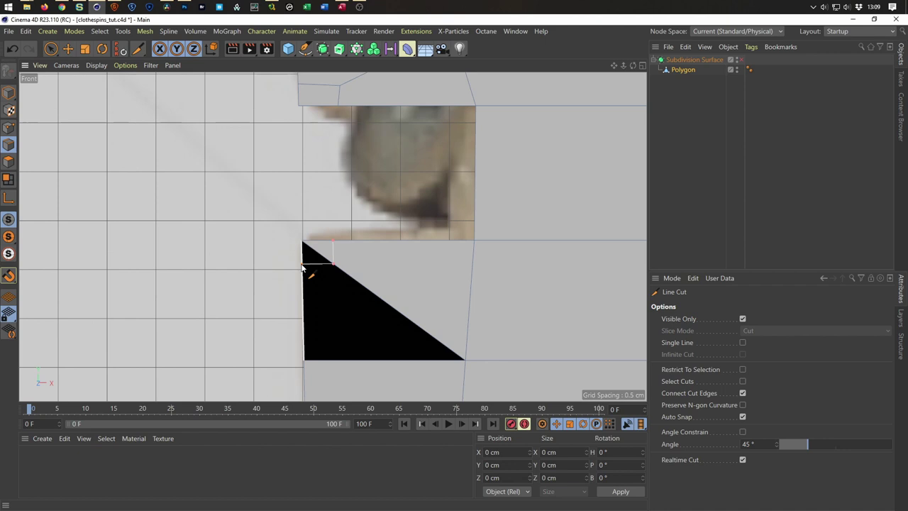
left_click(303, 266)
key("space")
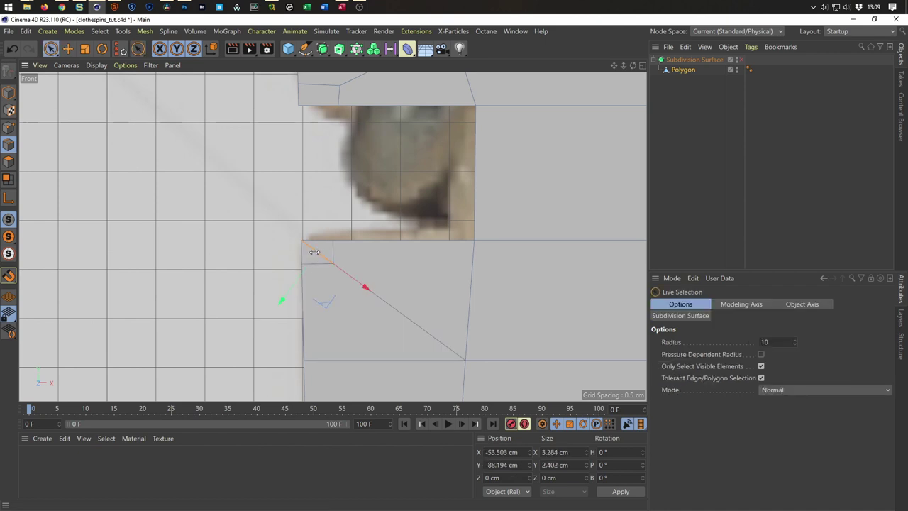
key("ctrl+shift+a")
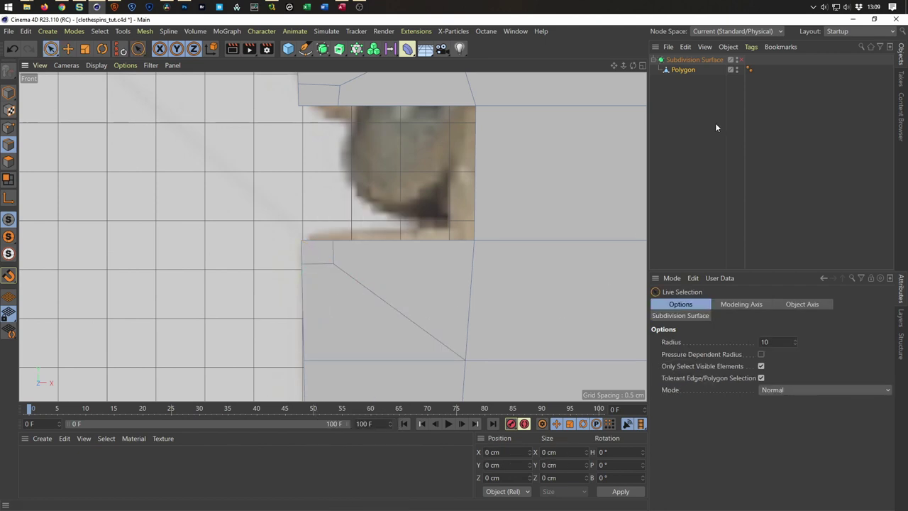
Enable the Subdivision Surface and center the view on the smoothed notch.
left_click(739, 60)
scroll(499, 216, "up", 1)
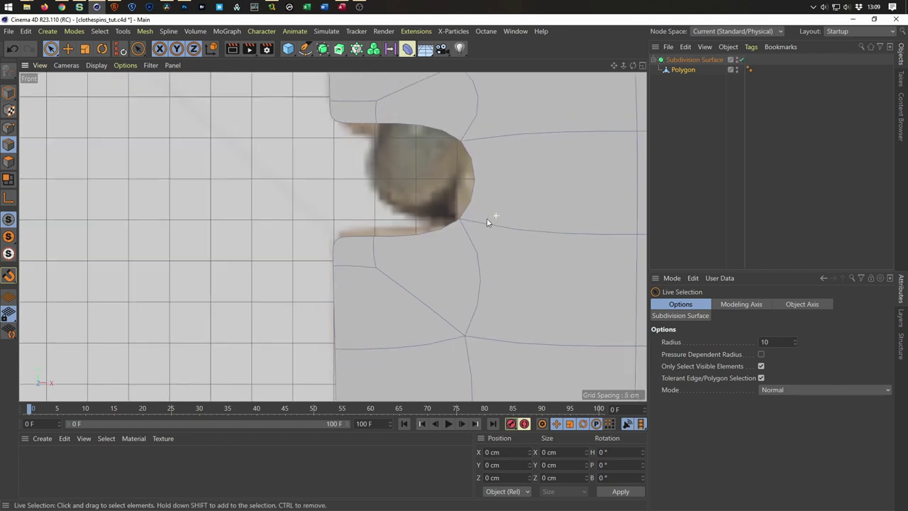
middle_click_drag(499, 216, 406, 288)
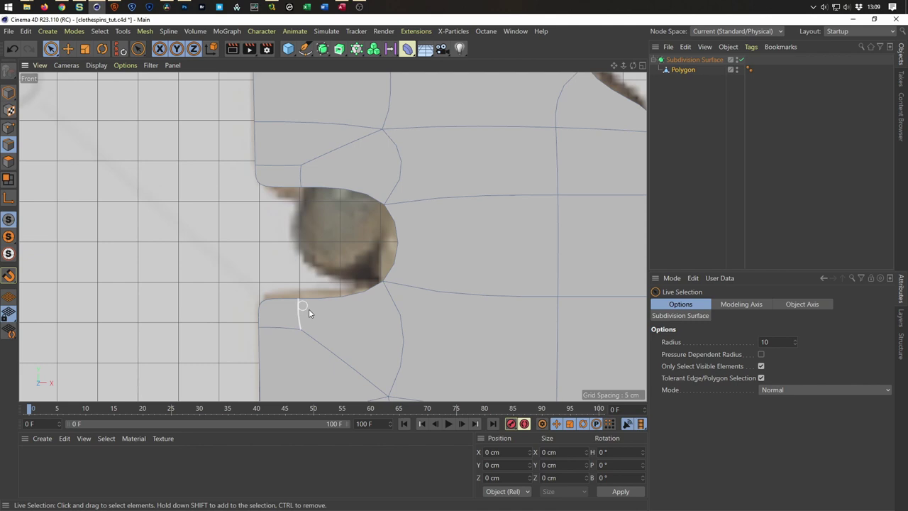
middle_click_drag(391, 263, 374, 281)
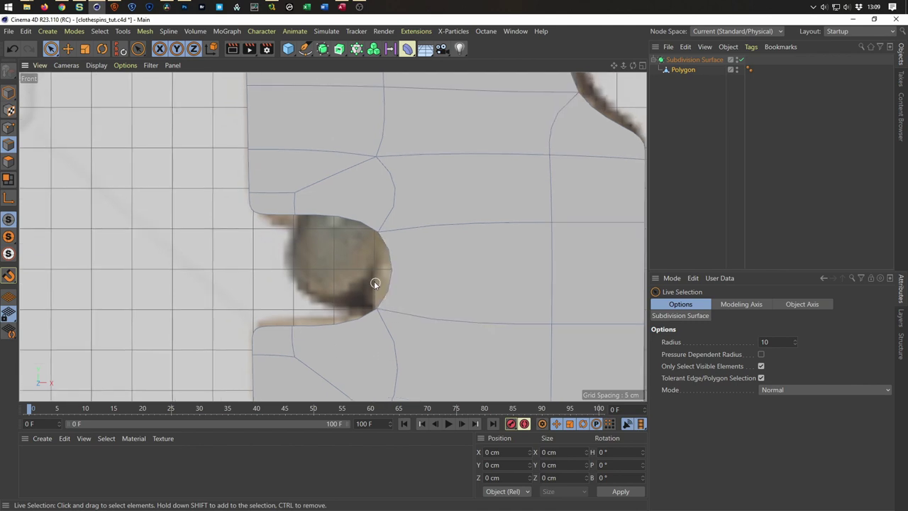
Zoom out and pan up to inspect the clothespin's upper part and springs.
scroll(398, 297, "down", 3)
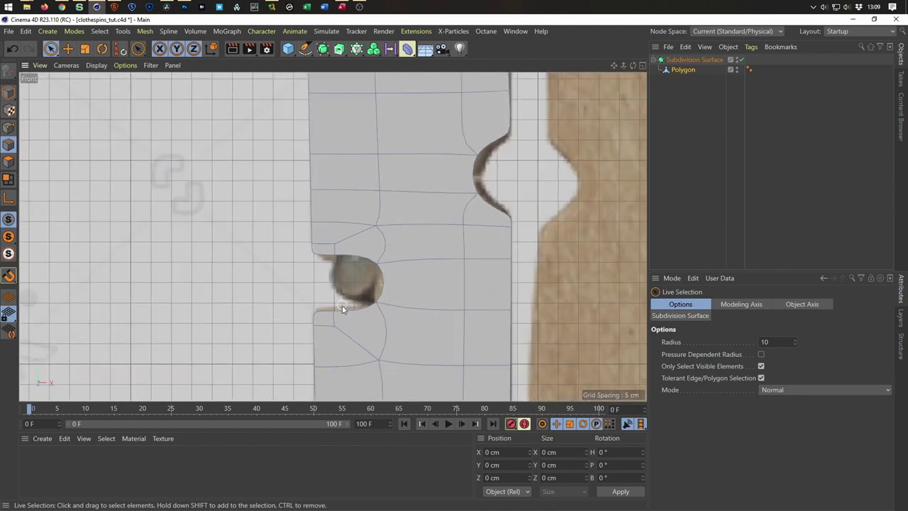
scroll(366, 287, "down", 3)
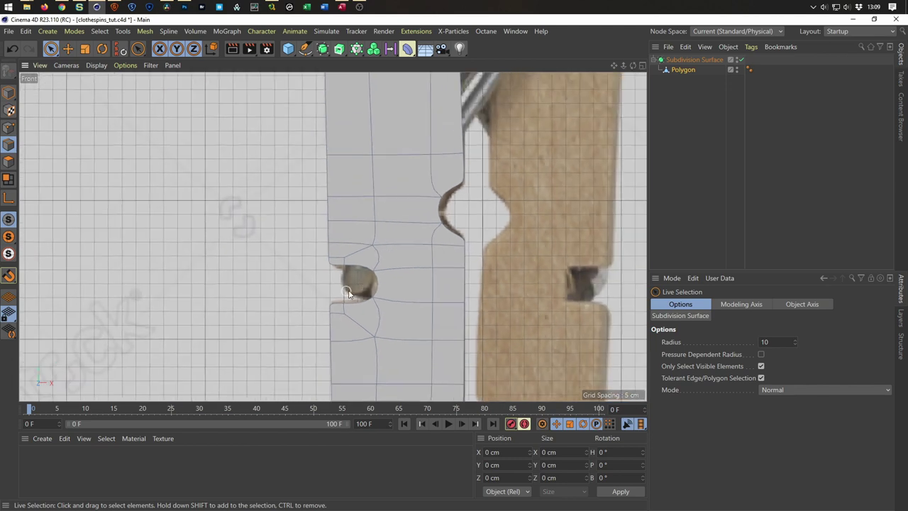
scroll(365, 284, "down", 3)
scroll(372, 281, "down", 3)
scroll(383, 276, "down", 3)
middle_click_drag(387, 274, 385, 205)
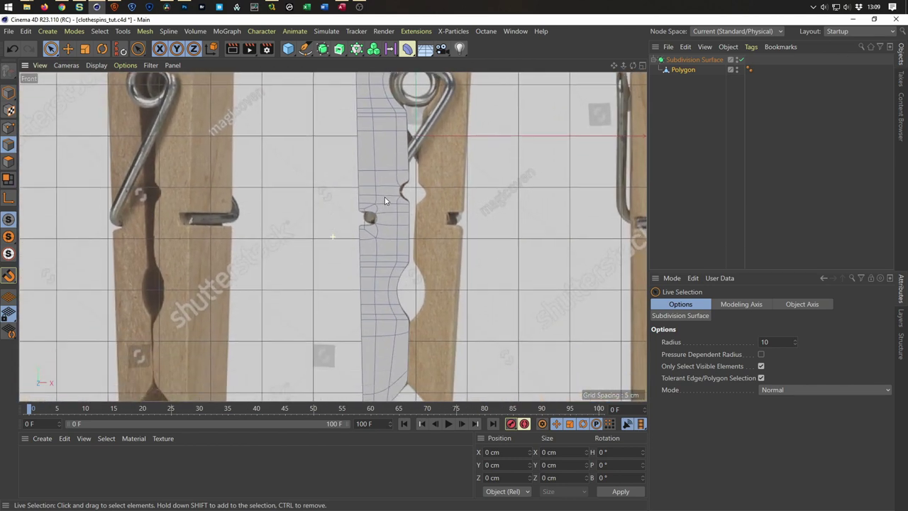
scroll(385, 206, "down", 3)
scroll(425, 348, "up", 5)
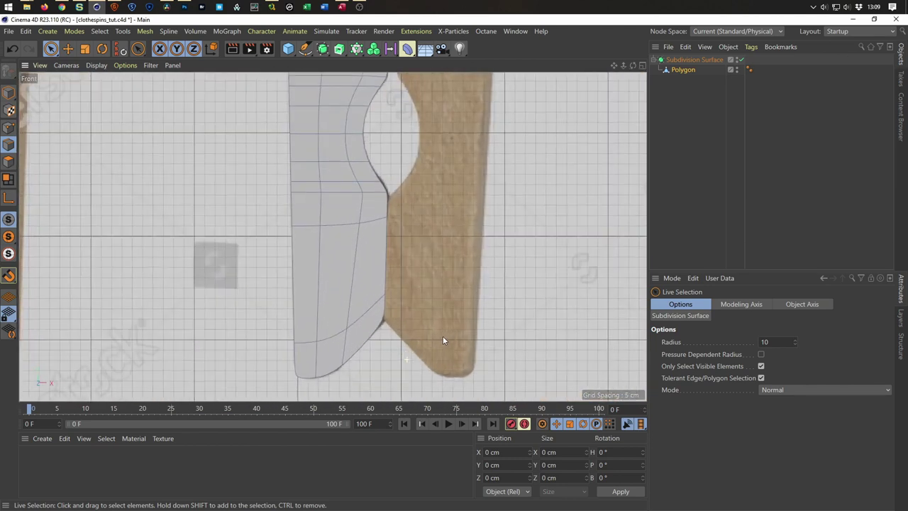
scroll(452, 332, "up", 3)
scroll(446, 333, "down", 2)
scroll(411, 334, "down", 5)
middle_click_drag(387, 334, 376, 324)
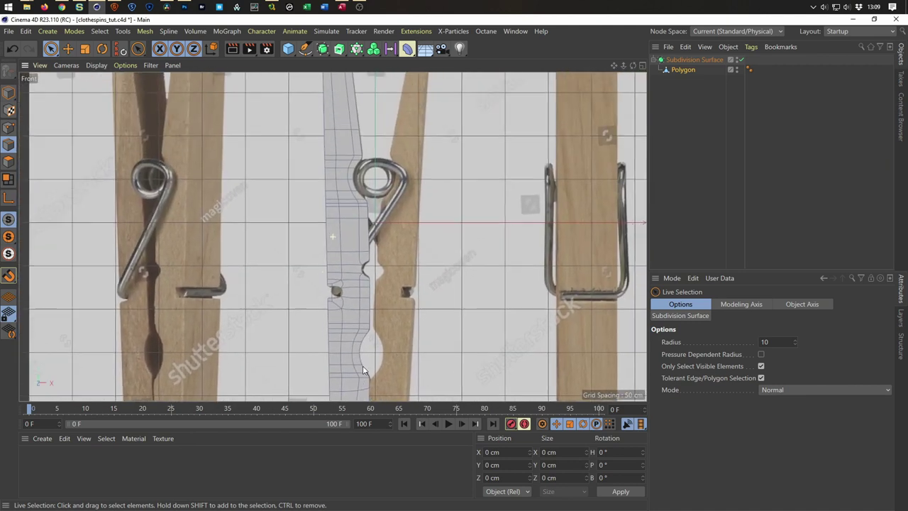
In a maximized Perspective view, select all the Polygon object's polygons, test-extrude them, then undo.
middle_click(376, 324)
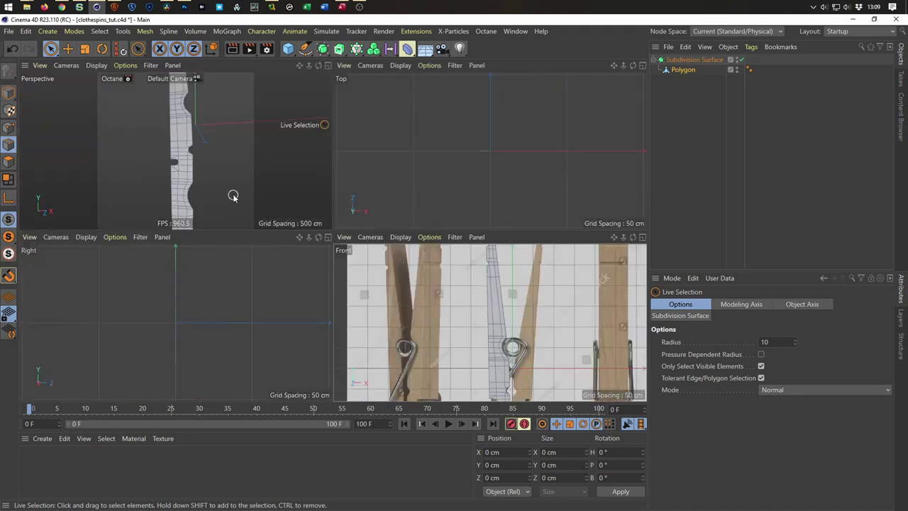
middle_click(231, 195)
left_click(8, 93)
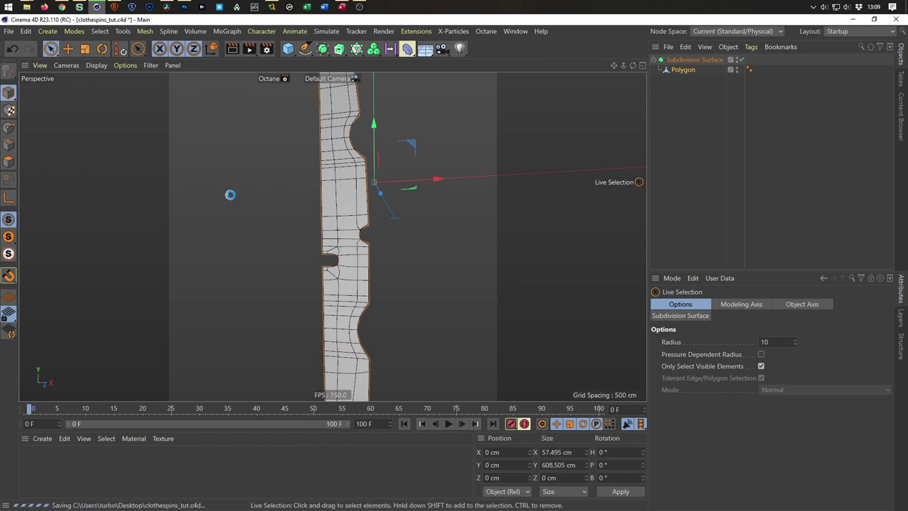
mouse_move(349, 243)
left_mouse_down("alt")
mouse_move(337, 243)
mouse_move(533, 239)
left_mouse_up("alt")
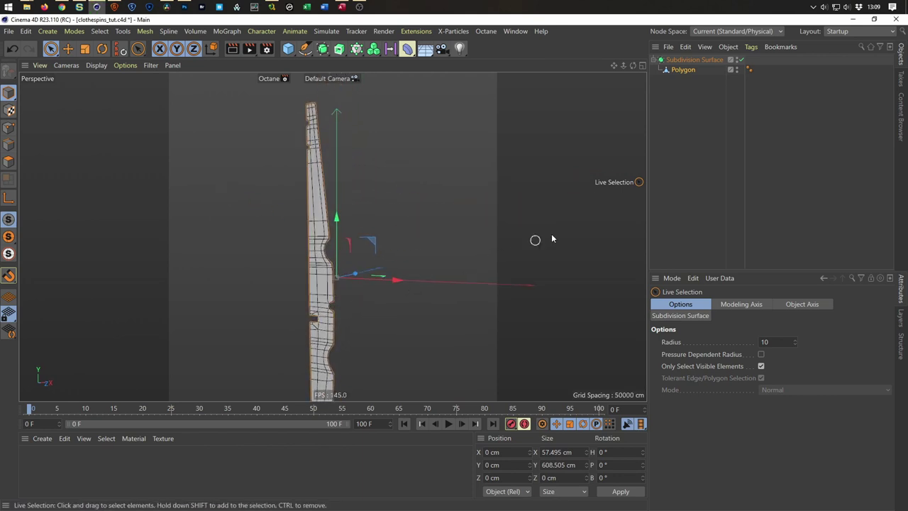
left_click(683, 69)
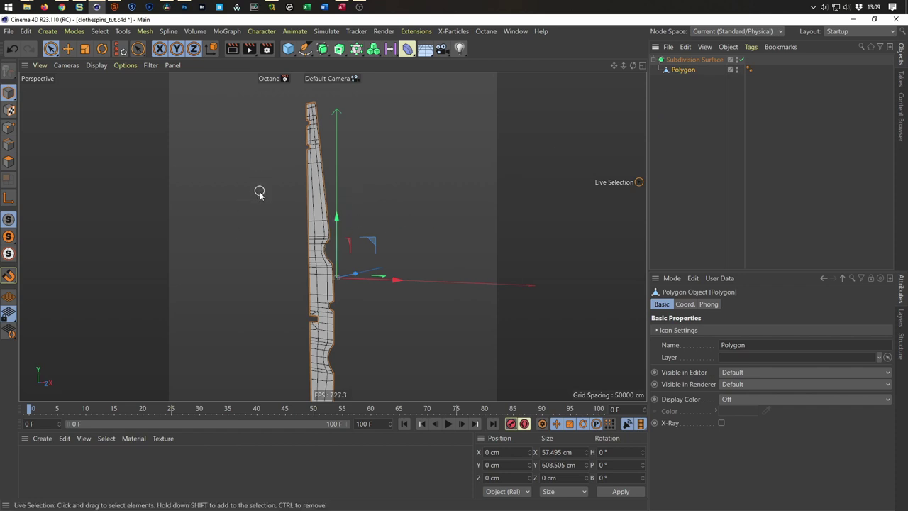
left_click(9, 161)
key("ctrl+a")
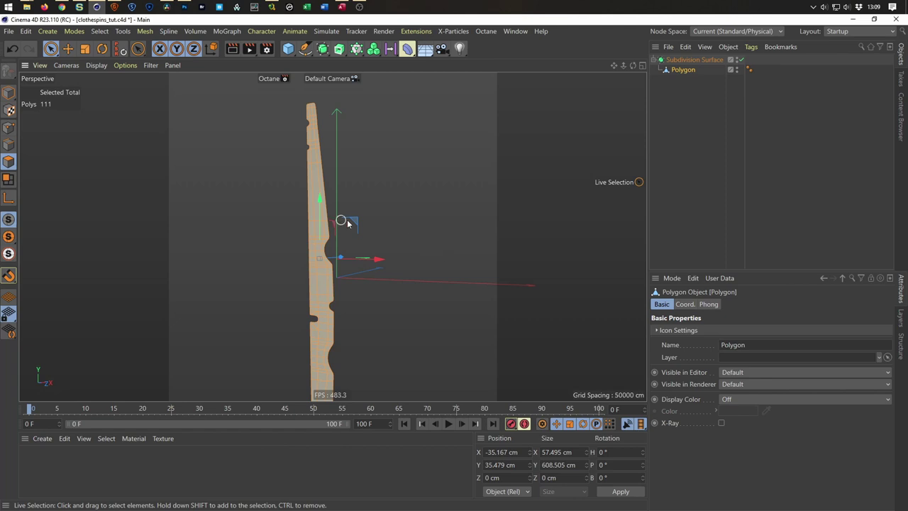
mouse_move(317, 218)
left_mouse_down("alt")
mouse_move(344, 209)
mouse_move(347, 260)
mouse_move(318, 261)
left_mouse_up("alt")
key("d")
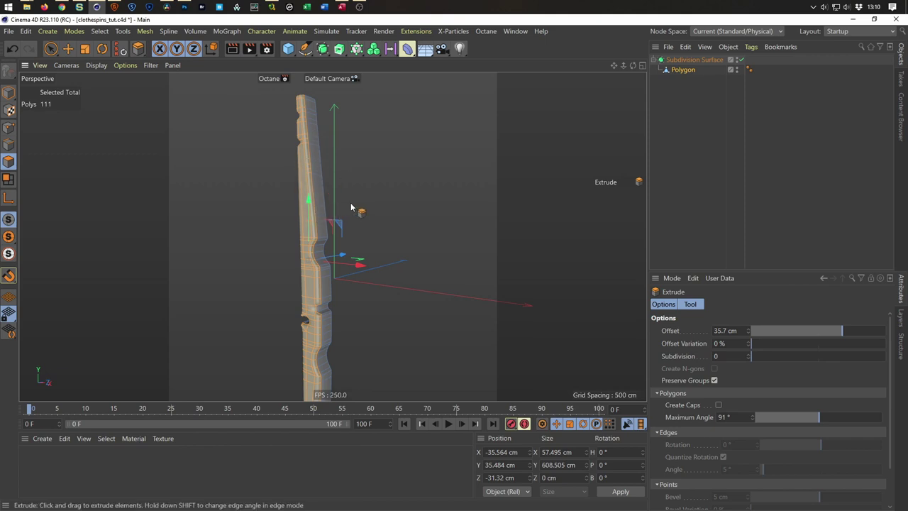
key("ctrl+z")
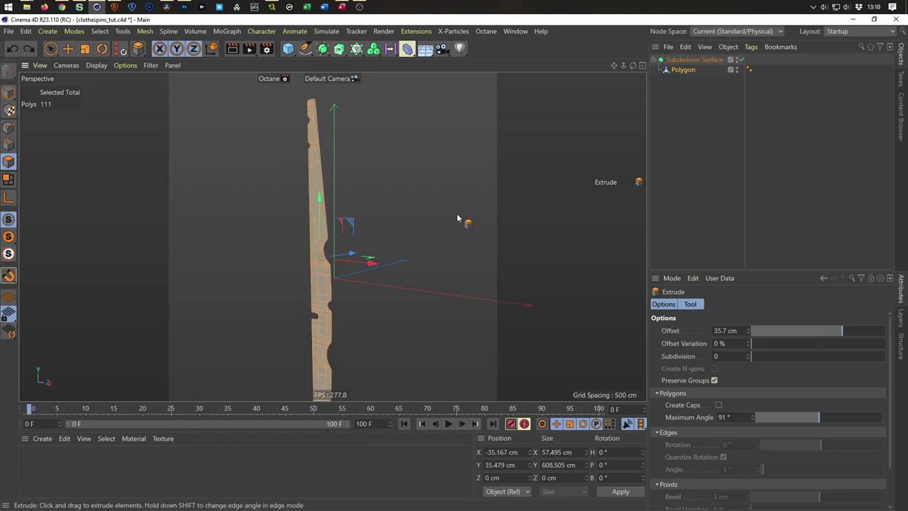
Disable subdivision smoothing, return to Model mode, and bring up the Extensions menu.
left_click(740, 60)
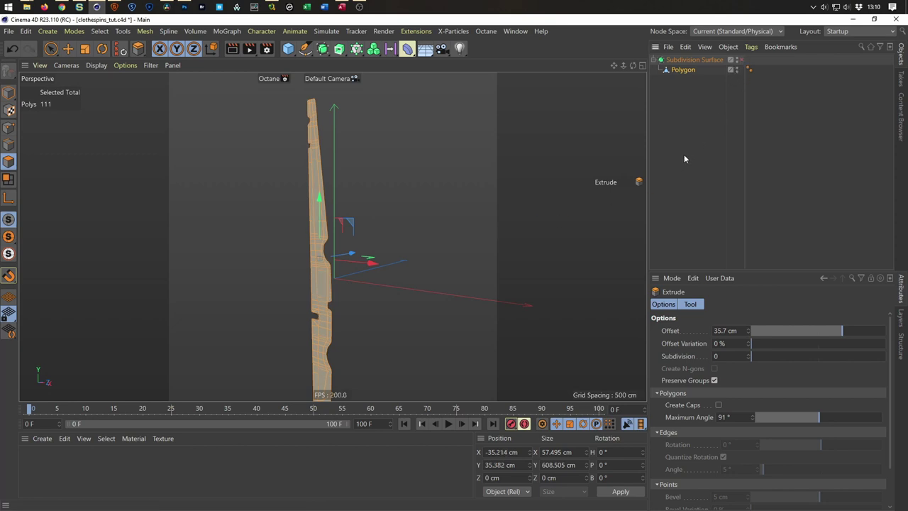
left_click(9, 92)
left_click_drag(309, 234, 333, 229, "alt")
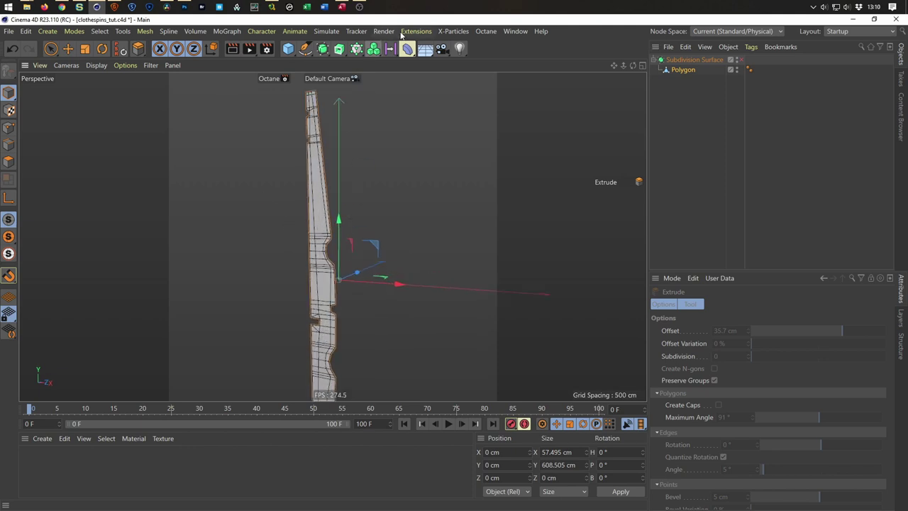
left_click(414, 31)
mouse_move(442, 263)
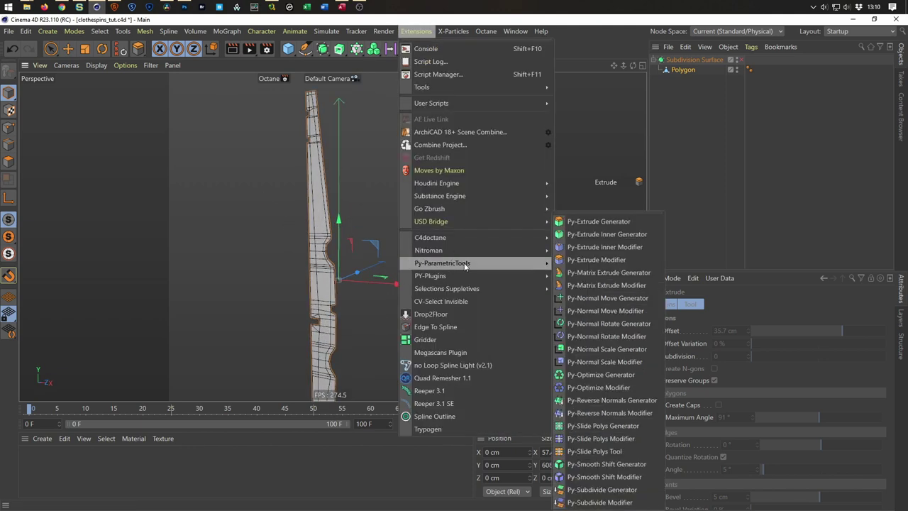
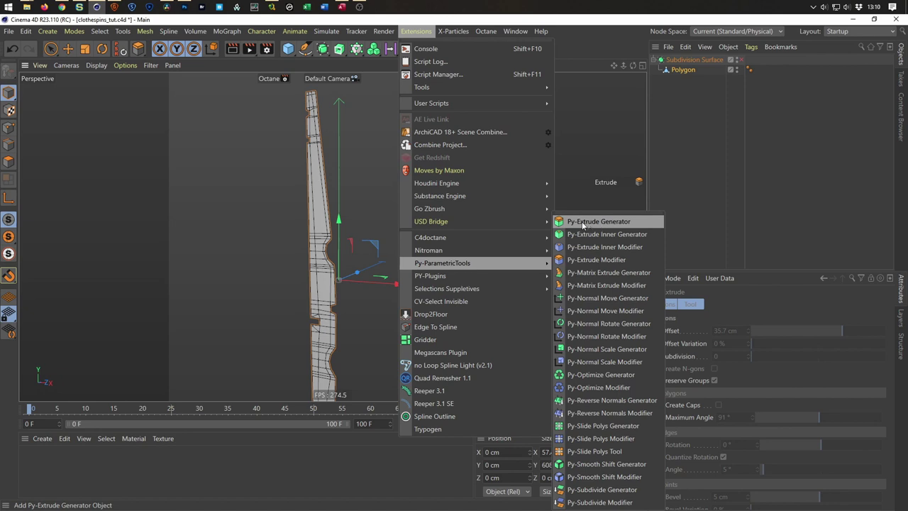
Extrude the clothespin outline with a Py-Extrude Generator at 50 cm offset and Create Caps enabled.
left_click(583, 222)
scroll(348, 239, "up", 3)
scroll(379, 227, "up", 2)
scroll(386, 245, "up", 2)
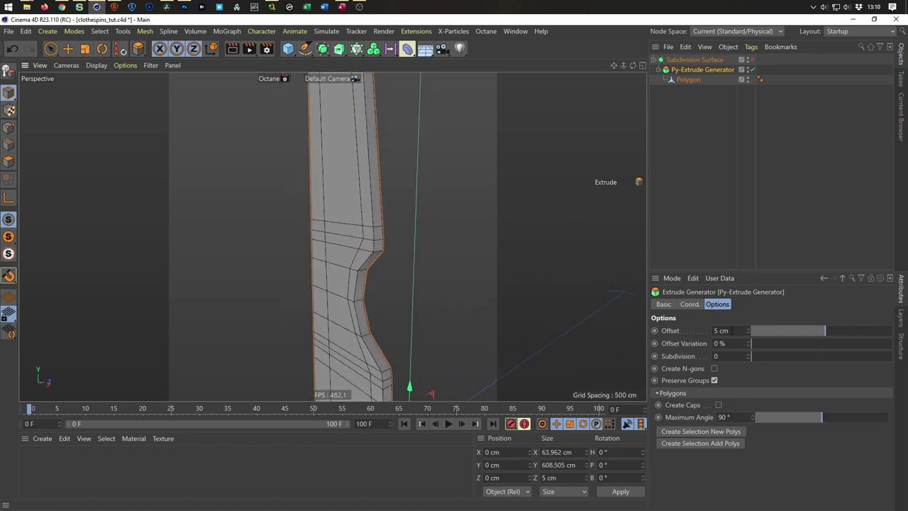
type("50")
key("Return")
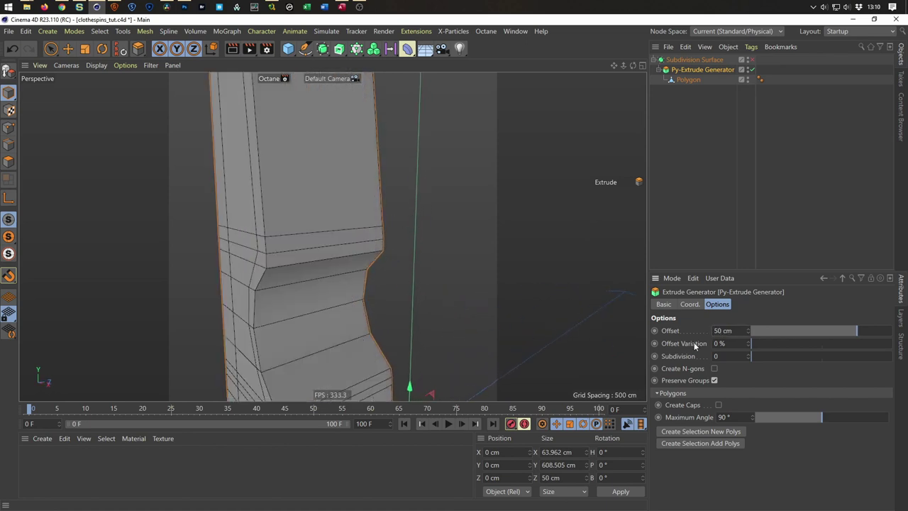
left_click_drag(337, 312, 455, 309, "alt")
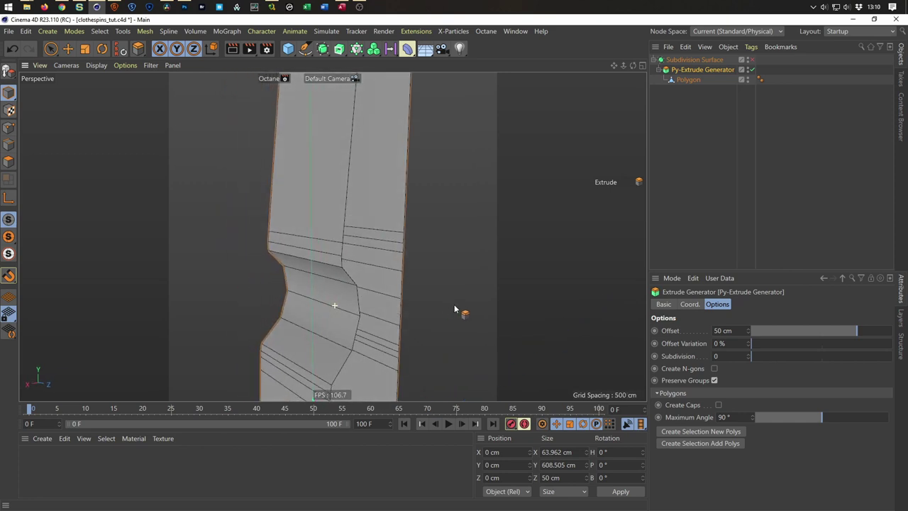
left_click(719, 405)
mouse_move(517, 345)
left_mouse_down("alt")
mouse_move(371, 304)
mouse_move(229, 310)
mouse_move(340, 318)
mouse_move(371, 300)
mouse_move(376, 269)
left_mouse_up("alt")
scroll(334, 237, "down", 2)
scroll(354, 289, "down", 2)
scroll(411, 192, "up", 3)
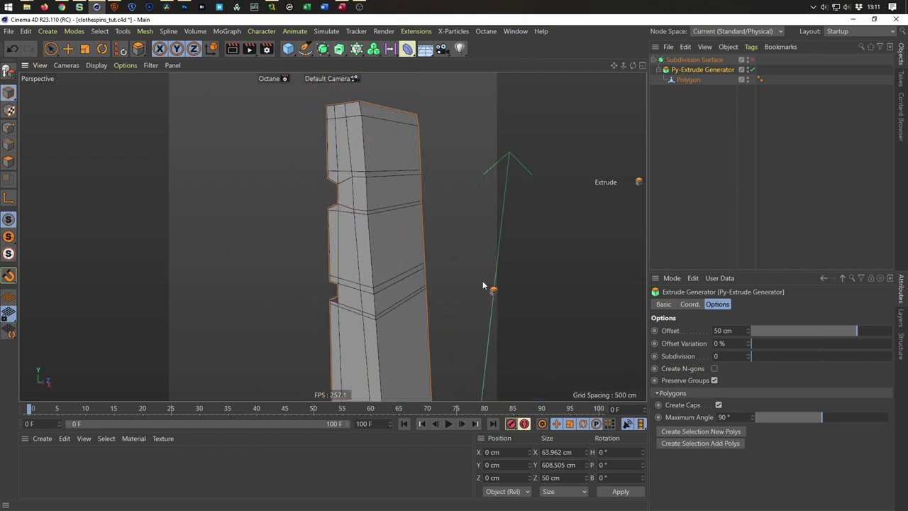
Enable the Subdivision Surface to preview the smoothed clothespin.
left_click(751, 60)
mouse_move(454, 212)
left_mouse_down("alt")
mouse_move(396, 217)
mouse_move(312, 204)
mouse_move(290, 213)
mouse_move(360, 233)
left_mouse_up("alt")
scroll(361, 233, "up", 3)
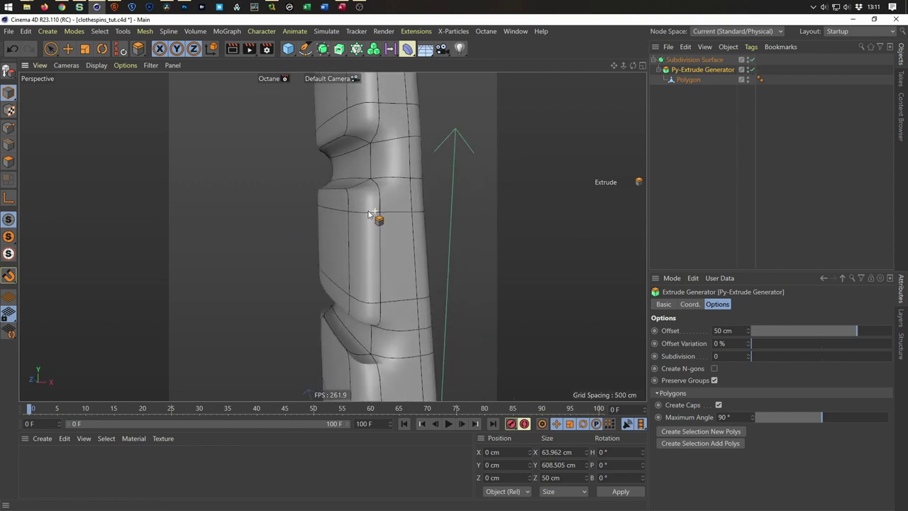
scroll(375, 213, "up", 3)
mouse_move(319, 204)
left_mouse_down("alt")
mouse_move(462, 207)
mouse_move(423, 209)
left_mouse_up("alt")
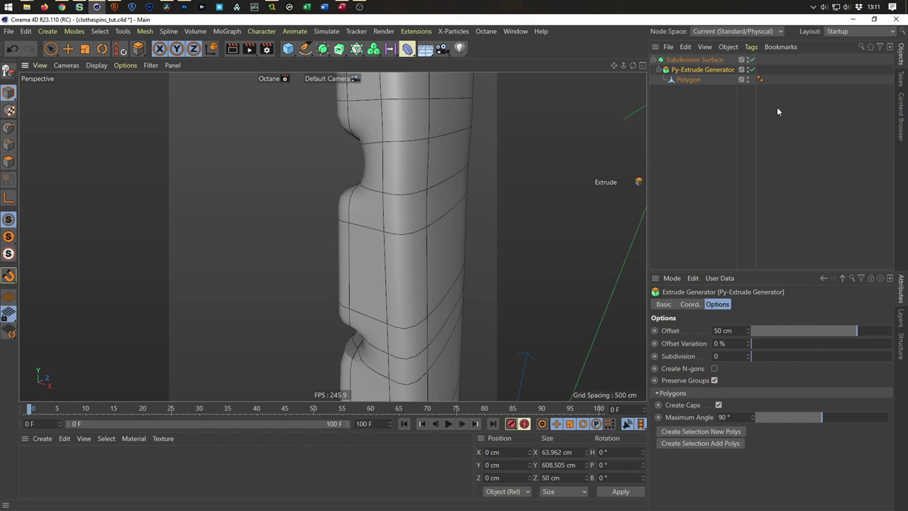
Disable smoothing and inspect the raw extruded mesh.
left_click(753, 60)
left_click_drag(492, 237, 323, 253, "alt")
scroll(312, 257, "up", 5)
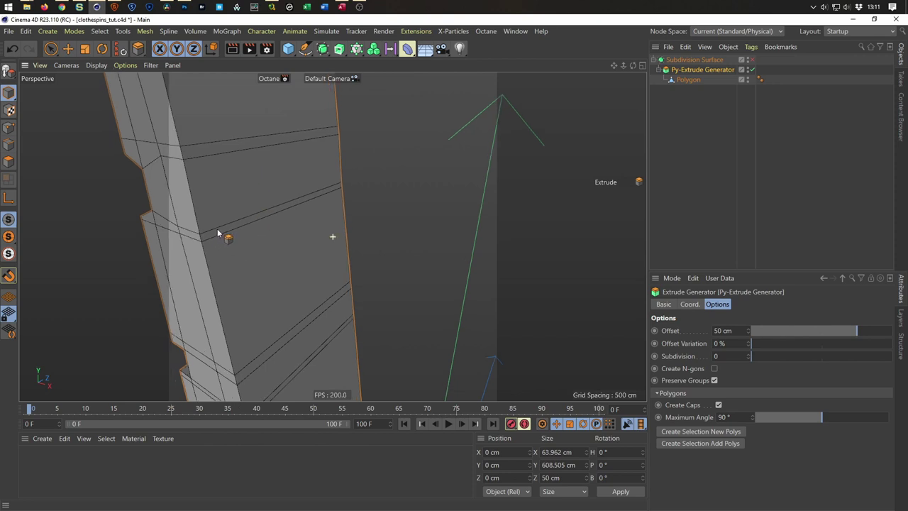
scroll(350, 241, "down", 5)
scroll(350, 240, "down", 3)
left_click_drag(370, 253, 361, 223, "alt")
scroll(427, 289, "up", 2)
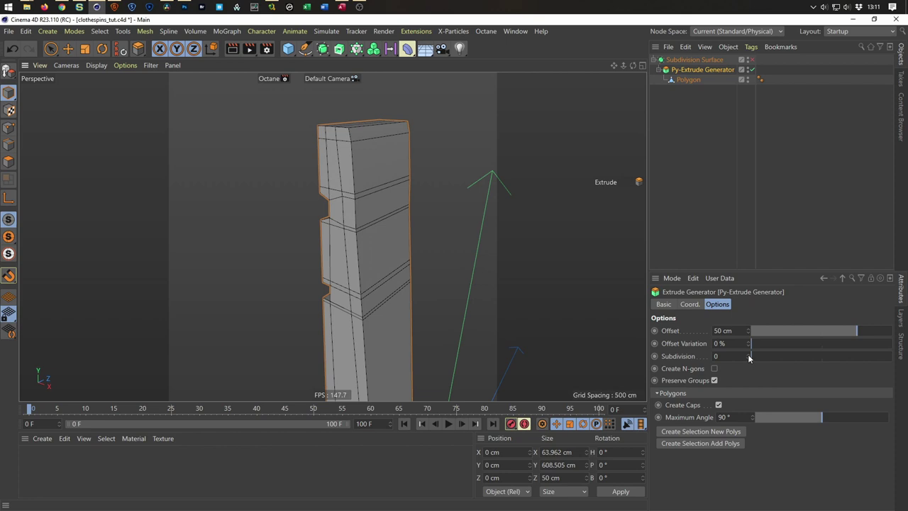
scroll(748, 356, "up", 1)
scroll(748, 356, "up", 2)
scroll(749, 356, "up", 2)
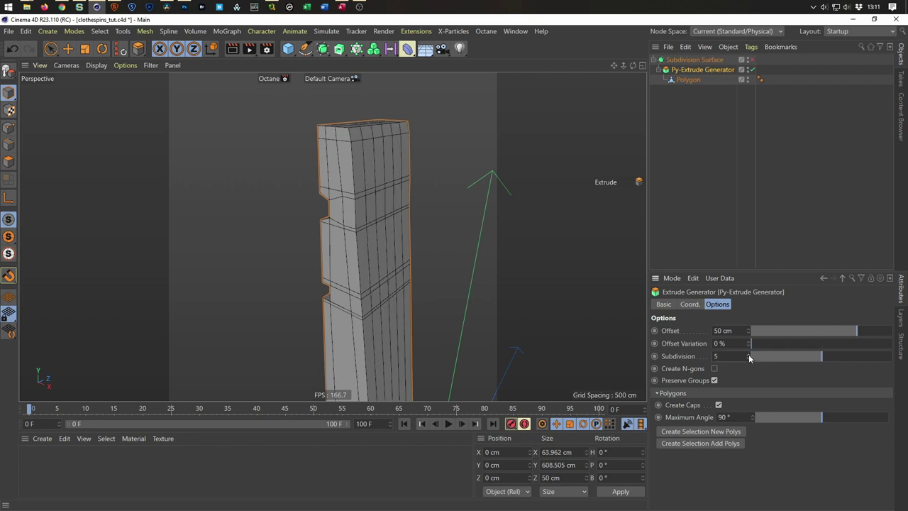
scroll(749, 356, "up", 1)
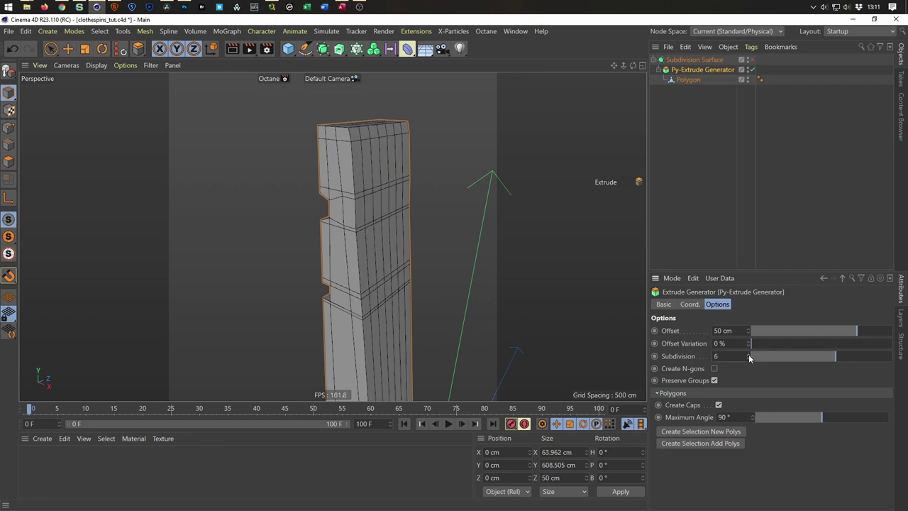
Re-enable smoothing and raise the extrusion's depth Subdivision to 6.
left_click(751, 60)
mouse_move(567, 213)
left_mouse_down("alt")
mouse_move(243, 239)
mouse_move(183, 278)
mouse_move(298, 253)
mouse_move(314, 263)
mouse_move(263, 270)
mouse_move(517, 330)
left_mouse_up("alt")
mouse_move(801, 360)
left_mouse_down()
mouse_move(754, 363)
mouse_move(832, 362)
left_mouse_up()
mouse_move(465, 332)
left_mouse_down("alt")
mouse_move(385, 330)
mouse_move(413, 247)
mouse_move(419, 342)
mouse_move(394, 300)
mouse_move(431, 320)
left_mouse_up("alt")
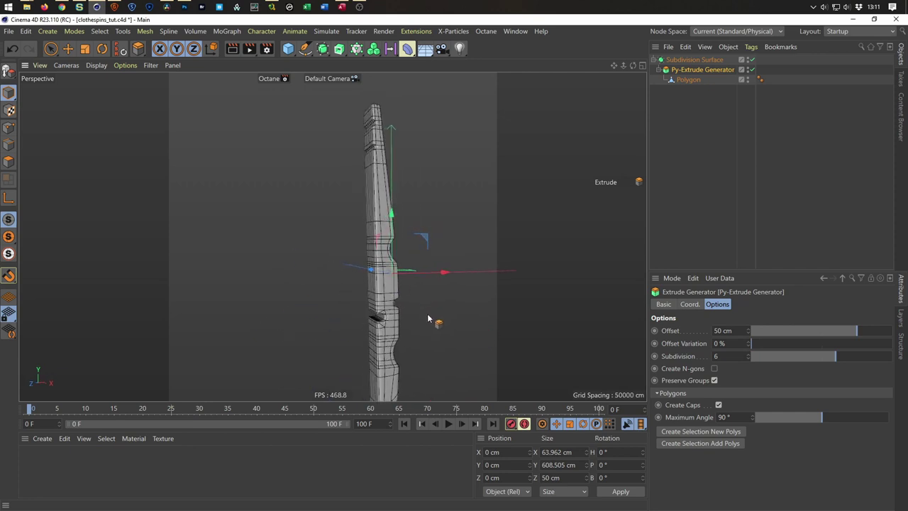
scroll(444, 304, "up", 2)
scroll(431, 306, "up", 2)
scroll(444, 324, "up", 2)
scroll(385, 315, "up", 2)
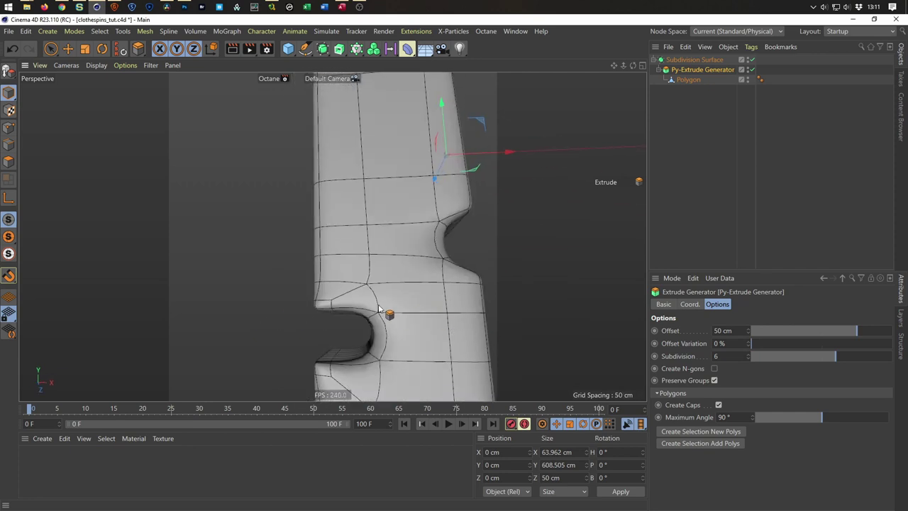
scroll(371, 300, "up", 2)
mouse_move(371, 300)
left_mouse_down("alt")
mouse_move(283, 294)
mouse_move(375, 222)
mouse_move(426, 224)
left_mouse_up("alt")
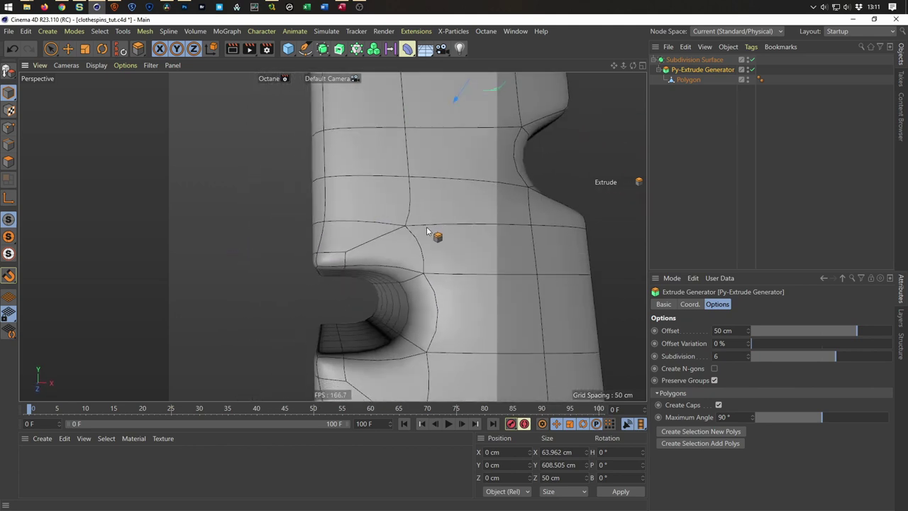
With smoothing off, box-select the four notch-corner points of the Polygon in Points mode.
left_click(751, 60)
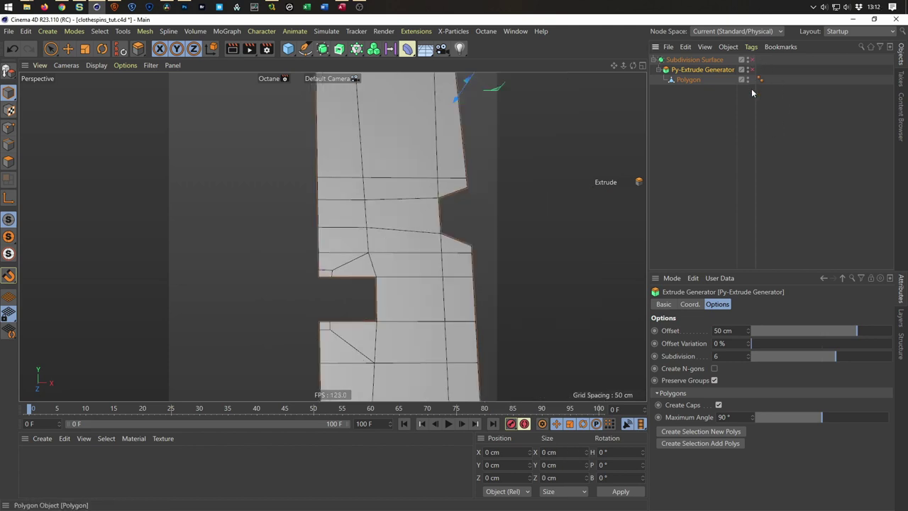
mouse_move(324, 263)
left_mouse_down("alt")
mouse_move(340, 263)
mouse_move(337, 290)
left_mouse_up("alt")
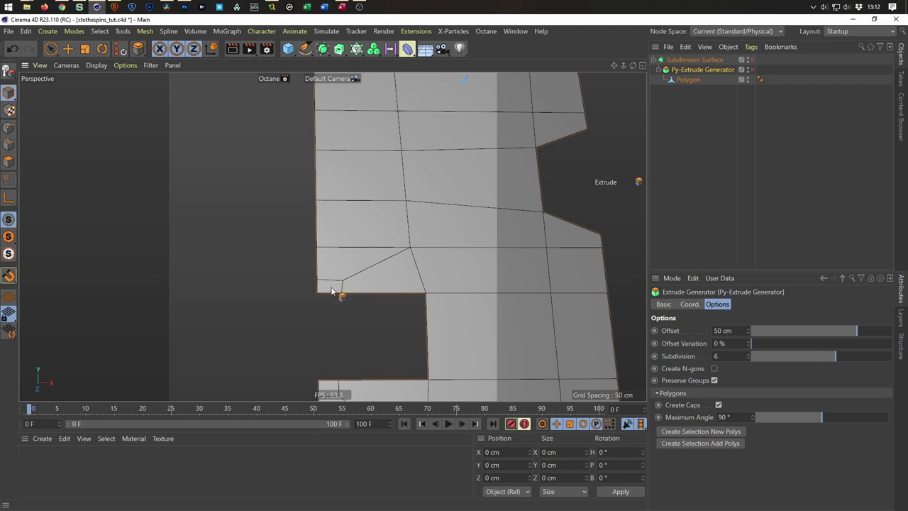
left_click(9, 127)
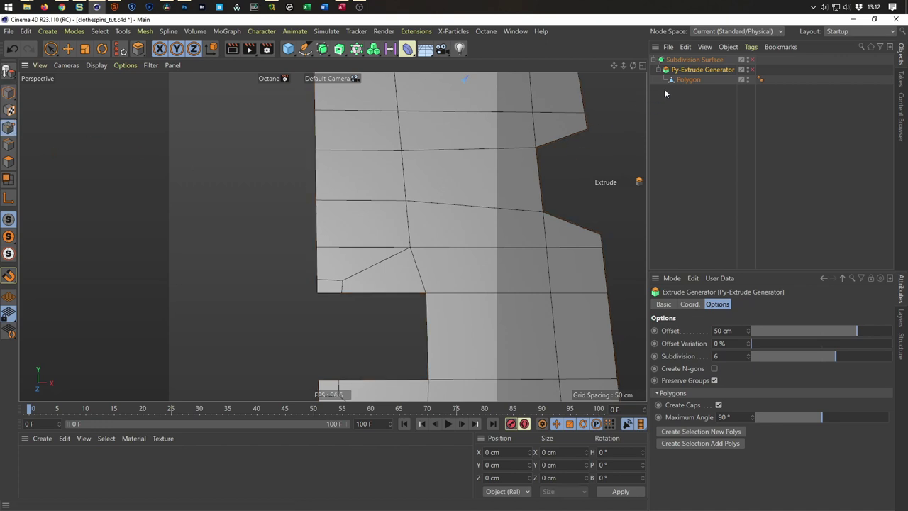
left_click(688, 79)
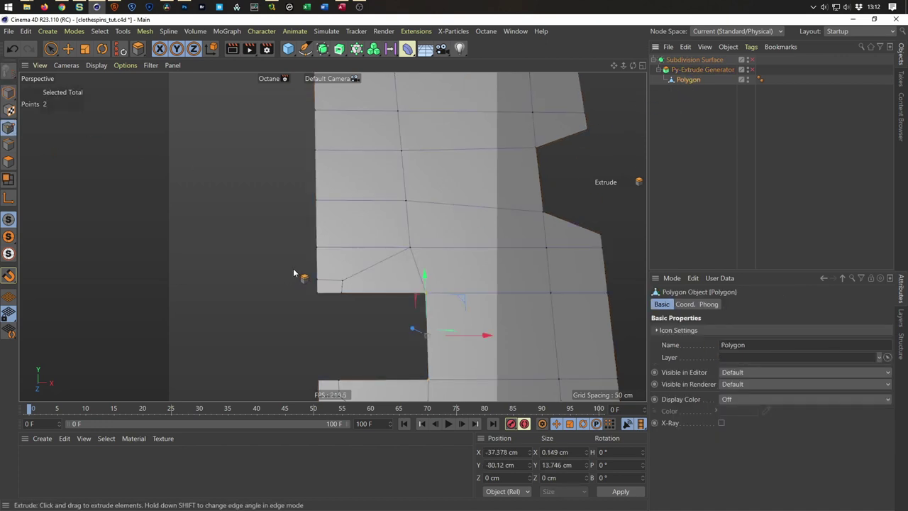
key("0")
left_click_drag(294, 264, 366, 346)
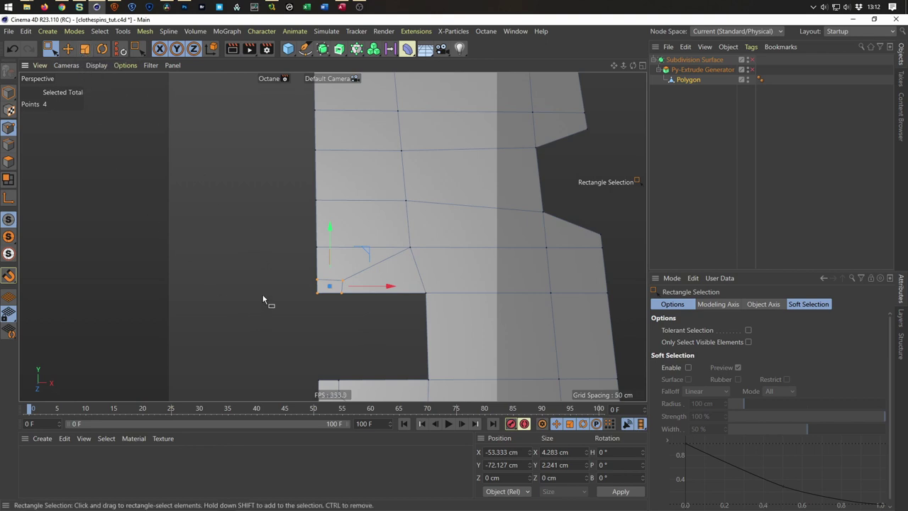
Scale the four corner points outward, toggling smoothing to check the crisper corner.
key("t")
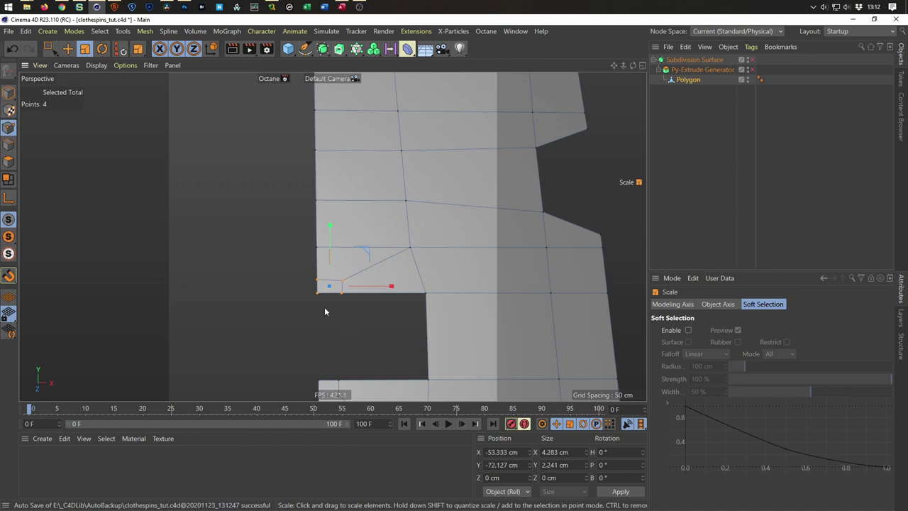
scroll(323, 297, "up", 5)
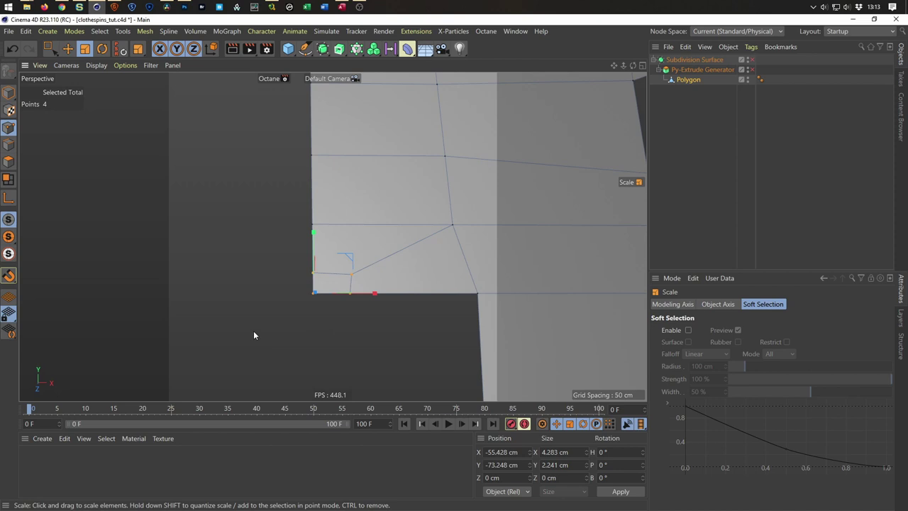
left_click_drag(236, 331, 317, 304)
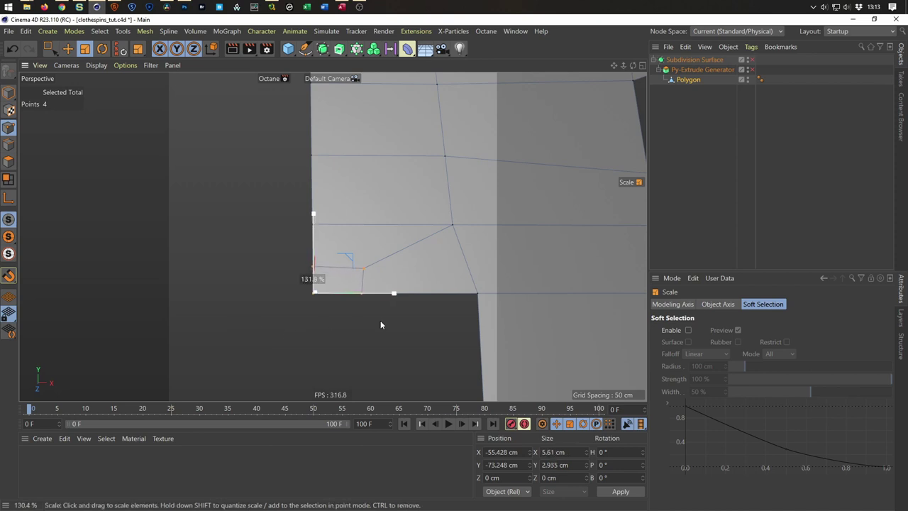
mouse_move(261, 323)
left_mouse_down()
mouse_move(406, 329)
mouse_move(236, 336)
mouse_move(203, 344)
mouse_move(330, 334)
mouse_move(81, 376)
left_mouse_up()
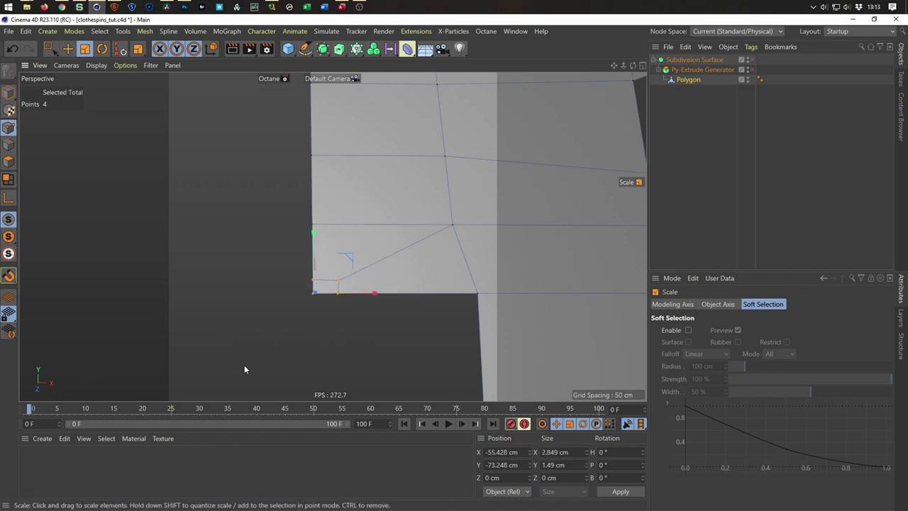
left_click(751, 60)
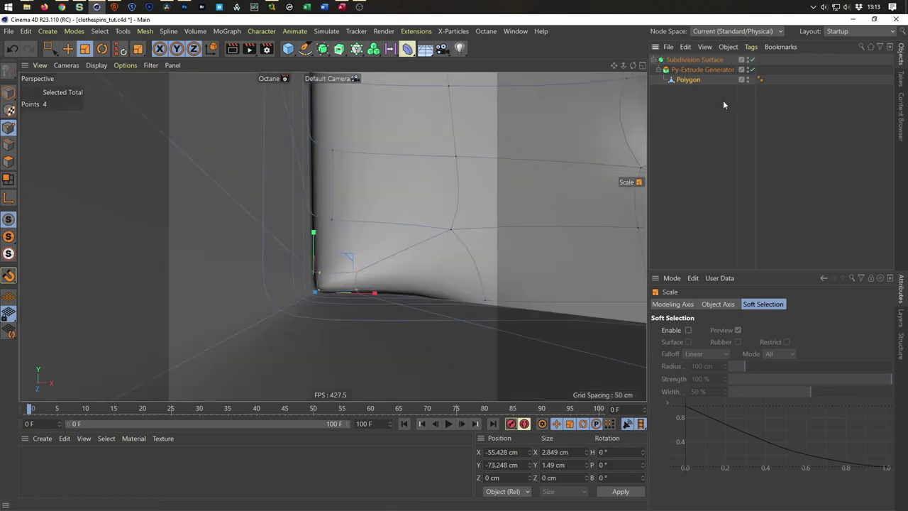
mouse_move(269, 357)
left_mouse_down()
mouse_move(600, 333)
mouse_move(589, 344)
mouse_move(548, 345)
mouse_move(637, 328)
left_mouse_up()
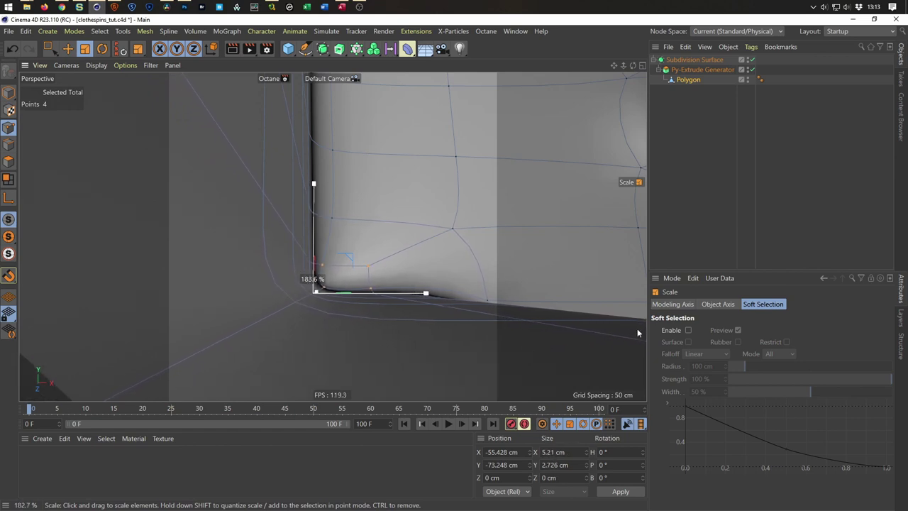
left_click(753, 61)
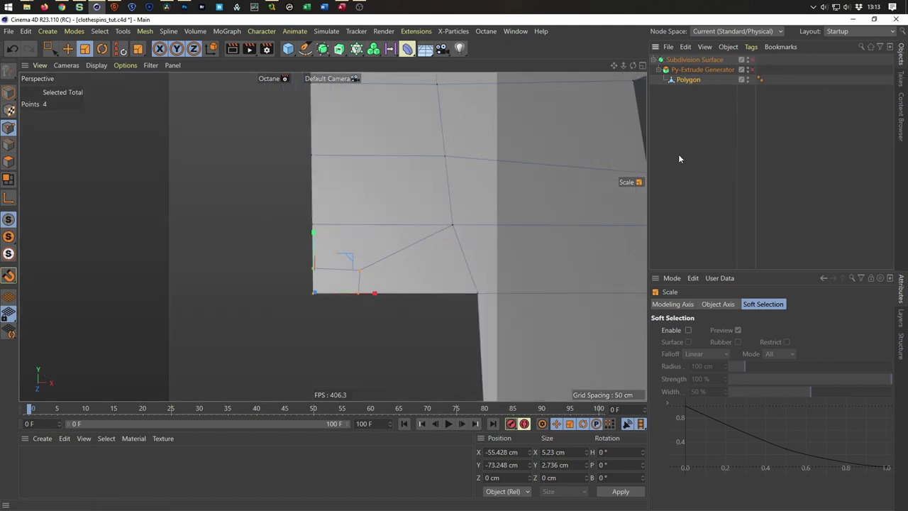
left_click_drag(298, 349, 350, 342)
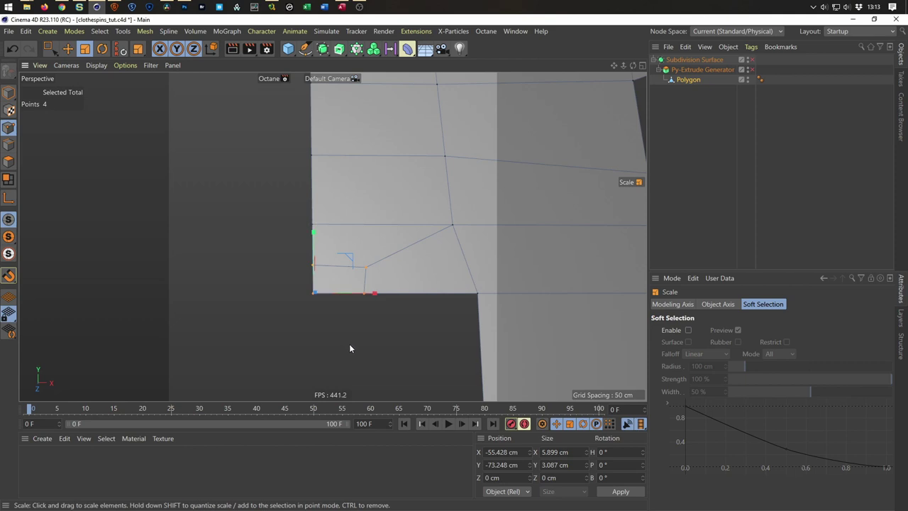
scroll(327, 344, "down", 1)
scroll(336, 217, "down", 2)
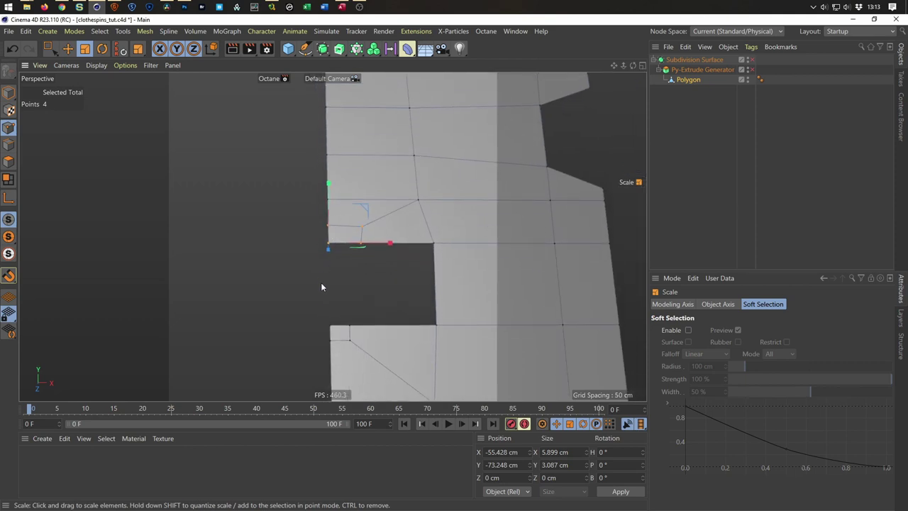
Try scaling the lower notch-corner points outward, then undo it.
key("0")
left_click_drag(308, 304, 365, 364)
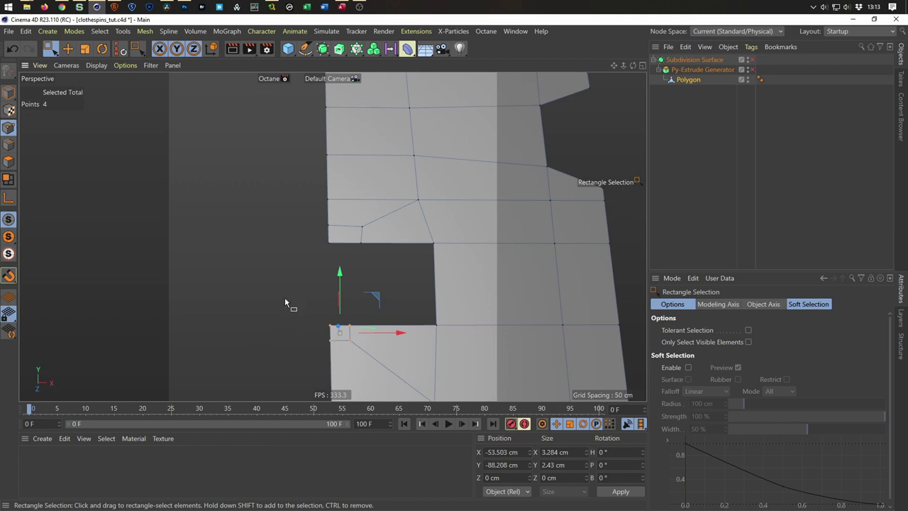
key("t")
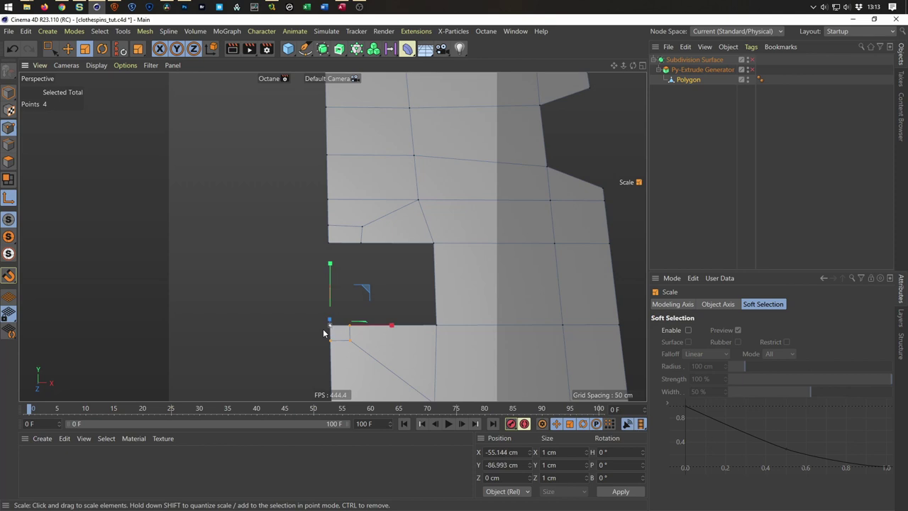
left_click_drag(269, 343, 529, 340)
key("ctrl+z")
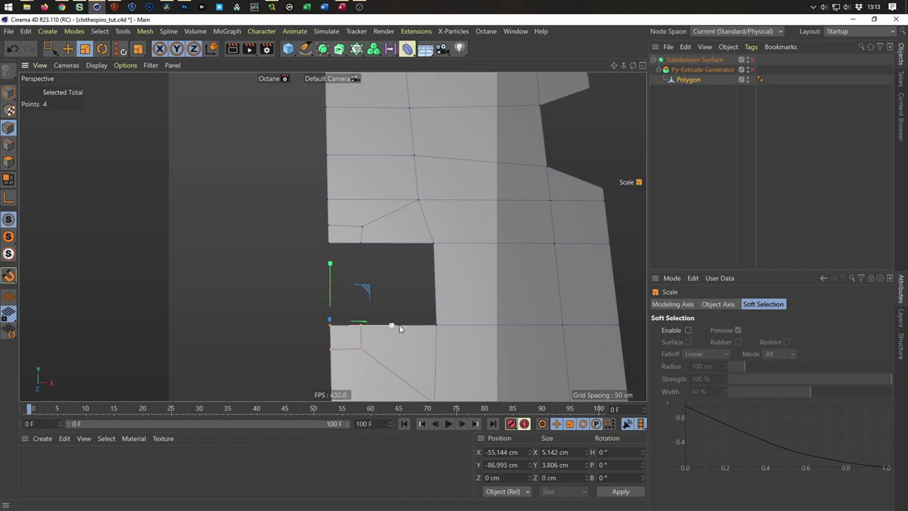
Re-enable Subdivision Surface and Py-Extrude Generator and inspect the smoothed solid.
left_click(751, 60)
left_click(751, 69)
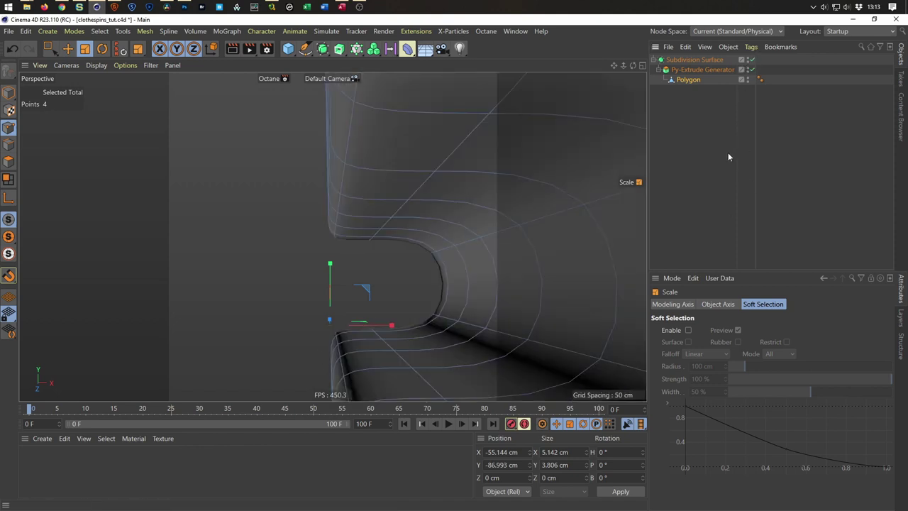
mouse_move(419, 243)
left_mouse_down("alt")
mouse_move(464, 205)
mouse_move(396, 197)
mouse_move(342, 227)
left_mouse_up("alt")
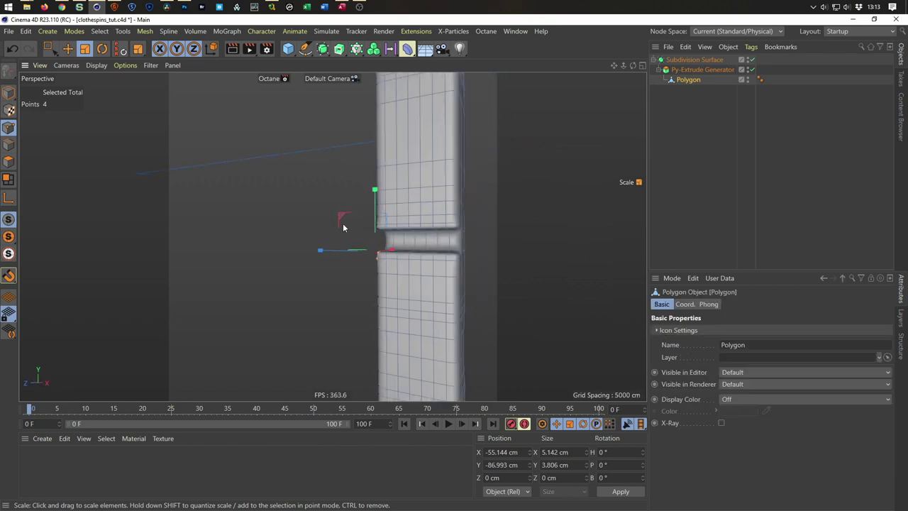
mouse_move(416, 227)
left_mouse_down("alt")
mouse_move(473, 217)
mouse_move(273, 219)
mouse_move(496, 215)
mouse_move(468, 227)
mouse_move(327, 234)
mouse_move(473, 275)
left_mouse_up("alt")
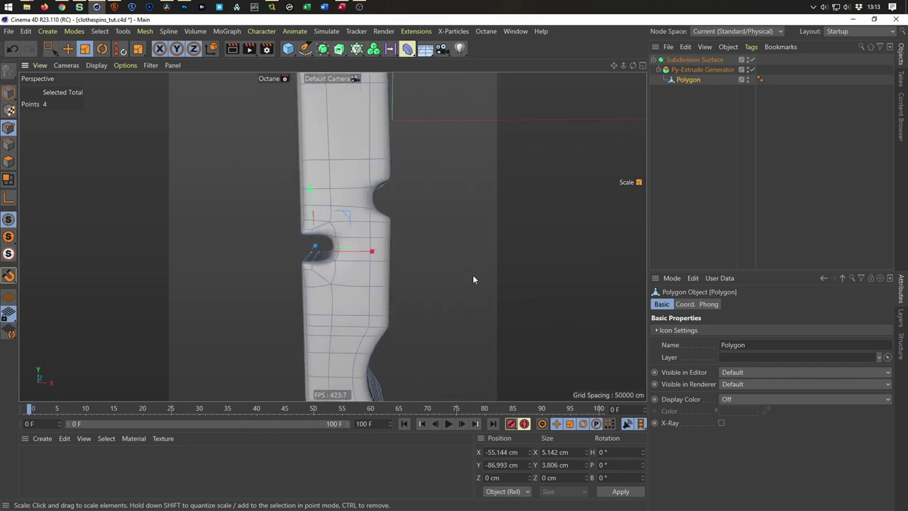
Change the Py-Extrude Generator's Offset to -50 cm, then reselect the Polygon and inspect.
left_click(697, 69)
double_click(723, 330)
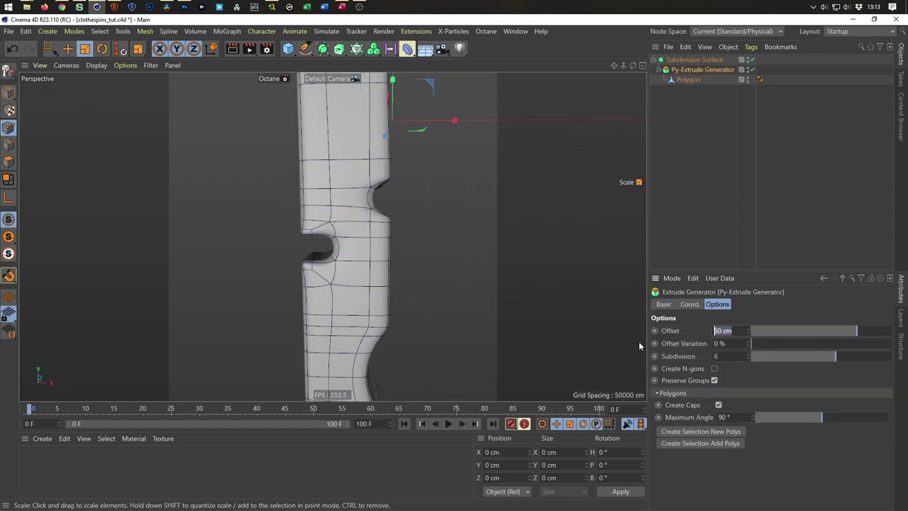
type("-50")
key("Return")
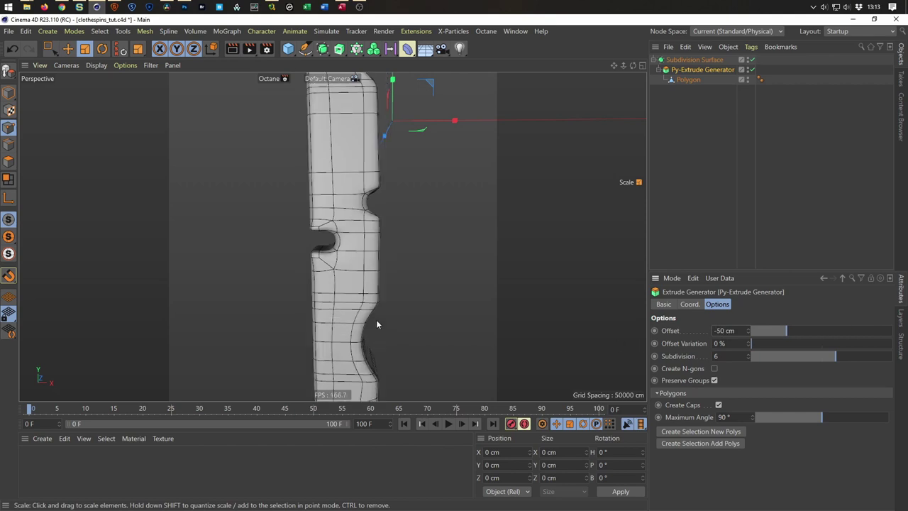
scroll(376, 324, "up", 5)
middle_click_drag(376, 234, 415, 278, "alt")
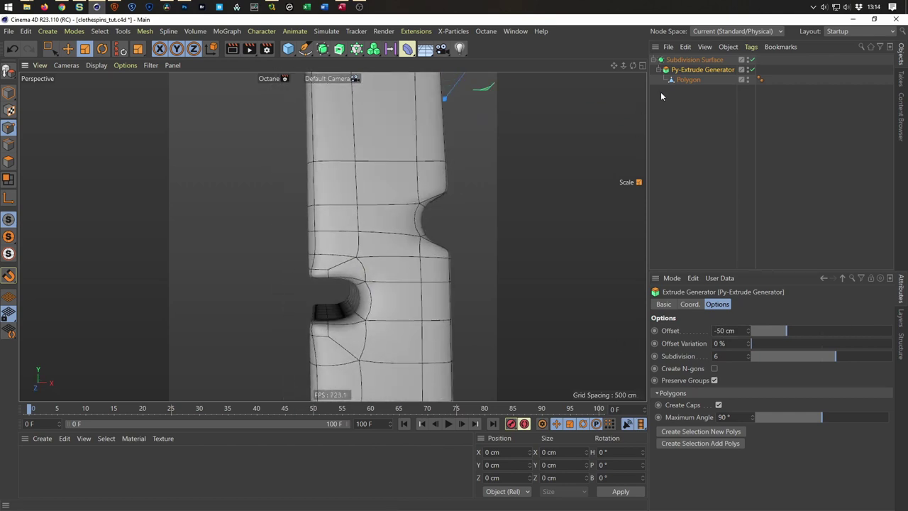
left_click(687, 79)
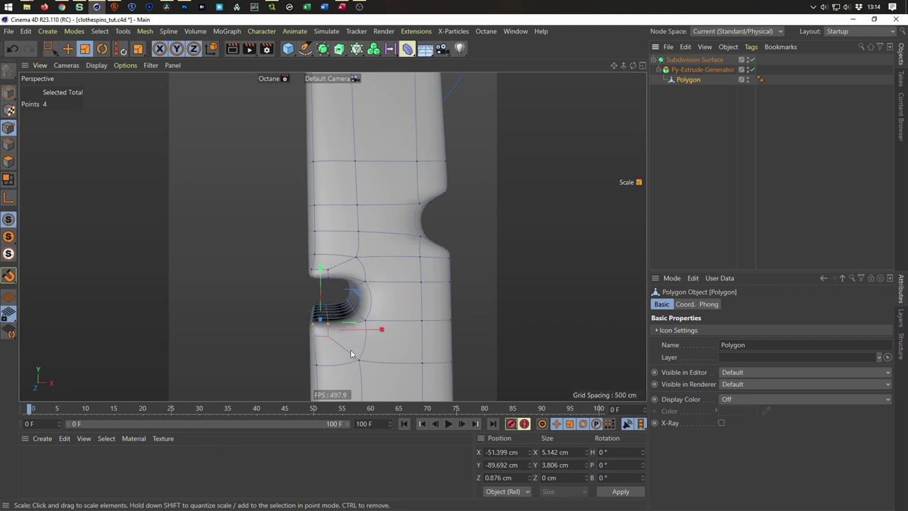
mouse_move(382, 300)
left_mouse_down("alt")
mouse_move(343, 329)
mouse_move(358, 251)
mouse_move(407, 256)
left_mouse_up("alt")
scroll(390, 241, "up", 3)
scroll(401, 245, "up", 2)
scroll(407, 261, "down", 2)
scroll(266, 298, "down", 4)
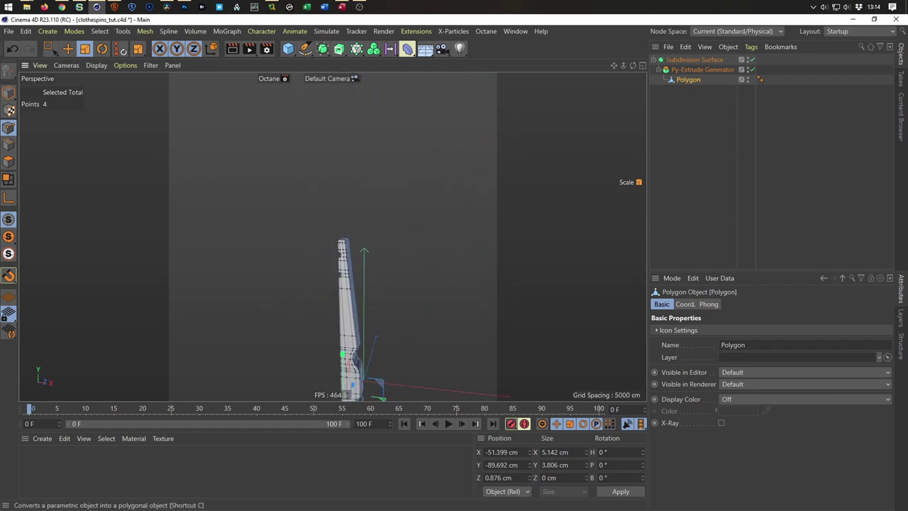
Switch to Model mode, view the pin edge-on, then enter Edge mode with Live Selection.
left_click(10, 94)
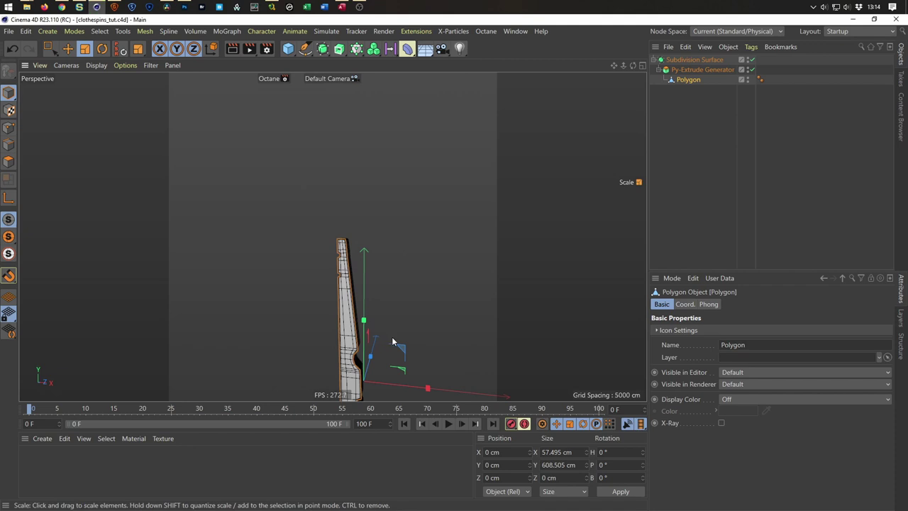
middle_click_drag(363, 333, 371, 271, "alt")
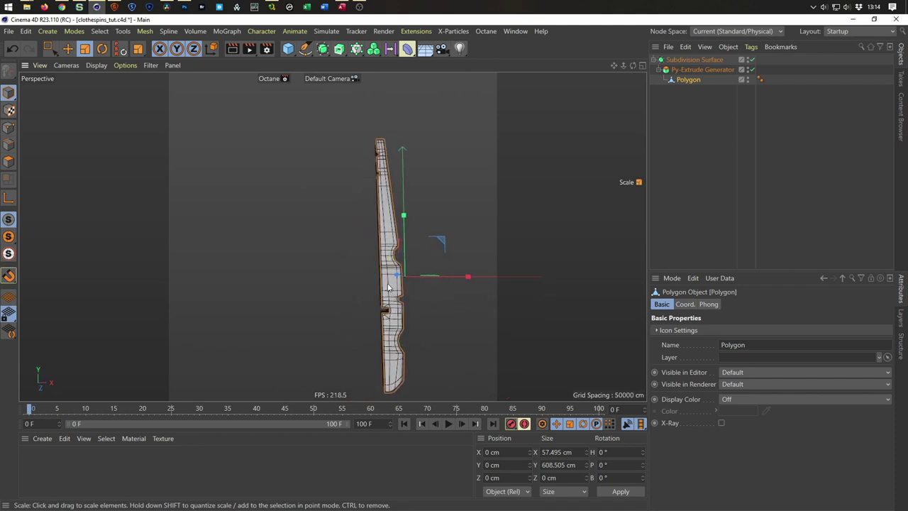
scroll(415, 303, "up", 3)
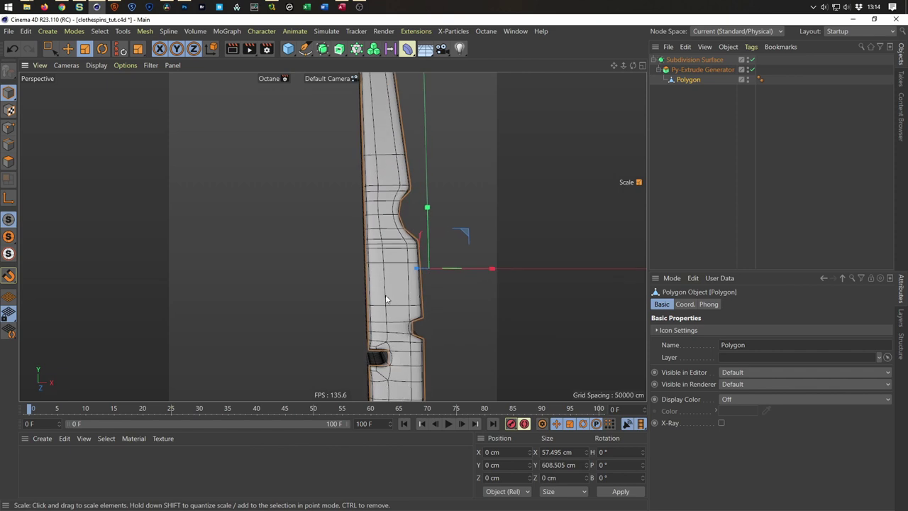
left_click_drag(384, 278, 407, 248, "alt")
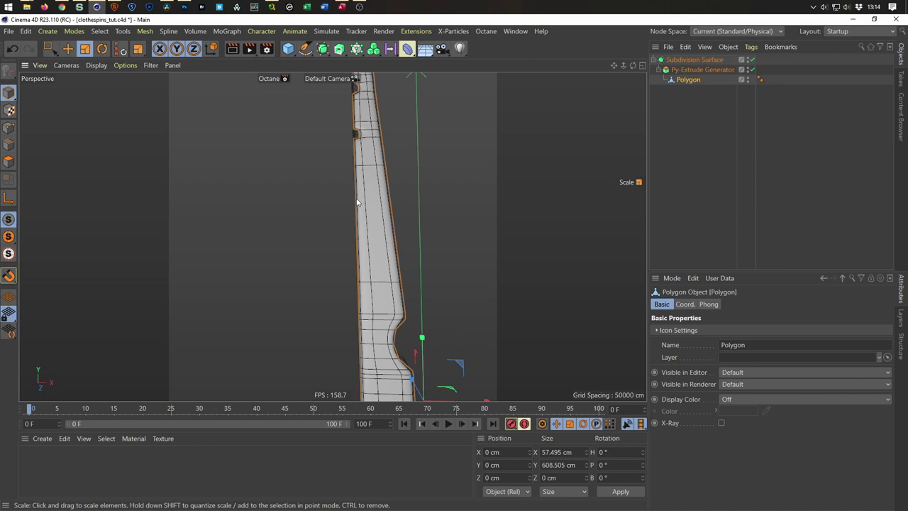
mouse_move(371, 326)
left_mouse_down("alt")
mouse_move(385, 229)
mouse_move(379, 332)
left_mouse_up("alt")
left_click_drag(438, 229, 426, 201, "alt")
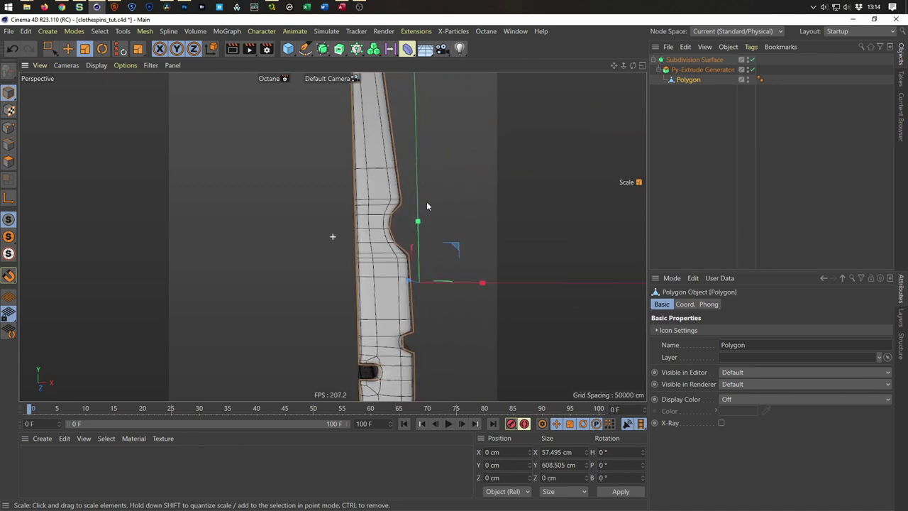
left_click_drag(394, 134, 351, 242, "alt")
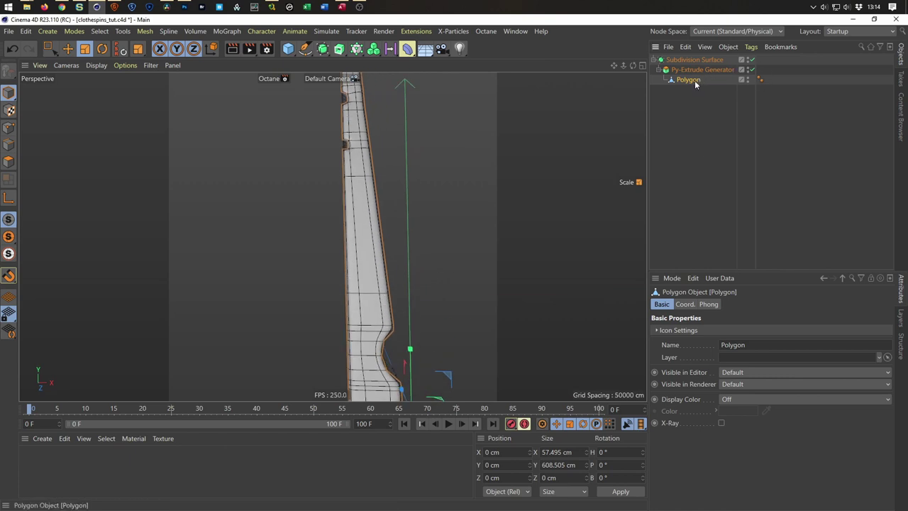
left_click(12, 149)
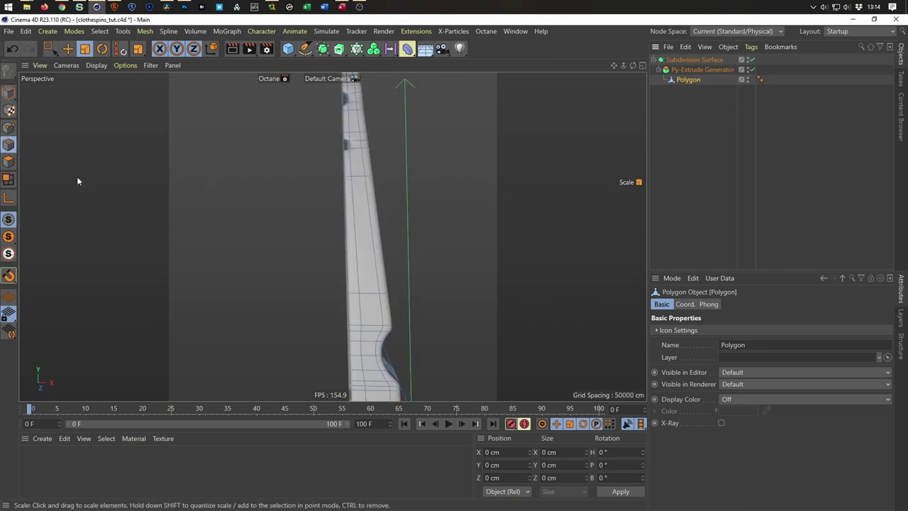
key("0")
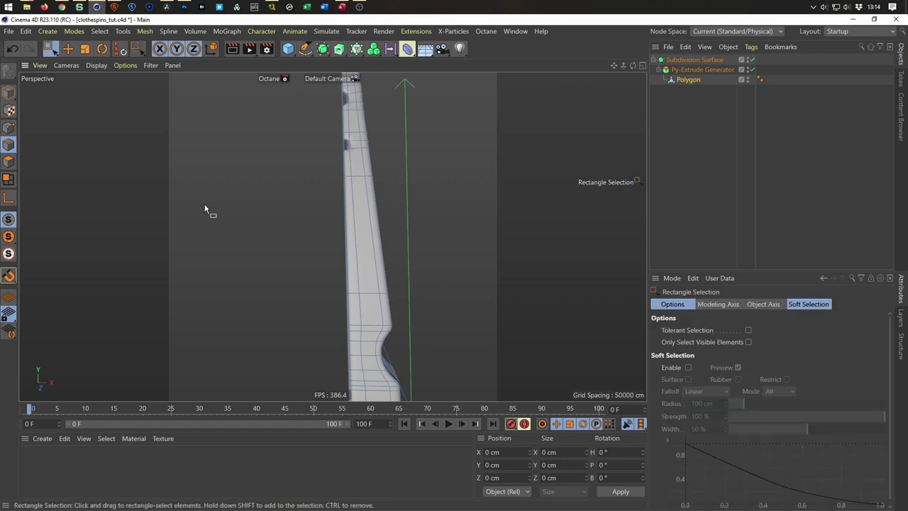
key("9")
left_click_drag(227, 208, 503, 224)
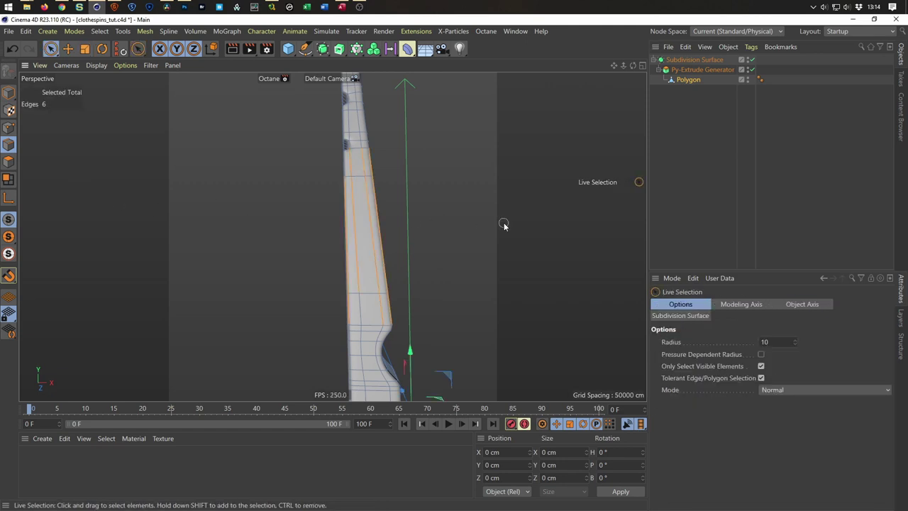
left_click(567, 183)
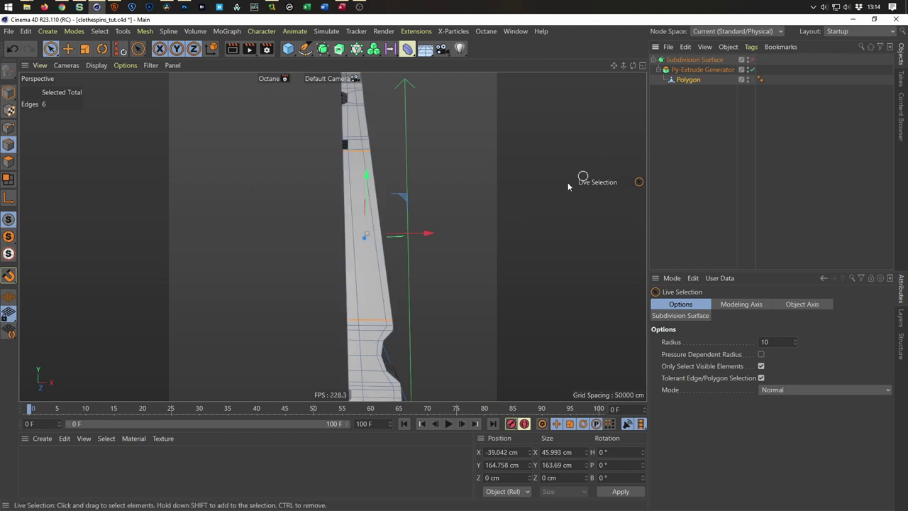
left_click_drag(331, 233, 492, 244)
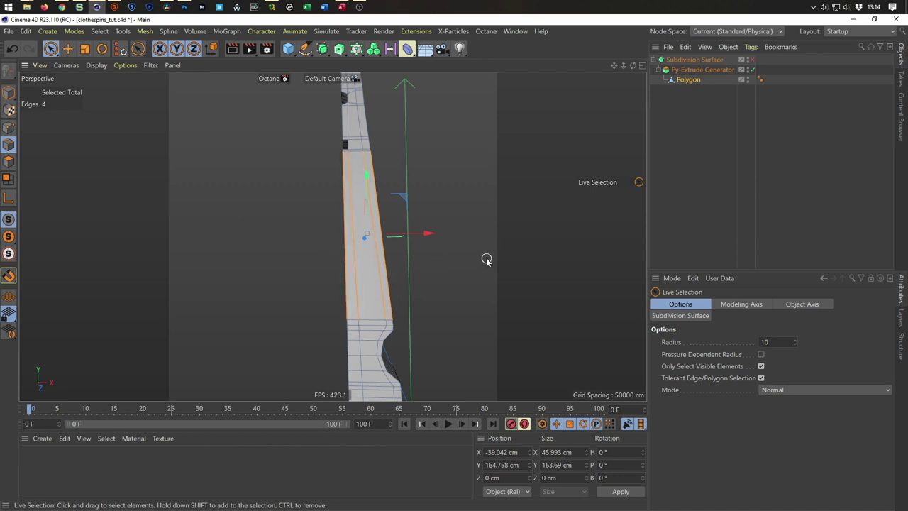
right_click(486, 258)
key("Return")
right_click(486, 259)
key("Return")
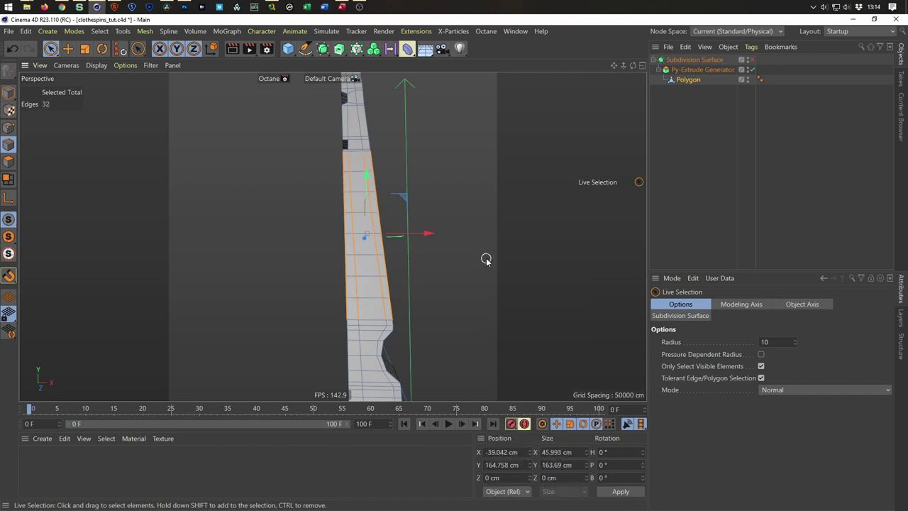
mouse_move(375, 284)
left_mouse_down("alt")
mouse_move(333, 237)
mouse_move(359, 224)
mouse_move(334, 235)
mouse_move(366, 262)
mouse_move(371, 308)
left_mouse_up("alt")
left_click(379, 335)
left_click_drag(387, 339, 464, 328)
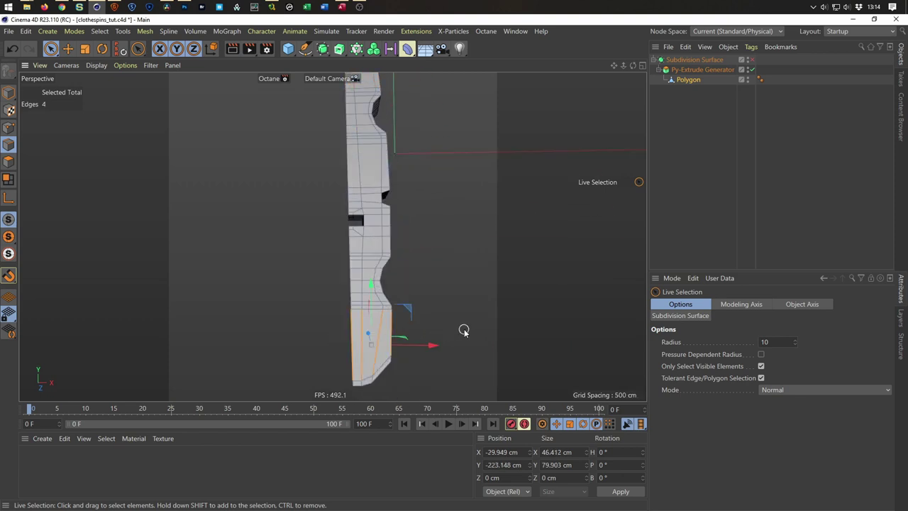
key("m")
key("Escape")
left_click(462, 325)
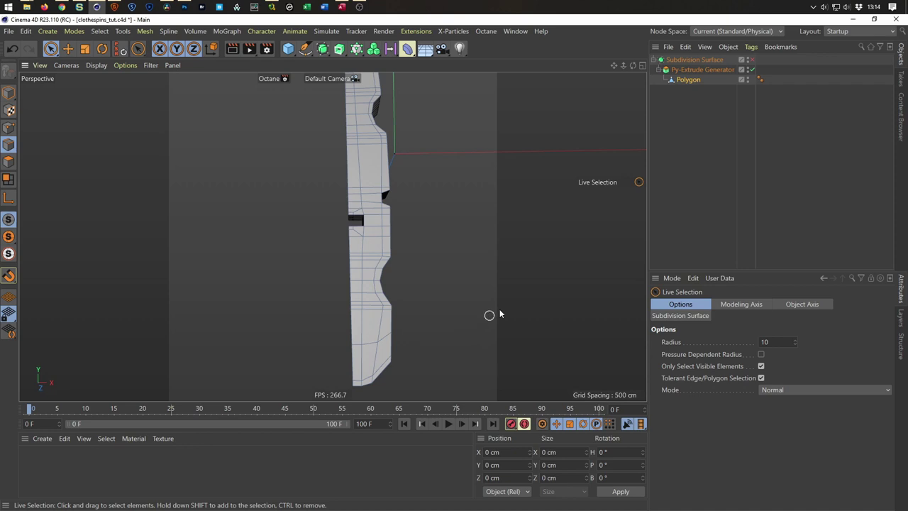
mouse_move(624, 113)
left_mouse_down("alt")
mouse_move(330, 217)
mouse_move(348, 336)
mouse_move(365, 220)
left_mouse_up("alt")
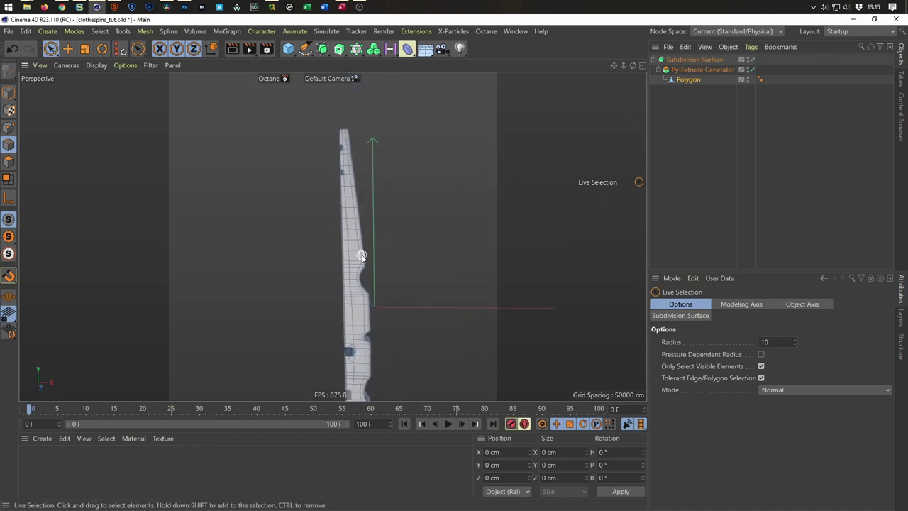
left_click_drag(360, 253, 404, 248, "alt")
mouse_move(363, 212)
left_mouse_down("alt")
mouse_move(279, 211)
mouse_move(358, 223)
mouse_move(355, 257)
mouse_move(340, 262)
left_mouse_up("alt")
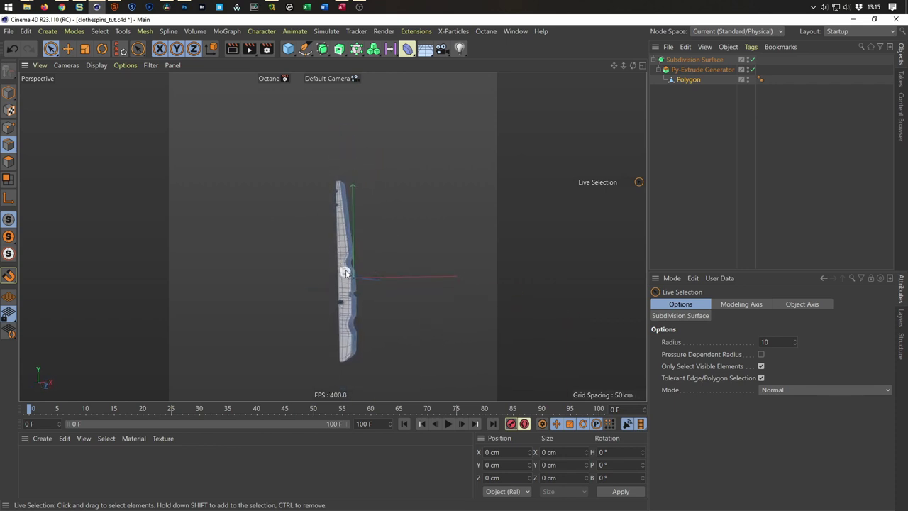
scroll(348, 267, "up", 5)
scroll(401, 238, "up", 3)
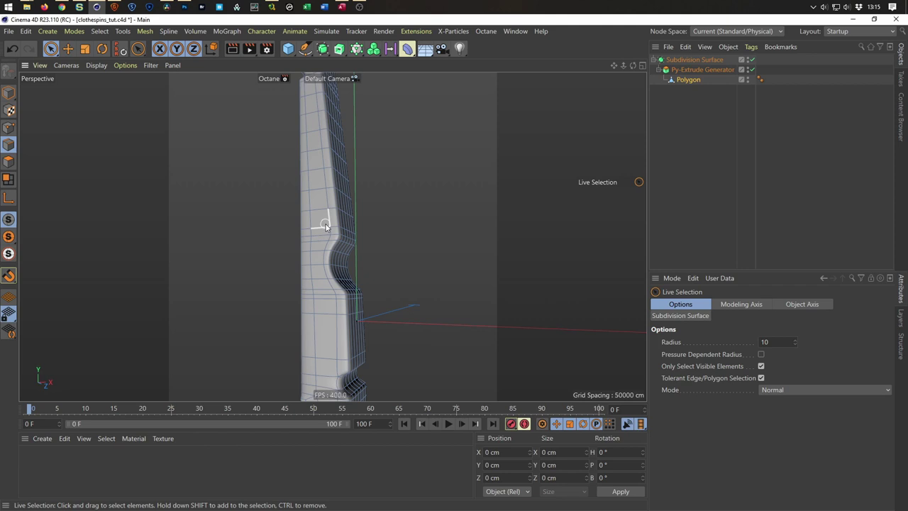
mouse_move(343, 152)
left_mouse_down("alt")
mouse_move(307, 200)
mouse_move(310, 245)
mouse_move(340, 221)
left_mouse_up("alt")
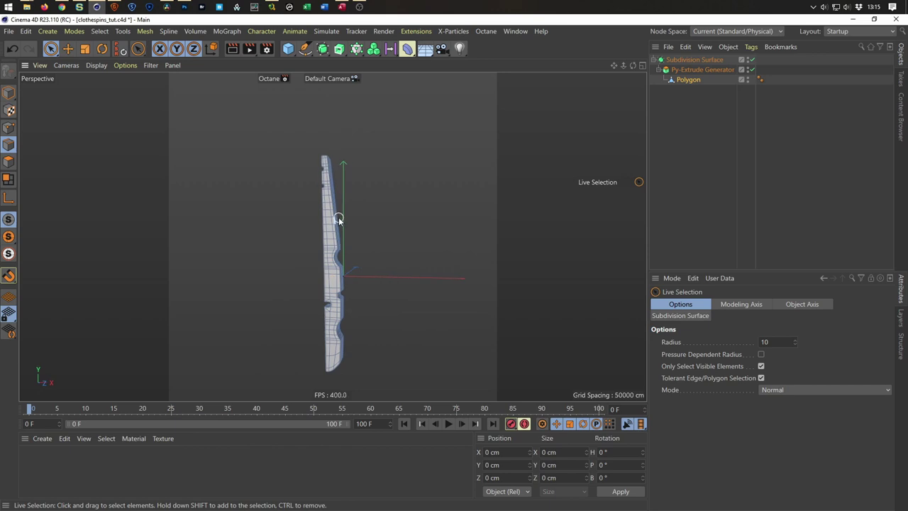
Check the pin against the front reference in the four-view layout, then select Py-Extrude Generator.
left_click(9, 93)
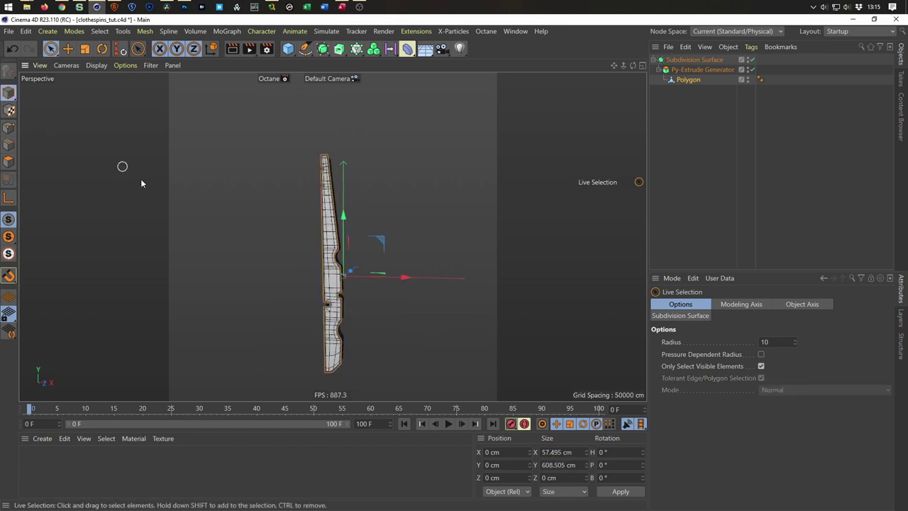
middle_click(334, 308)
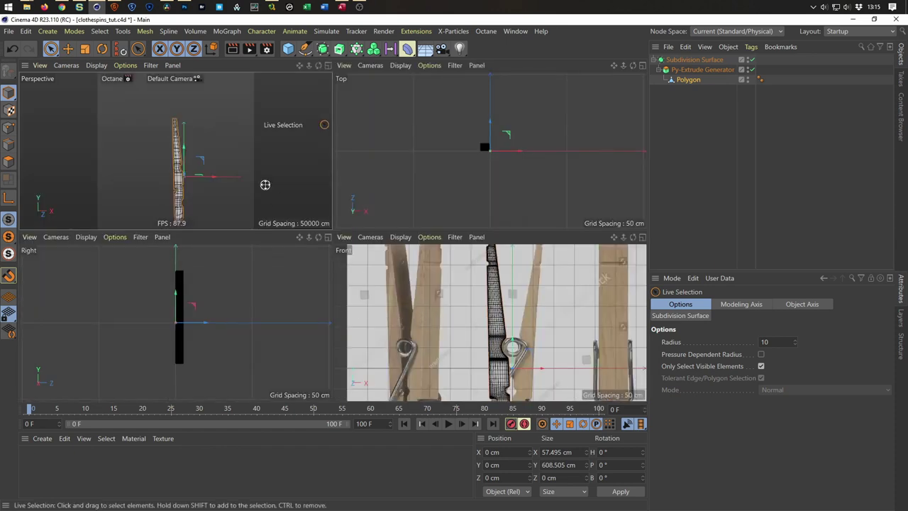
middle_click(258, 182)
scroll(372, 248, "up", 5)
middle_click_drag(372, 248, 361, 284, "alt")
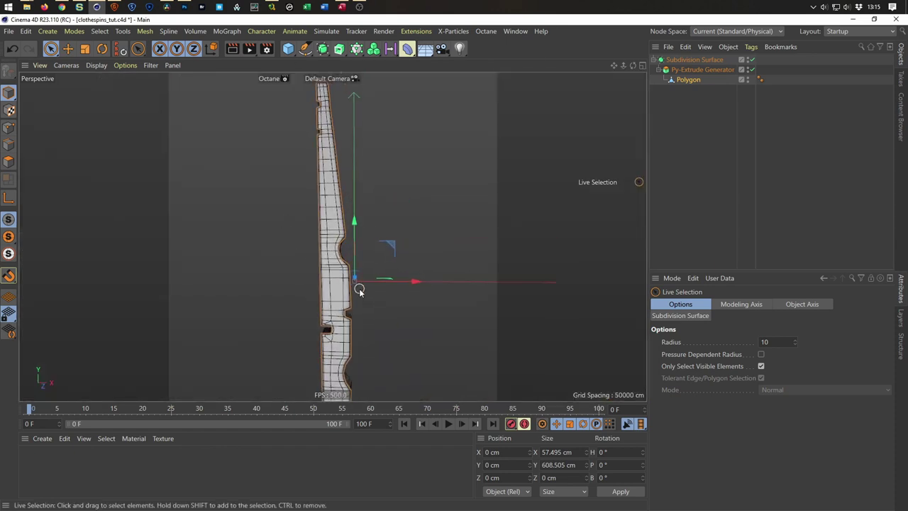
left_click(688, 71)
left_click_drag(333, 246, 380, 249, "alt")
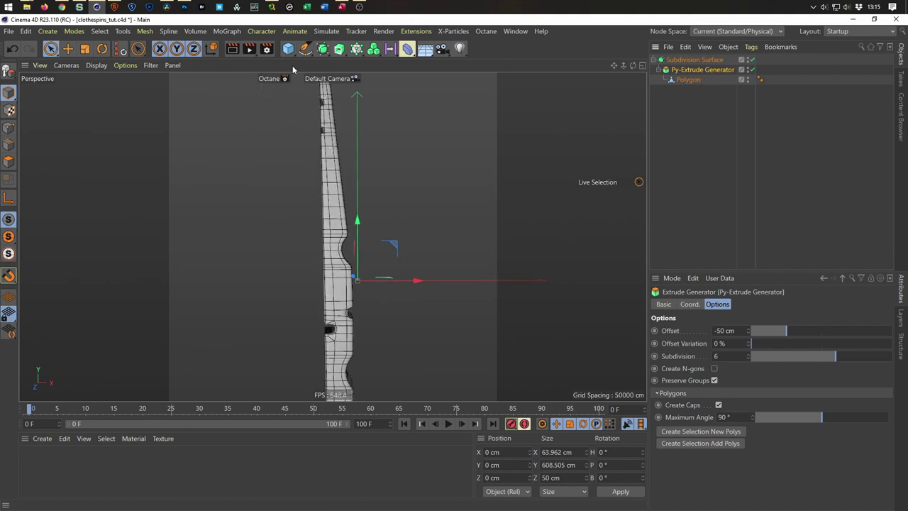
Nest the Py-Extrude in a new Symmetry object and move the Polygon half to X 5.458 cm.
left_click(339, 51)
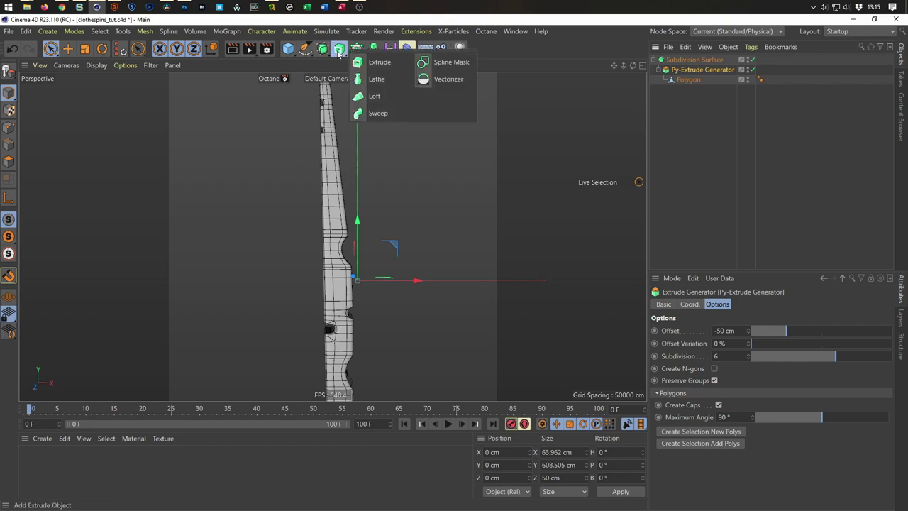
left_click(328, 47)
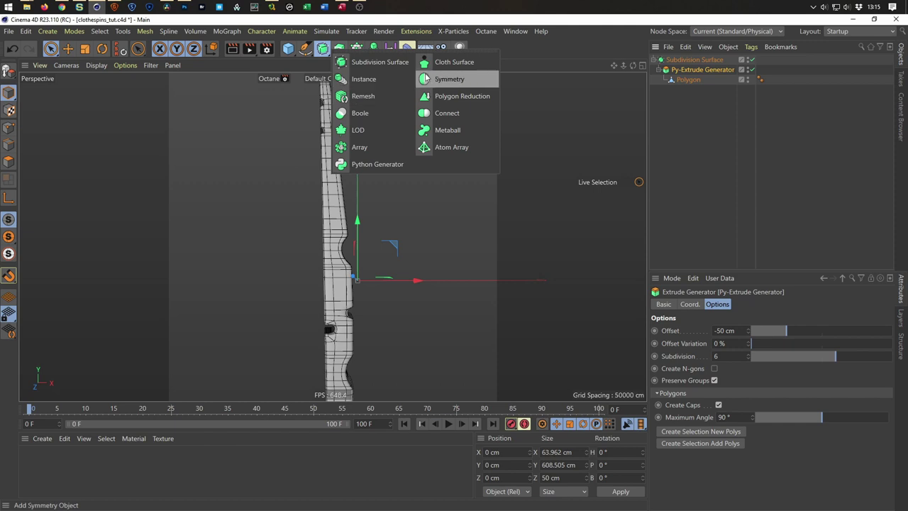
left_click(449, 79)
mouse_move(688, 65)
left_mouse_down()
mouse_move(695, 73)
mouse_move(688, 71)
left_mouse_up()
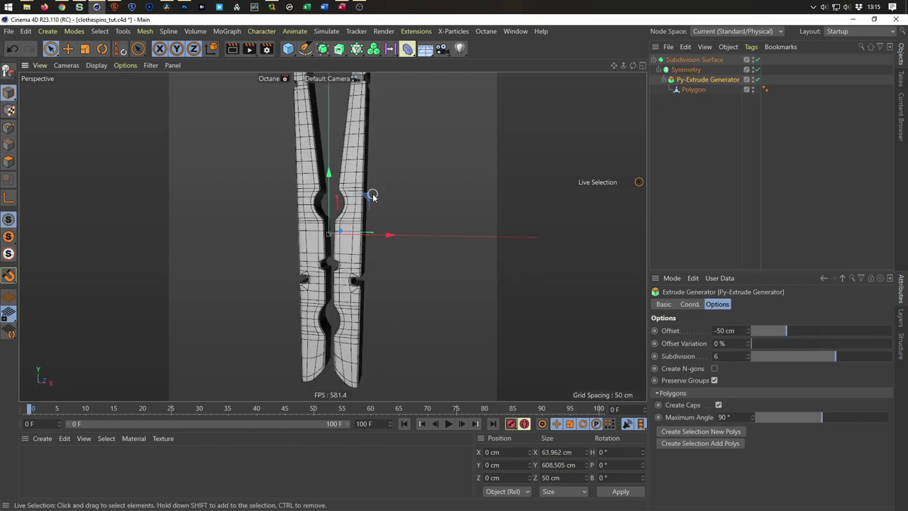
left_click(692, 90)
left_click_drag(387, 239, 390, 238)
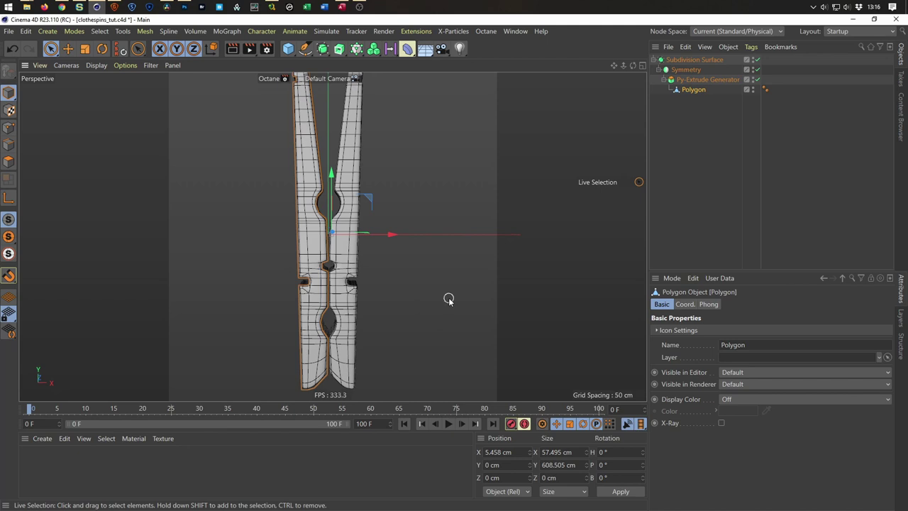
Reselect the Polygon half and nudge it back to X 2.652 cm.
scroll(336, 330, "up", 3)
scroll(345, 325, "up", 3)
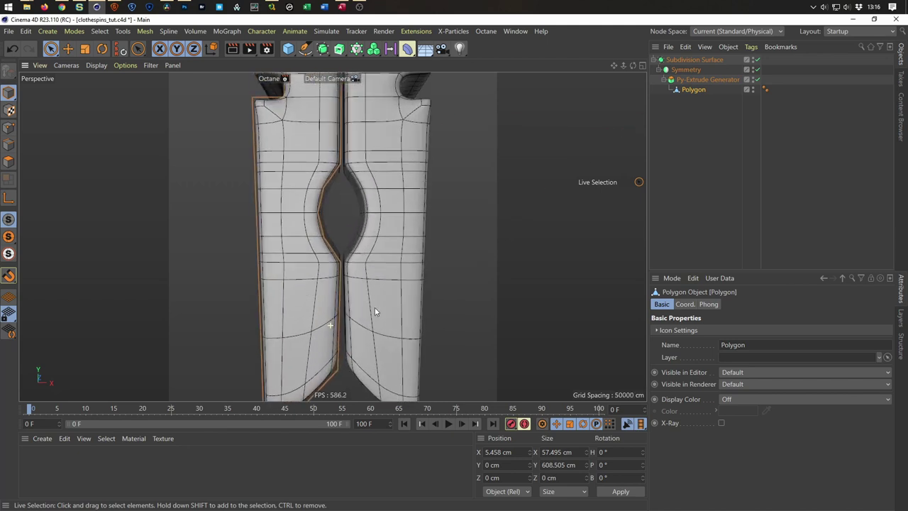
scroll(358, 313, "down", 2)
scroll(333, 324, "down", 2)
scroll(334, 325, "up", 2)
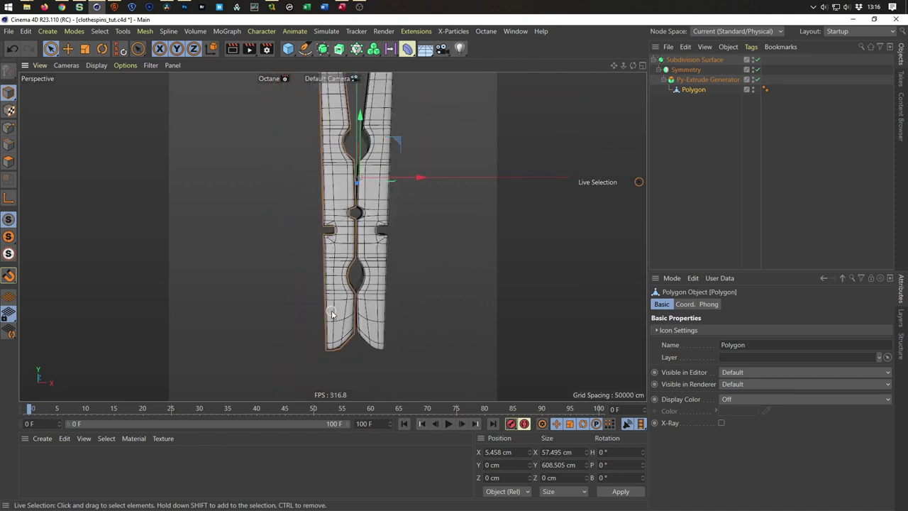
scroll(329, 326, "up", 2)
scroll(320, 329, "up", 2)
scroll(320, 330, "up", 2)
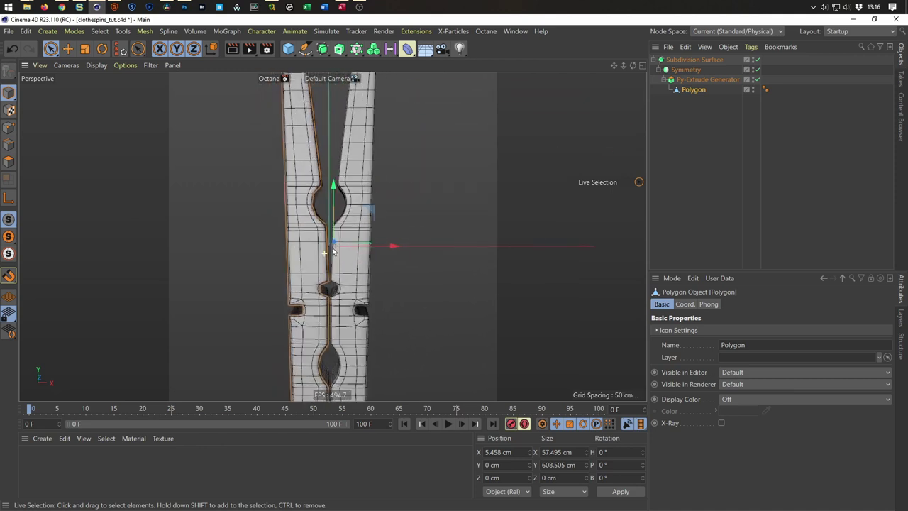
scroll(343, 273, "up", 2)
left_click(426, 318)
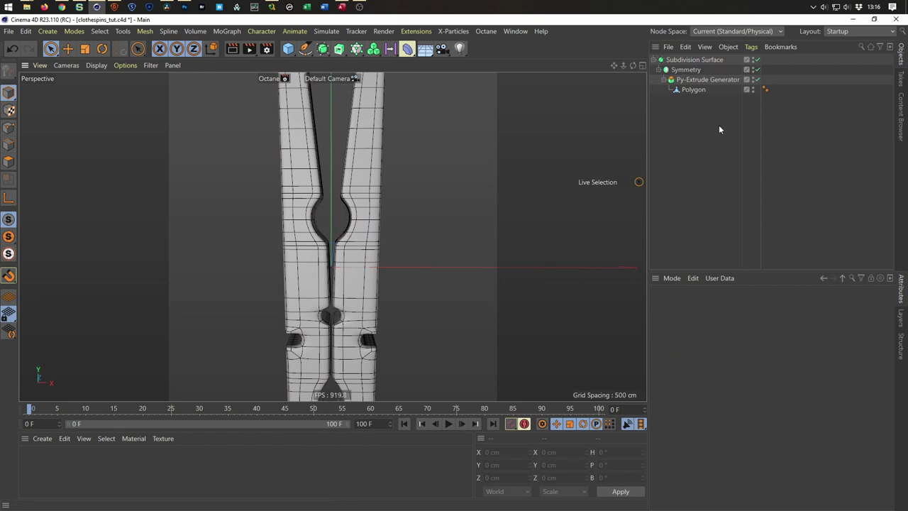
scroll(373, 263, "down", 2)
scroll(369, 209, "down", 3)
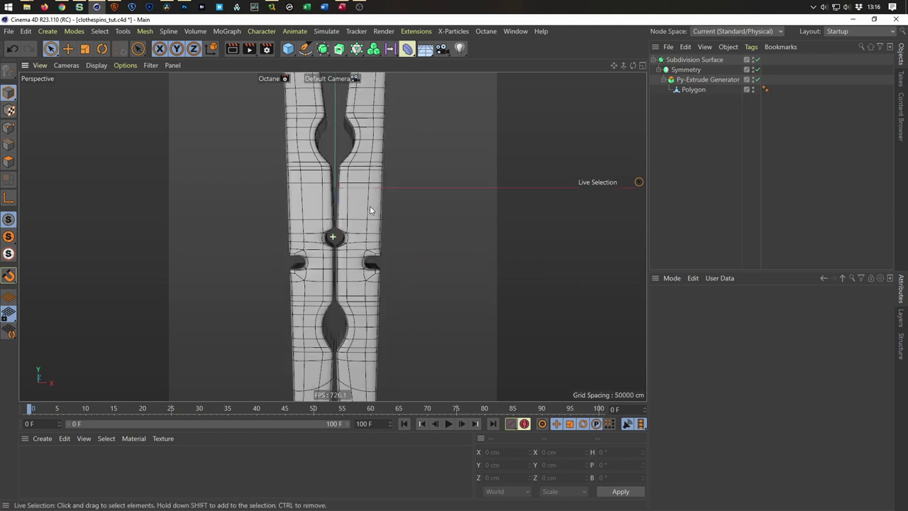
left_click(693, 90)
left_click_drag(407, 188, 397, 189)
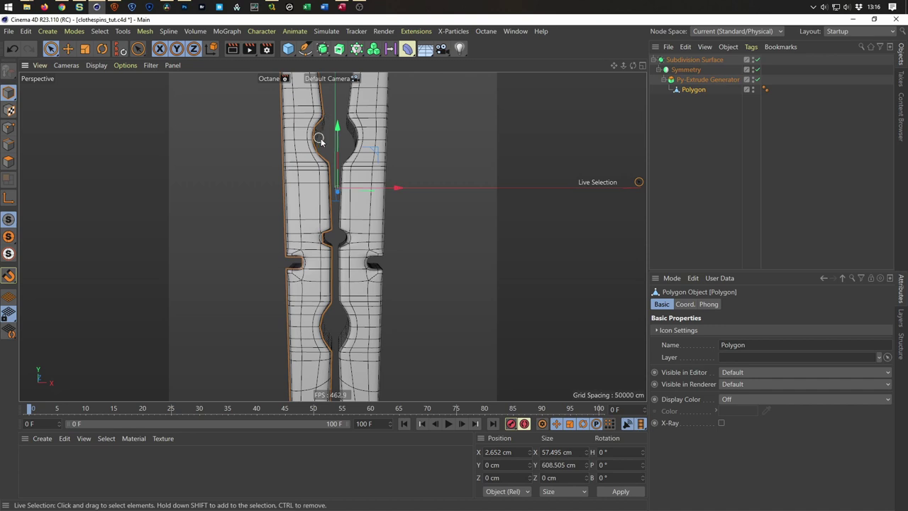
Switch to the four-view layout and maximize the Front view.
middle_click_drag(353, 199, 353, 137, "alt")
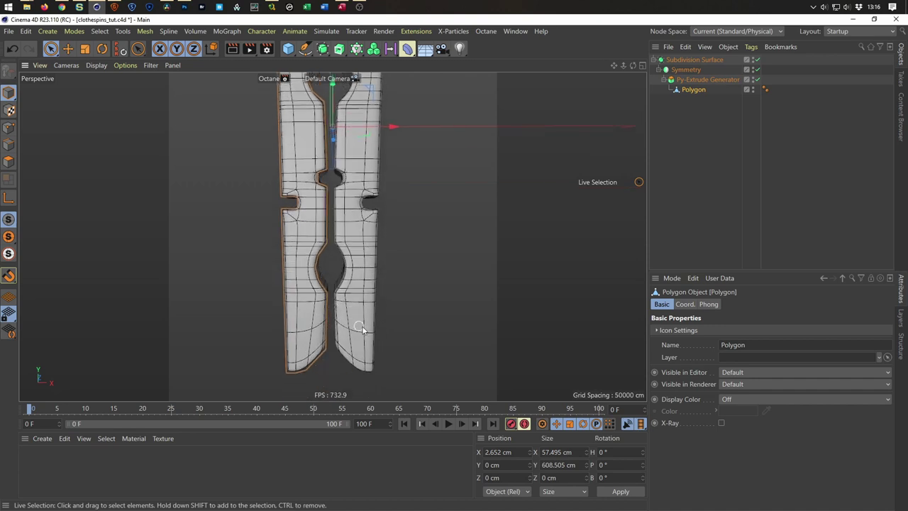
middle_click(426, 279)
middle_click(438, 319)
middle_click_drag(395, 300, 383, 272, "alt")
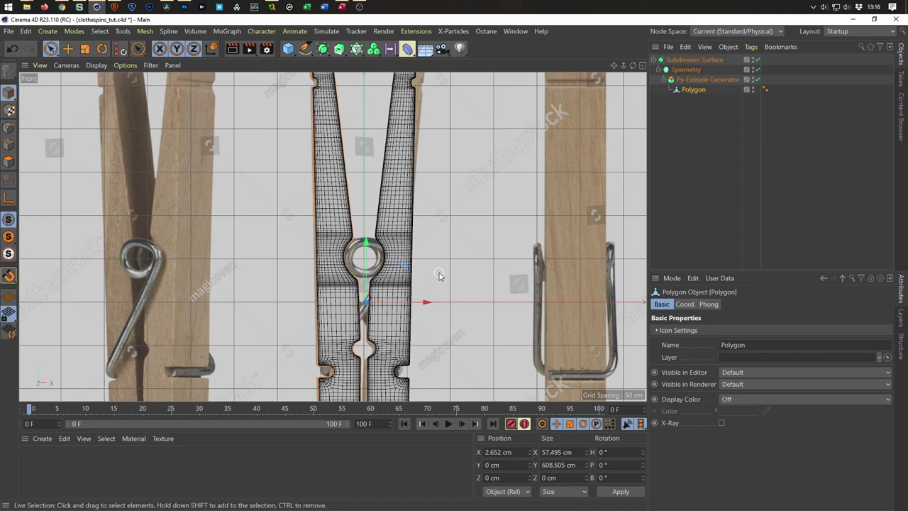
Turn off the front view's background picture and display Gouraud Shading (Lines).
key("shift+v")
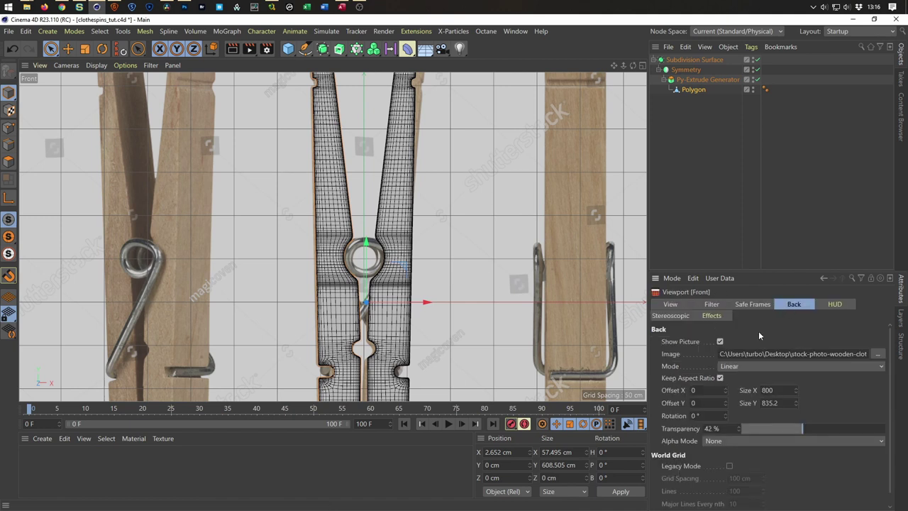
left_click(720, 342)
middle_click_drag(397, 240, 381, 214, "alt")
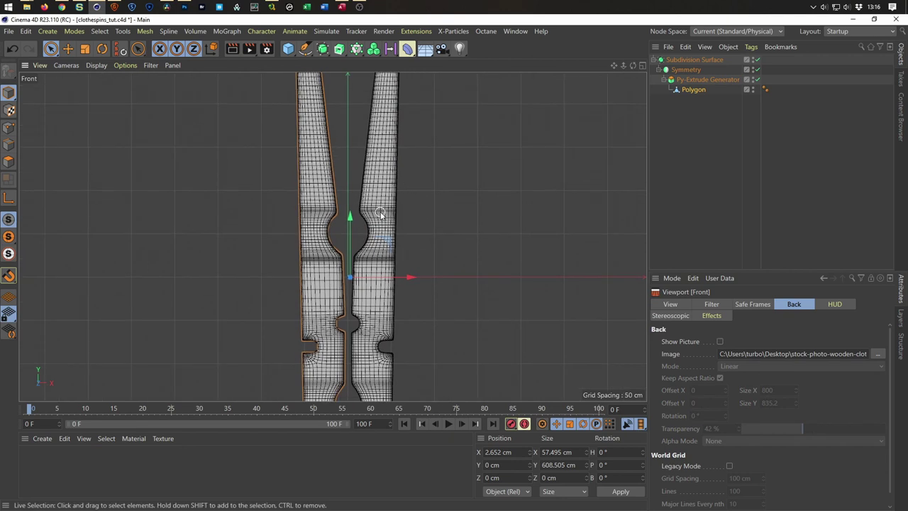
key("n")
key("b")
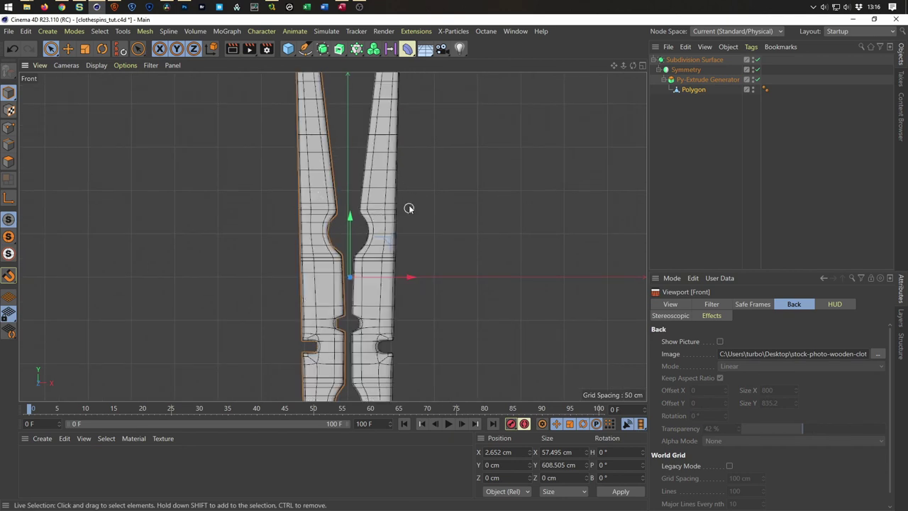
left_click(436, 309)
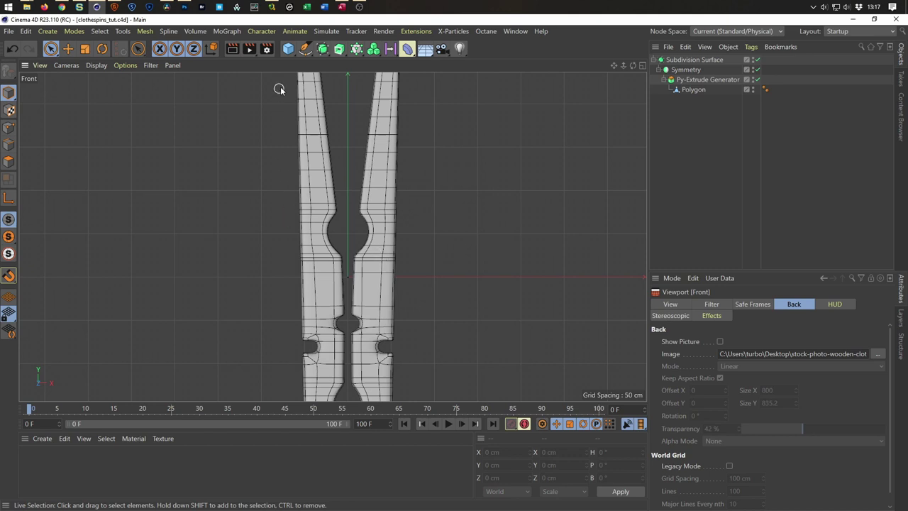
Add a Helix, scale it to about 42.8 cm and raise it to Y 52.453 cm into the pin's hole.
left_click(305, 49)
left_click(412, 97)
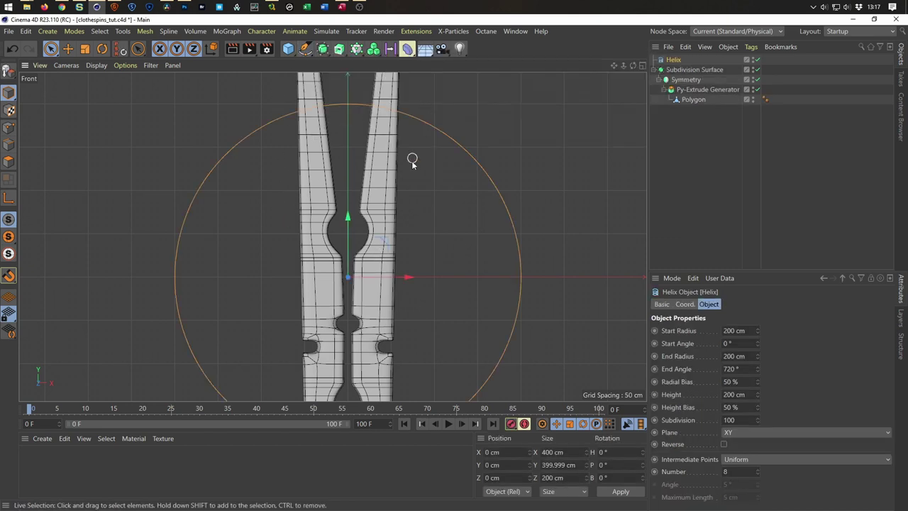
key("t")
left_click_drag(466, 291, 100, 351)
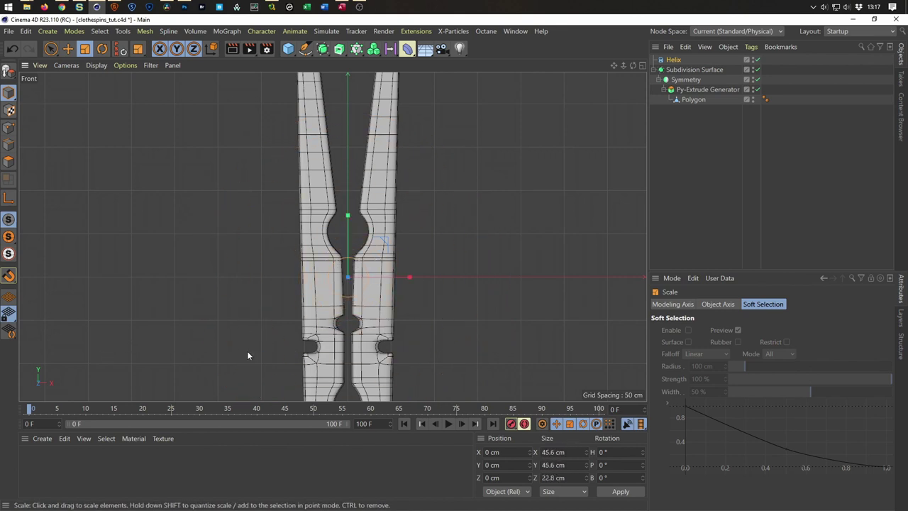
key("e")
left_click_drag(348, 219, 347, 173)
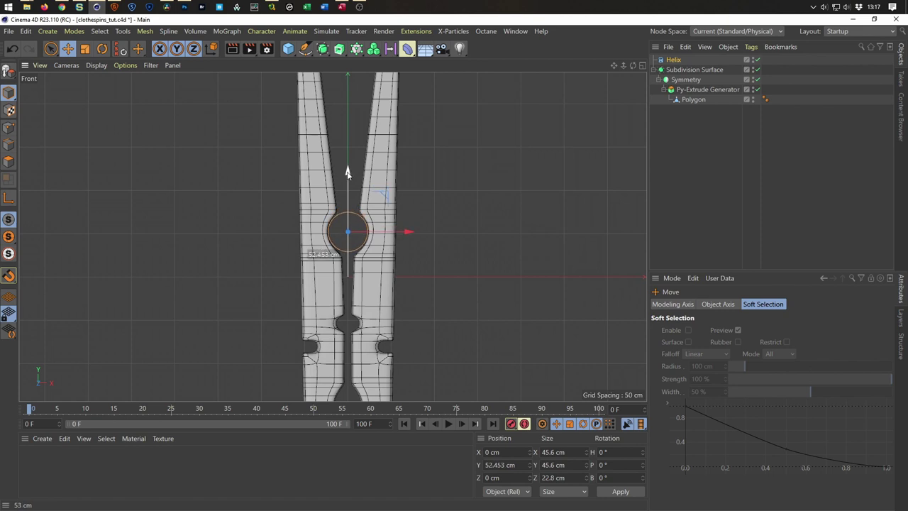
scroll(343, 224, "up", 3)
scroll(342, 224, "up", 3)
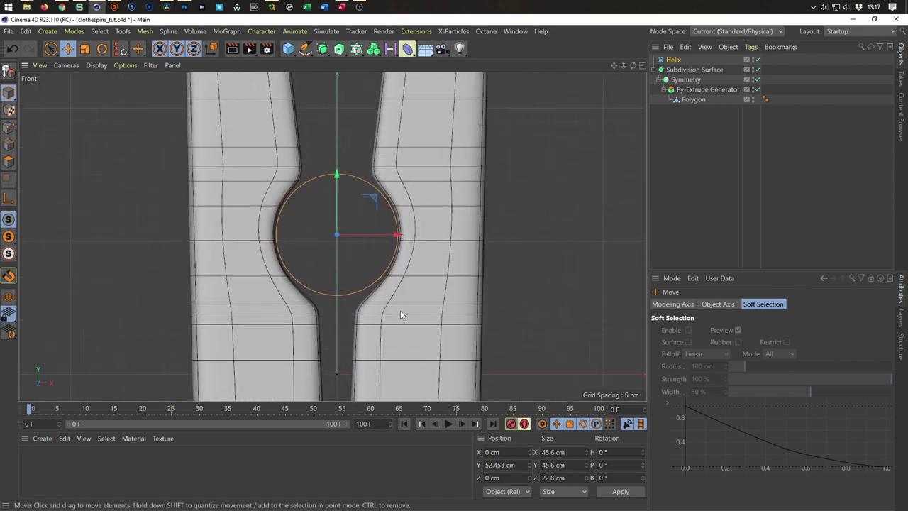
key("t")
left_click_drag(402, 322, 379, 332)
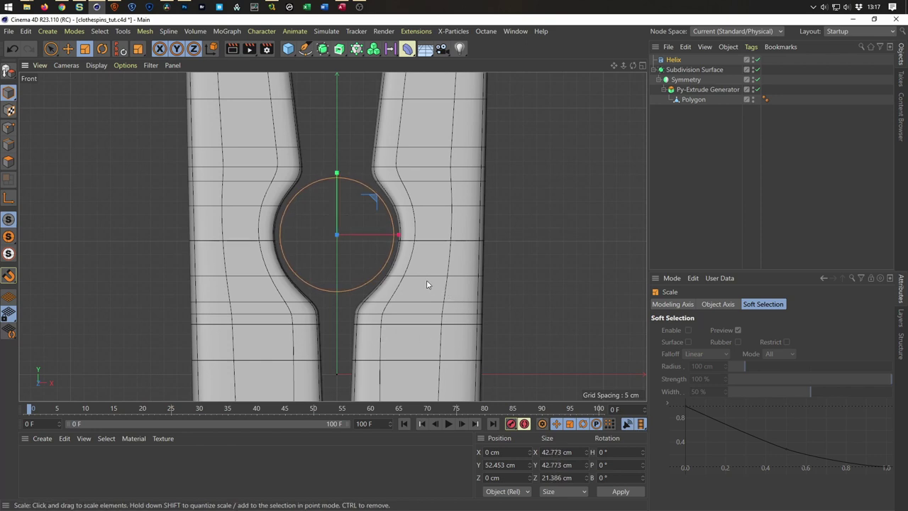
In the maximized Right view, slide the Helix along Z to 52.756 cm, level with the pin's edge.
middle_click(419, 298)
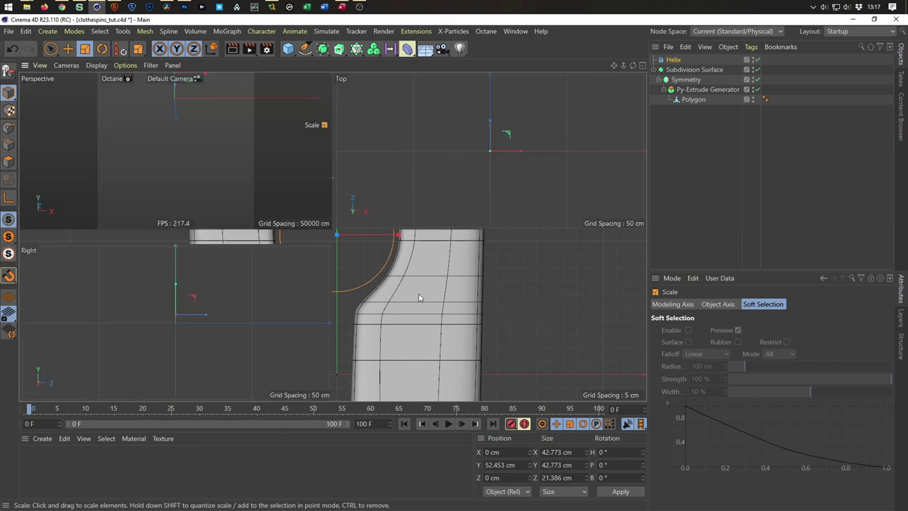
middle_click(228, 159)
middle_click(276, 355)
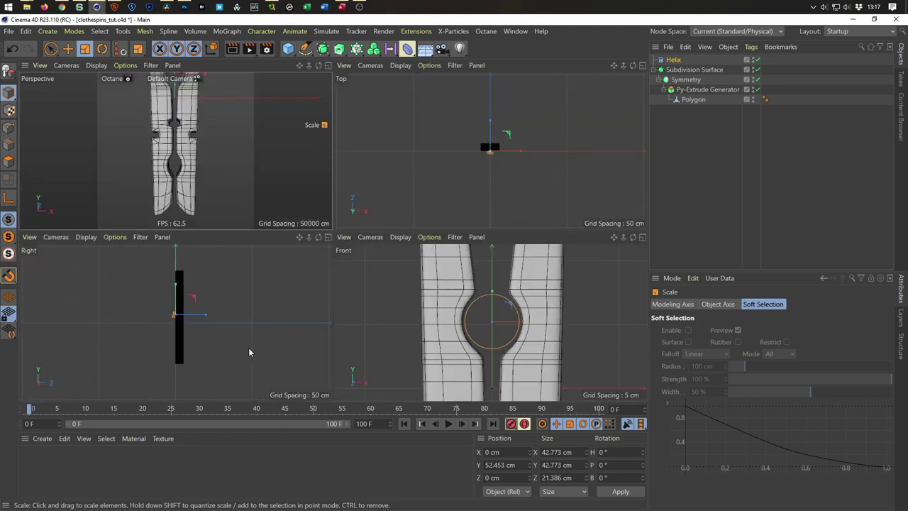
middle_click(248, 352)
scroll(332, 231, "up", 2)
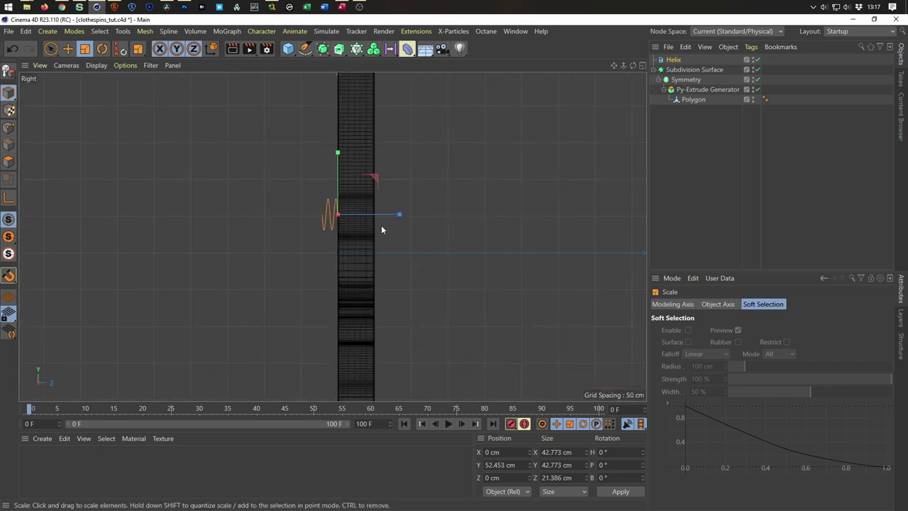
key("e")
mouse_move(395, 216)
left_mouse_down()
mouse_move(432, 215)
mouse_move(416, 215)
left_mouse_up()
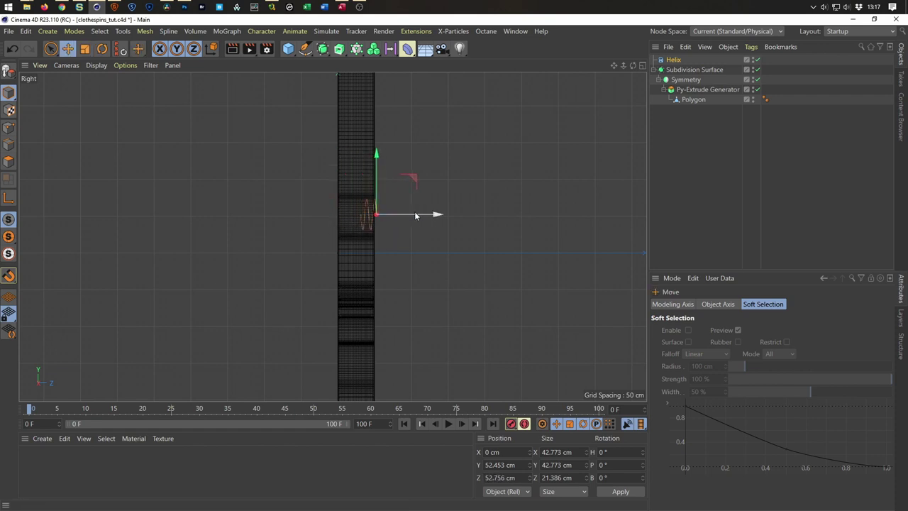
scroll(419, 204, "up", 1)
scroll(440, 199, "up", 2)
scroll(421, 213, "up", 1)
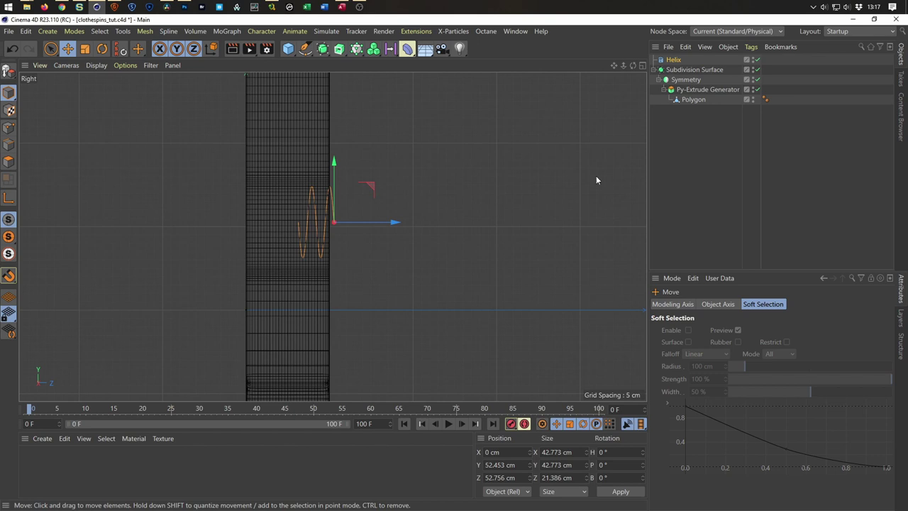
Raise the Helix height a few centimetres and nudge it along Z to about 57.288 cm.
left_click(673, 60)
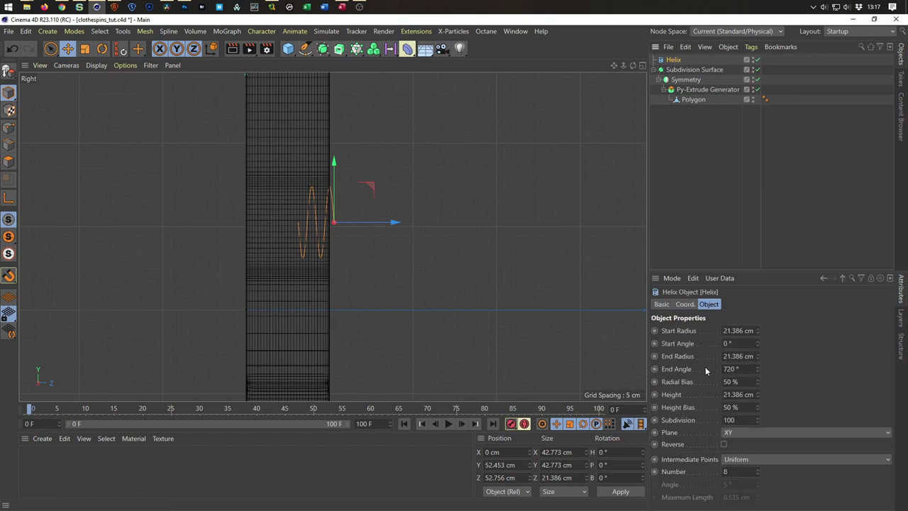
mouse_move(757, 394)
left_mouse_down()
mouse_move(757, 369)
mouse_move(758, 392)
left_mouse_up()
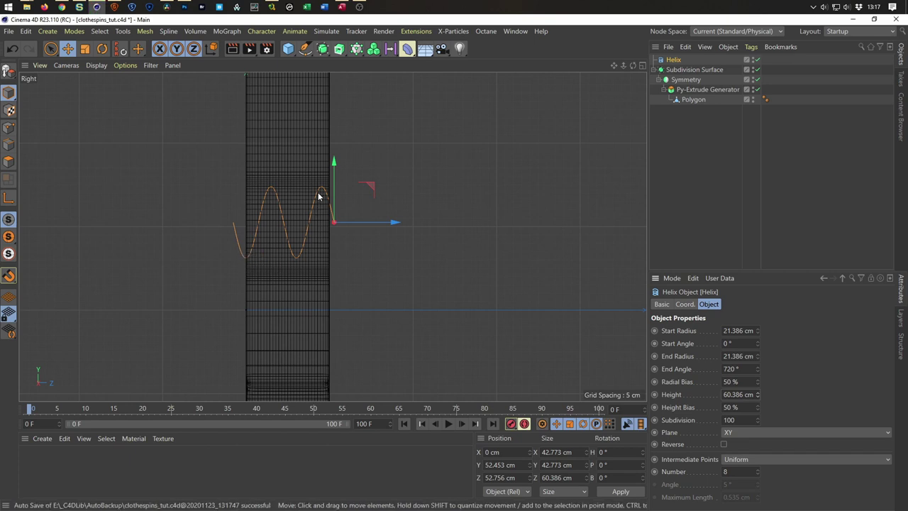
left_click_drag(394, 223, 399, 223)
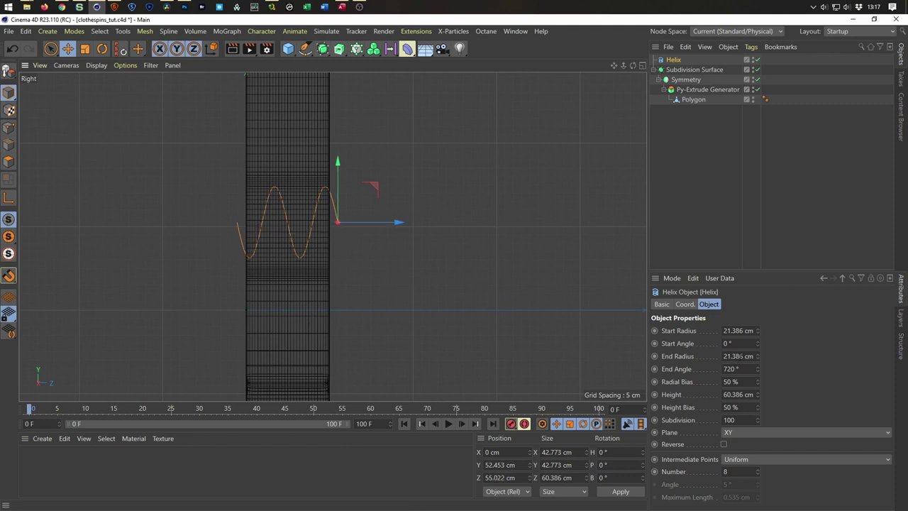
left_click(757, 393)
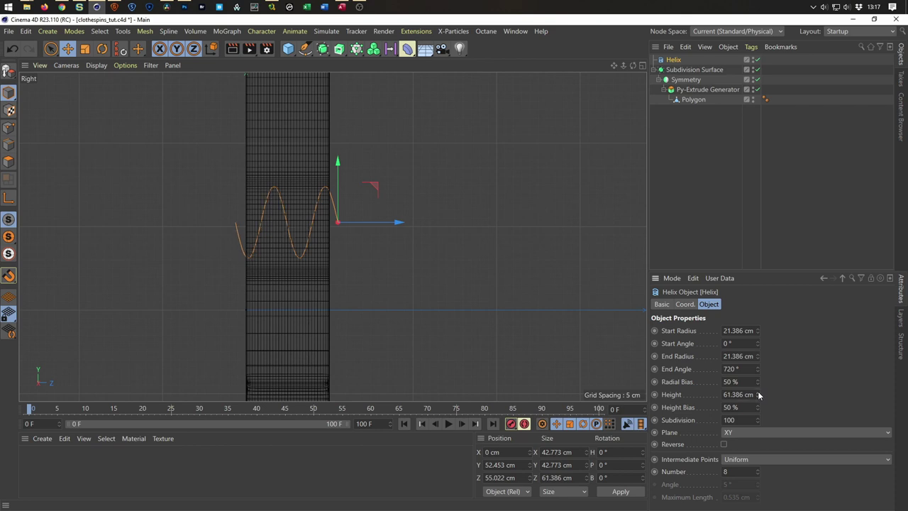
left_click(757, 393)
left_click(758, 394)
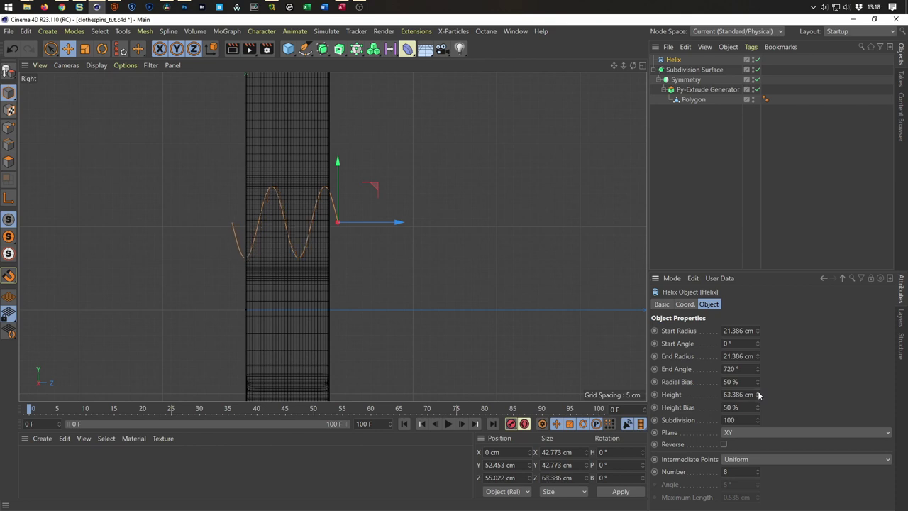
left_click_drag(396, 223, 402, 223)
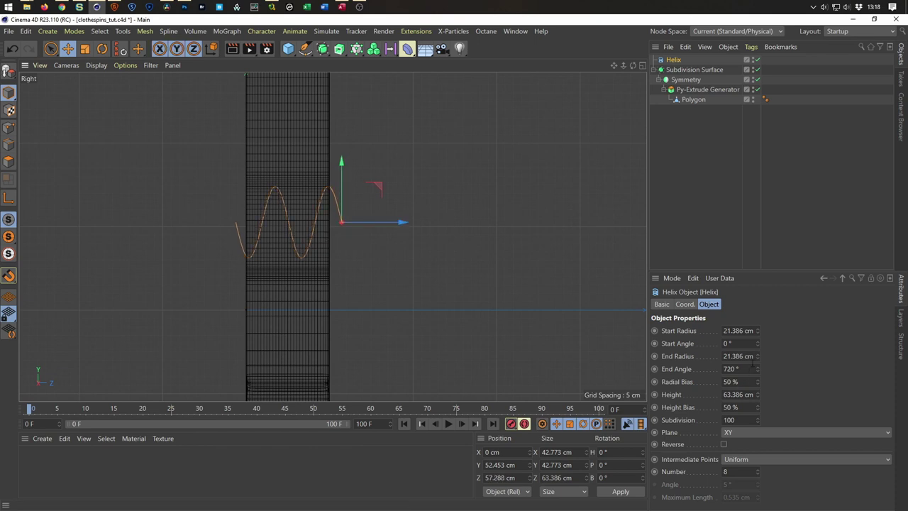
left_click(757, 393)
left_click(758, 393)
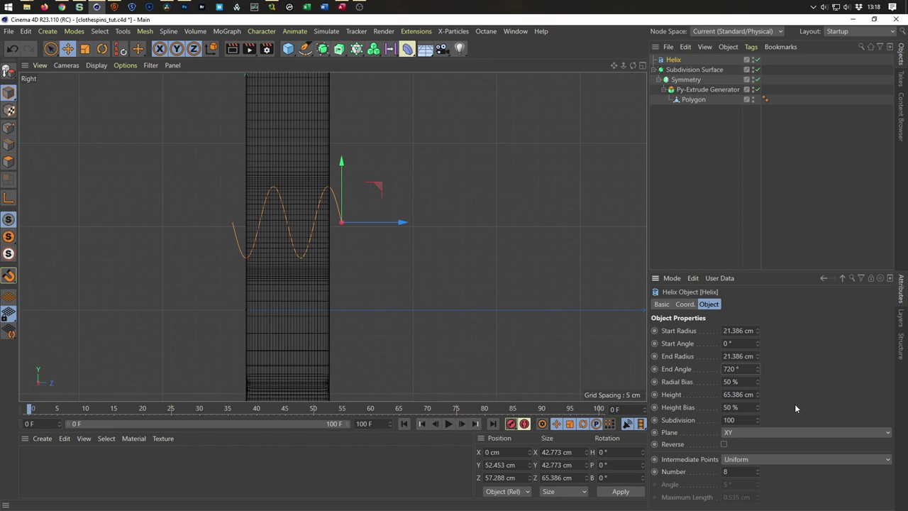
Double the Helix End Angle to 1440° and return to a framed Perspective view.
type("*2")
key("Return")
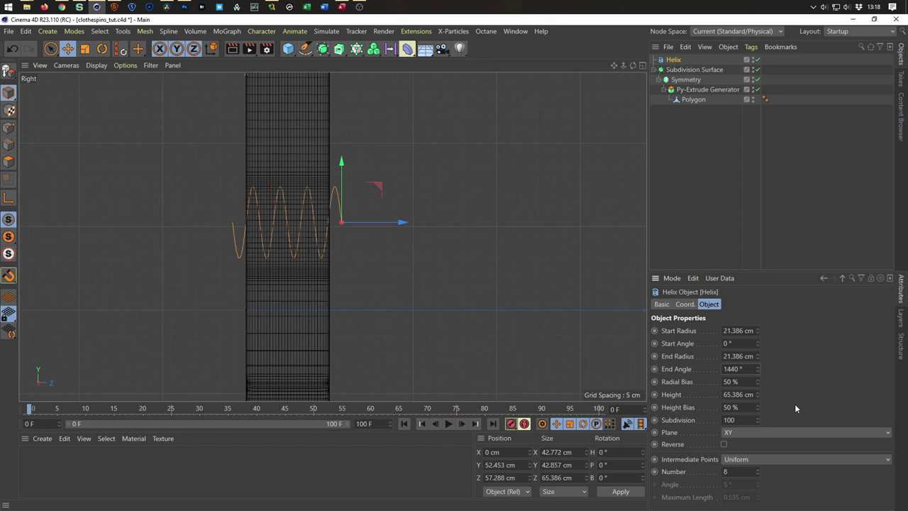
middle_click(452, 287)
middle_click(268, 151)
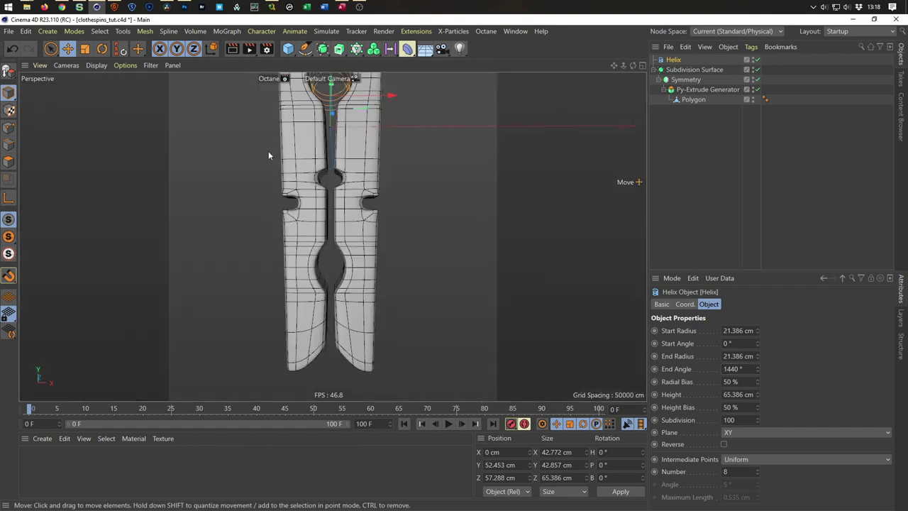
key("o")
mouse_move(305, 262)
left_mouse_down("alt")
mouse_move(318, 271)
mouse_move(358, 263)
left_mouse_up("alt")
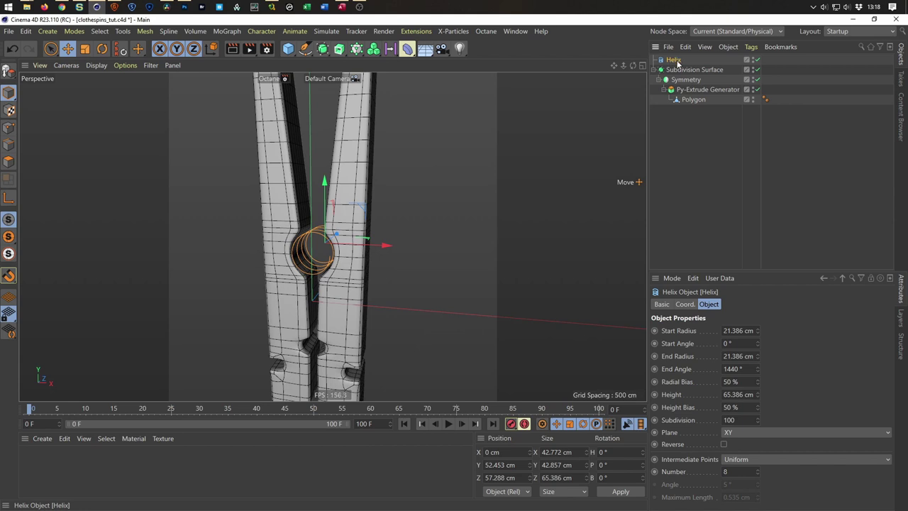
left_click(307, 51)
Create a Circle spline with a 4 cm radius.
left_click(414, 79)
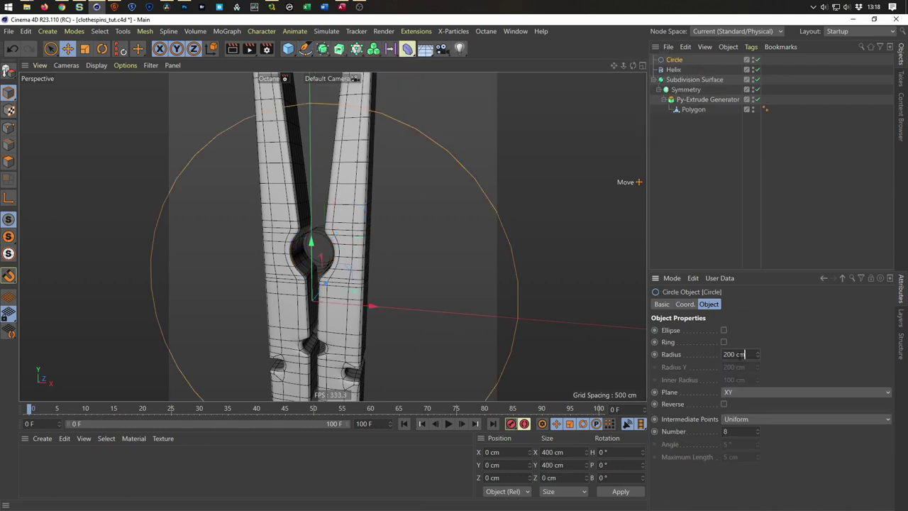
type("4")
key("Return")
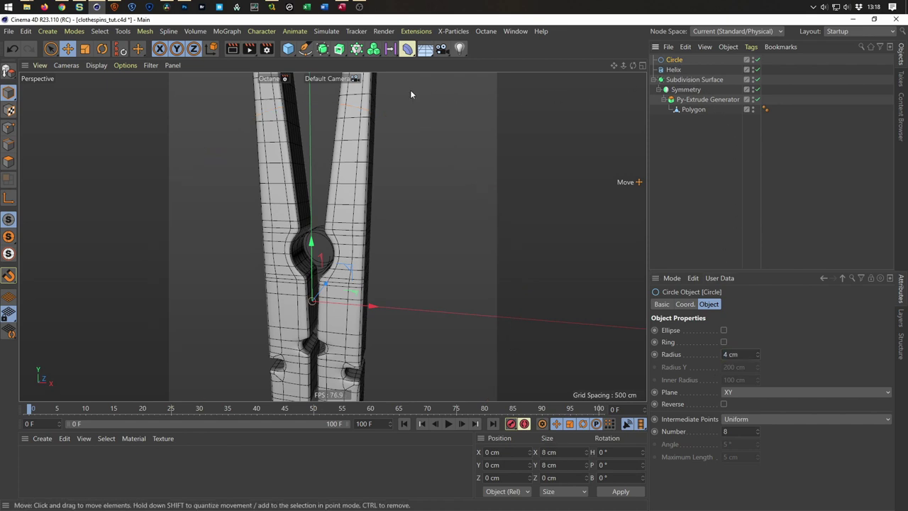
Add a Sweep holding the Circle and place the Helix under it as the path, forming the spring.
left_click(339, 50)
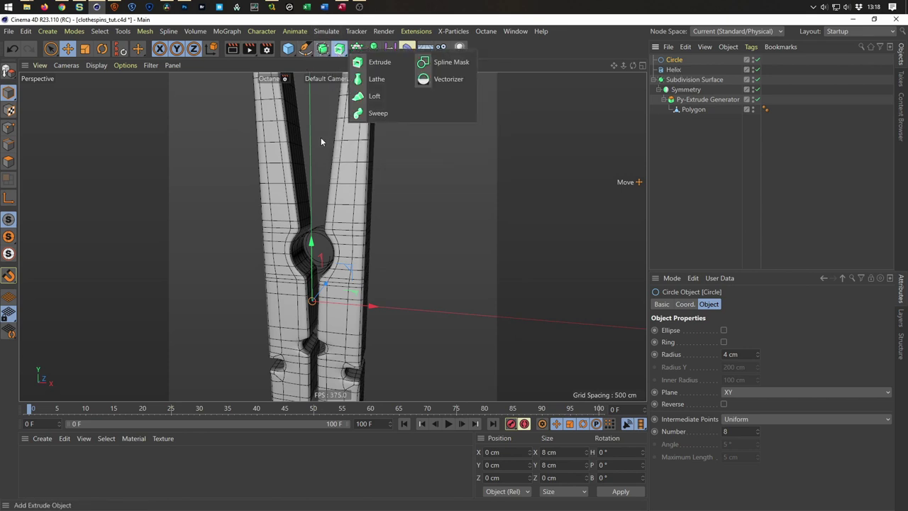
left_click(377, 113, "alt")
left_click_drag(673, 81, 678, 74)
mouse_move(256, 287)
left_mouse_down("alt")
mouse_move(367, 230)
mouse_move(236, 252)
mouse_move(254, 209)
mouse_move(324, 222)
left_mouse_up("alt")
scroll(269, 273, "up", 5)
scroll(366, 229, "down", 3)
scroll(261, 232, "up", 3)
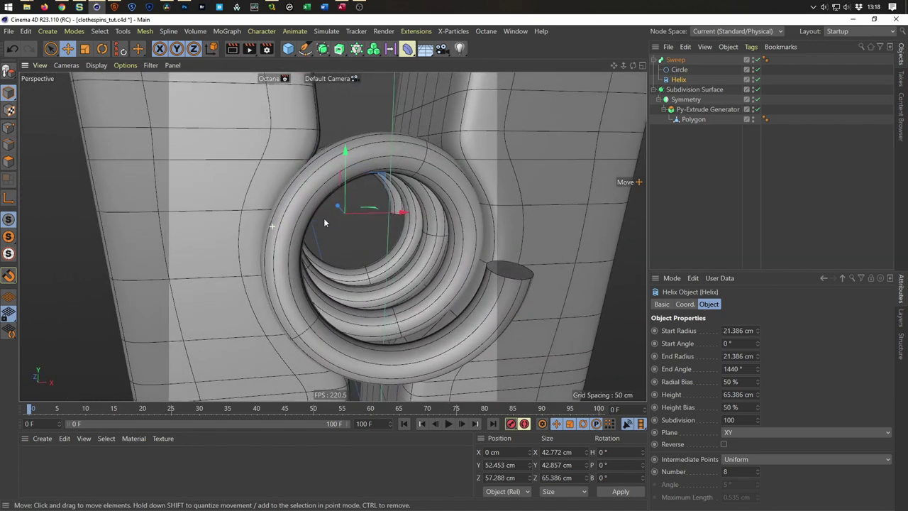
middle_click(324, 222)
middle_click(496, 289)
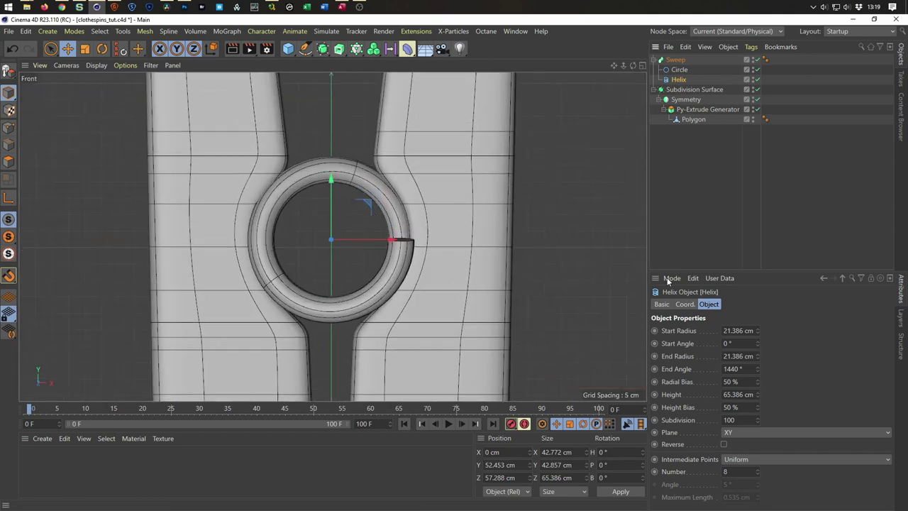
Set the Helix Start Radius and End Radius to 20 cm.
left_click(751, 331)
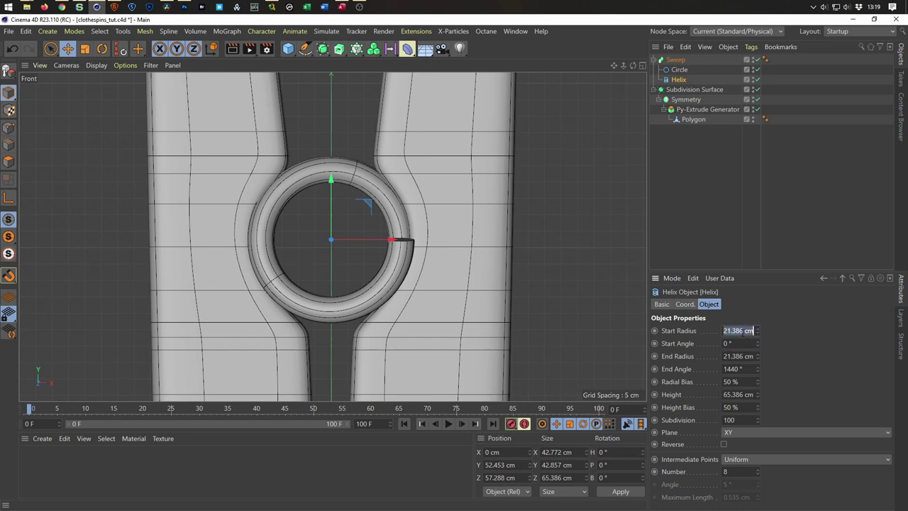
type("20")
key("Tab")
type("20")
key("Return")
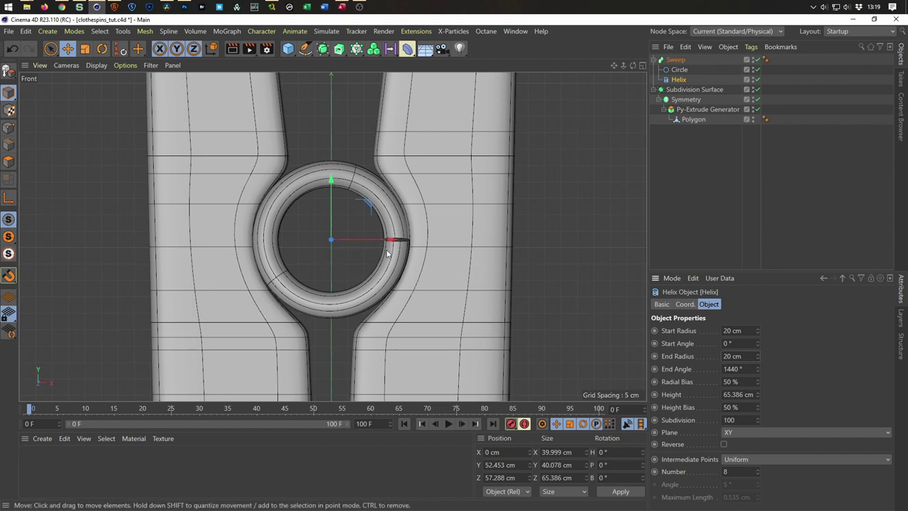
Rotate the helix to -185° pitch in the Perspective view.
middle_click(359, 262)
middle_click(227, 173)
mouse_move(279, 229)
left_mouse_down("alt")
mouse_move(370, 213)
mouse_move(374, 222)
left_mouse_up("alt")
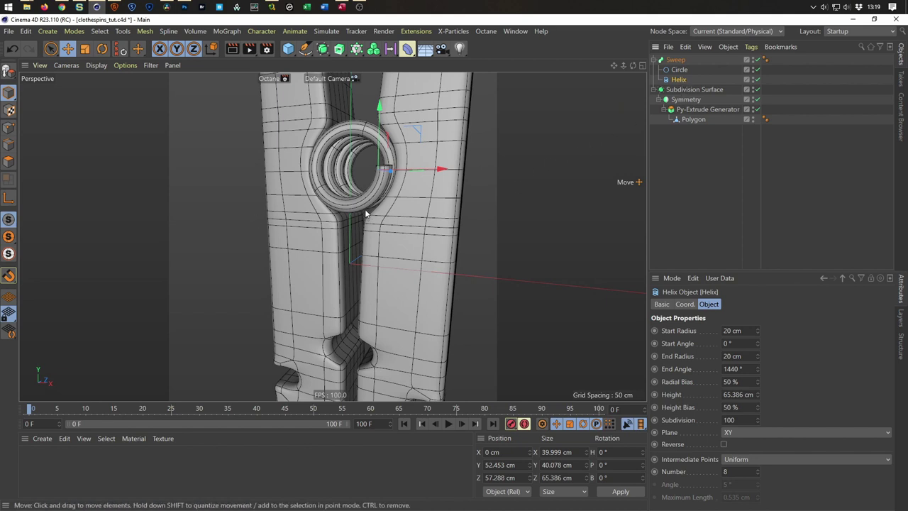
key("r")
mouse_move(369, 160)
left_mouse_down()
mouse_move(418, 123)
mouse_move(422, 245)
mouse_move(413, 182)
left_mouse_up()
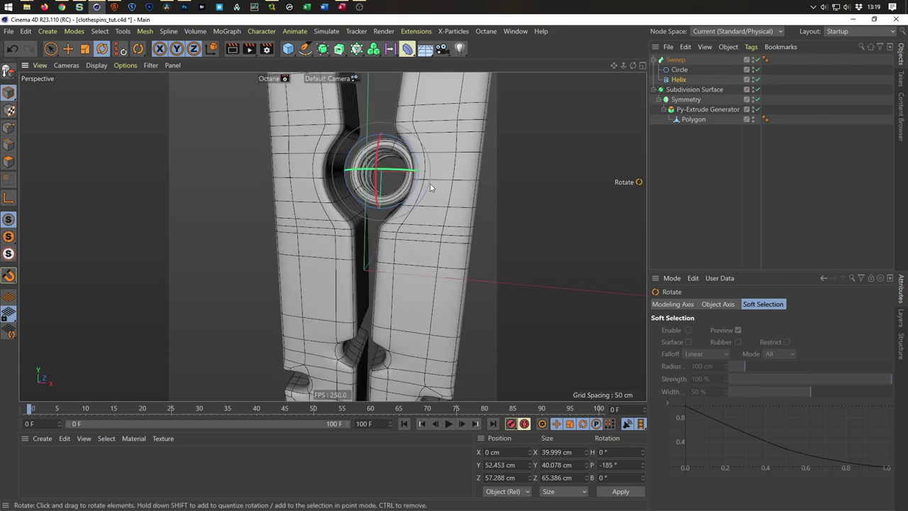
Undo the spring's rotation and make the End Angle -1440° to reverse the winding.
key("ctrl+z")
left_click_drag(425, 191, 465, 205, "alt")
left_click(679, 79)
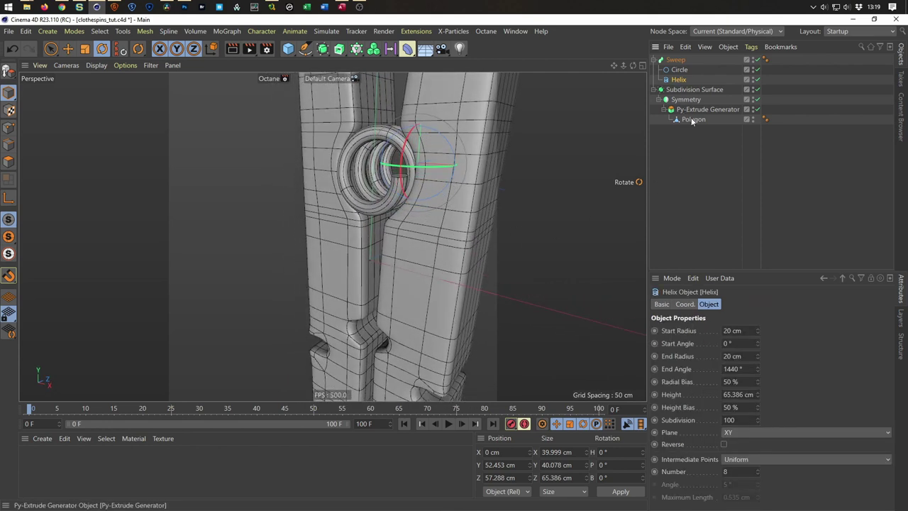
left_click(741, 368)
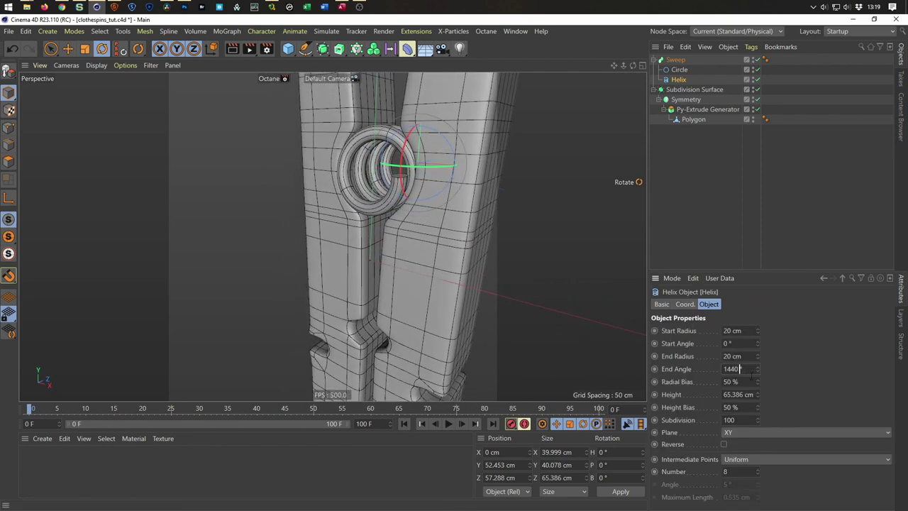
type("-")
key("Return")
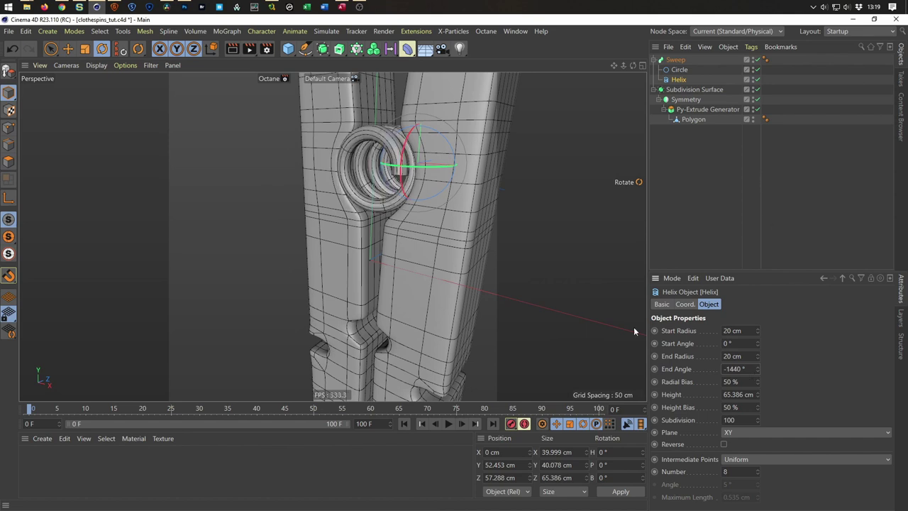
Fine-tune the helix End Angle to -1470°.
mouse_move(391, 257)
left_mouse_down("alt")
mouse_move(310, 227)
mouse_move(297, 226)
mouse_move(277, 253)
mouse_move(281, 227)
left_mouse_up("alt")
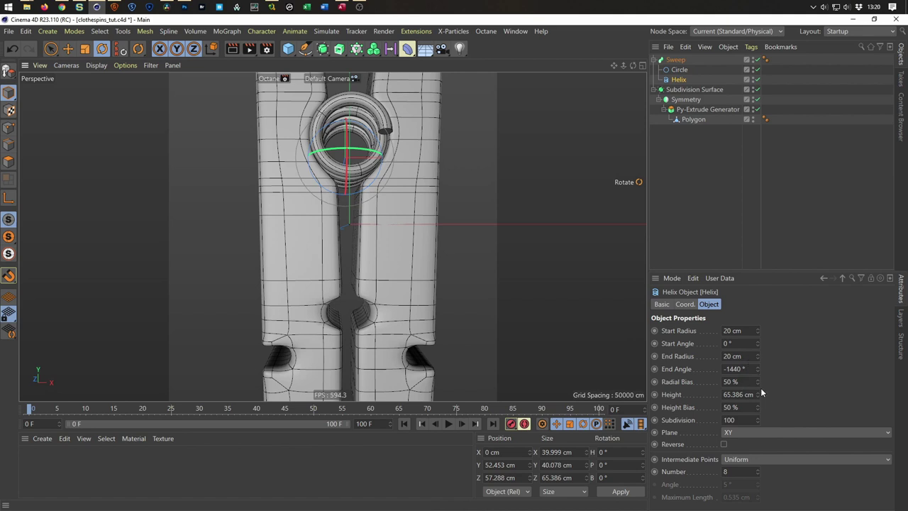
left_click(758, 367)
left_click_drag(758, 370, 758, 392)
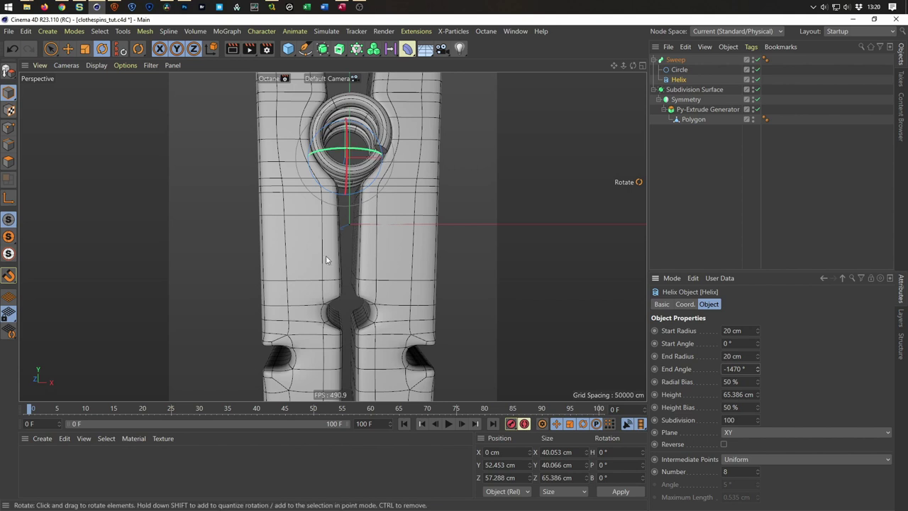
left_click(758, 371)
left_click(758, 371)
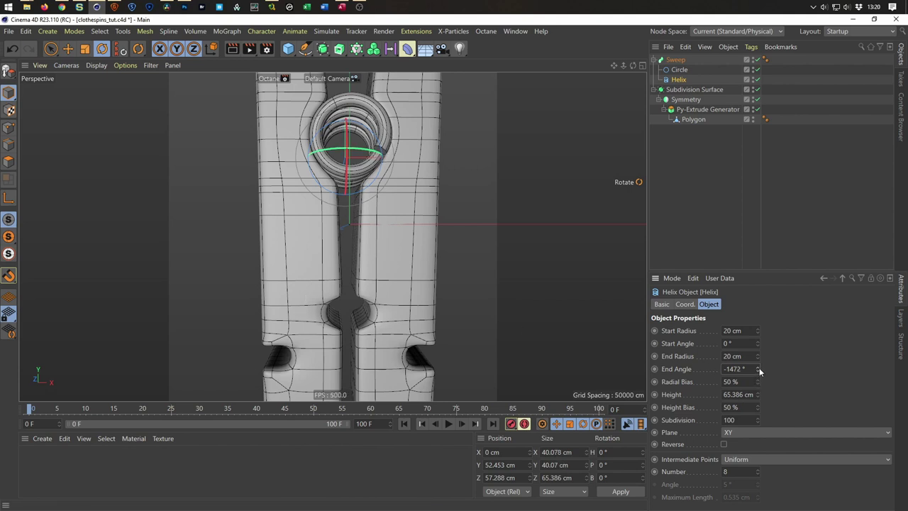
left_click(759, 368)
left_click(759, 367)
left_click(759, 367)
left_click(759, 371)
left_click(759, 371)
left_click(758, 371)
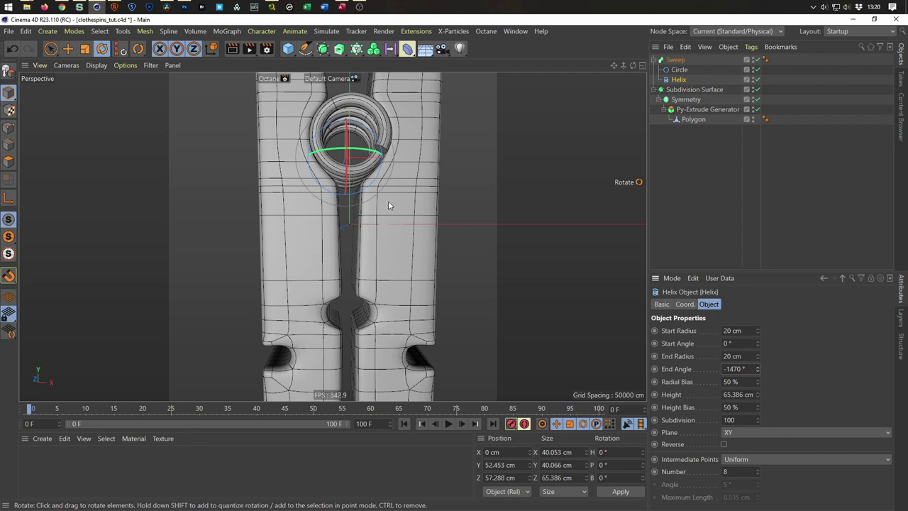
mouse_move(388, 201)
left_mouse_down("alt")
mouse_move(446, 213)
mouse_move(374, 219)
mouse_move(529, 215)
mouse_move(403, 237)
left_mouse_up("alt")
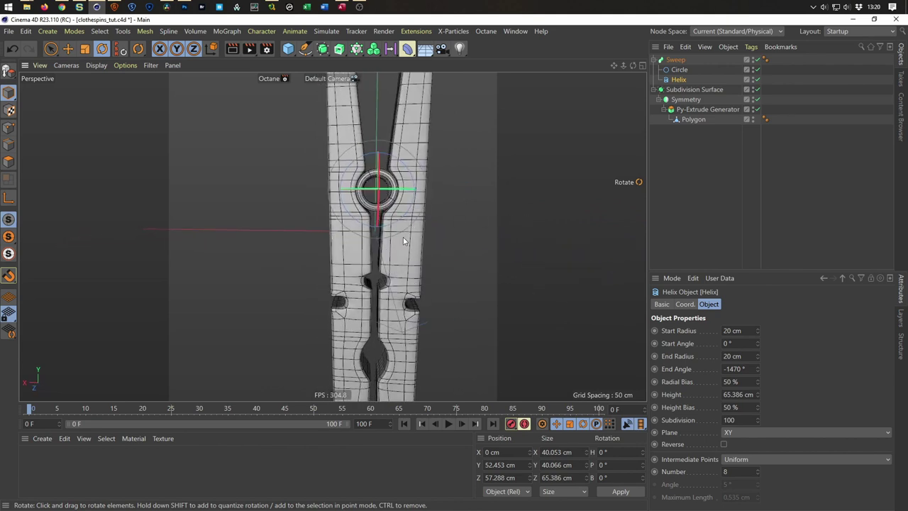
Bring the helix Start Angle down to about -146° and disable the Sweep.
scroll(402, 242, "up", 3)
scroll(405, 235, "up", 2)
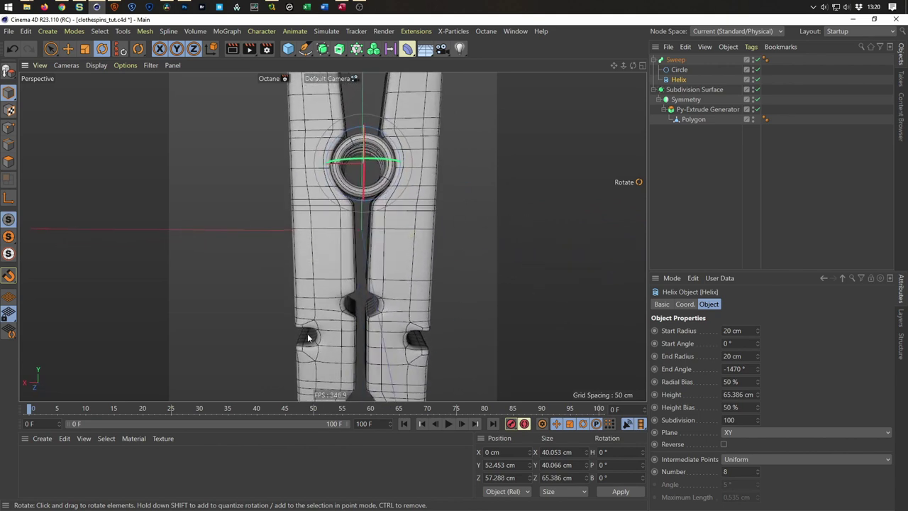
left_click_drag(308, 338, 340, 315, "alt")
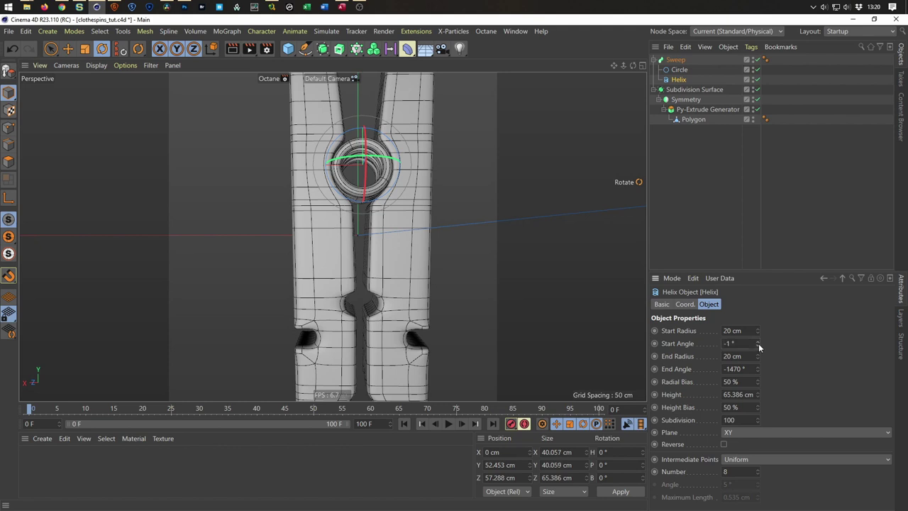
left_click_drag(757, 343, 757, 339)
mouse_move(334, 186)
left_mouse_down("alt")
mouse_move(360, 183)
mouse_move(340, 184)
left_mouse_up("alt")
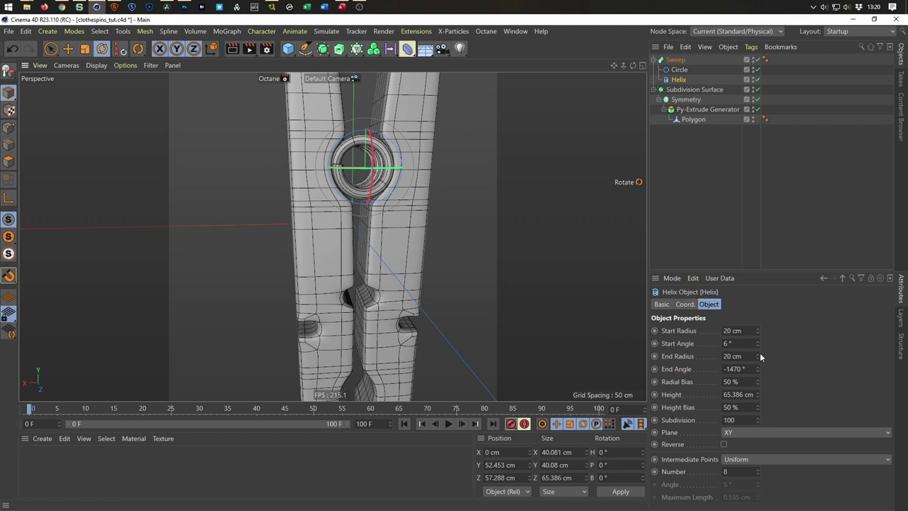
left_click_drag(756, 340, 756, 396)
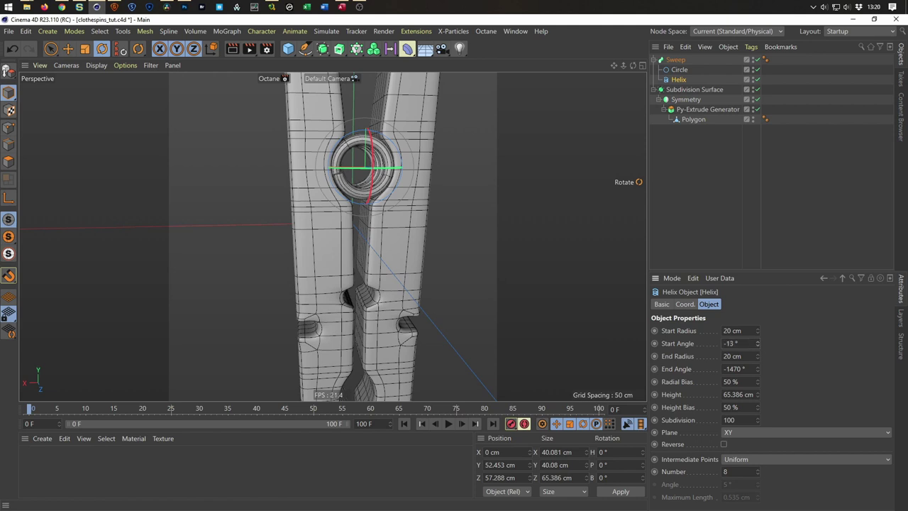
left_click_drag(756, 343, 756, 397)
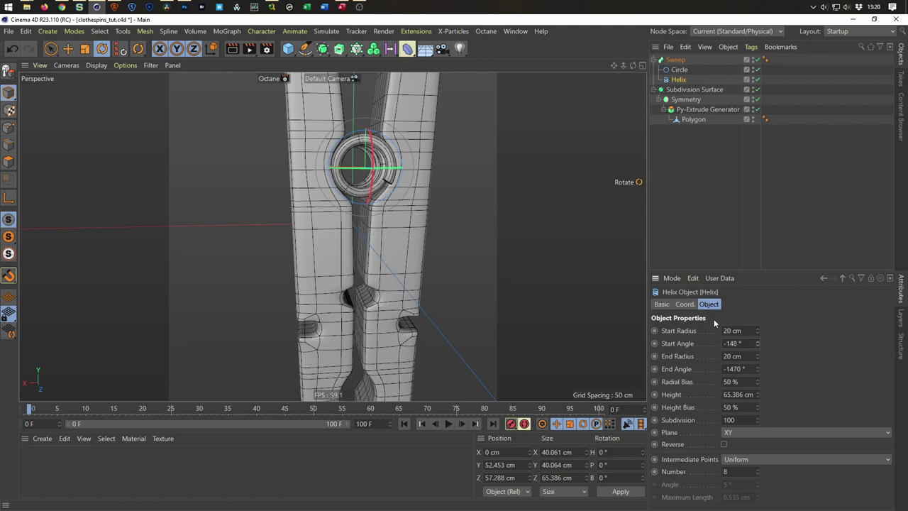
mouse_move(394, 203)
left_mouse_down("alt")
mouse_move(405, 221)
mouse_move(387, 207)
left_mouse_up("alt")
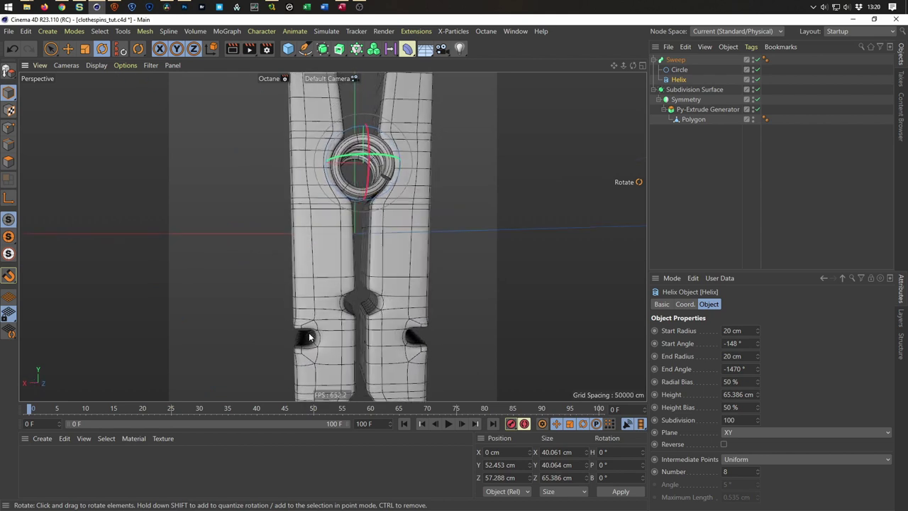
left_click(758, 341)
left_click(756, 60)
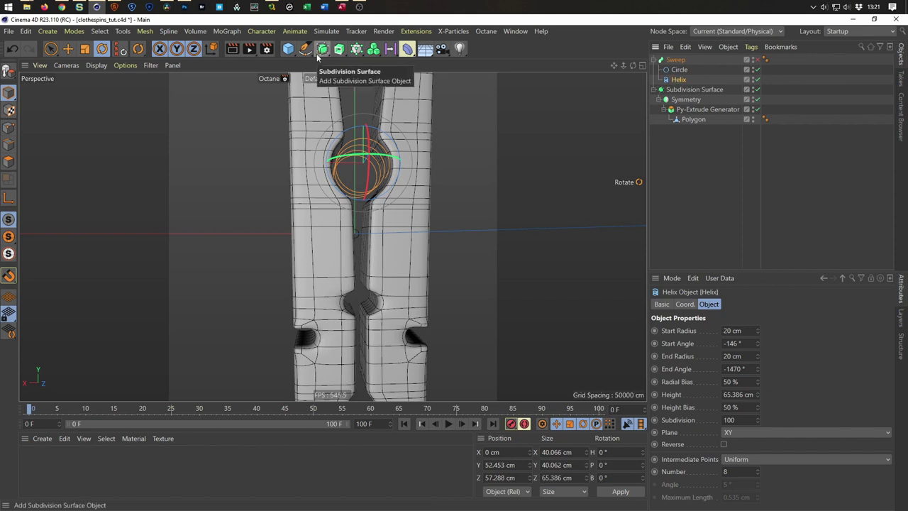
Create a null named 'Backup' holding a hidden copy of the Helix, and save the scene.
left_click_drag(288, 48, 323, 59)
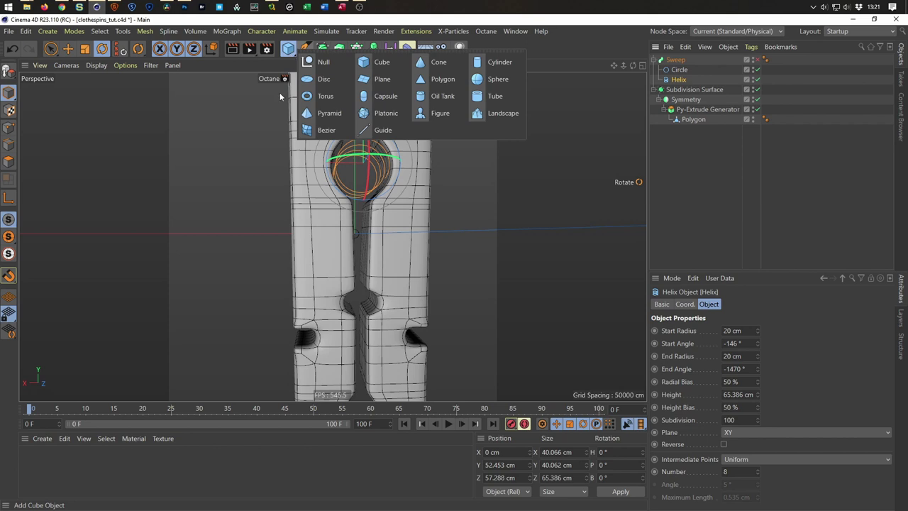
double_click(672, 59)
type("Backup")
key("Return")
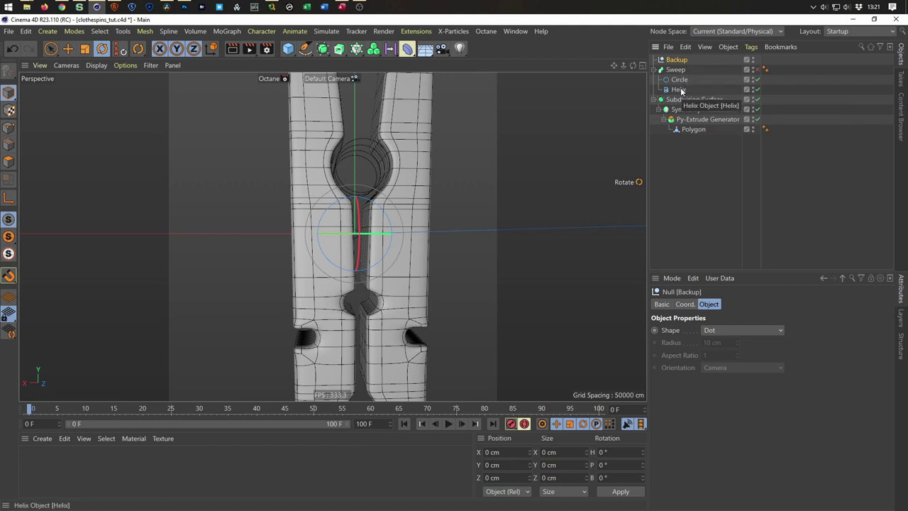
left_click(678, 89)
left_click_drag(688, 63, 674, 64, "ctrl")
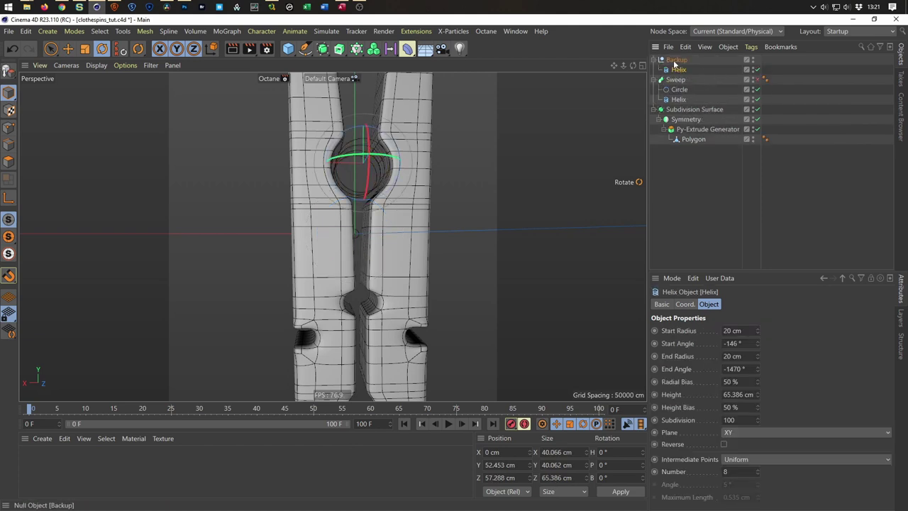
left_click(753, 61)
left_click(656, 61)
key("ctrl+s")
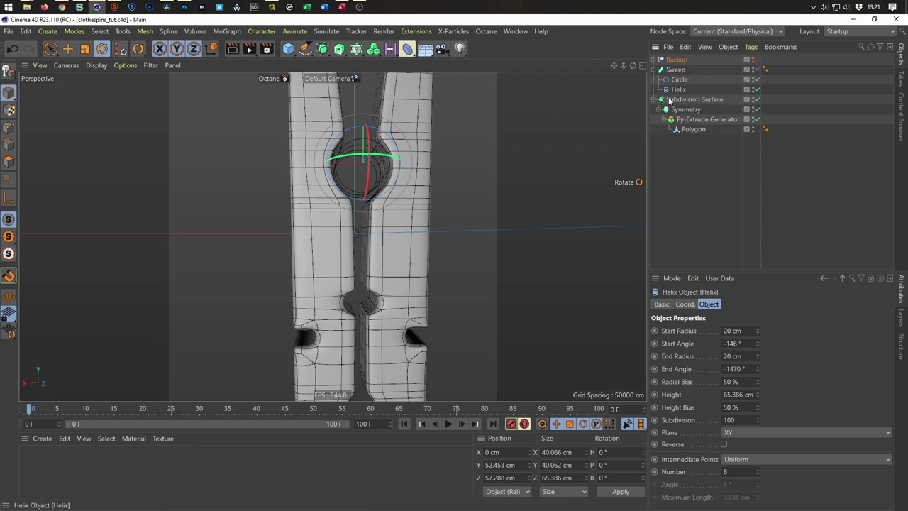
Make the Helix an editable spline and switch to Points mode.
left_click_drag(395, 181, 407, 176, "alt")
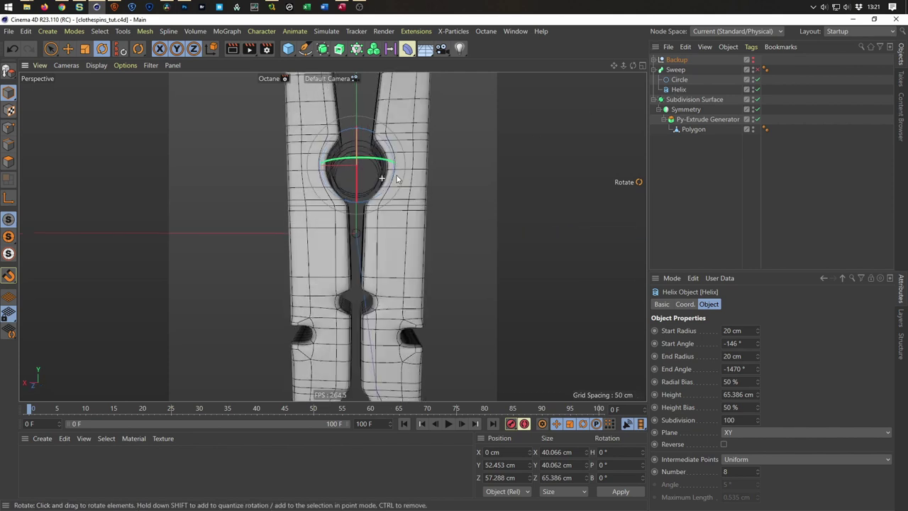
left_click(679, 90)
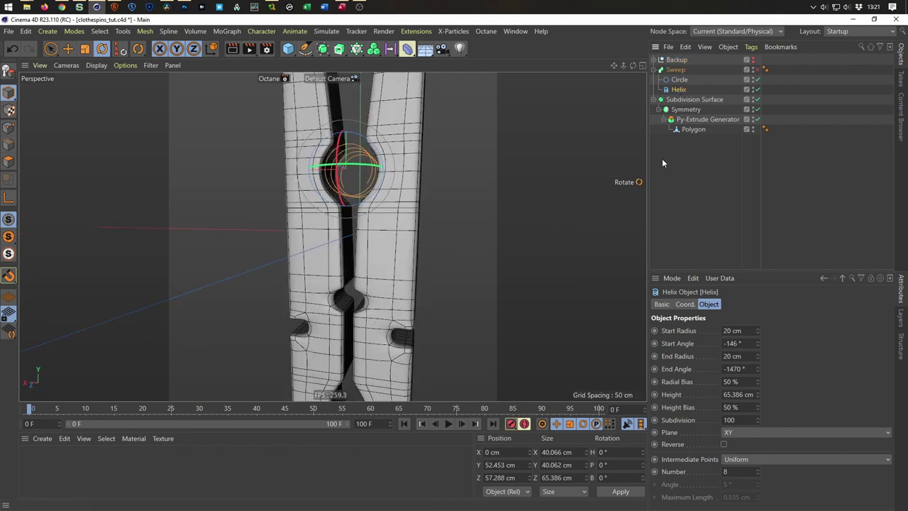
key("c")
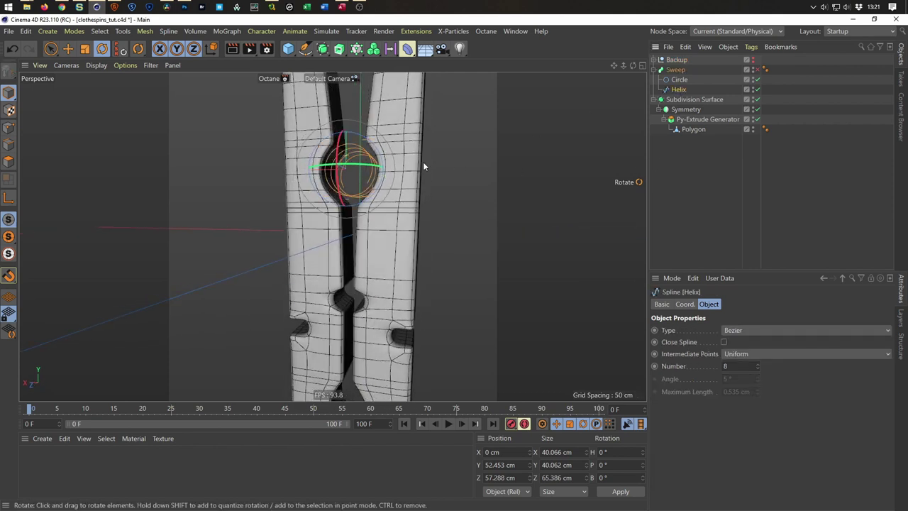
middle_click_drag(423, 162, 454, 146, "alt")
left_click_drag(454, 148, 423, 151, "alt")
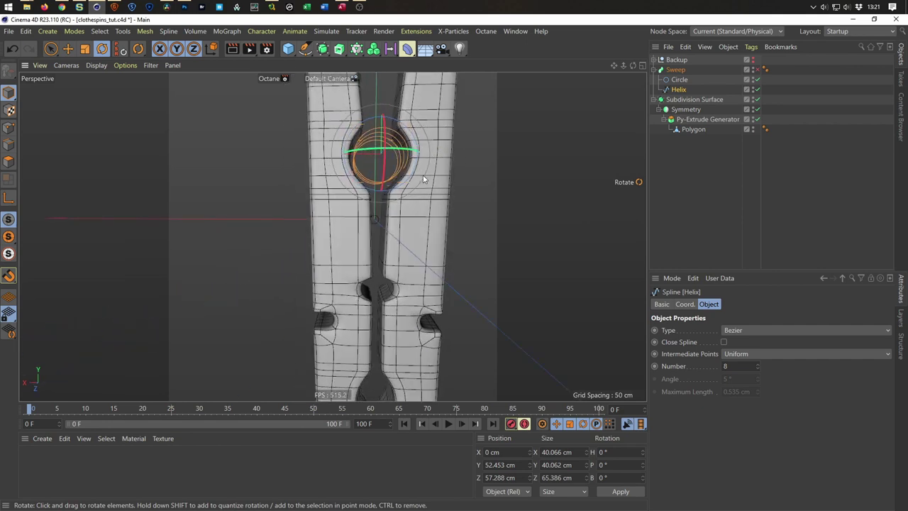
middle_click(423, 179)
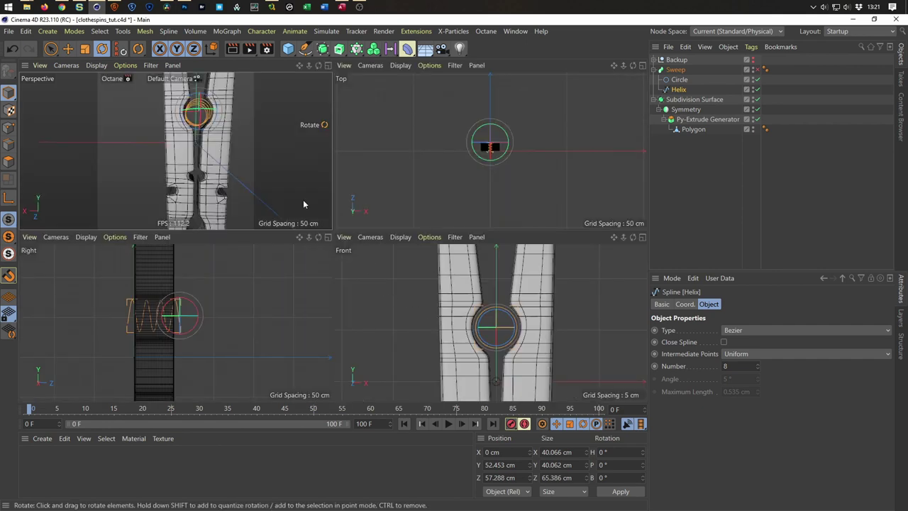
middle_click(303, 205)
left_click_drag(282, 156, 282, 184, "alt")
left_click(9, 128)
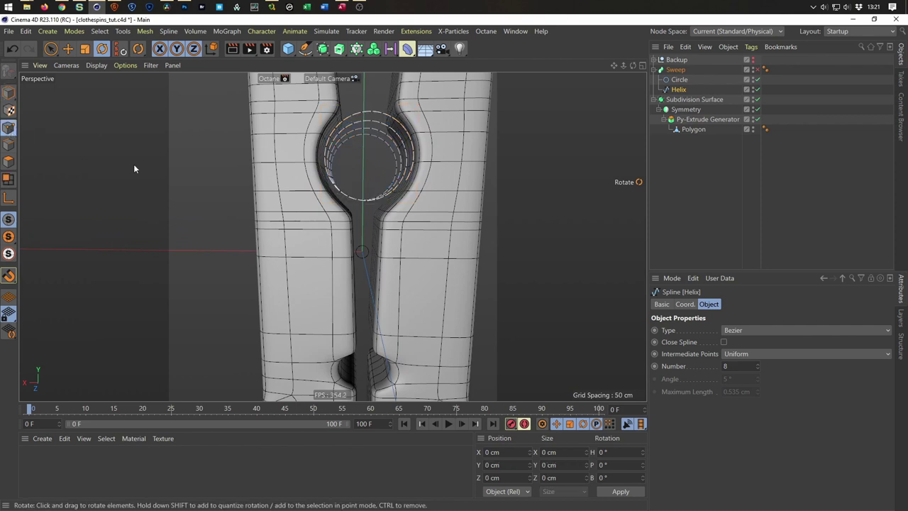
Select the helix's end point and view the pin's lower half from the Back.
key("space")
left_click(406, 179)
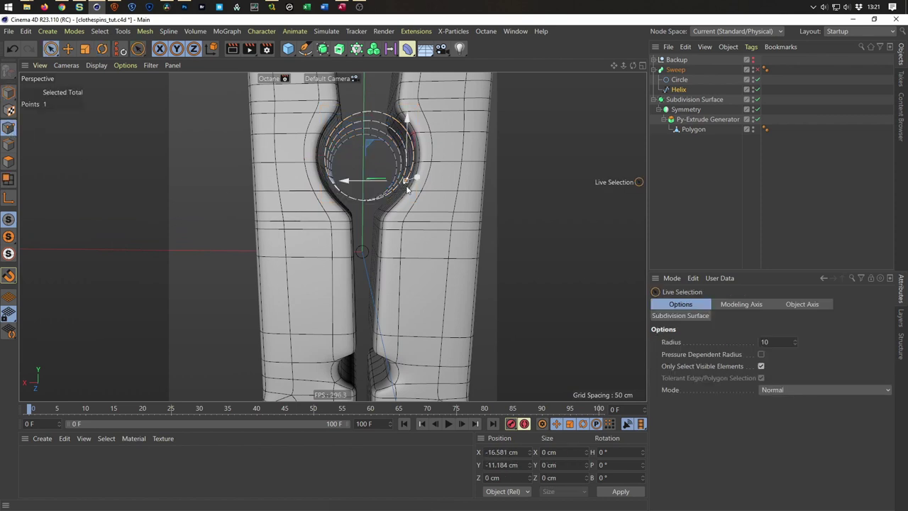
middle_click(409, 234)
middle_click(406, 281)
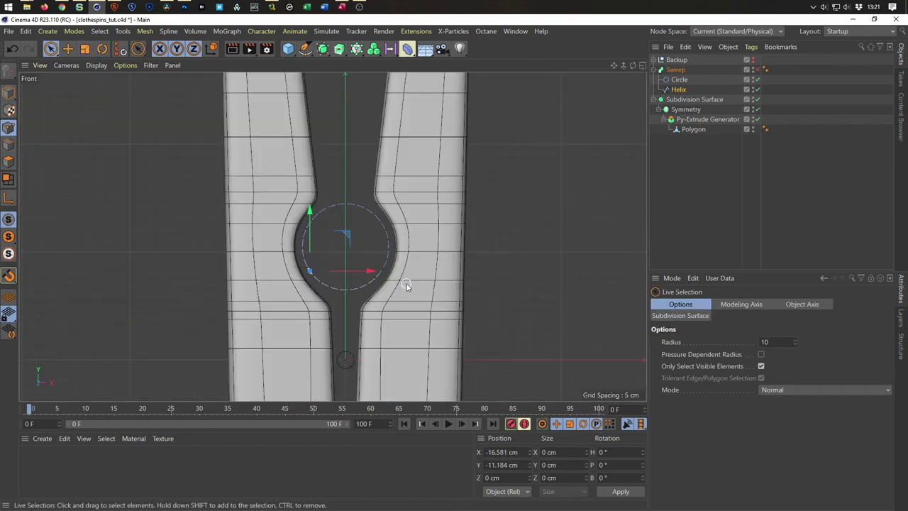
scroll(346, 245, "up", 1)
scroll(316, 250, "up", 1)
mouse_move(316, 250)
middle_mouse_down("alt")
mouse_move(333, 188)
mouse_move(342, 189)
mouse_move(340, 78)
middle_mouse_up("alt")
scroll(332, 241, "down", 1)
scroll(329, 255, "down", 1)
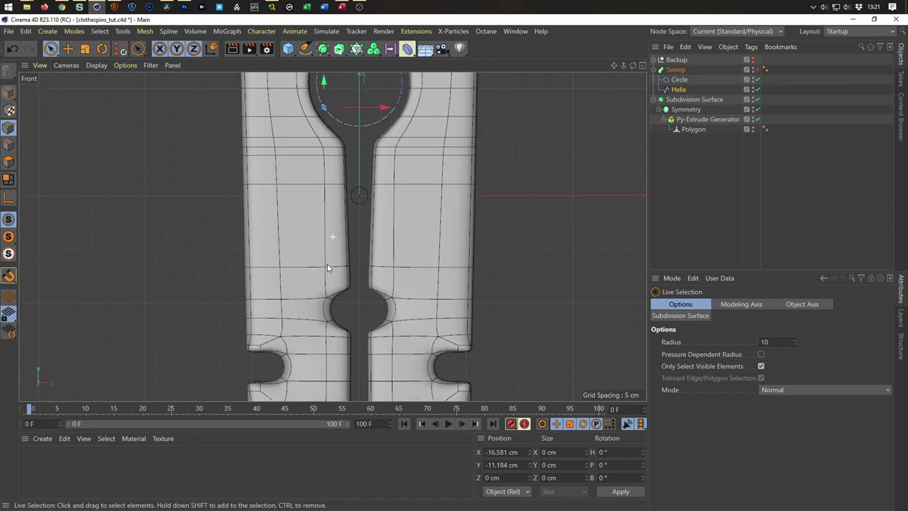
middle_click_drag(328, 267, 323, 297, "alt")
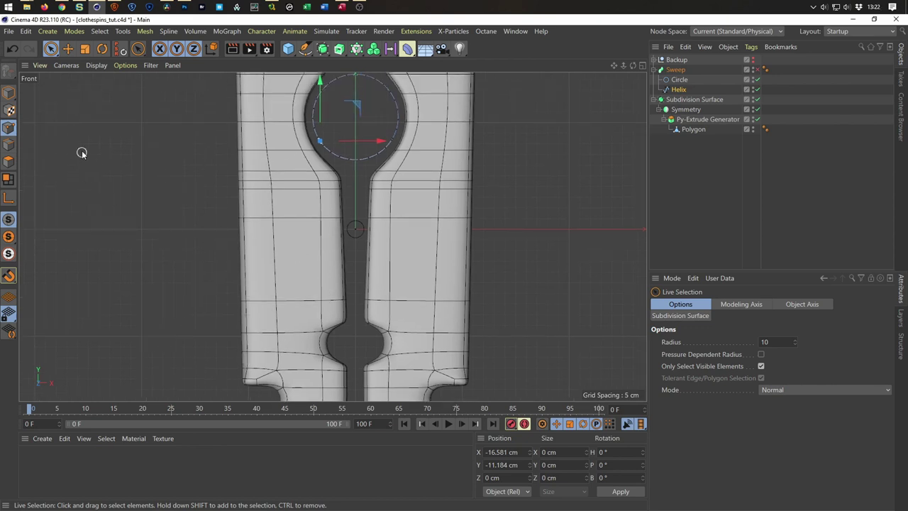
left_click(70, 66)
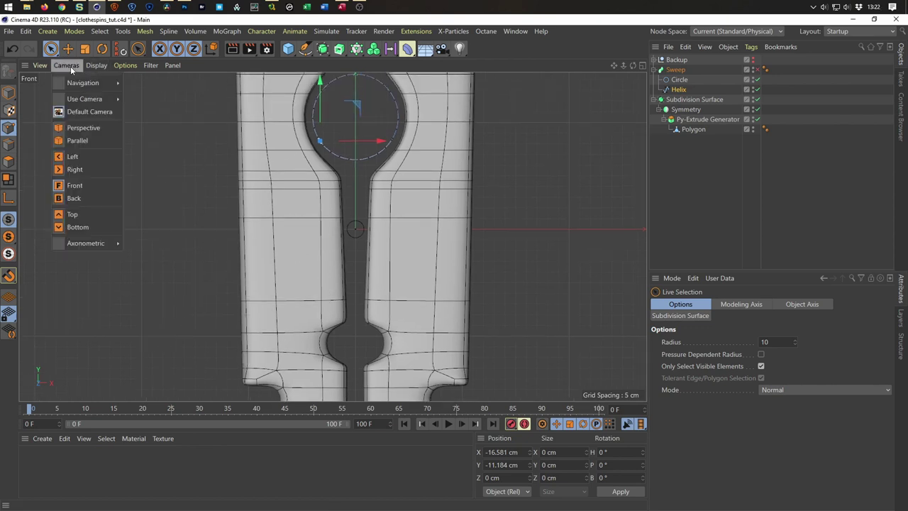
left_click(90, 198)
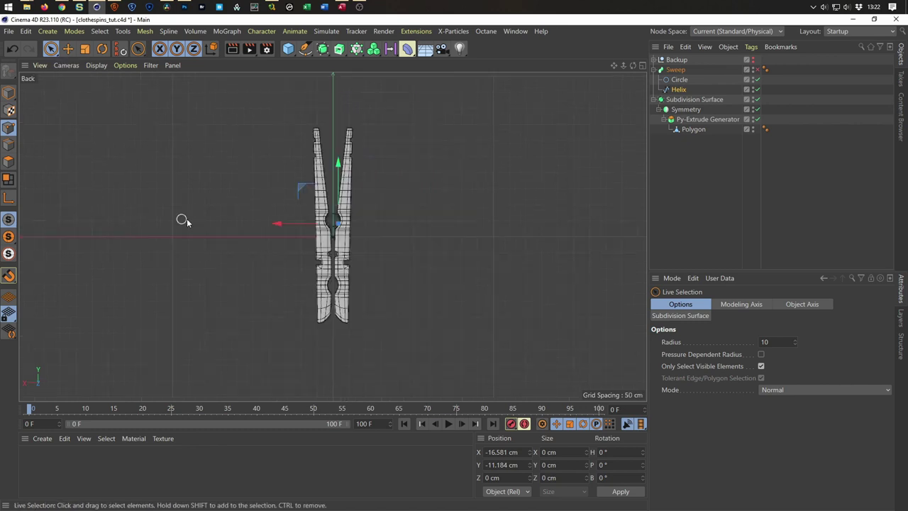
scroll(409, 210, "up", 5)
middle_click_drag(375, 214, 456, 117, "alt")
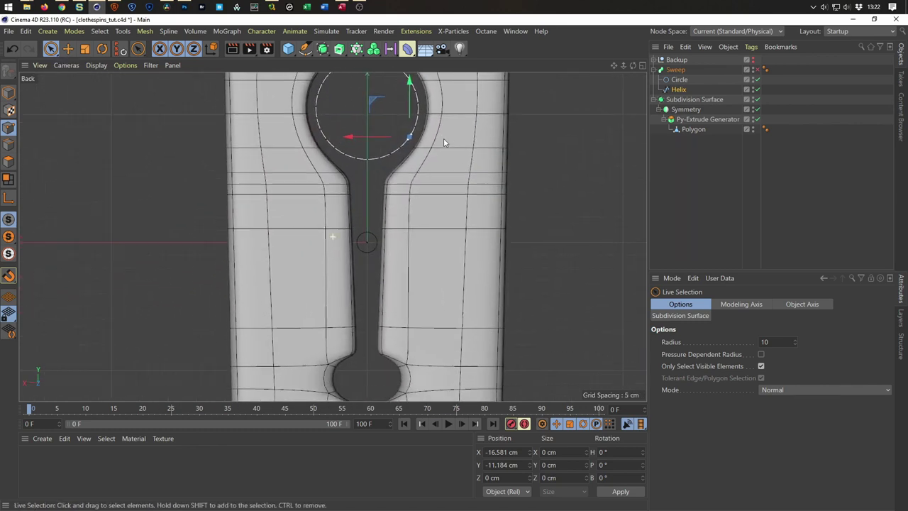
scroll(441, 136, "down", 2)
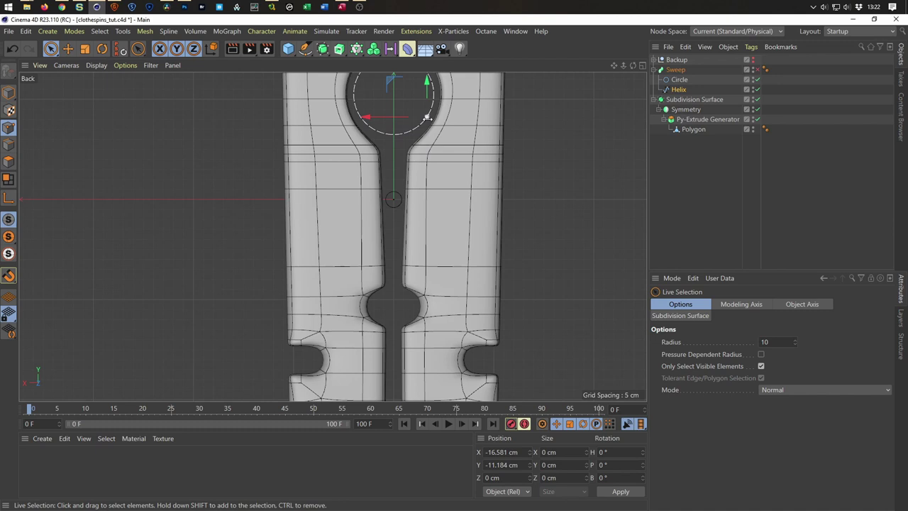
With the Spline Pen, extend the spline with a point down at the pin's lower notch.
left_click(305, 49)
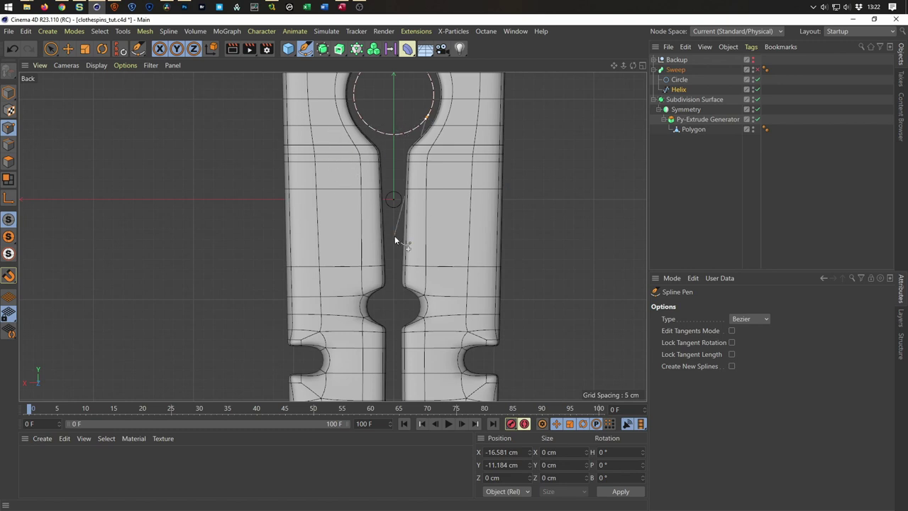
left_click(313, 361)
middle_click(314, 364)
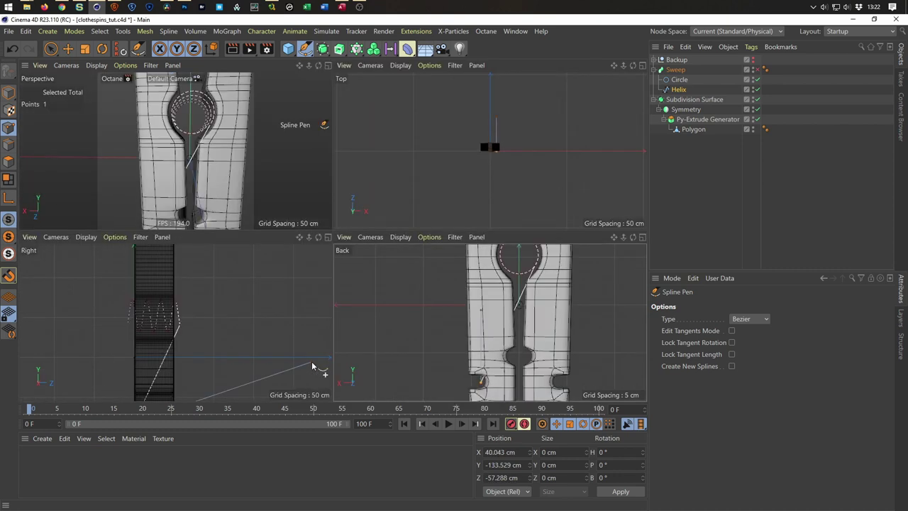
mouse_move(232, 263)
middle_mouse_down("alt")
mouse_move(243, 249)
mouse_move(214, 320)
middle_mouse_up("alt")
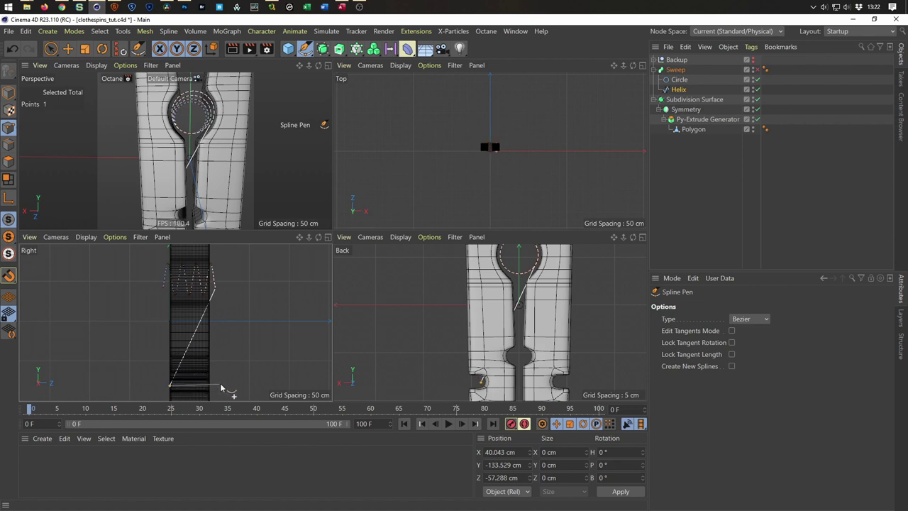
mouse_move(219, 389)
middle_mouse_down()
mouse_move(279, 350)
mouse_move(274, 371)
middle_mouse_up()
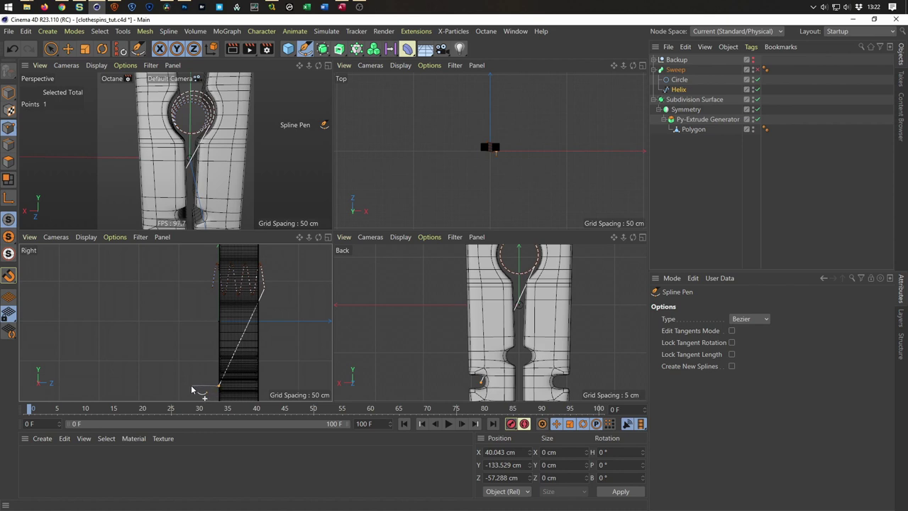
Move the new bottom point so the leg runs straight down.
key("ctrl+shift+a")
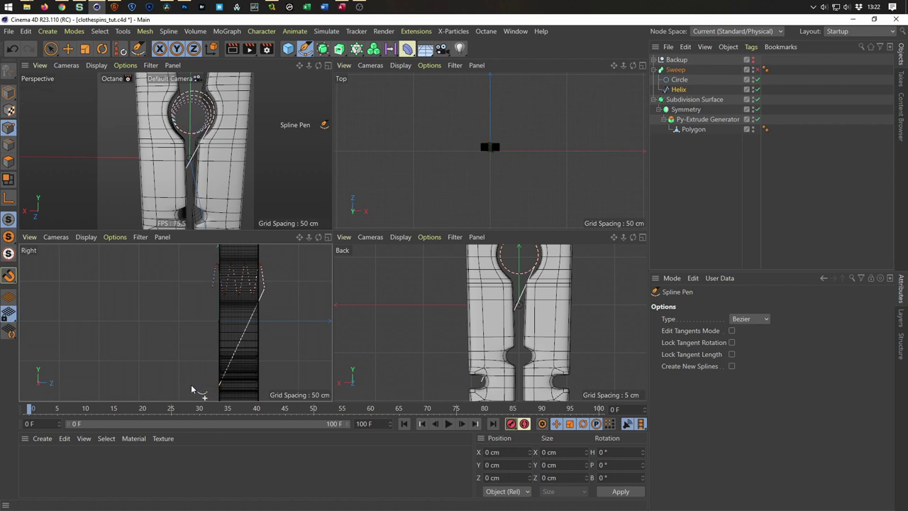
key("space")
left_click(222, 387)
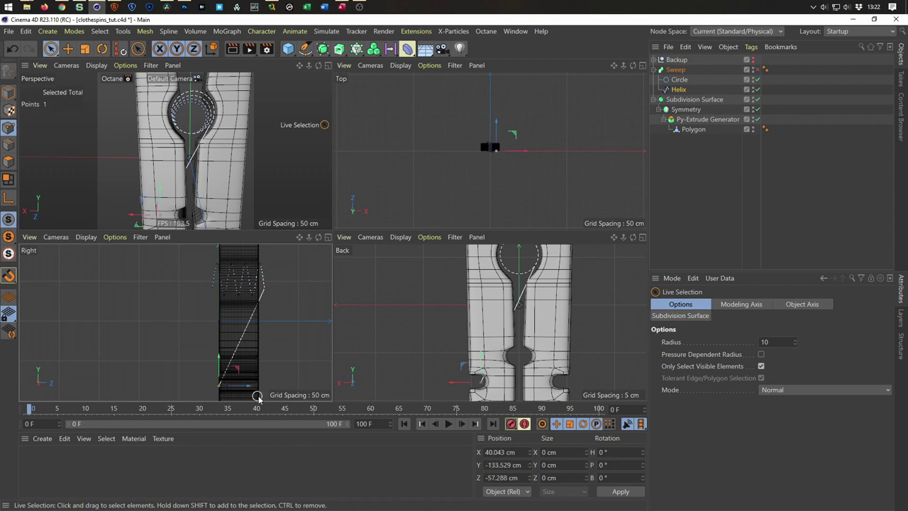
left_click_drag(254, 388, 297, 391)
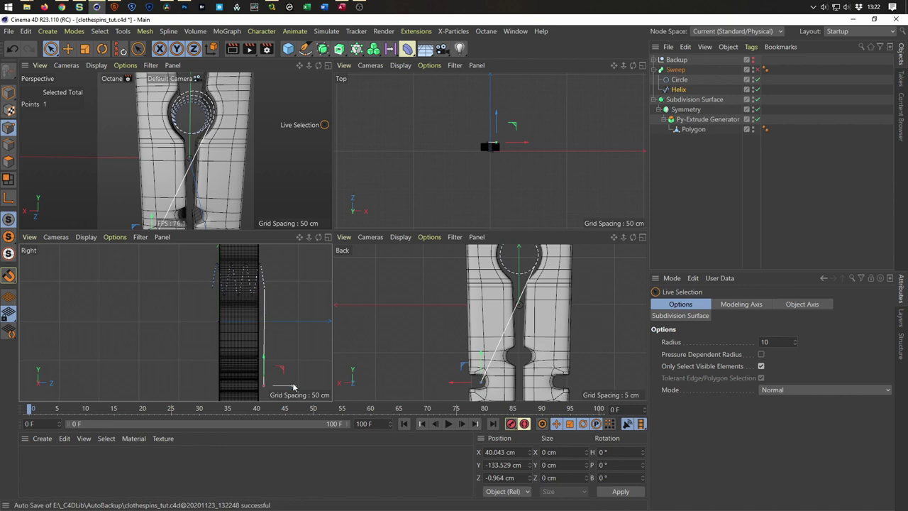
Add a short horizontal end segment from the leg's bottom point.
middle_click(263, 352)
middle_click_drag(428, 326, 338, 317)
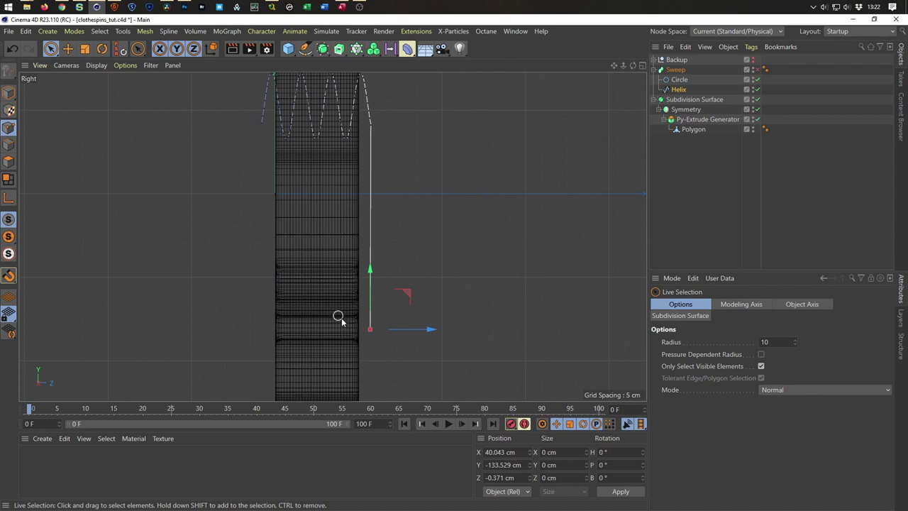
left_click(385, 363)
left_click(361, 327)
left_click(304, 49)
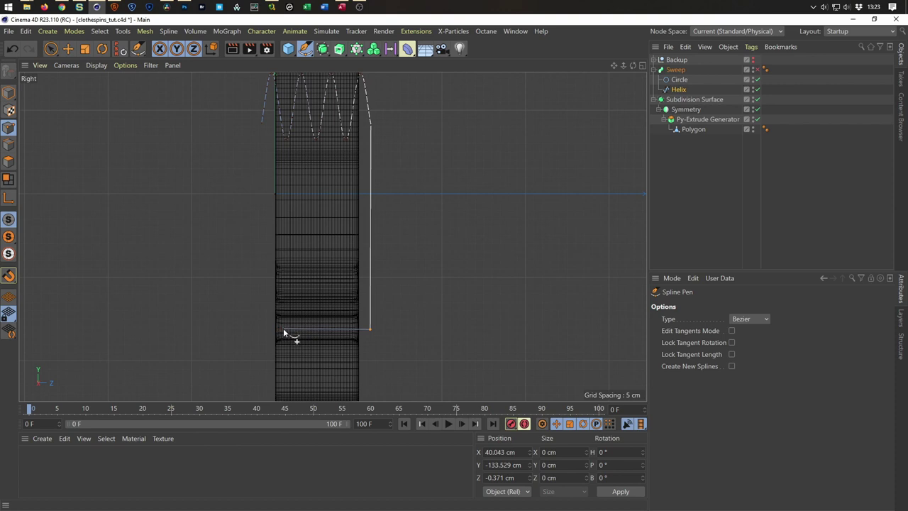
left_click(284, 330)
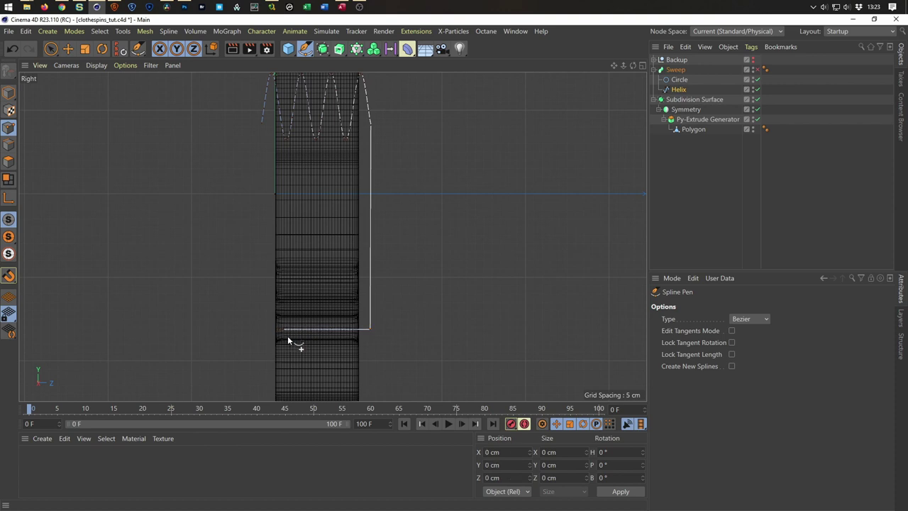
middle_click(376, 346)
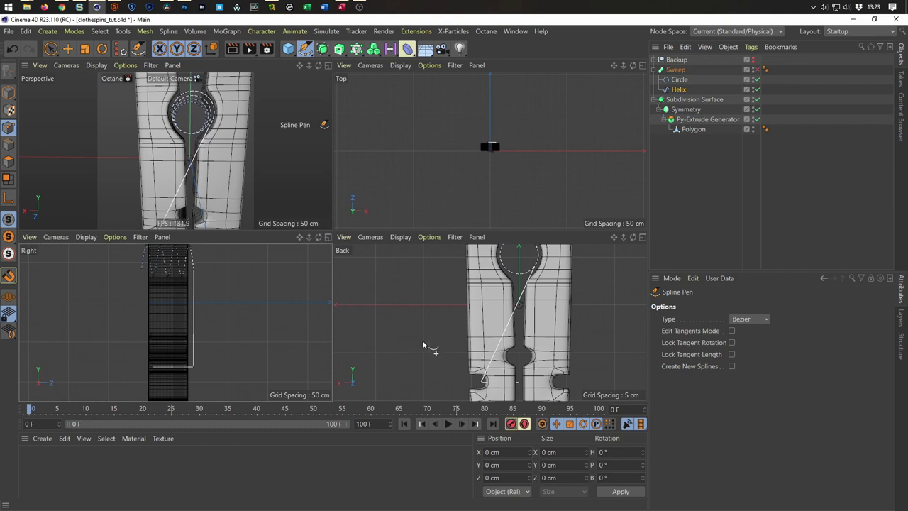
key("space")
Move the new Helix end point sideways into the pin's lower notch, to X 39.955 cm.
left_click(525, 381)
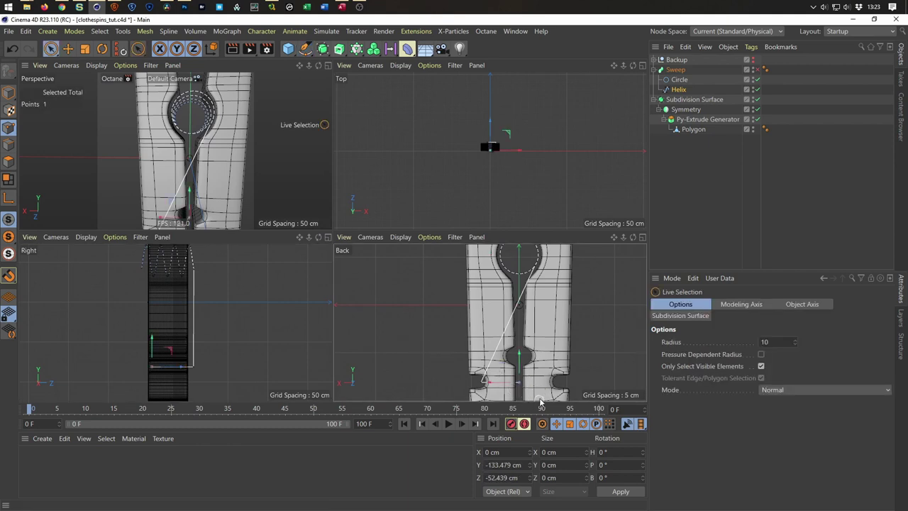
left_click_drag(495, 387, 452, 382)
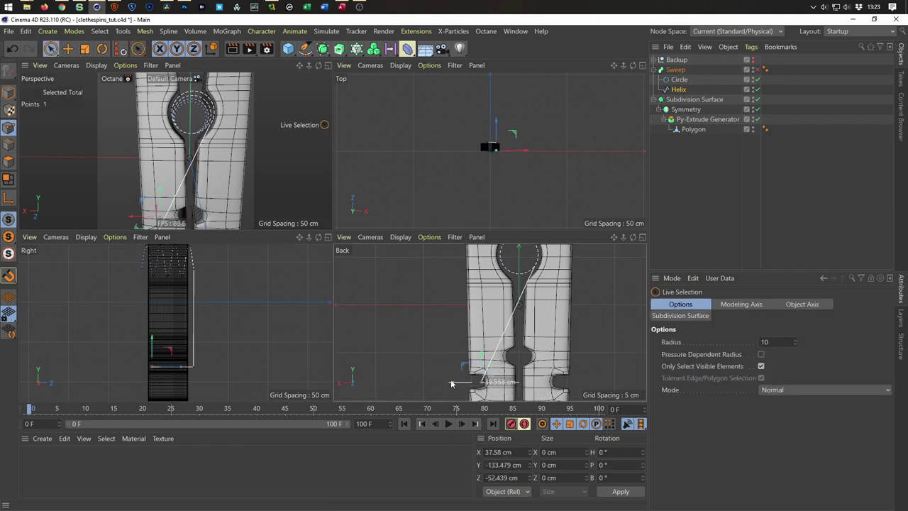
middle_click(454, 378)
scroll(439, 319, "up", 3)
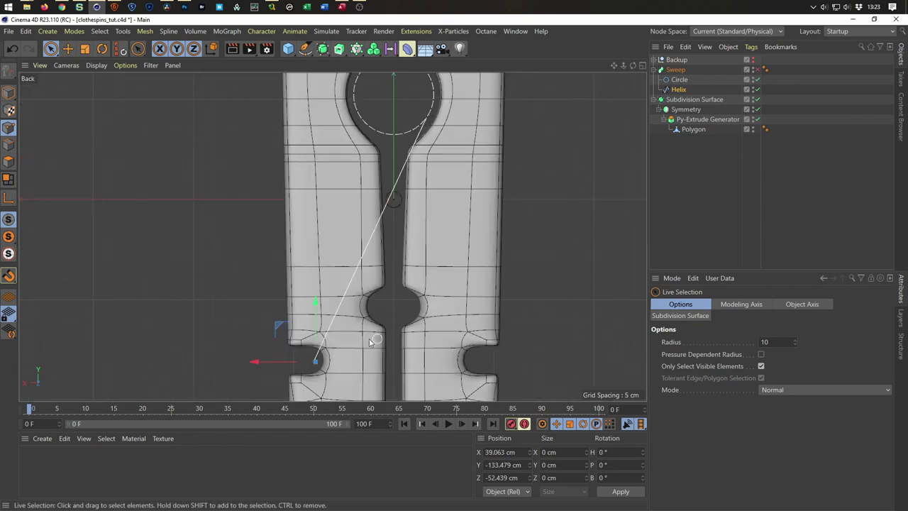
scroll(426, 284, "up", 2)
scroll(414, 255, "up", 2)
scroll(414, 255, "up", 1)
left_click_drag(227, 296, 222, 296)
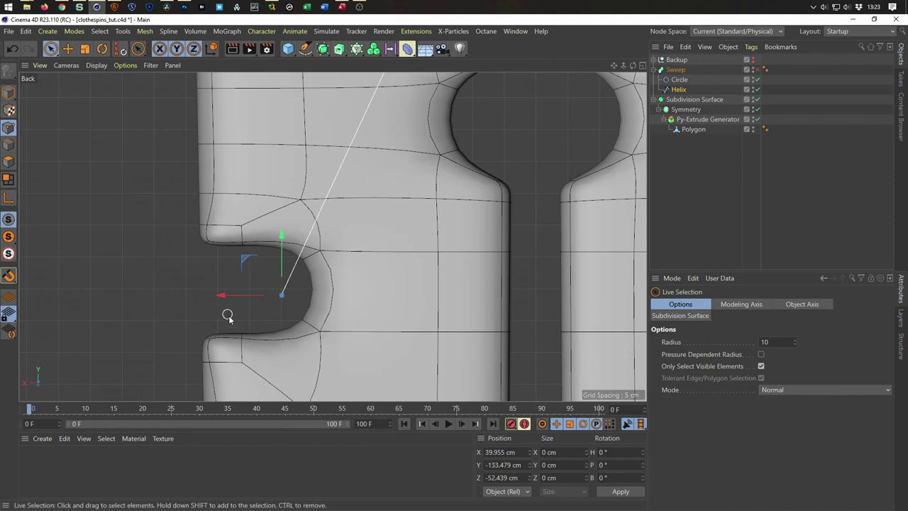
In Perspective, view the coil ring from the front and select the Helix end point beside it.
middle_click(227, 315)
middle_click(251, 180)
scroll(314, 278, "down", 2)
mouse_move(314, 278)
left_mouse_down("alt")
mouse_move(242, 315)
mouse_move(298, 297)
left_mouse_up("alt")
scroll(355, 234, "up", 1)
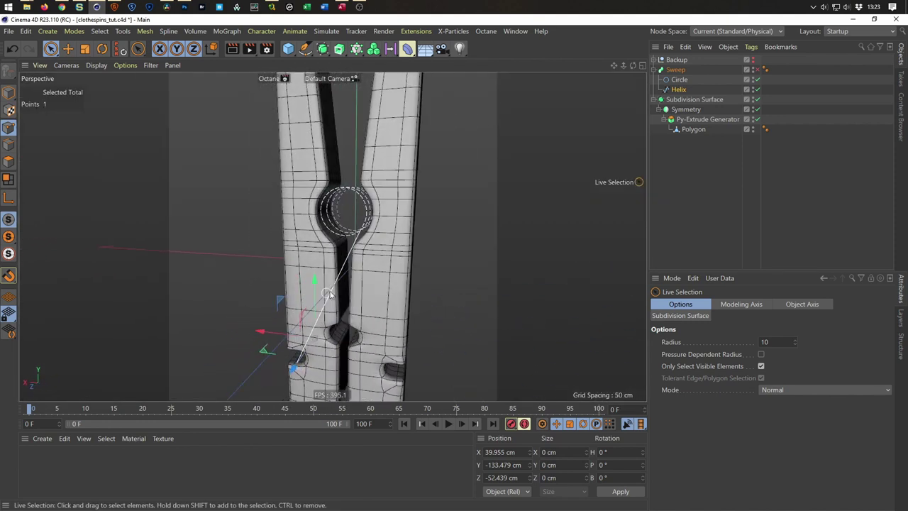
scroll(432, 207, "up", 4)
mouse_move(431, 207)
left_mouse_down("alt")
mouse_move(287, 229)
mouse_move(376, 248)
left_mouse_up("alt")
left_click(389, 237)
scroll(387, 236, "up", 1)
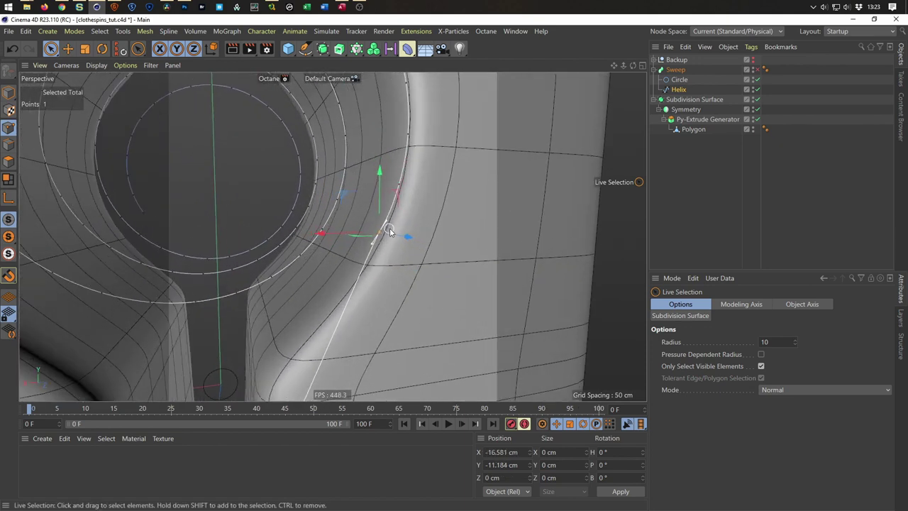
scroll(397, 231, "up", 1)
scroll(405, 227, "up", 1)
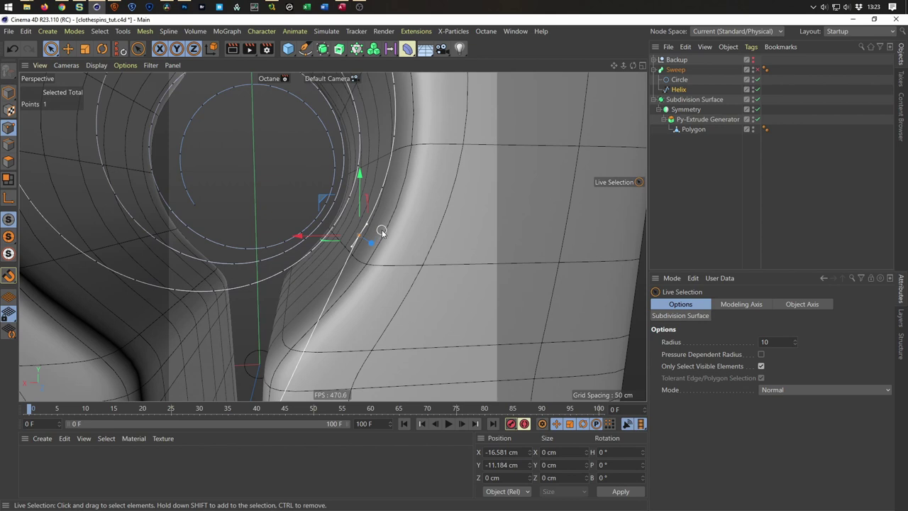
With the Move tool in the Back view, nudge the end point slightly along X onto the ring.
left_click(68, 49)
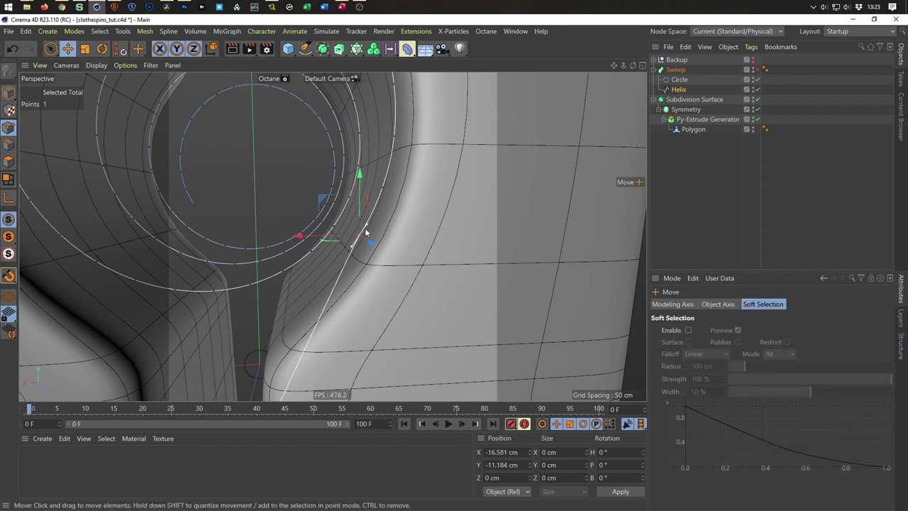
scroll(366, 233, "up", 3)
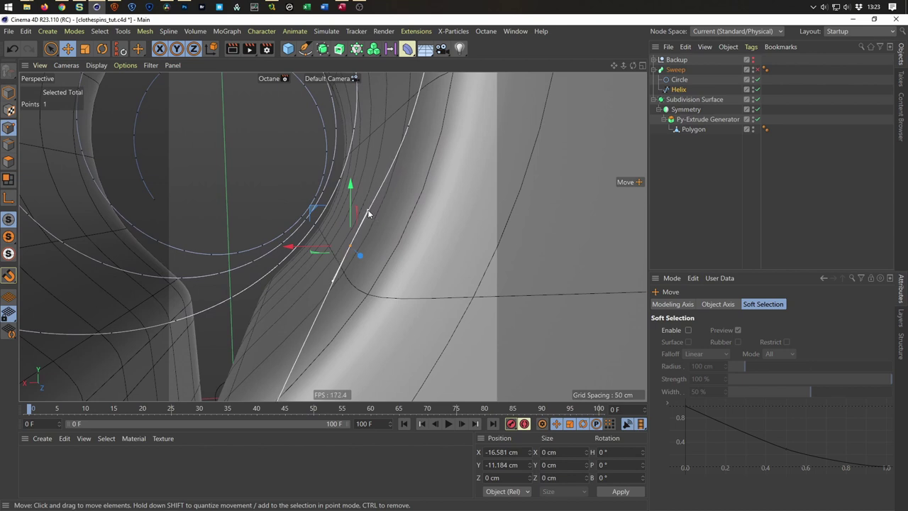
scroll(385, 266, "down", 2)
middle_click(397, 291)
middle_click(418, 319)
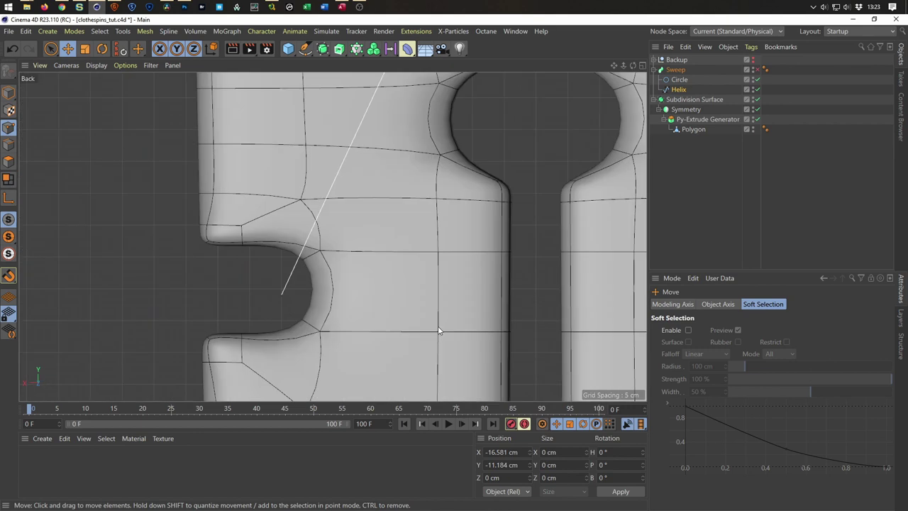
scroll(471, 171, "up", 3)
scroll(432, 244, "up", 3)
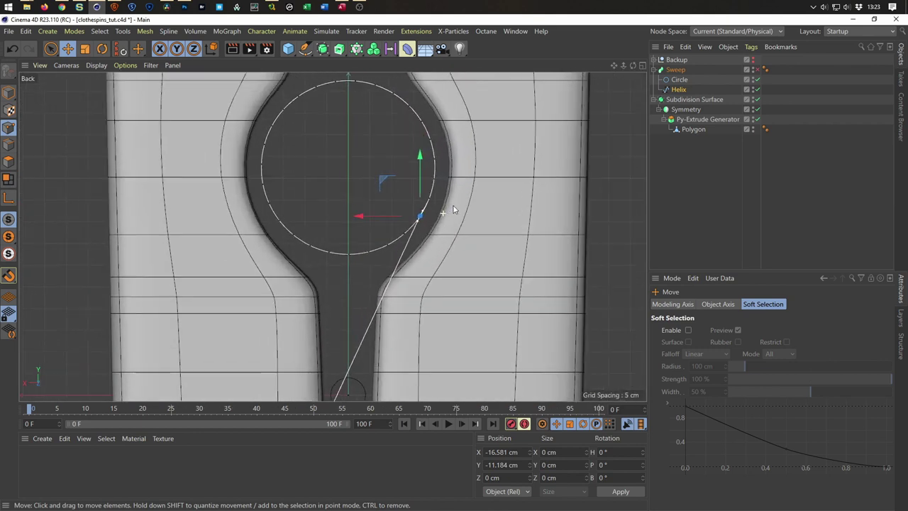
scroll(468, 199, "up", 3)
scroll(475, 195, "up", 3)
scroll(493, 180, "up", 1)
left_click_drag(304, 222, 304, 223)
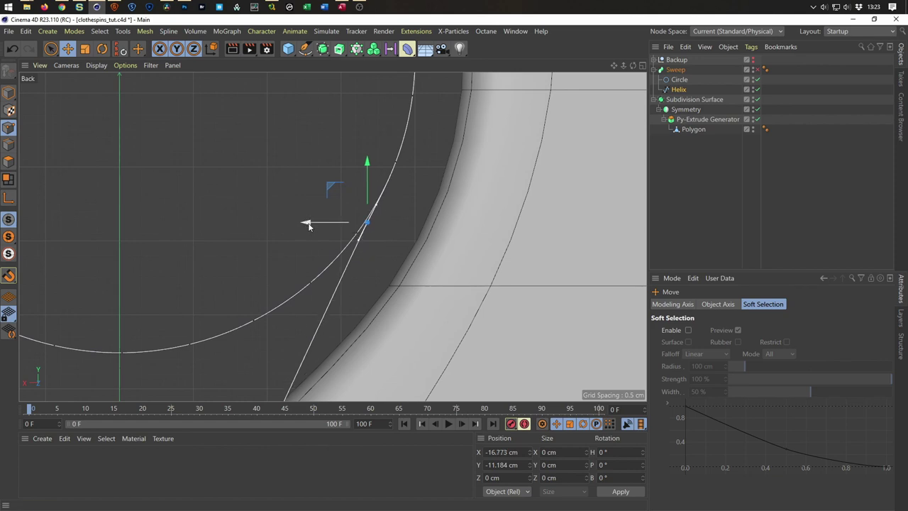
In the Right view, drag the end point's tangent handles so the straight leg leaves the coil cleanly.
middle_click(380, 239)
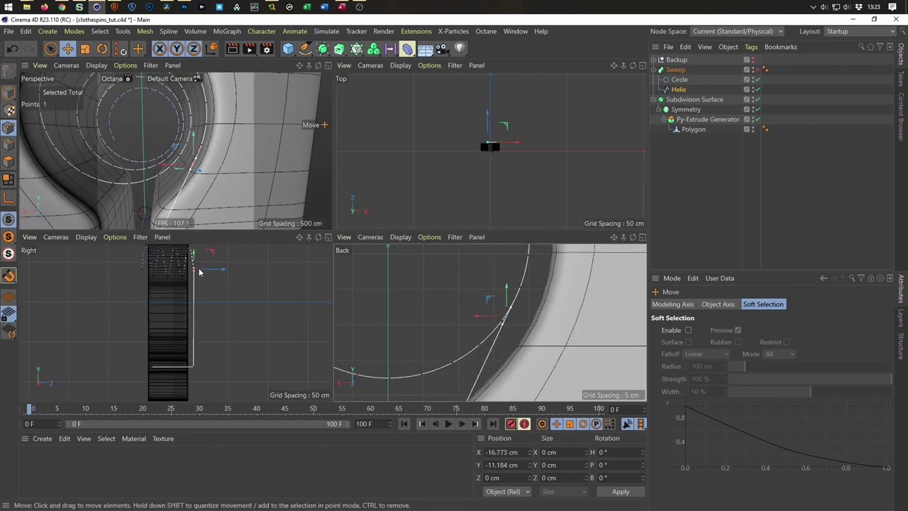
middle_click(199, 271)
scroll(379, 113, "up", 2)
scroll(426, 112, "up", 3)
scroll(410, 236, "up", 3)
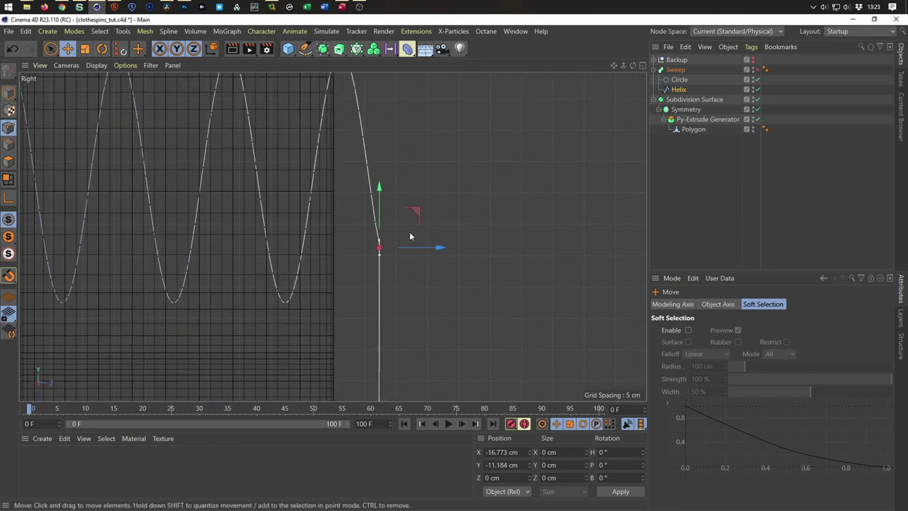
scroll(391, 232, "up", 2)
scroll(421, 218, "up", 2)
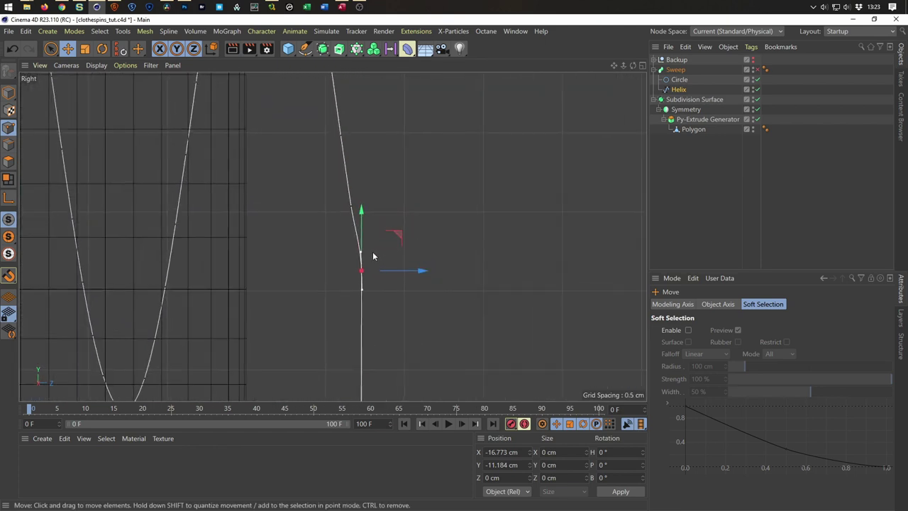
scroll(369, 252, "up", 2)
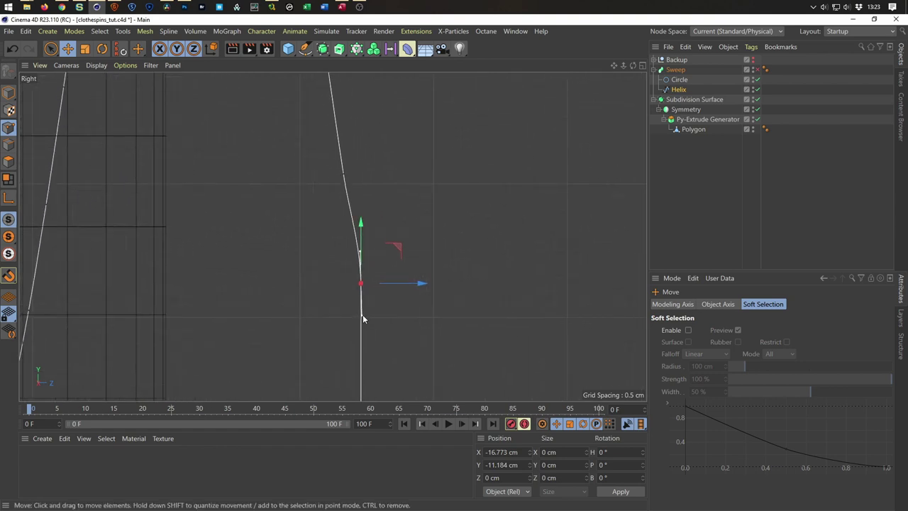
left_click_drag(362, 318, 364, 319)
mouse_move(359, 254)
left_mouse_down()
mouse_move(353, 237)
mouse_move(356, 248)
left_mouse_up()
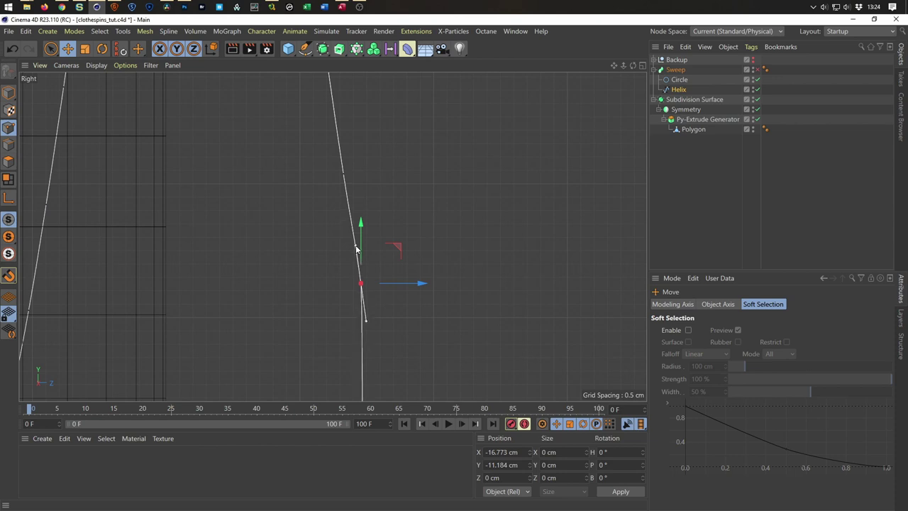
Return to the Perspective view and orbit to inspect the clothespin from below.
middle_click(364, 304)
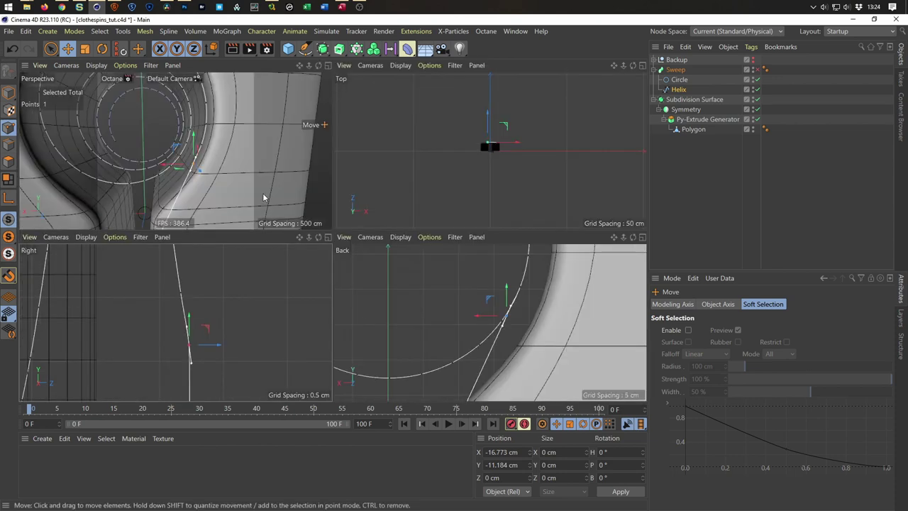
middle_click(263, 197)
scroll(366, 274, "down", 3)
scroll(366, 255, "down", 3)
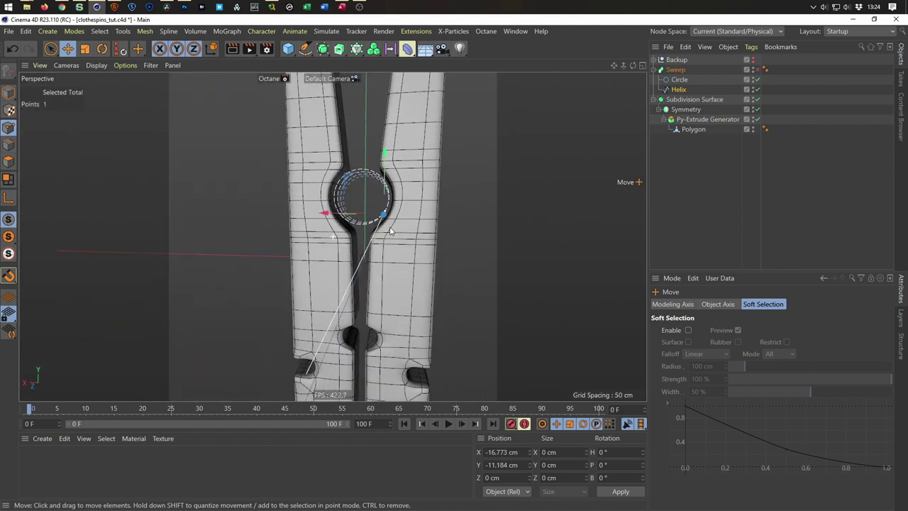
scroll(366, 227, "down", 2)
scroll(366, 211, "down", 1)
mouse_move(365, 211)
left_mouse_down("alt")
mouse_move(334, 247)
mouse_move(294, 253)
mouse_move(345, 314)
left_mouse_up("alt")
scroll(329, 318, "up", 2)
scroll(330, 307, "up", 2)
Chamfer the sharp corner in the spring's leg by 5.05 cm.
key("9")
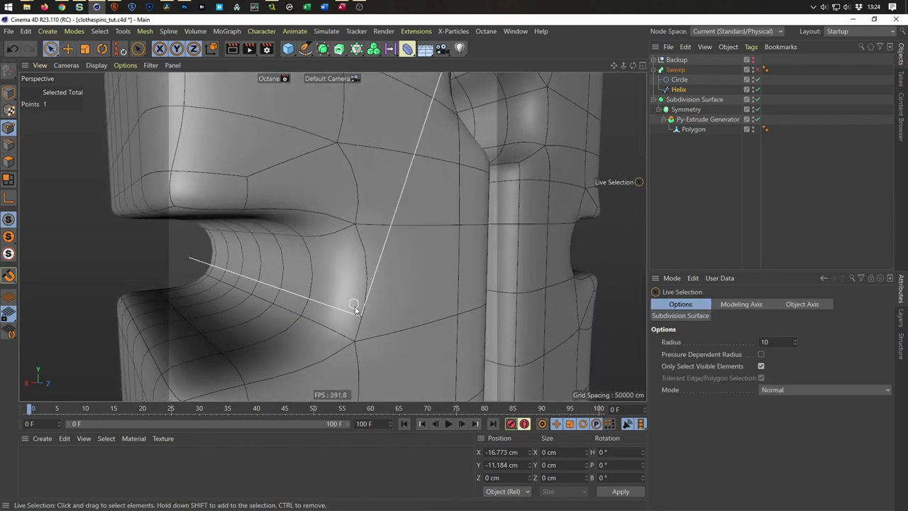
right_click(486, 282)
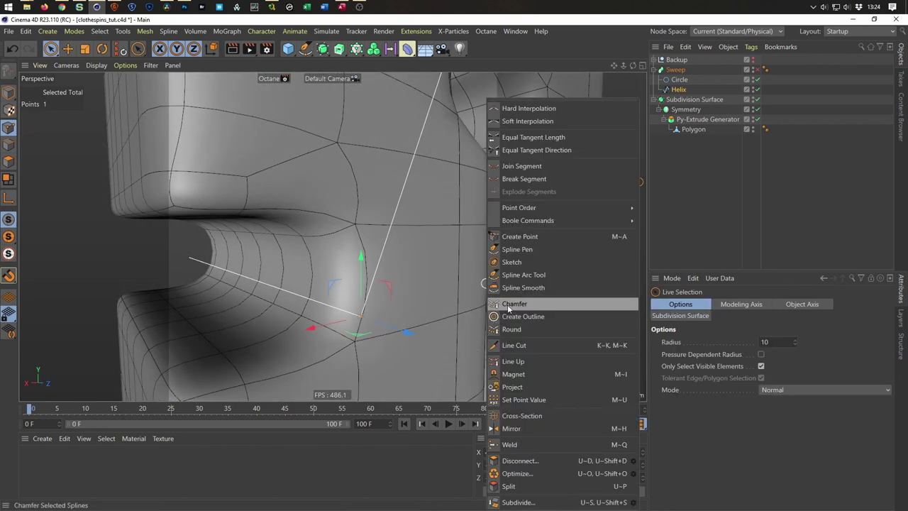
left_click(521, 361)
mouse_move(405, 351)
left_mouse_down()
mouse_move(433, 353)
mouse_move(426, 357)
left_mouse_up()
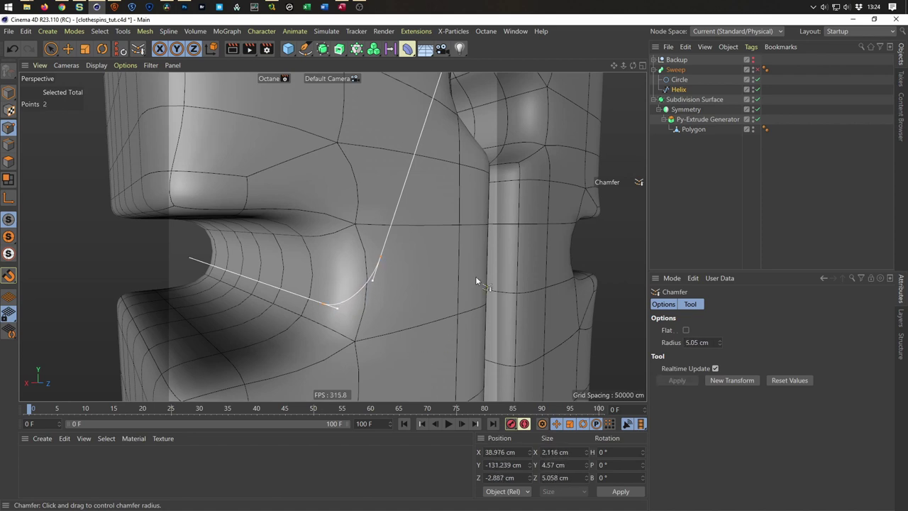
Enable the Sweep to preview the spring coil from the front, then disable it again.
left_click(756, 69)
scroll(481, 229, "down", 5)
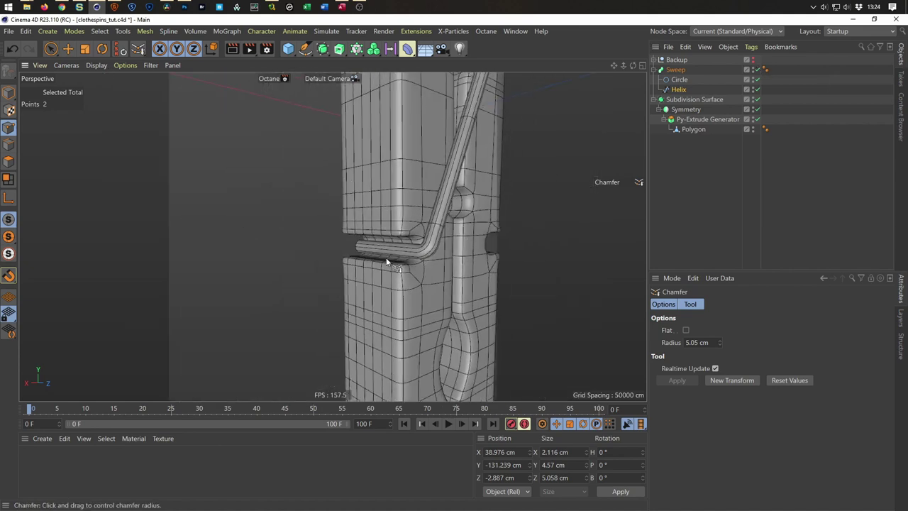
scroll(385, 259, "down", 2)
scroll(355, 254, "down", 1)
mouse_move(341, 251)
left_mouse_down("alt")
mouse_move(420, 218)
mouse_move(329, 352)
mouse_move(398, 264)
mouse_move(568, 269)
mouse_move(556, 270)
left_mouse_up("alt")
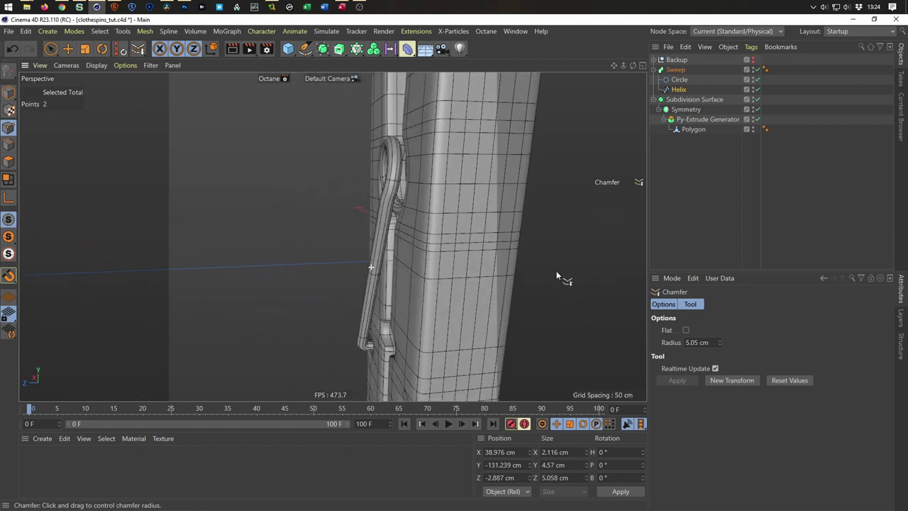
scroll(405, 194, "up", 2)
scroll(405, 195, "up", 2)
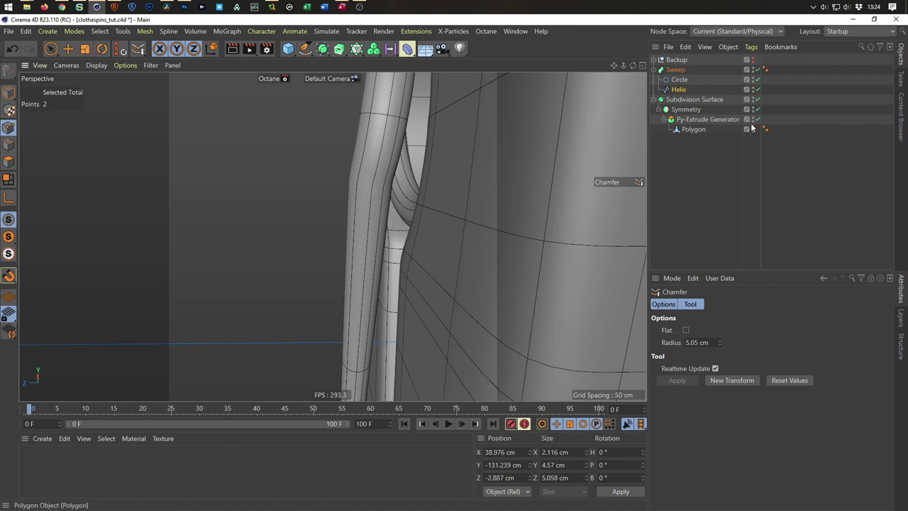
left_click(757, 69)
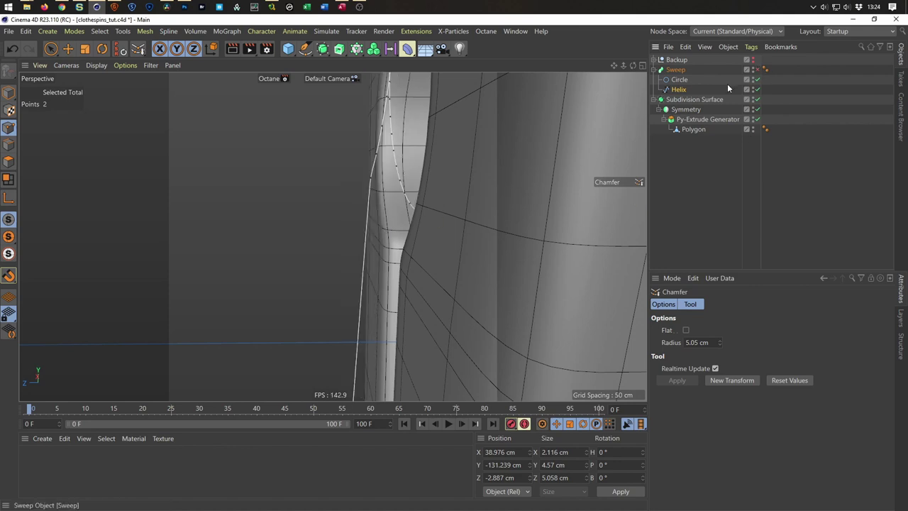
scroll(381, 173, "down", 2)
scroll(370, 183, "down", 1)
Select a Helix point and nudge it along Z while previewing the swept spring.
scroll(362, 183, "up", 1)
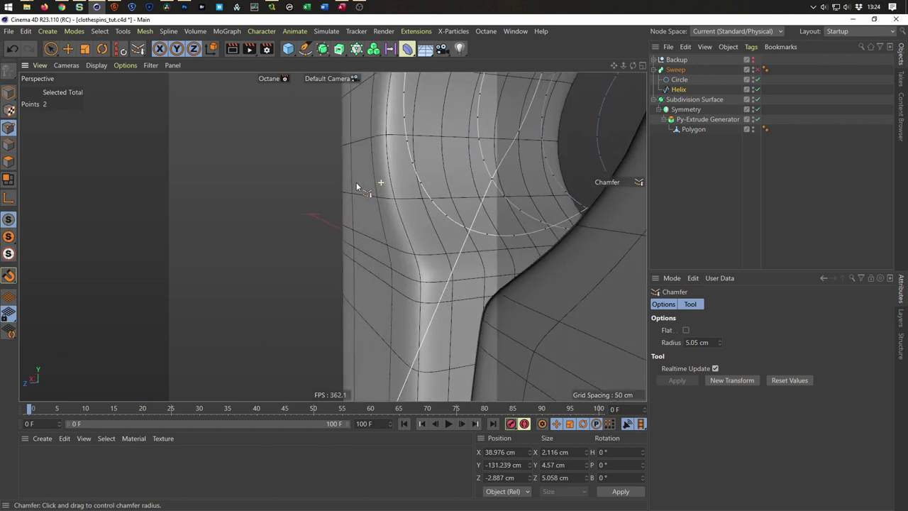
scroll(386, 185, "down", 1)
key("space")
left_click(406, 208)
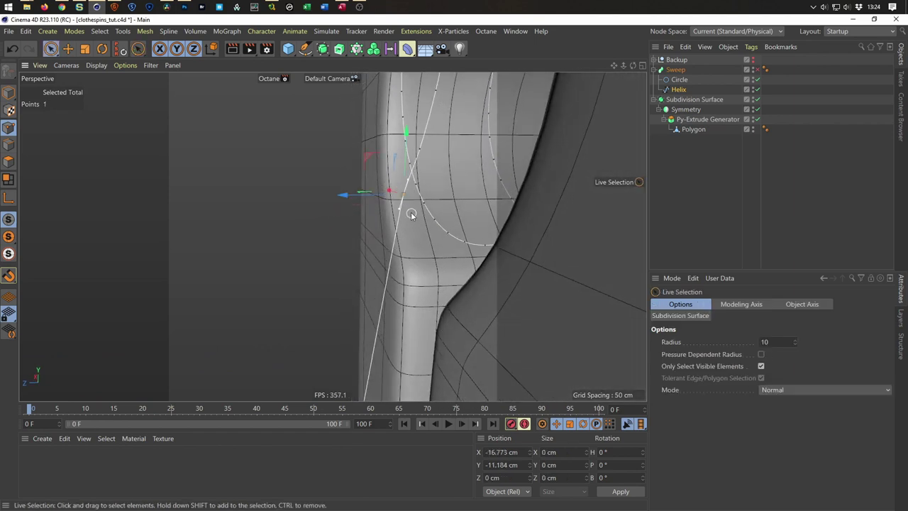
left_click_drag(347, 196, 351, 193)
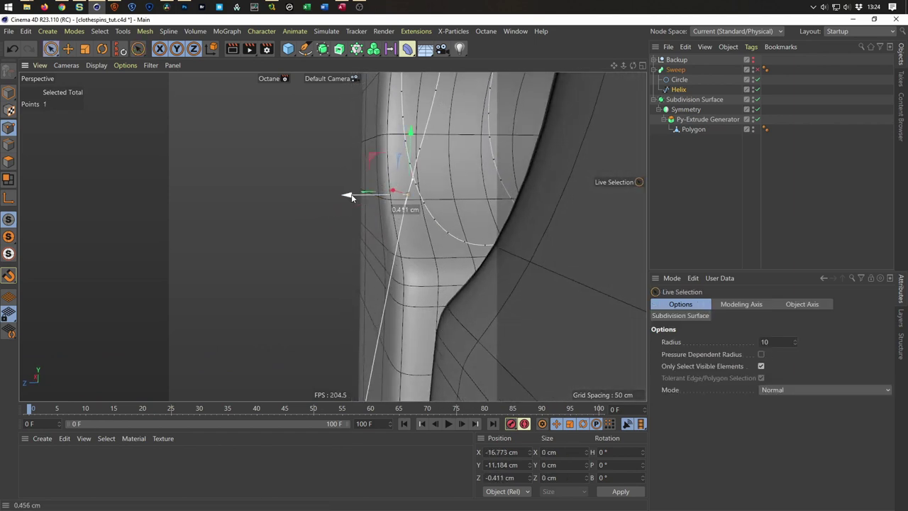
left_click(757, 70)
left_click_drag(343, 197, 346, 198)
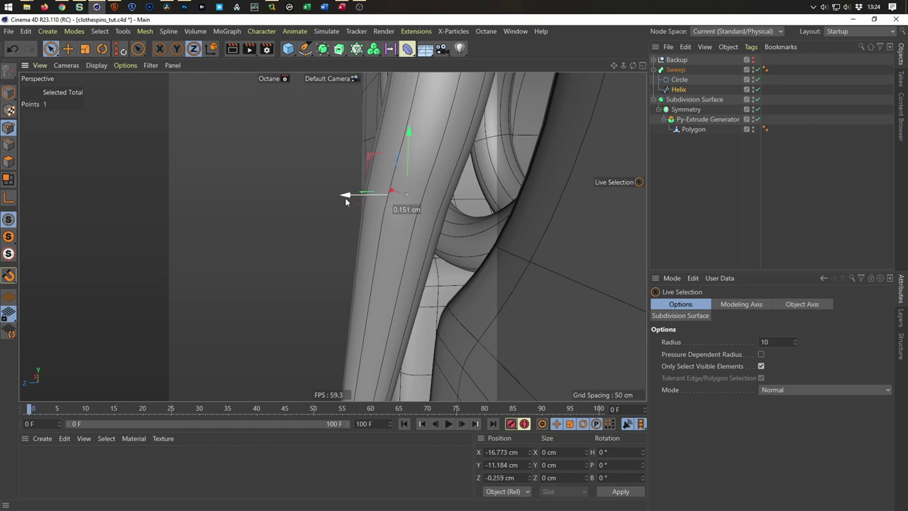
left_click_drag(346, 197, 348, 195)
mouse_move(448, 216)
left_mouse_down("alt")
mouse_move(406, 240)
mouse_move(343, 225)
mouse_move(197, 231)
mouse_move(481, 201)
left_mouse_up("alt")
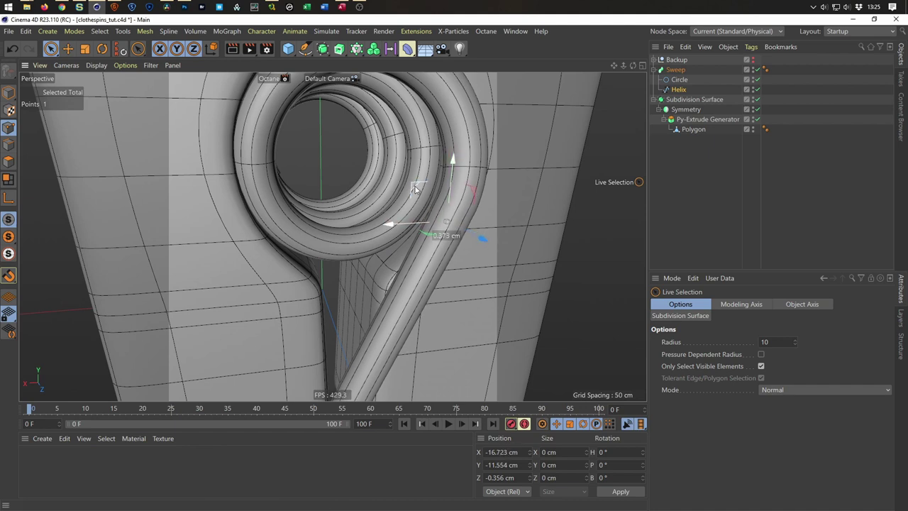
mouse_move(415, 187)
left_mouse_down()
mouse_move(483, 208)
mouse_move(615, 223)
mouse_move(568, 218)
left_mouse_up()
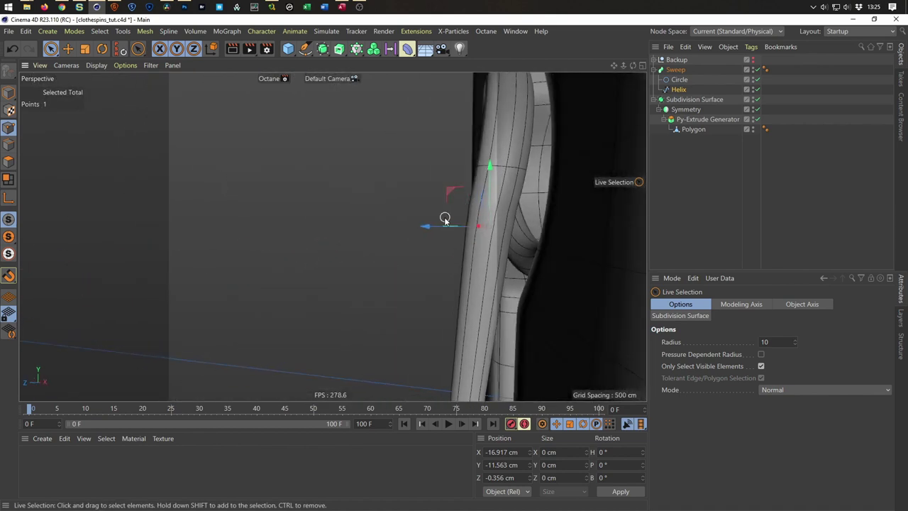
left_click_drag(426, 226, 423, 226)
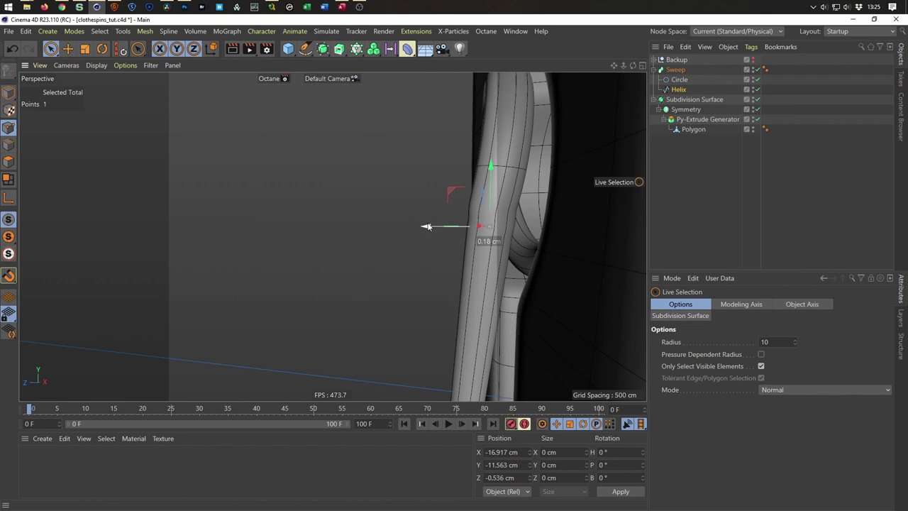
left_click(474, 188)
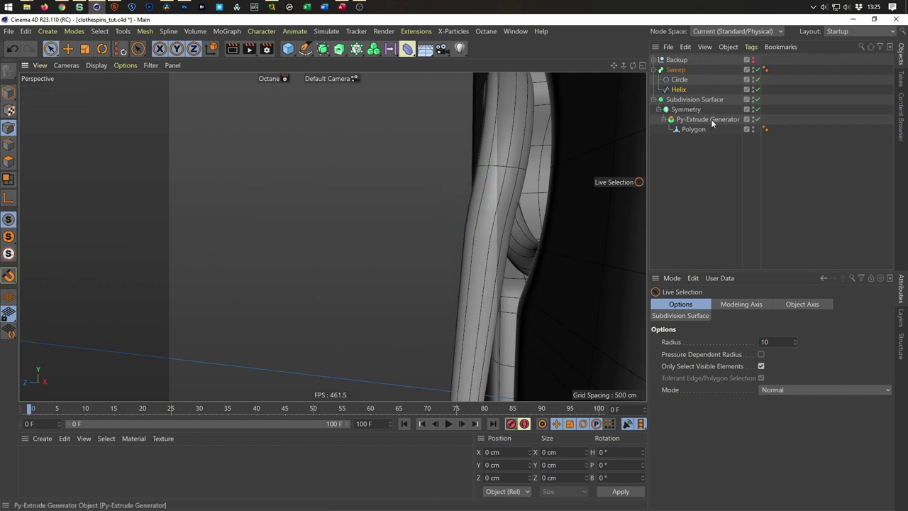
Select a point on the spring arm and nudge it to tuck the arm in.
left_click(756, 69)
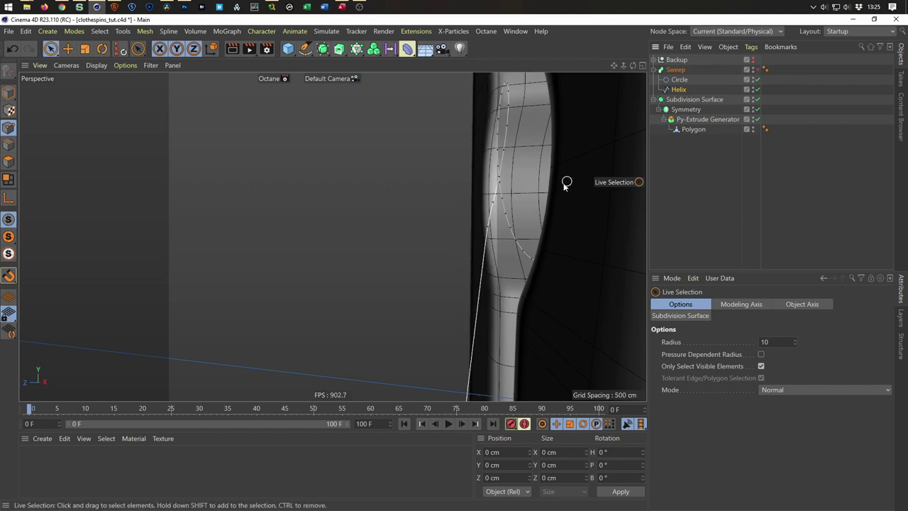
scroll(509, 180, "up", 1)
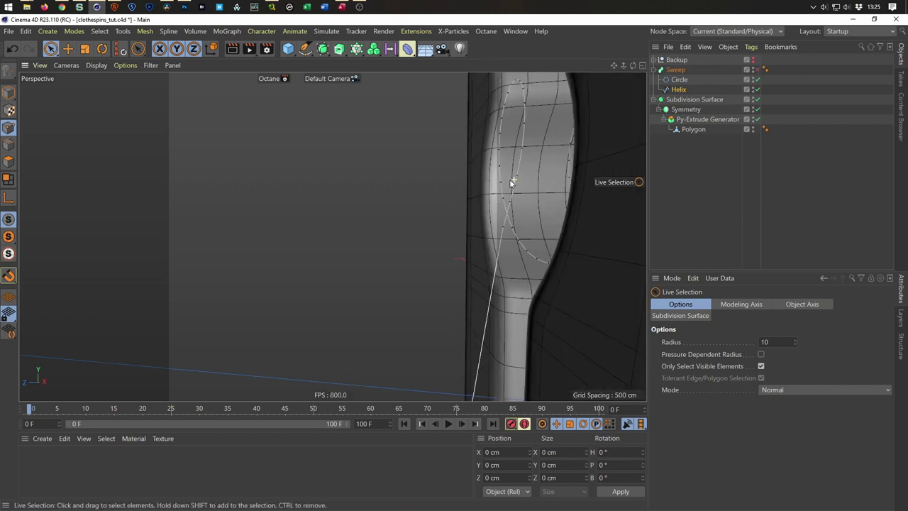
left_click(512, 205)
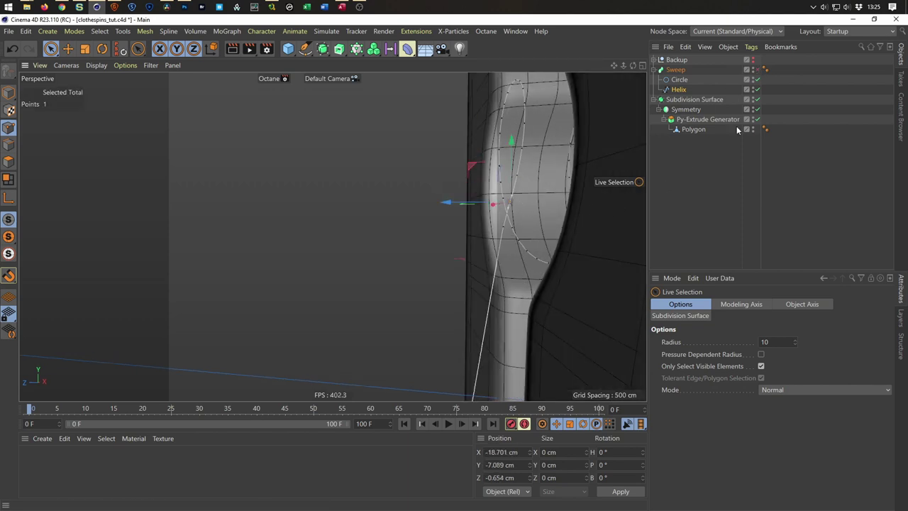
left_click(757, 69)
left_click_drag(610, 224, 522, 219, "alt")
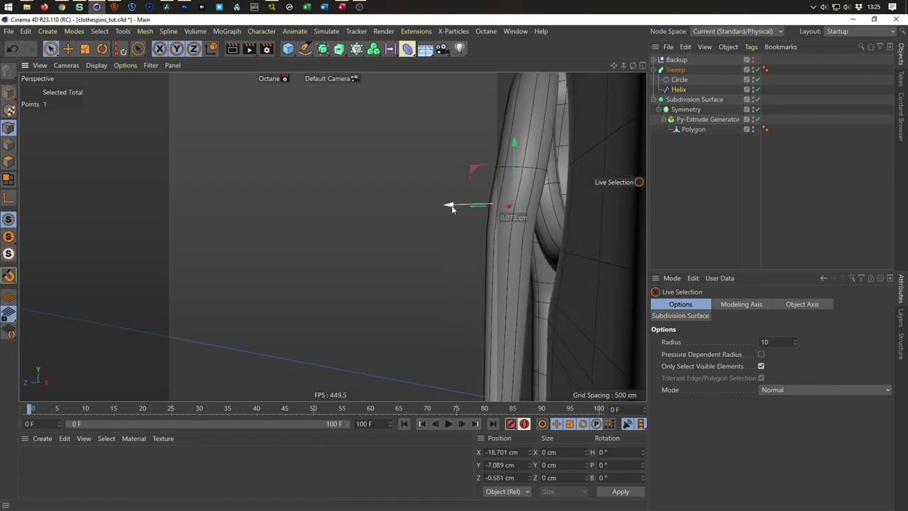
left_click_drag(452, 208, 452, 205)
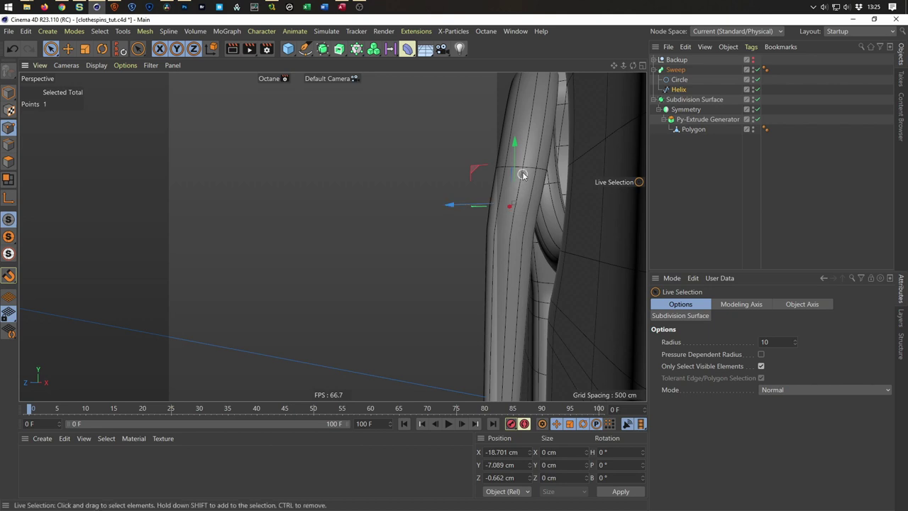
left_click(485, 173)
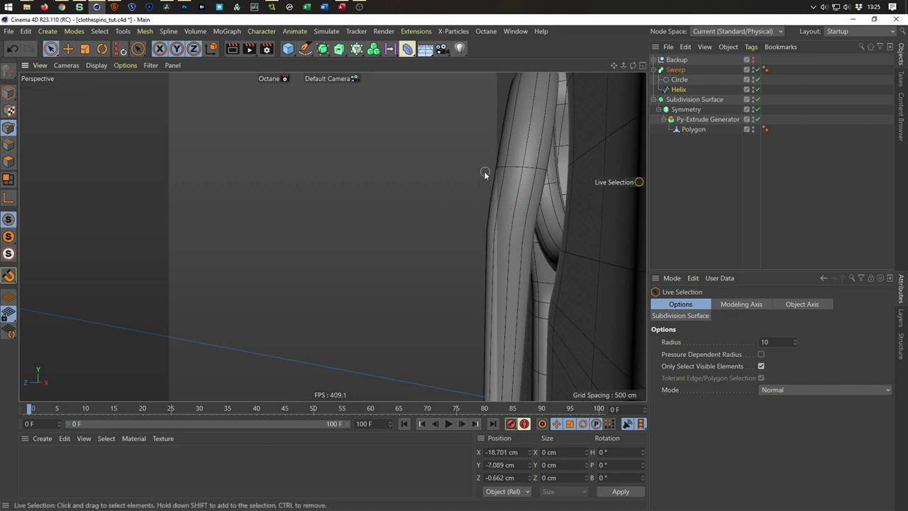
Select a spline point near the pin edge and shift it slightly along its axis.
left_click(752, 68)
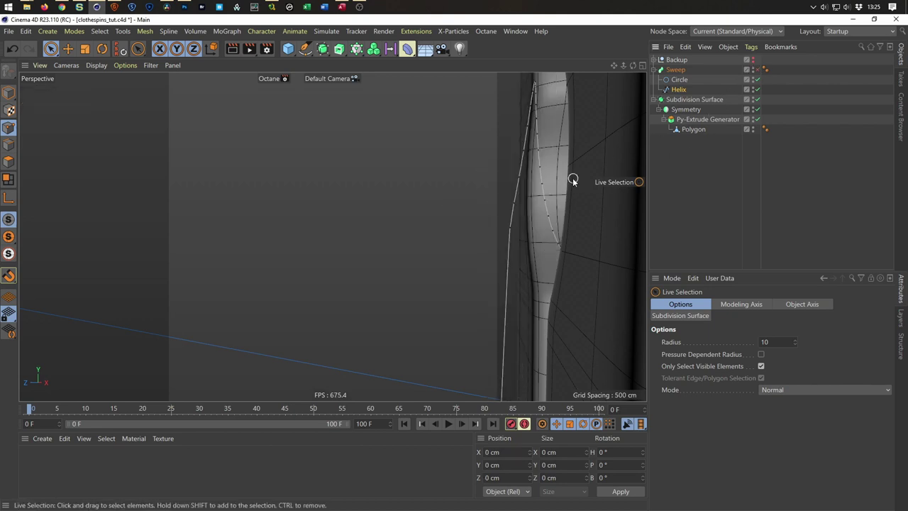
left_click(521, 178)
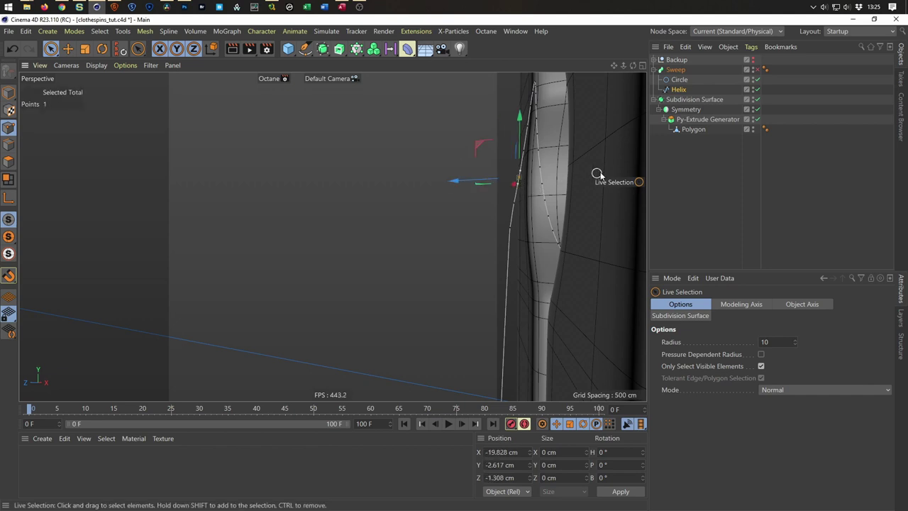
left_click(757, 69)
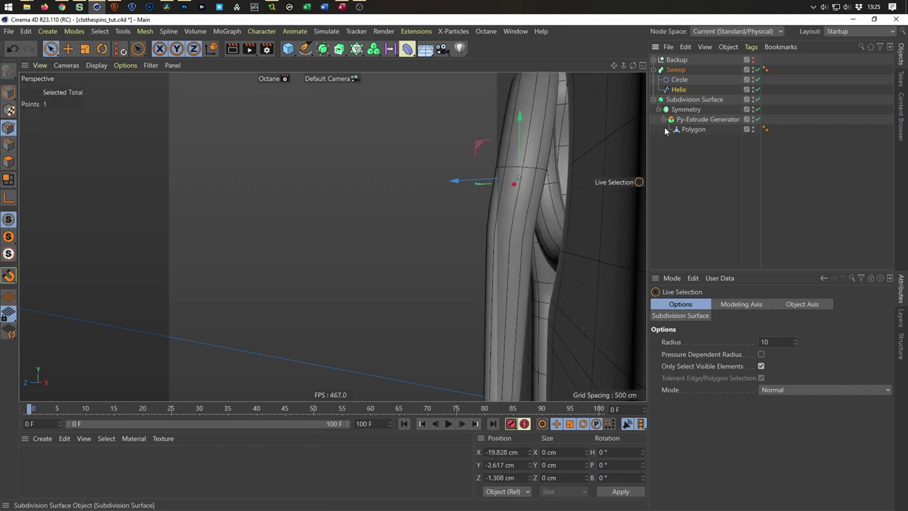
left_click_drag(458, 182, 456, 183)
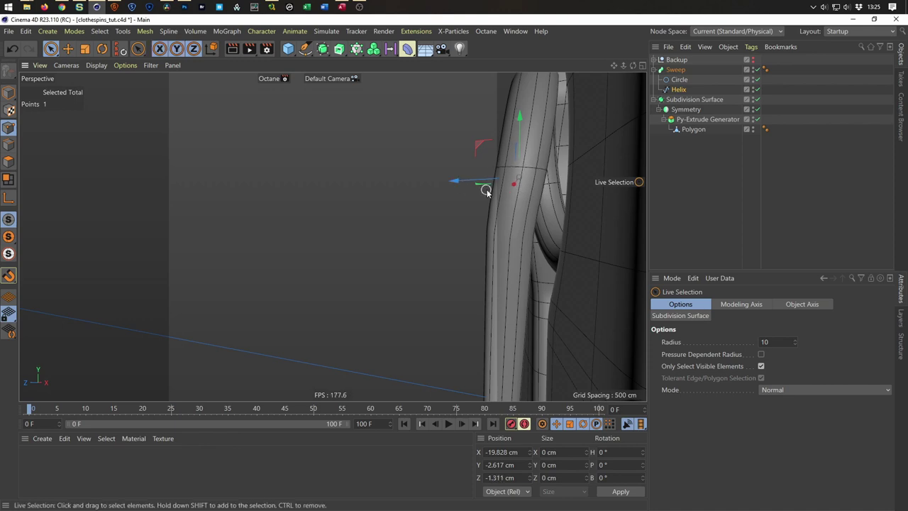
scroll(456, 183, "down", 3)
scroll(405, 183, "down", 3)
scroll(340, 174, "up", 3)
Move that point downward until the arm sits flush, ending with the Sweep enabled.
left_click_drag(299, 169, 245, 162, "alt")
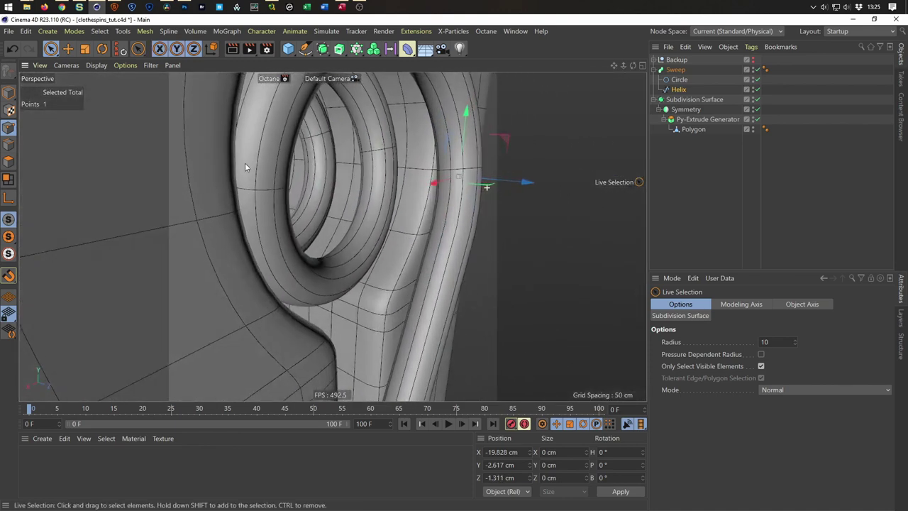
left_click(756, 69)
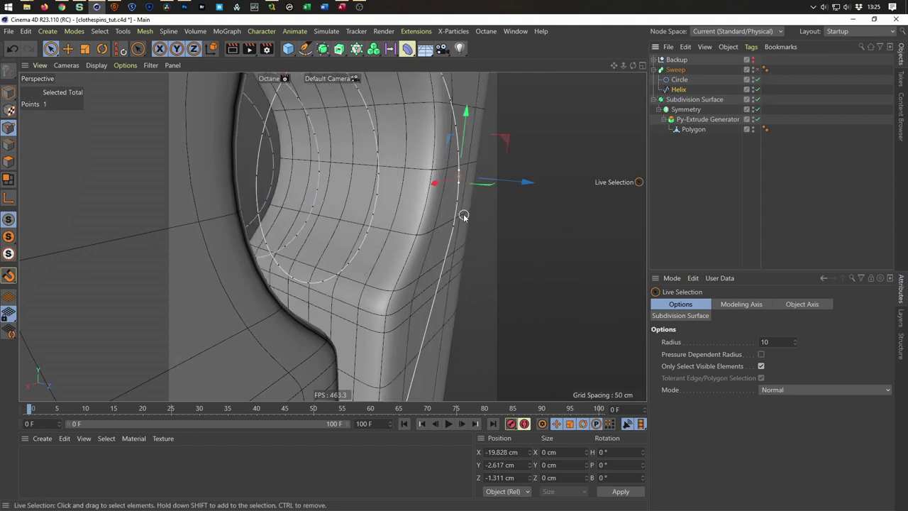
left_click_drag(458, 209, 461, 228)
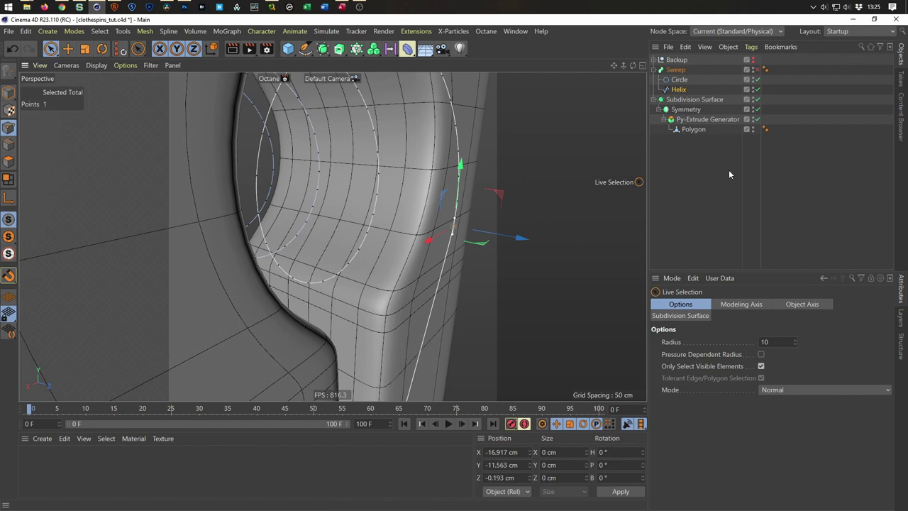
left_click(756, 70)
mouse_move(521, 238)
left_mouse_down()
mouse_move(476, 233)
mouse_move(419, 248)
mouse_move(499, 249)
mouse_move(400, 200)
mouse_move(418, 232)
mouse_move(364, 239)
left_mouse_up()
middle_click_drag(365, 239, 374, 219, "alt")
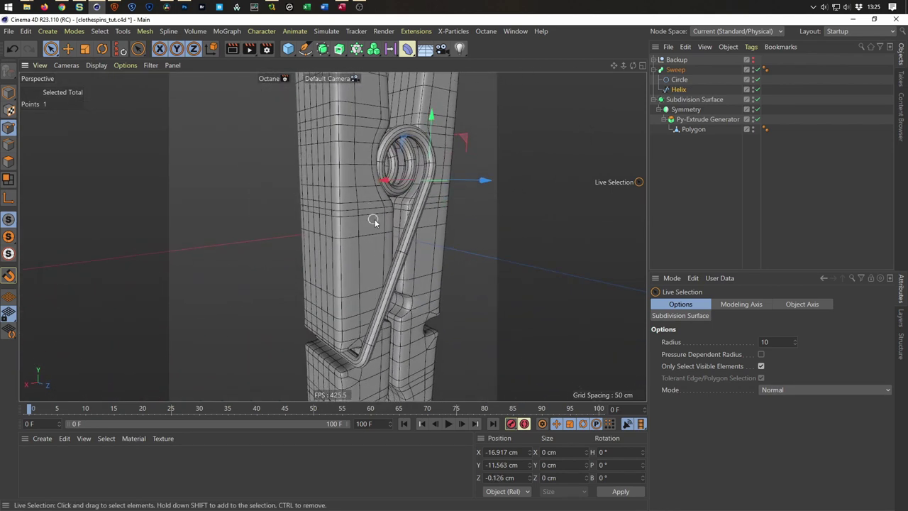
mouse_move(402, 236)
left_mouse_down("alt")
mouse_move(461, 220)
mouse_move(590, 230)
mouse_move(463, 225)
left_mouse_up("alt")
Disable the Sweep and select the Helix spline in the Object Manager.
middle_click(452, 266)
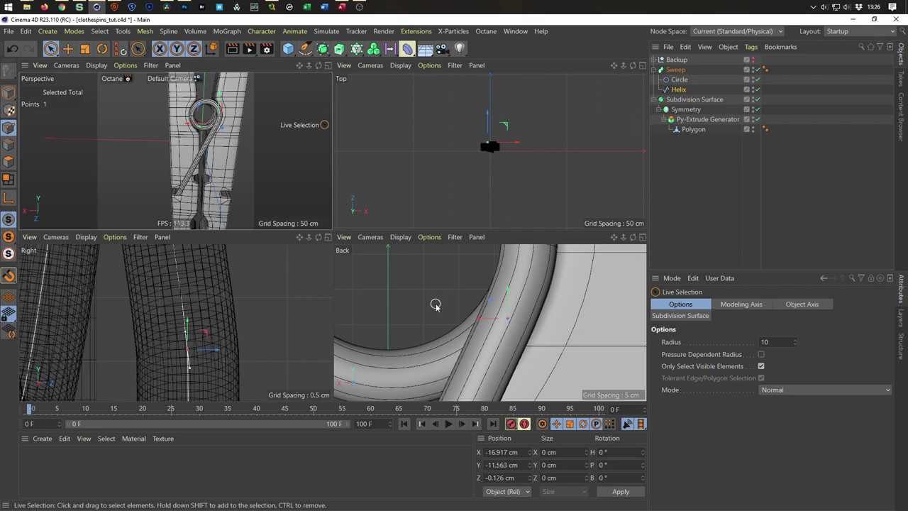
middle_click(435, 305)
left_click(757, 70)
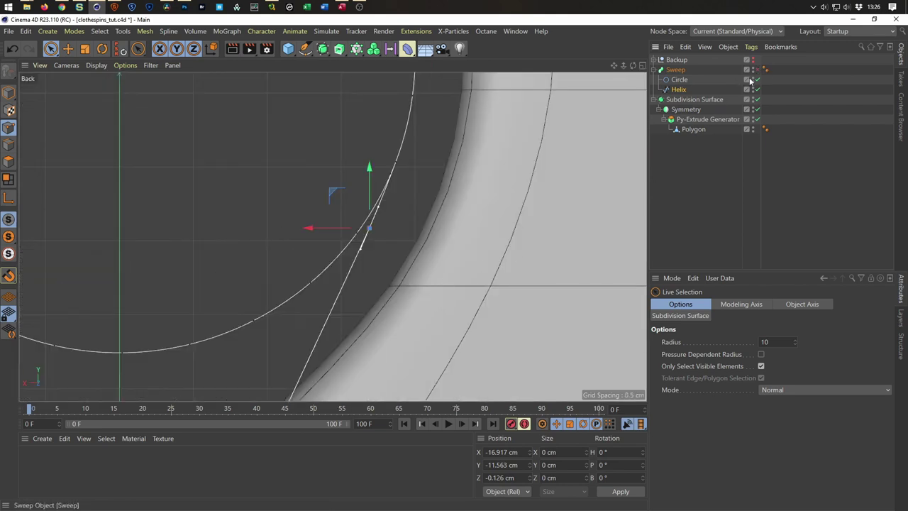
left_click(678, 90)
scroll(303, 217, "down", 5)
scroll(324, 207, "down", 4)
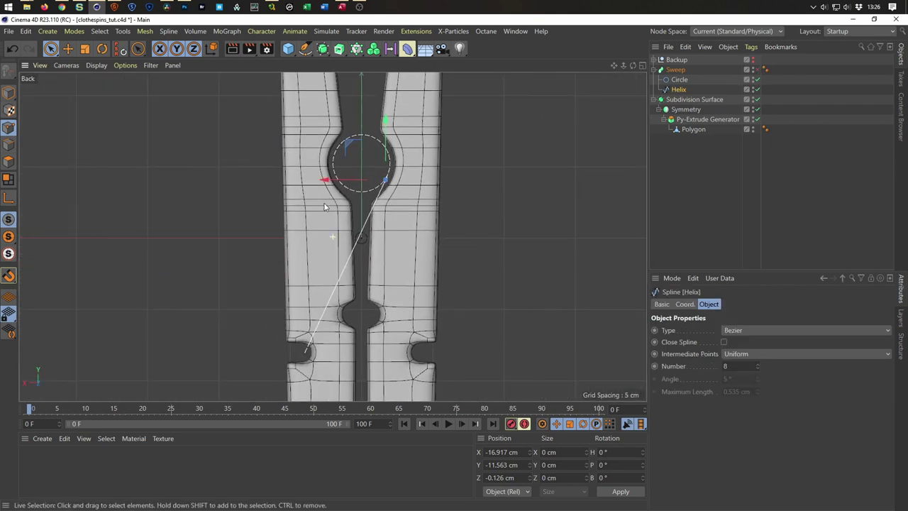
Switch the viewport to the Front camera and zoom in on the spline.
left_click(66, 65)
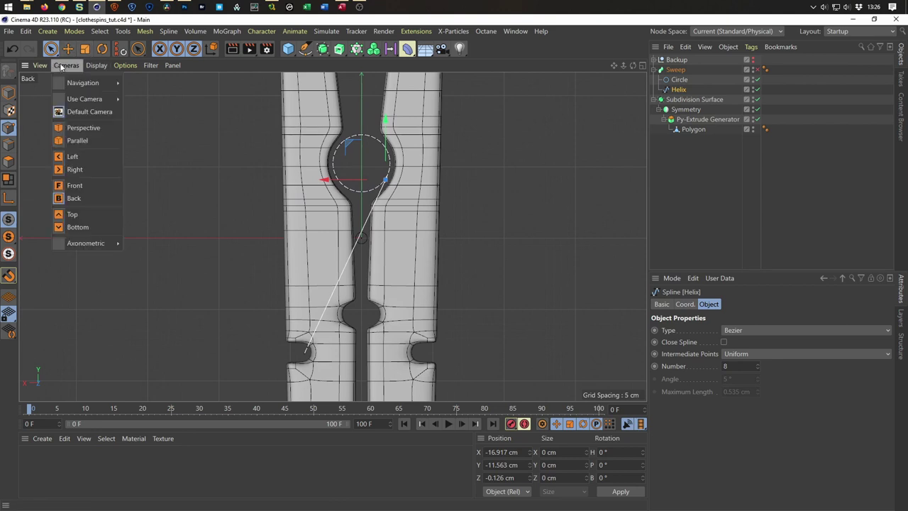
left_click(88, 187)
scroll(343, 246, "up", 2)
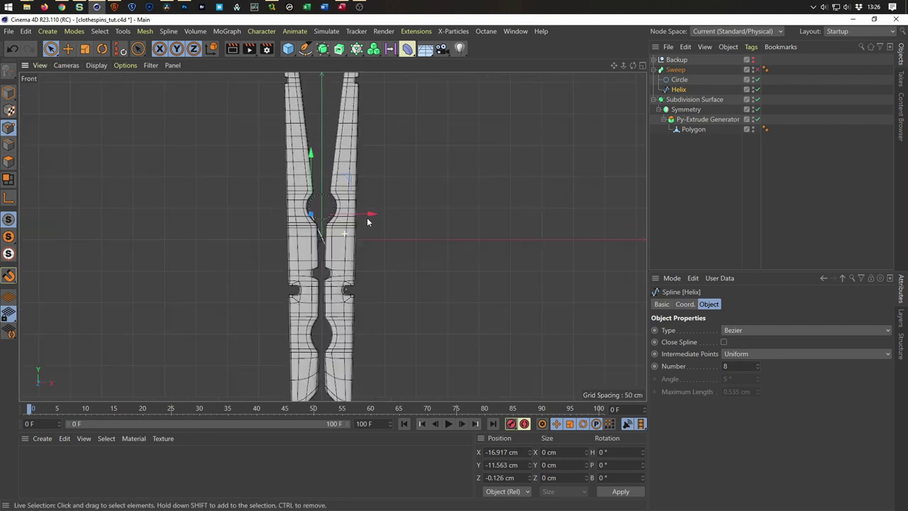
scroll(351, 230, "up", 2)
scroll(365, 216, "up", 2)
scroll(383, 206, "up", 2)
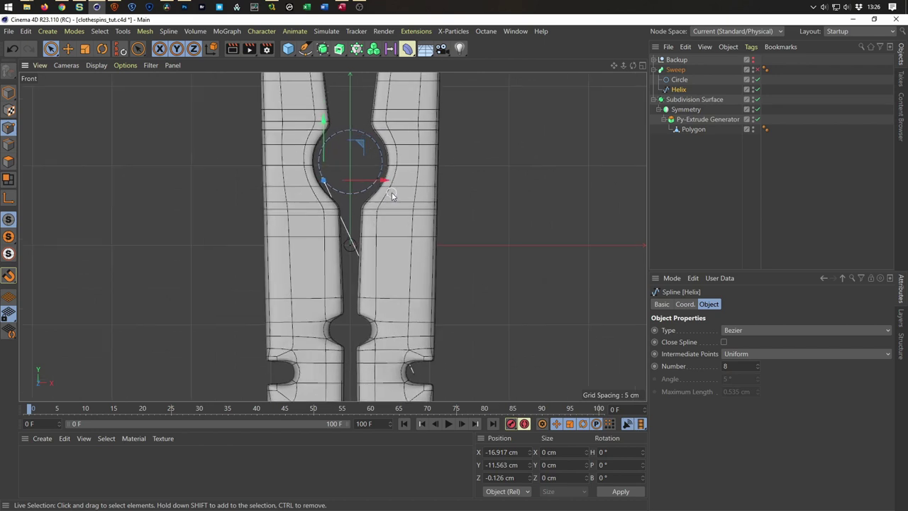
Check the spring in Perspective, then frame the pin's lower notch close up in the Front view.
middle_click(391, 198)
middle_click(303, 170)
scroll(408, 225, "down", 2)
mouse_move(408, 225)
left_mouse_down("alt")
mouse_move(619, 224)
mouse_move(436, 202)
left_mouse_up("alt")
scroll(436, 202, "up", 2)
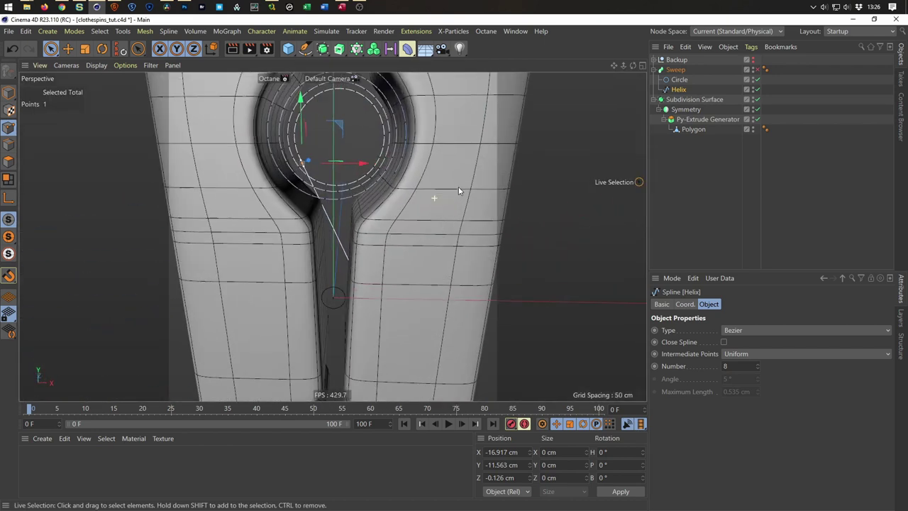
scroll(426, 216, "up", 2)
middle_click(411, 237)
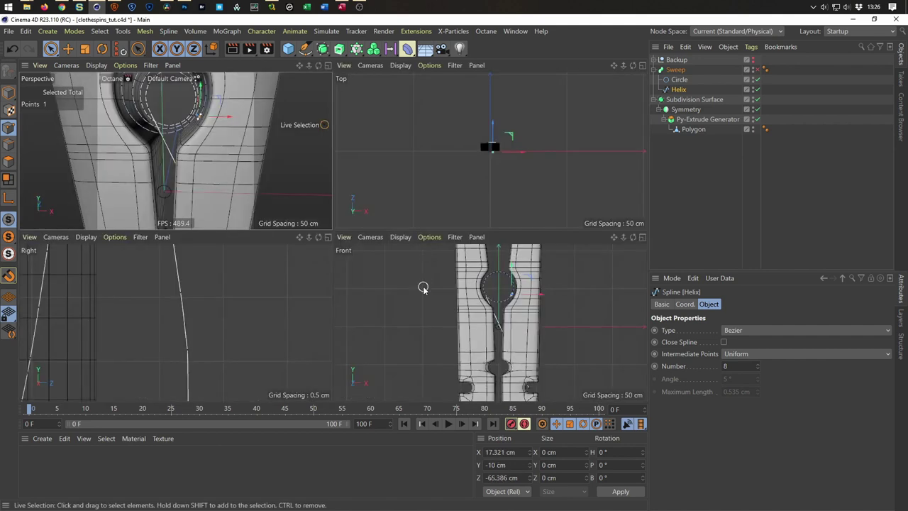
middle_click(422, 286)
scroll(402, 227, "up", 1)
scroll(406, 207, "up", 2)
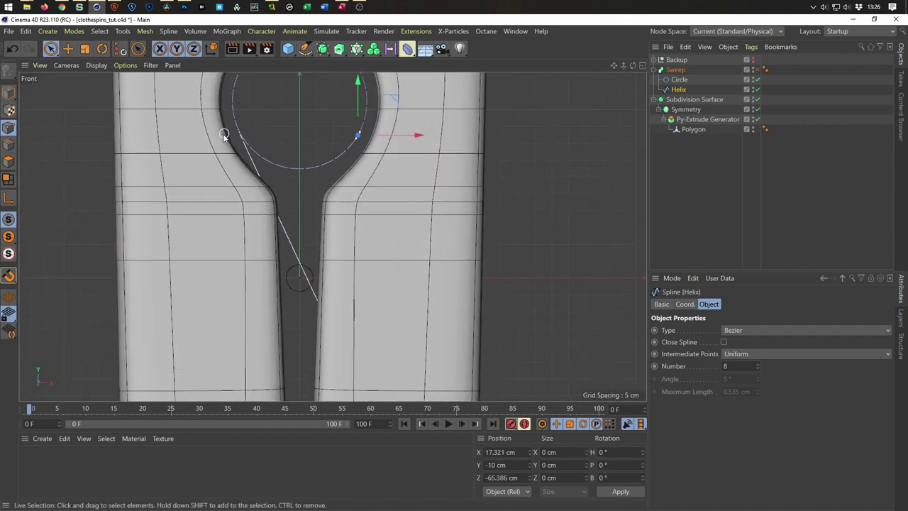
scroll(359, 136, "down", 2)
middle_click_drag(362, 235, 394, 196)
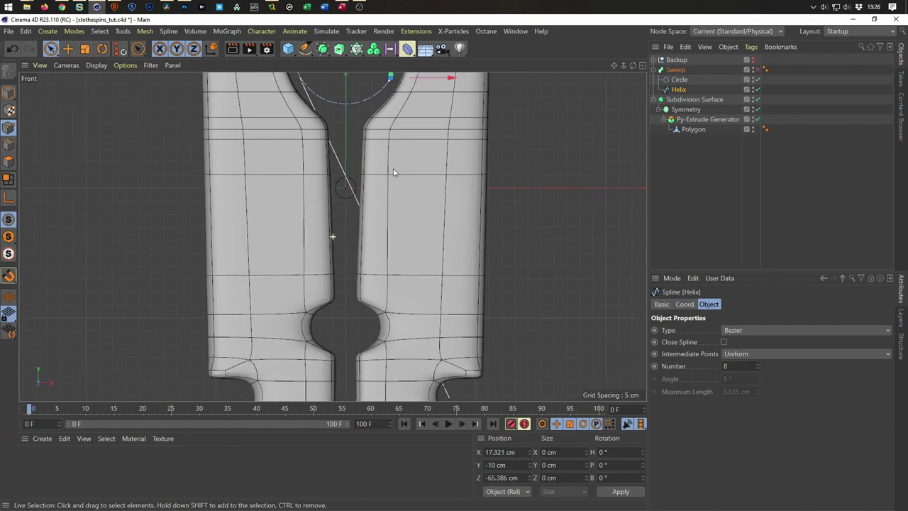
Draw a new spline point at the pin's lower notch and frame it in the side view.
left_click(305, 48)
middle_click_drag(291, 287, 360, 190)
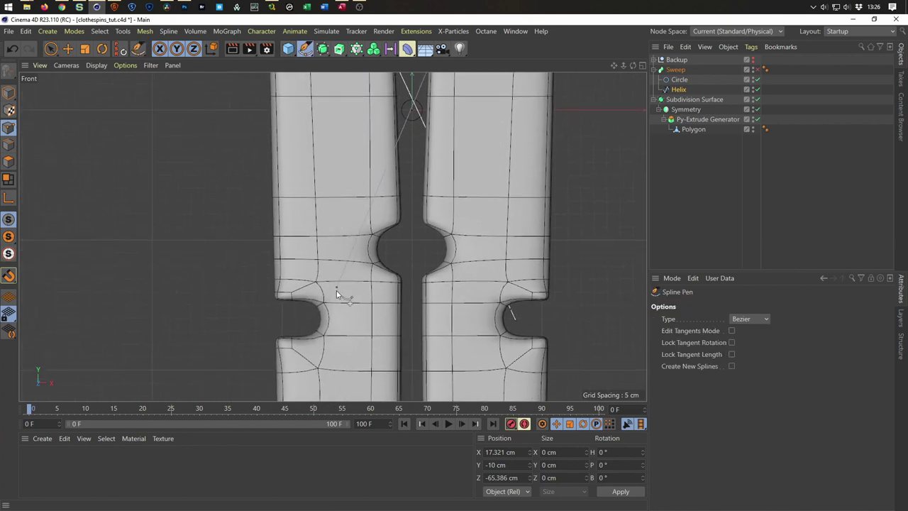
left_click(308, 325)
middle_click(319, 328)
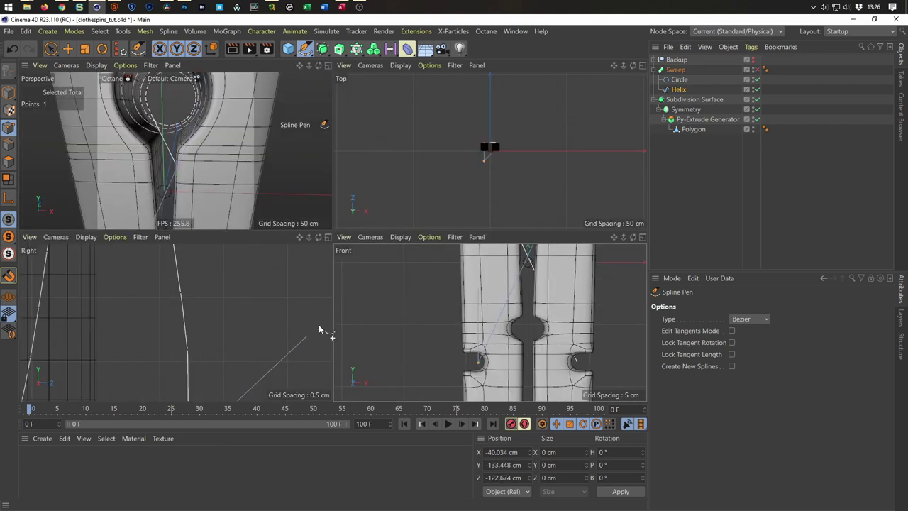
scroll(177, 336, "down", 5)
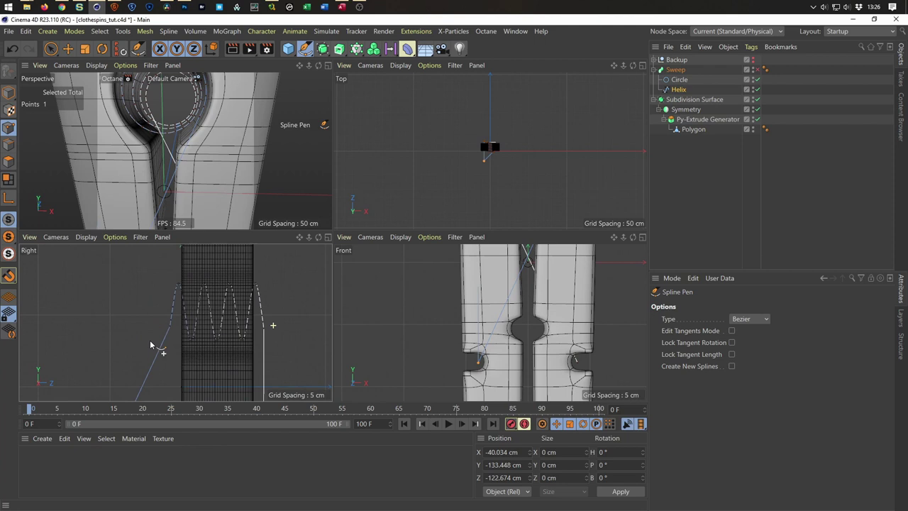
middle_click_drag(156, 345, 219, 263)
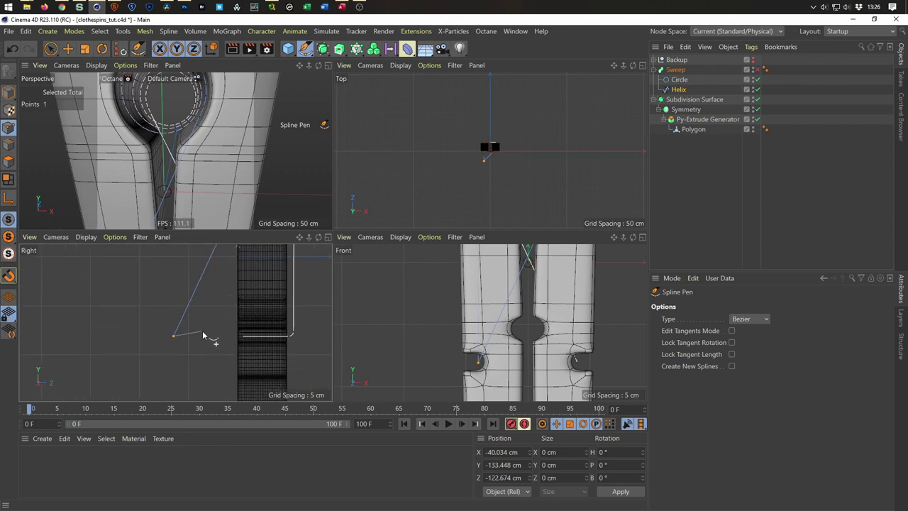
Select the new spline point and move it in depth toward the pin in the side view.
key("Escape")
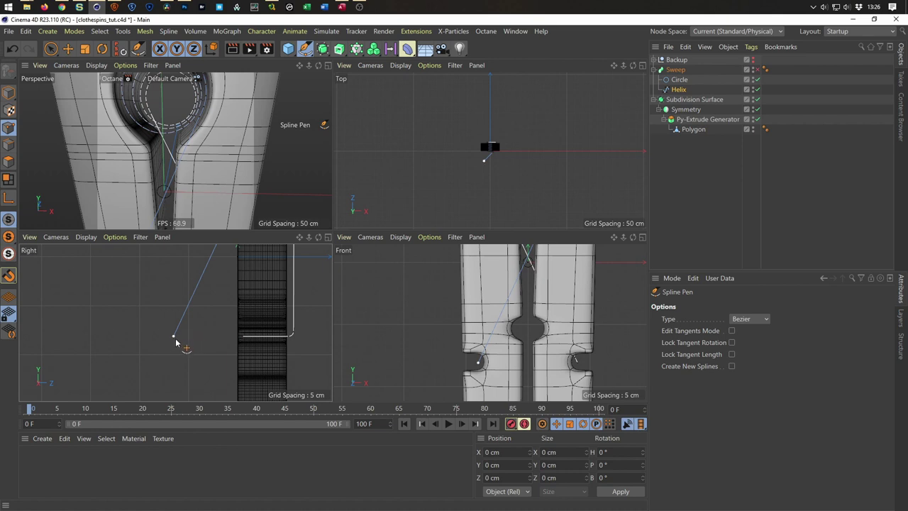
key("9")
left_click(173, 336)
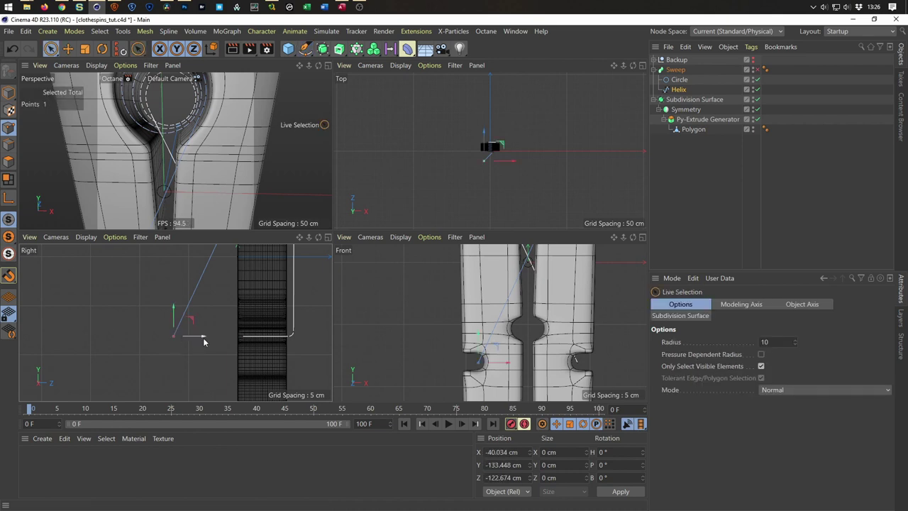
middle_click(236, 341)
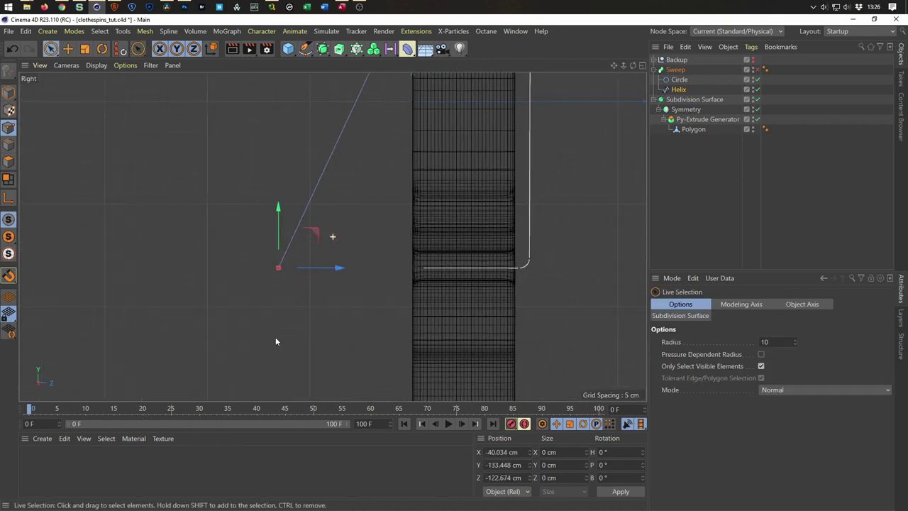
scroll(234, 346, "down", 3)
scroll(259, 338, "up", 2)
left_click_drag(325, 289, 413, 301)
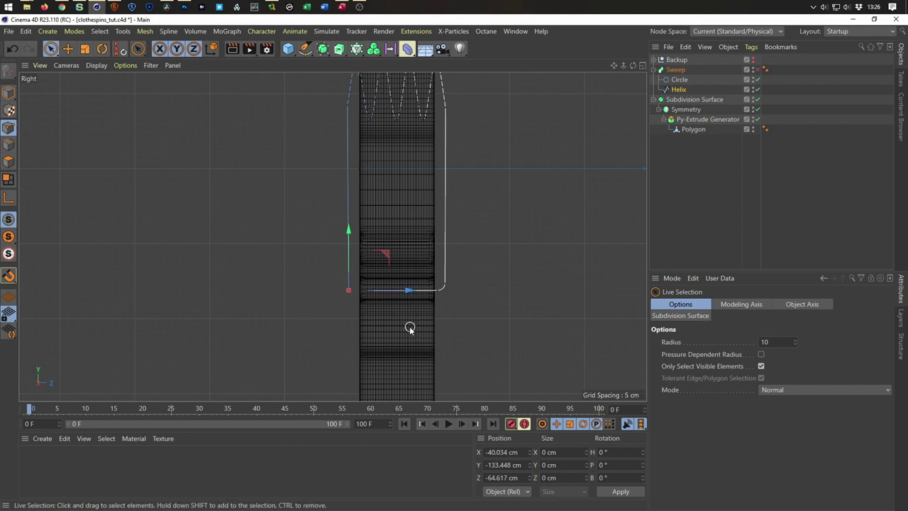
Join the new leg segment to the spring's end and frame the clothespin in Front view.
left_click(305, 48)
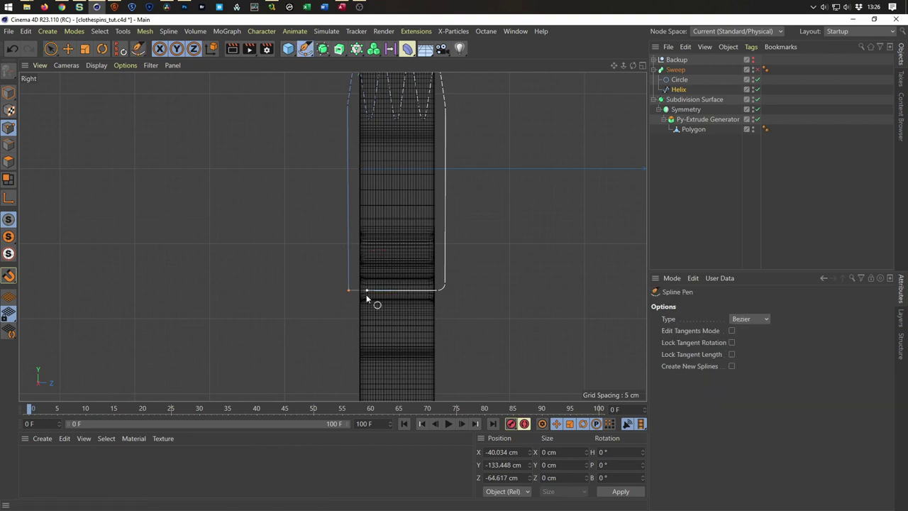
left_click(430, 289)
middle_click(454, 323)
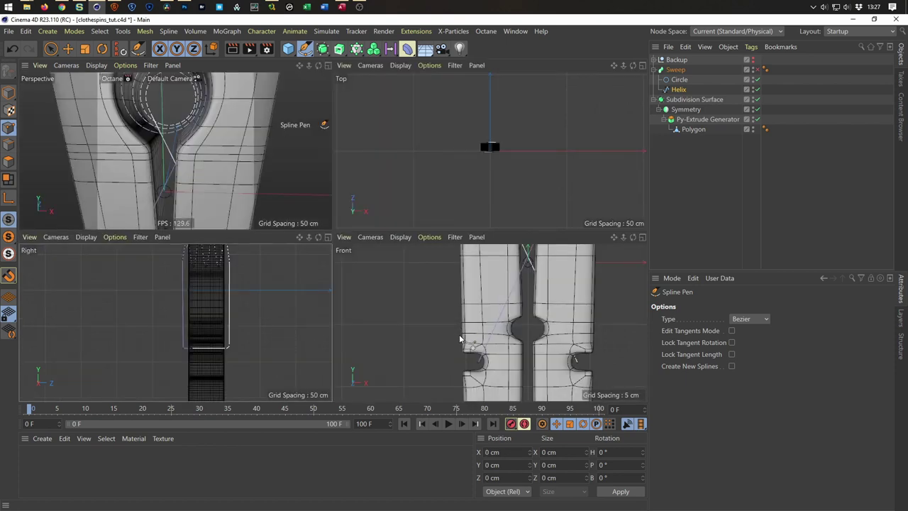
middle_click(459, 339)
middle_click_drag(470, 324, 419, 305, "alt")
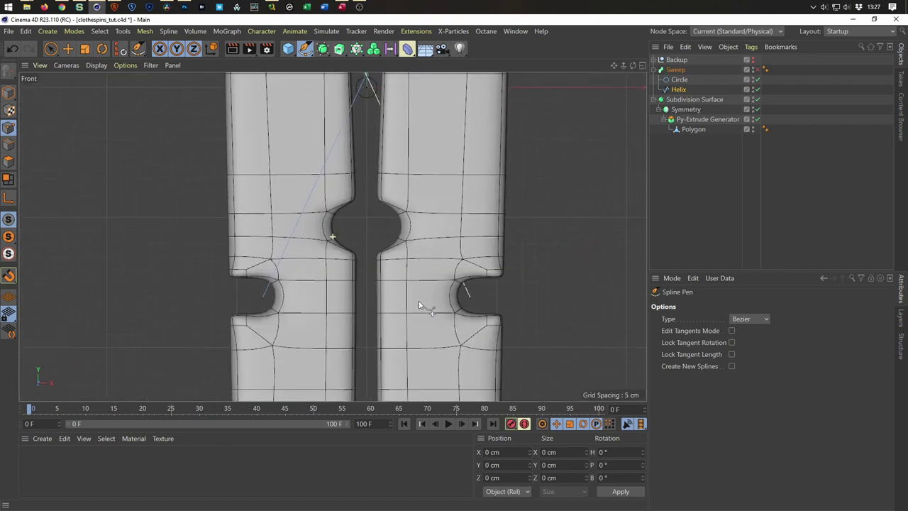
scroll(418, 305, "down", 2)
scroll(411, 302, "down", 2)
scroll(401, 304, "down", 2)
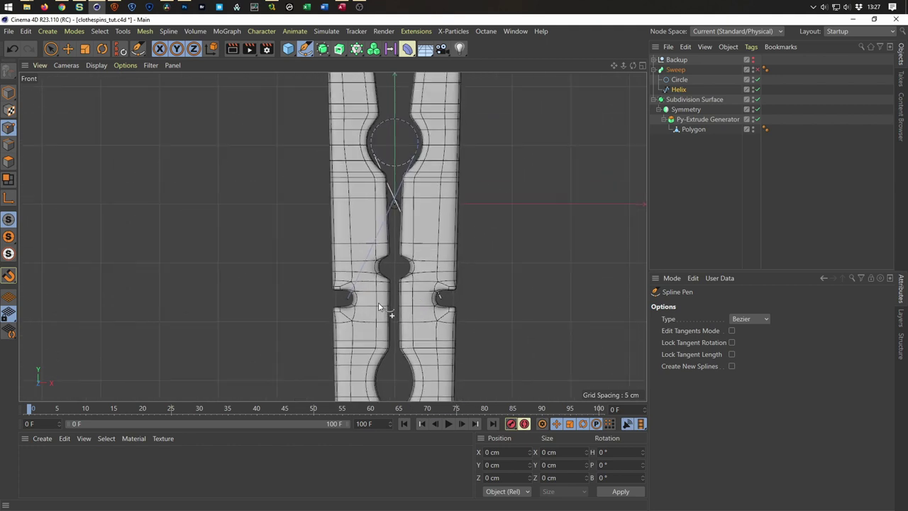
Orbit the Perspective view to see the helix arm's end from the side.
middle_click(417, 304)
middle_click(250, 207)
scroll(371, 283, "down", 2)
scroll(330, 297, "down", 2)
mouse_move(331, 298)
left_mouse_down("alt")
mouse_move(436, 306)
mouse_move(417, 251)
mouse_move(371, 226)
mouse_move(378, 249)
mouse_move(256, 242)
mouse_move(371, 297)
mouse_move(276, 243)
mouse_move(180, 248)
mouse_move(424, 265)
mouse_move(371, 251)
mouse_move(165, 250)
mouse_move(310, 190)
mouse_move(314, 226)
mouse_move(284, 277)
mouse_move(278, 232)
left_mouse_up("alt")
Chamfer the corner point at the spring arm's end with a 5.05 cm radius.
key("space")
left_click(331, 303)
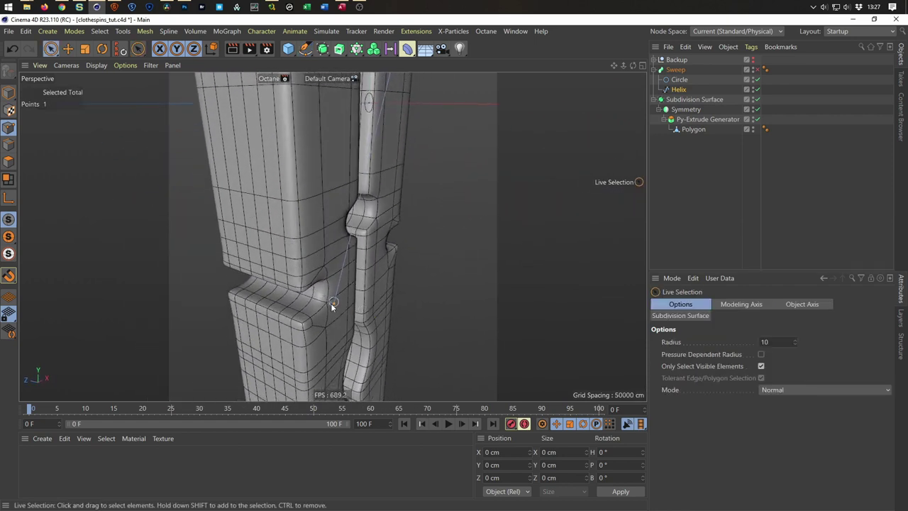
right_click(484, 295)
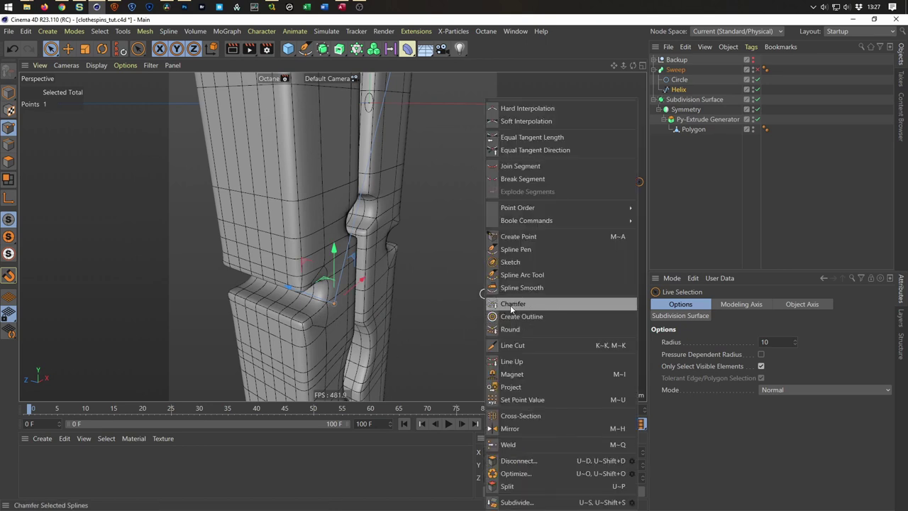
left_click(510, 305)
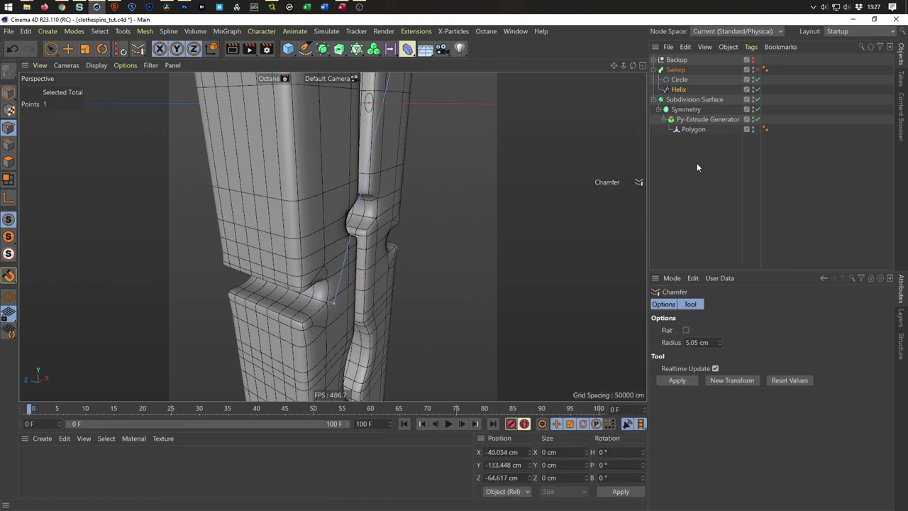
left_click(685, 380)
mouse_move(487, 324)
left_mouse_down("alt")
mouse_move(308, 270)
mouse_move(222, 300)
mouse_move(152, 287)
mouse_move(182, 300)
mouse_move(150, 301)
mouse_move(399, 300)
left_mouse_up("alt")
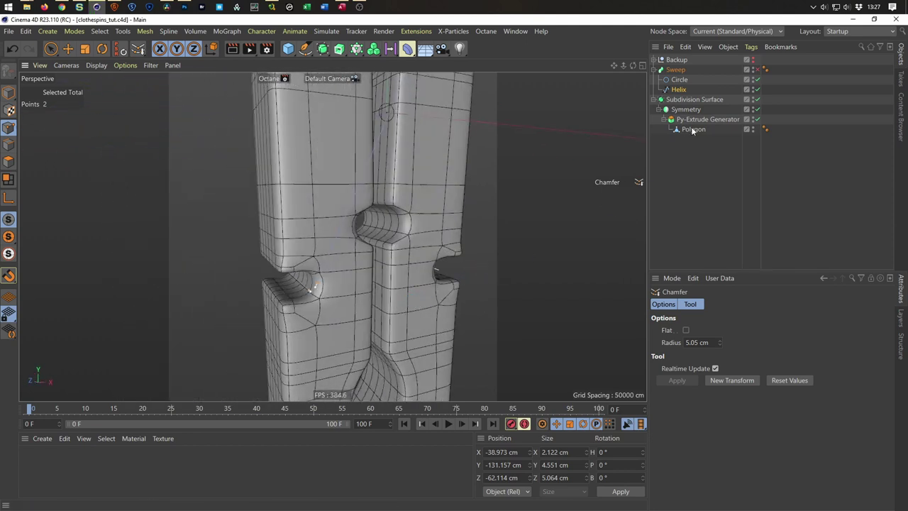
Re-enable the Sweep and orbit around the spring coil to check the tube.
left_click(757, 70)
mouse_move(535, 192)
left_mouse_down("alt")
mouse_move(484, 216)
mouse_move(646, 221)
mouse_move(445, 225)
mouse_move(447, 195)
mouse_move(452, 220)
mouse_move(604, 229)
mouse_move(588, 229)
left_mouse_up("alt")
mouse_move(515, 220)
left_mouse_down("alt")
mouse_move(531, 215)
mouse_move(503, 203)
left_mouse_up("alt")
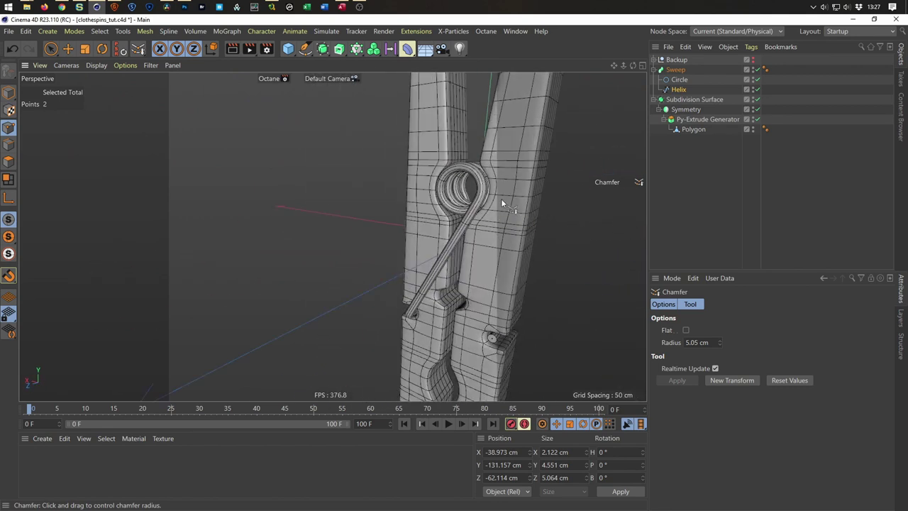
scroll(552, 178, "up", 5)
scroll(432, 204, "up", 3)
mouse_move(432, 205)
left_mouse_down("alt")
mouse_move(335, 203)
mouse_move(386, 206)
mouse_move(339, 210)
mouse_move(538, 259)
left_mouse_up("alt")
scroll(405, 267, "down", 8)
left_click_drag(405, 268, 494, 259, "alt")
scroll(494, 259, "up", 5)
mouse_move(547, 234)
left_mouse_down("alt")
mouse_move(366, 262)
mouse_move(300, 256)
mouse_move(467, 289)
left_mouse_up("alt")
scroll(468, 289, "up", 5)
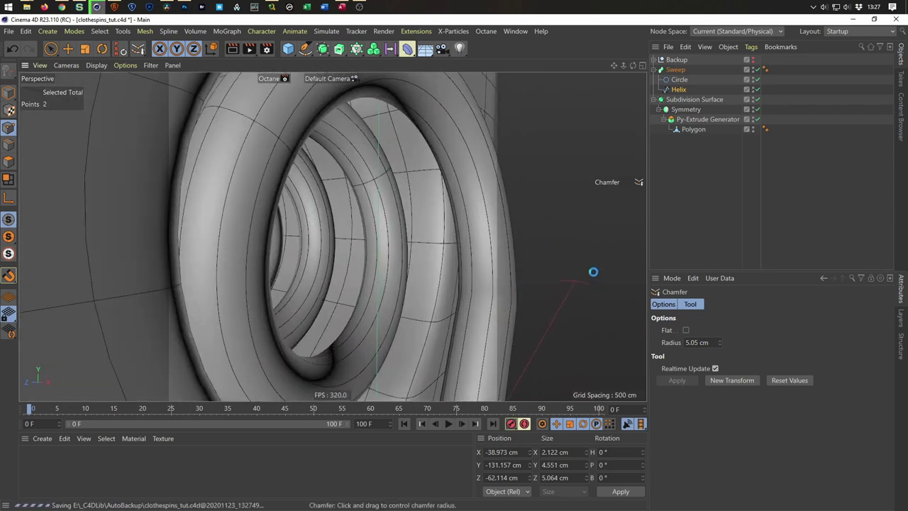
Hide the Sweep, then select and slightly nudge the helix end point near the notch.
left_click(757, 70)
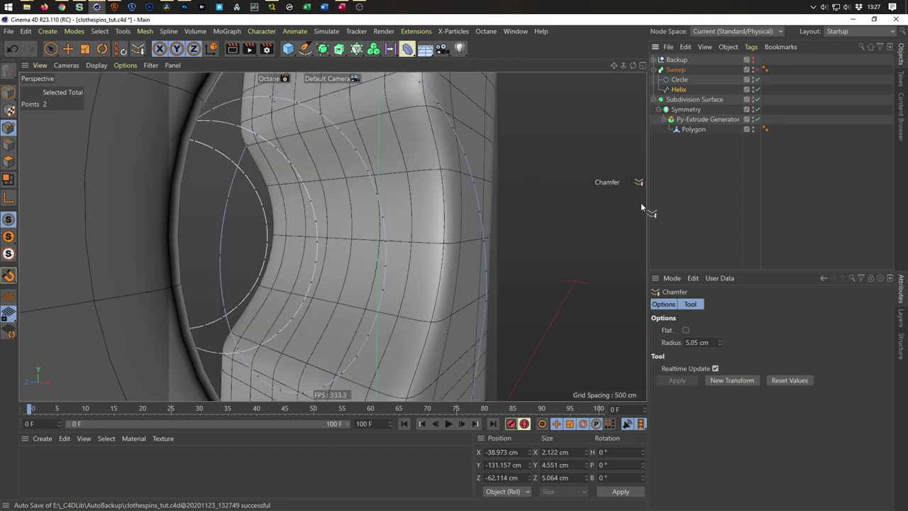
key("space")
left_click(493, 294)
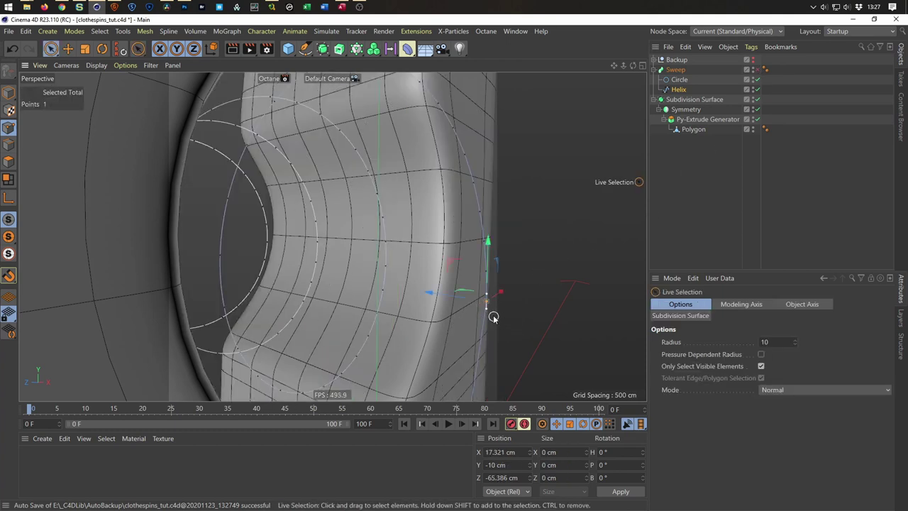
scroll(493, 317, "up", 2)
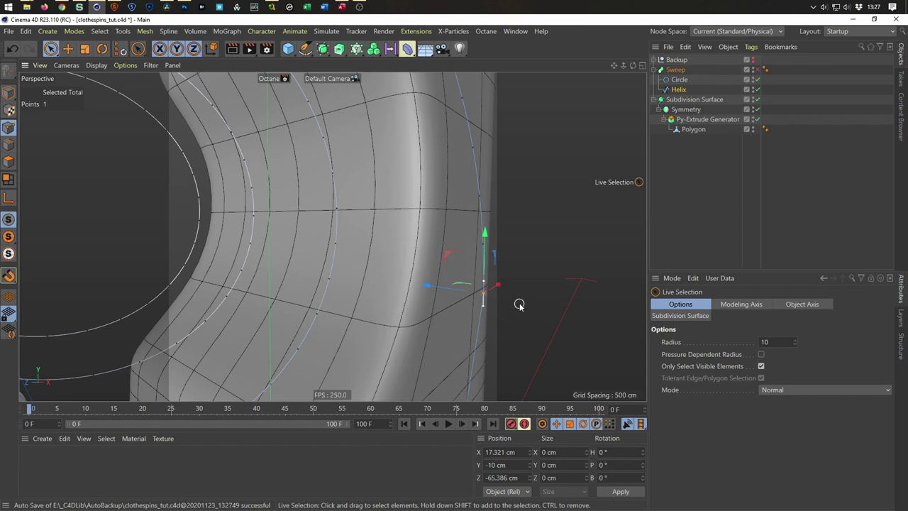
left_click_drag(434, 287, 435, 288)
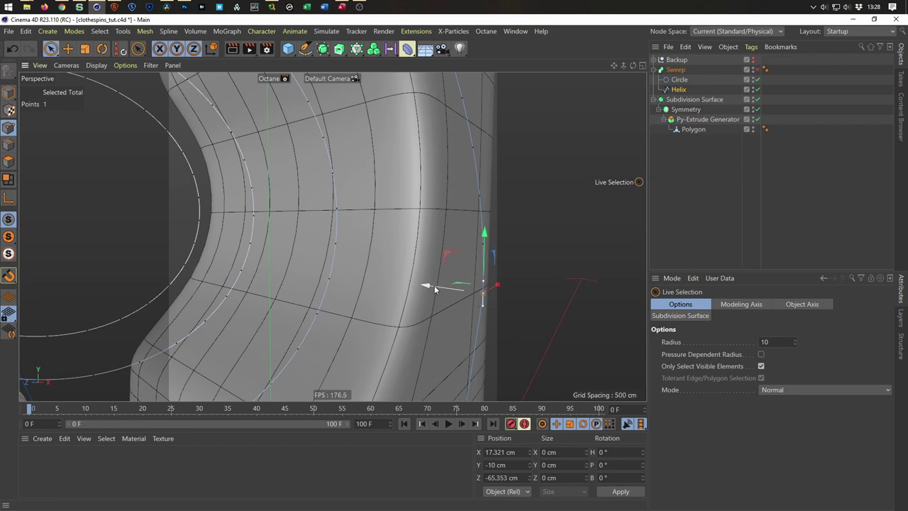
key("e")
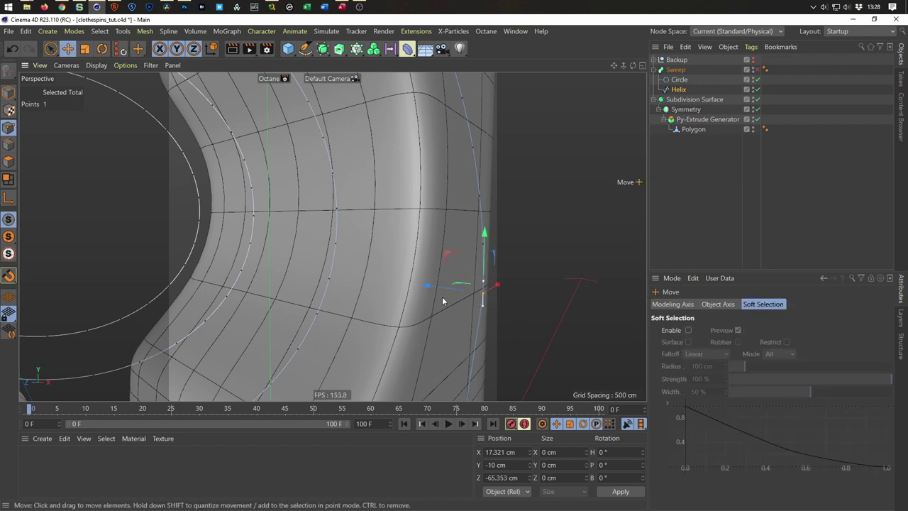
In the enlarged Right view, shift the end point slightly down and right with Move.
key("F5")
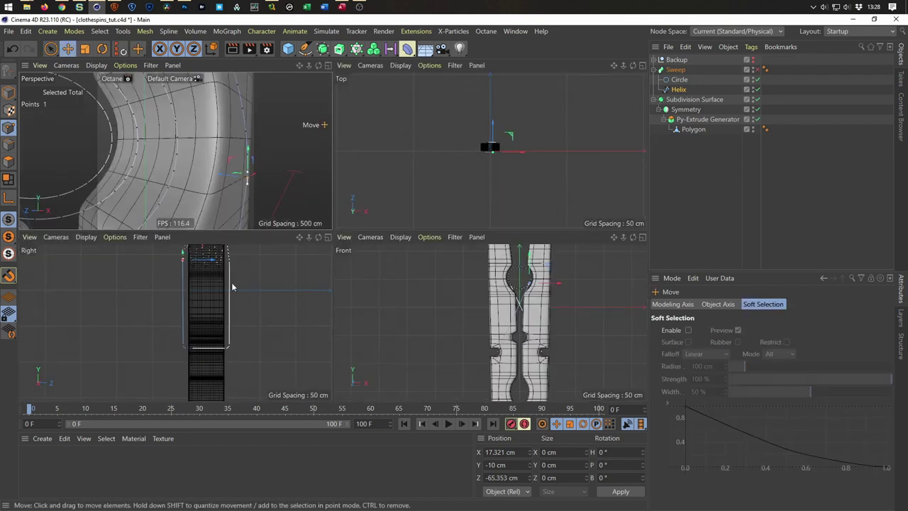
middle_click(232, 286)
scroll(349, 275, "up", 5)
scroll(378, 238, "up", 5)
scroll(452, 219, "up", 5)
scroll(398, 195, "up", 2)
scroll(333, 166, "up", 3)
left_click_drag(261, 219, 264, 223)
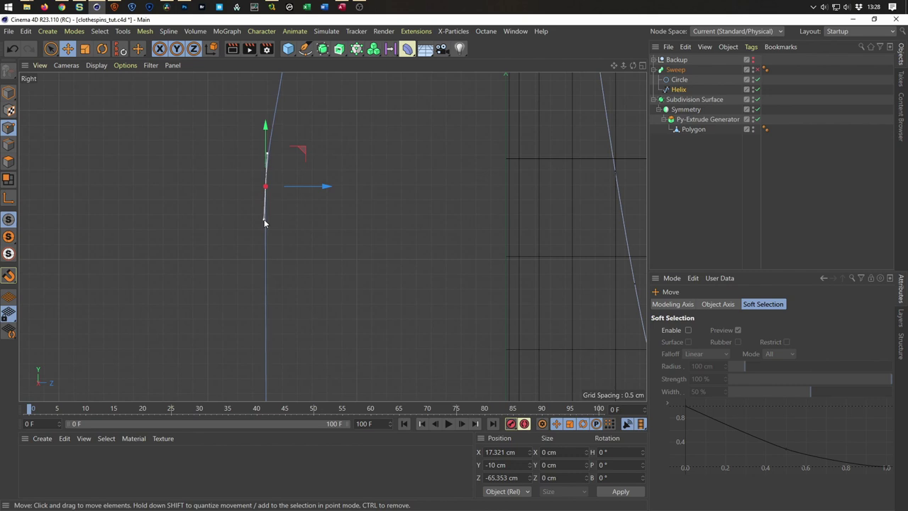
Turn the Sweep back on and shift the end point sideways a fraction more.
middle_click(263, 222)
middle_click(297, 196)
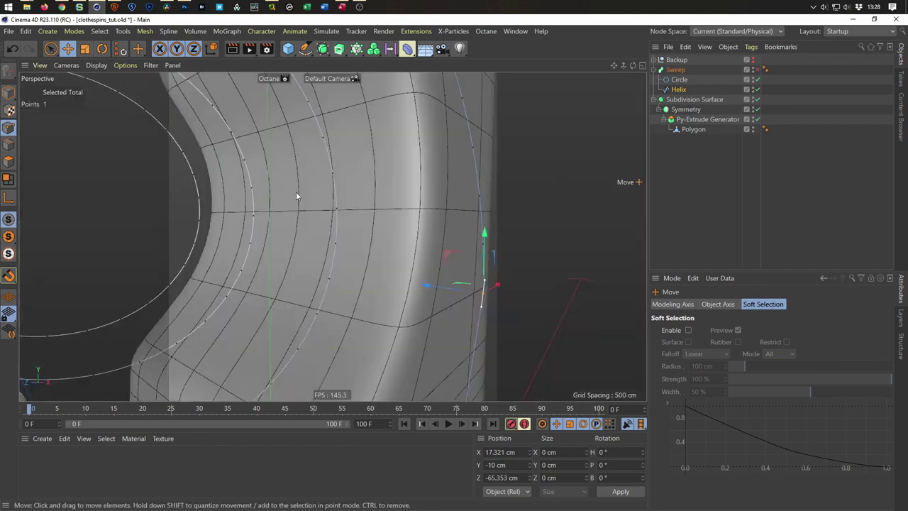
left_click(754, 69)
scroll(483, 238, "up", 3)
scroll(483, 239, "up", 3)
scroll(483, 239, "up", 2)
left_click_drag(398, 292, 392, 295)
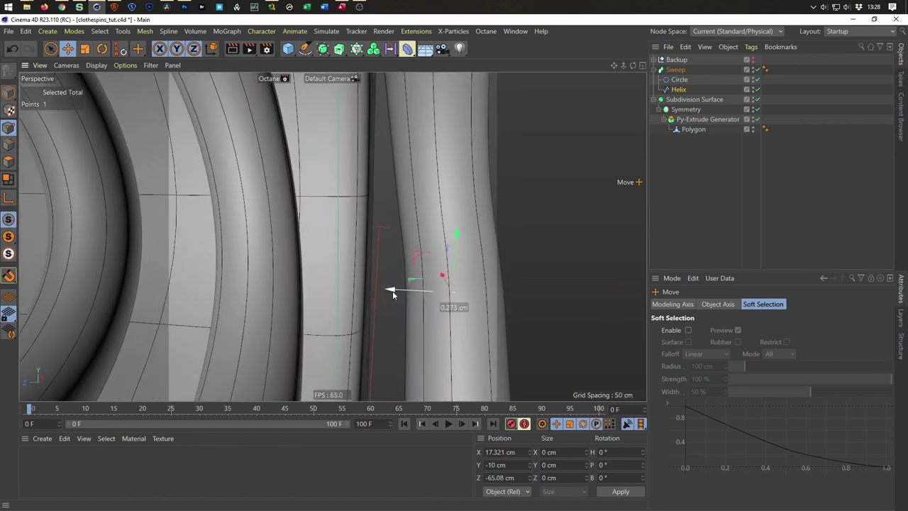
left_click_drag(393, 291, 391, 292)
Orbit out to a frontal view of the whole clothespin to check the swept tube.
right_click_drag(391, 291, 477, 300, "alt")
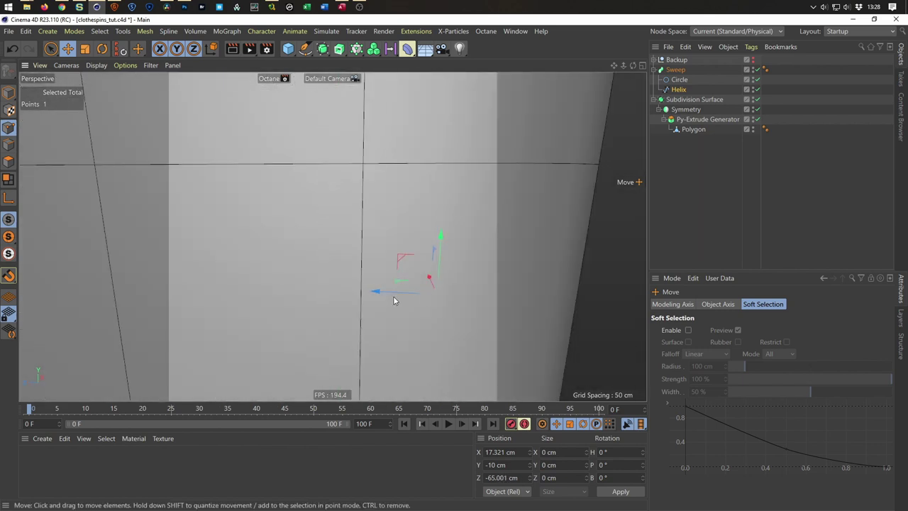
left_click_drag(477, 300, 498, 306, "alt")
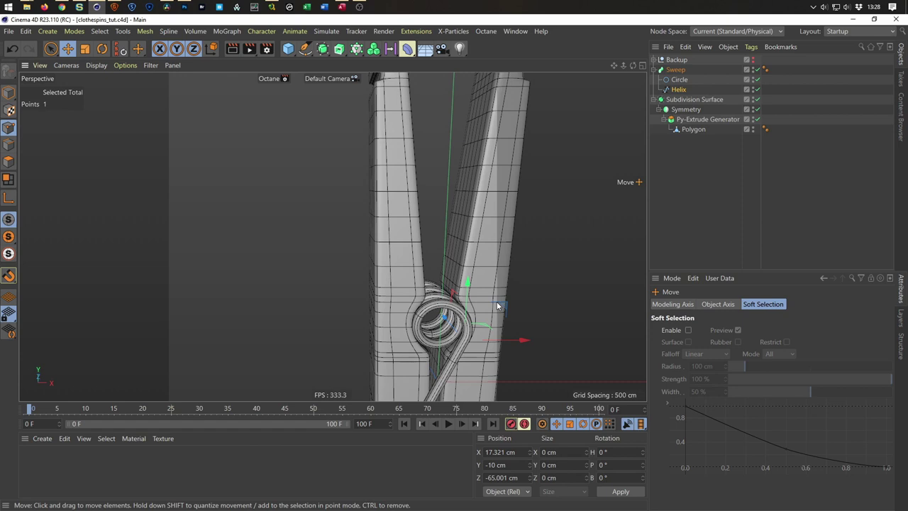
right_click_drag(475, 251, 454, 263, "alt")
left_click_drag(454, 263, 391, 249, "alt")
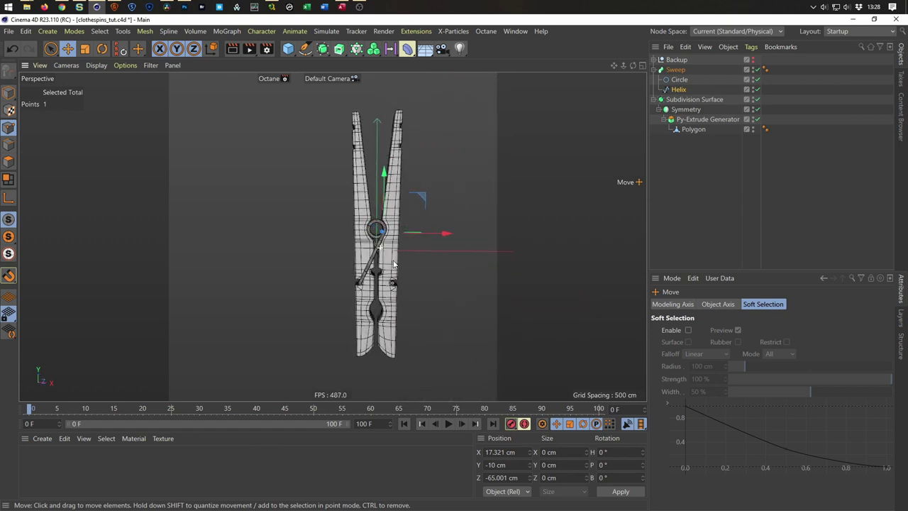
scroll(397, 246, "up", 2)
scroll(418, 246, "up", 1)
scroll(410, 255, "up", 1)
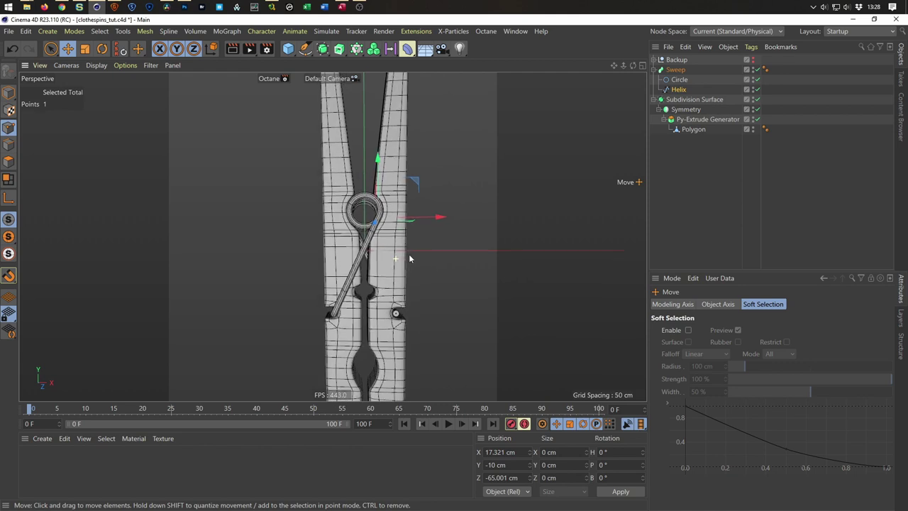
scroll(414, 259, "up", 2)
scroll(415, 266, "up", 1)
Reframe the clothespin in the Front view and select the pin's Polygon object.
middle_click(419, 283)
middle_click(461, 314)
scroll(435, 299, "down", 2)
scroll(435, 299, "down", 2)
scroll(435, 299, "down", 1)
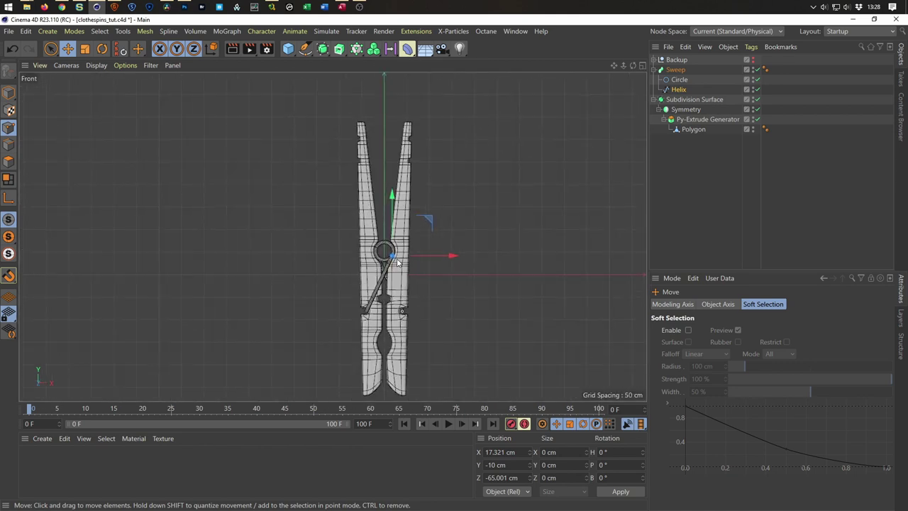
middle_click_drag(435, 298, 376, 229, "alt")
scroll(380, 223, "up", 1)
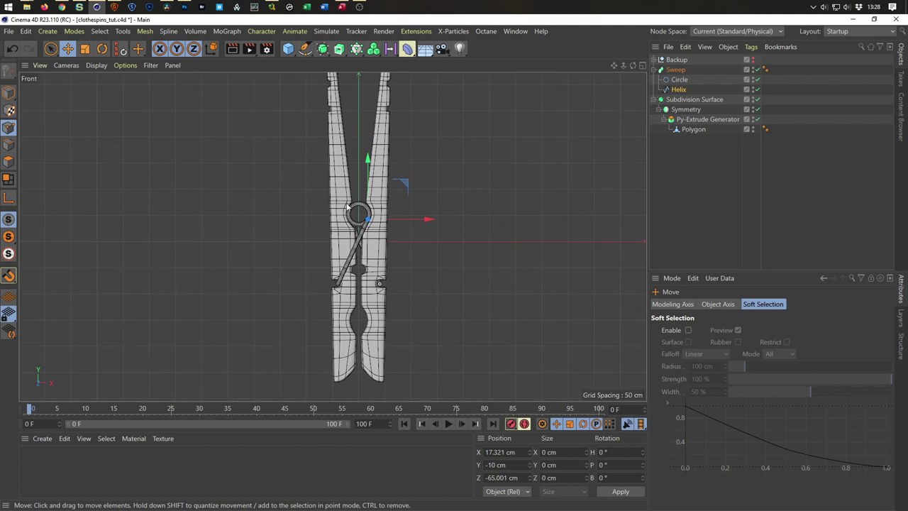
left_click(693, 130)
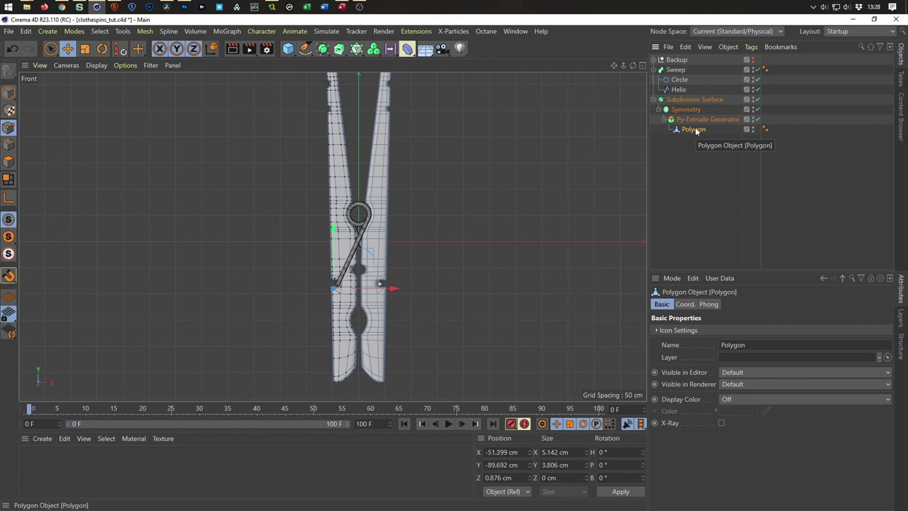
left_click(10, 93)
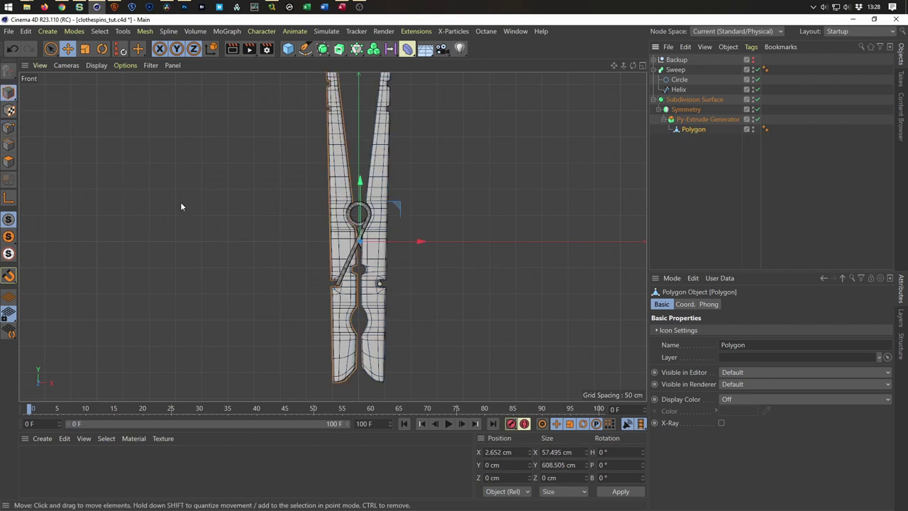
key("r")
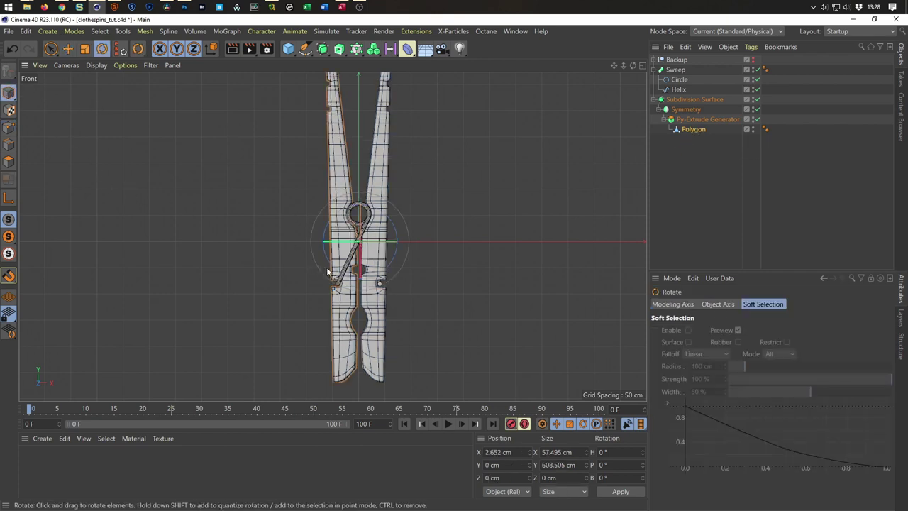
left_click_drag(390, 219, 376, 235)
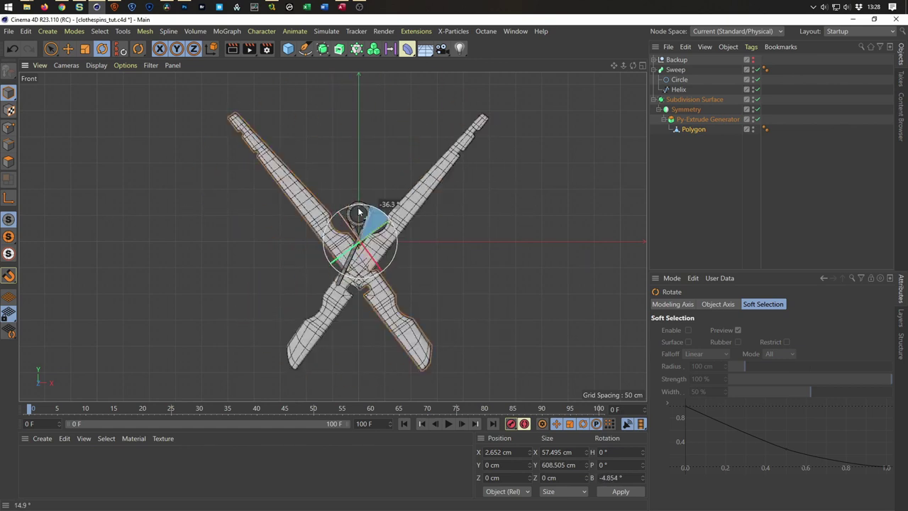
left_click_drag(376, 235, 353, 249)
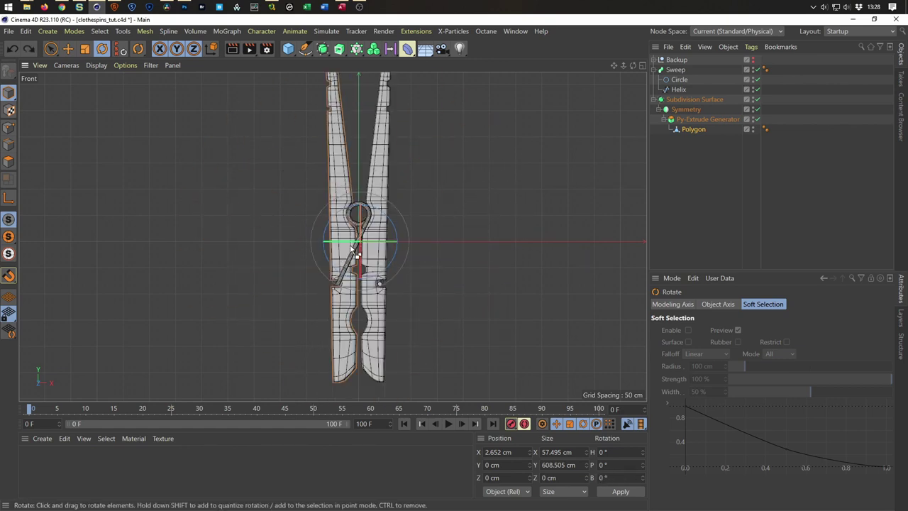
scroll(389, 202, "up", 3)
scroll(389, 206, "up", 2)
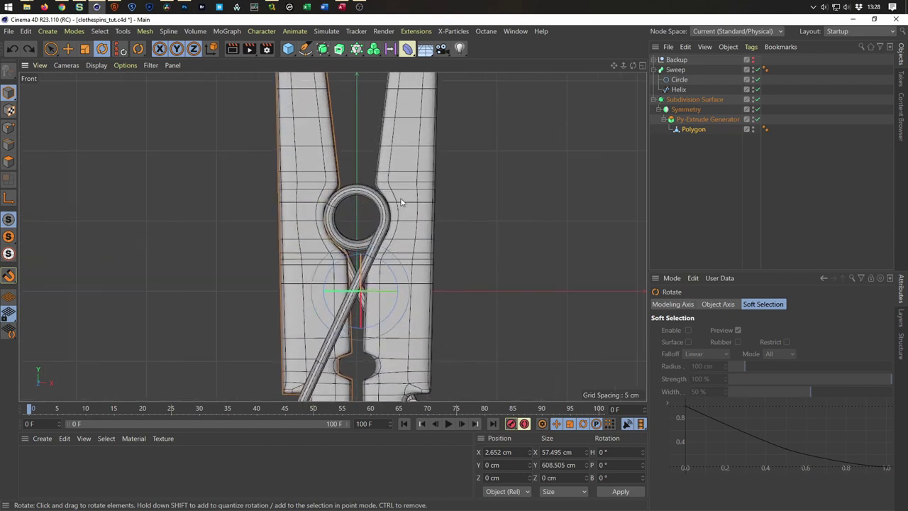
left_click(693, 129)
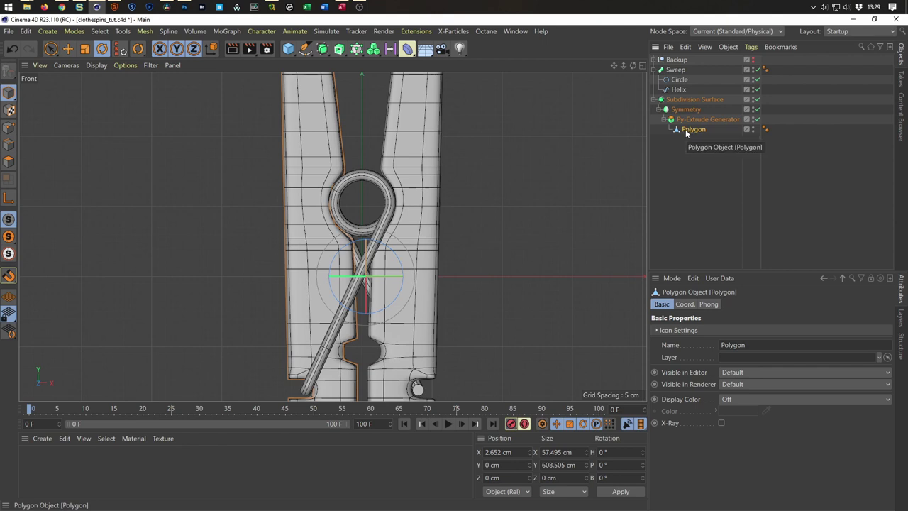
key("e")
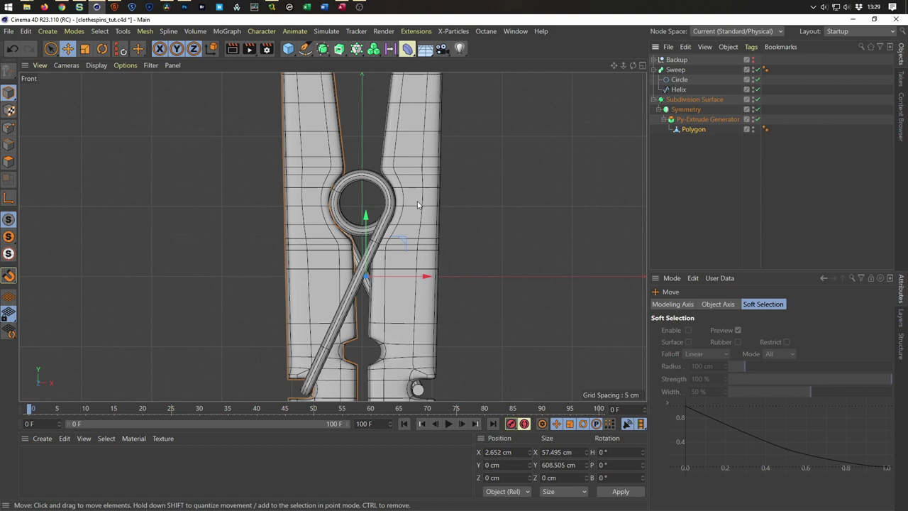
key("l")
key("l")
key("l")
key("l")
key("l")
key("l")
key("l")
key("l")
key("l")
key("l")
key("l")
key("l")
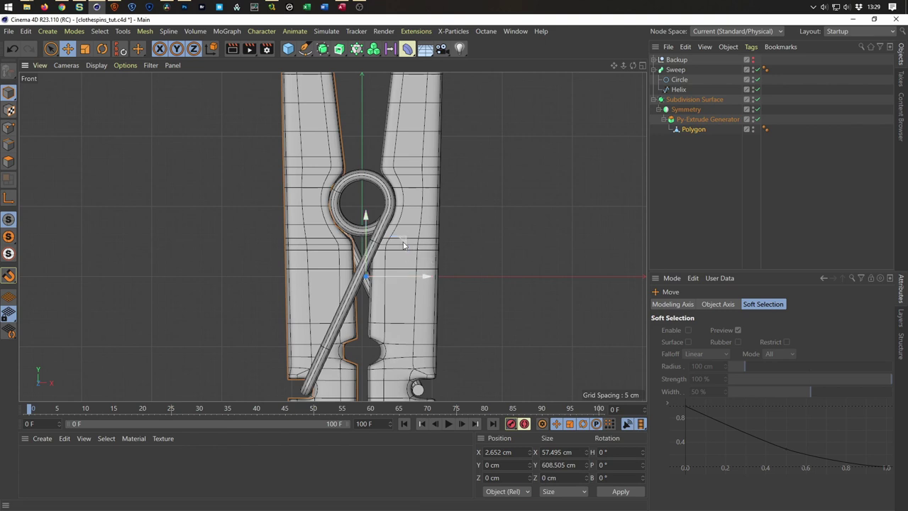
Enable axis editing and set the pin axis's X position to 0 cm.
left_click(8, 200)
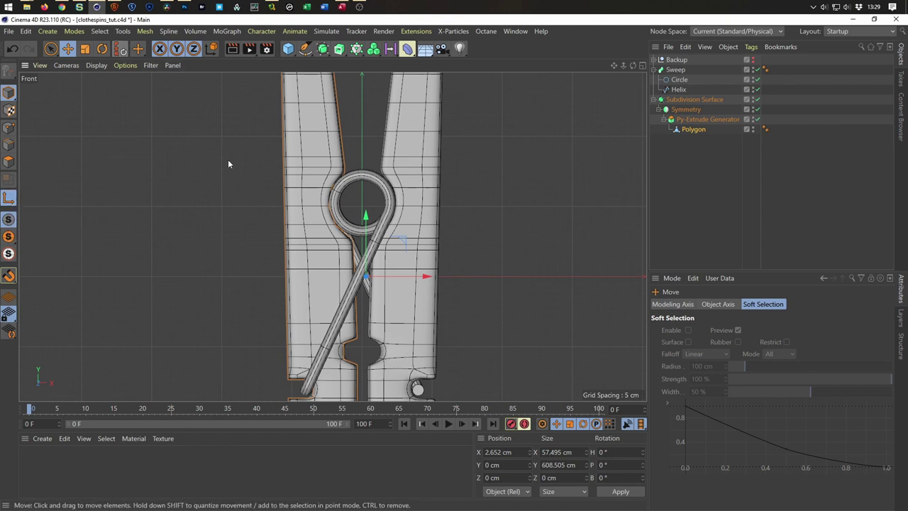
left_click(120, 51)
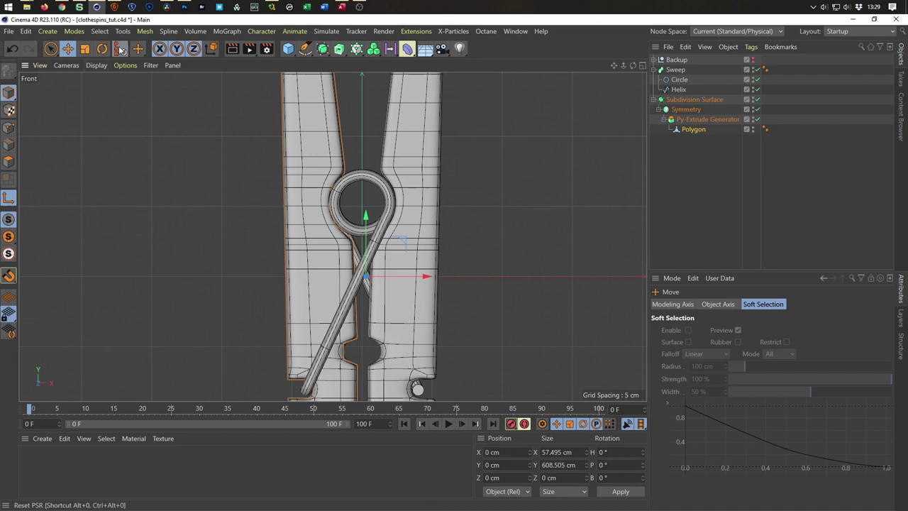
key("ctrl+z")
left_click(10, 199)
left_click(497, 452)
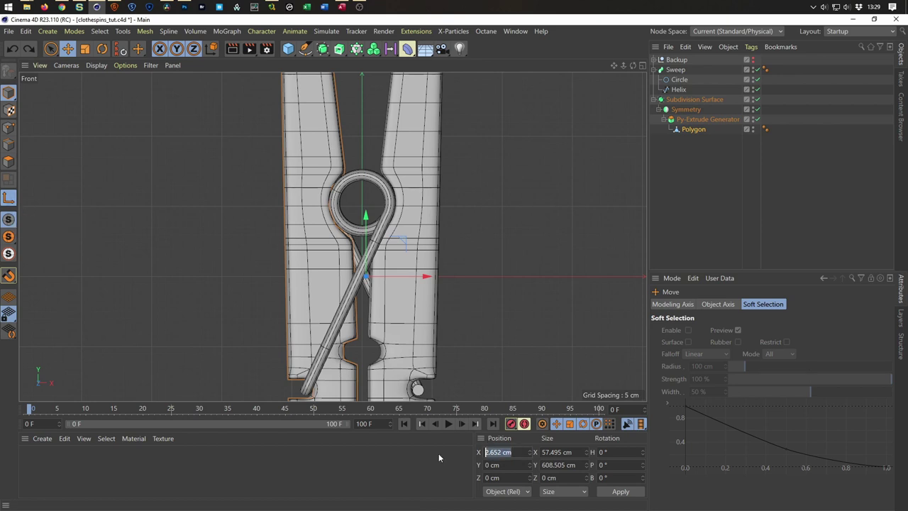
type("0")
key("Return")
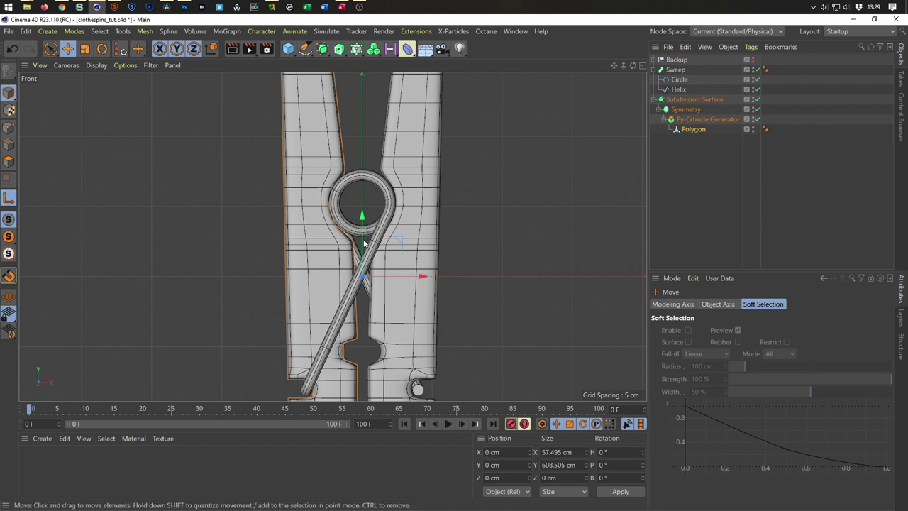
Drag the pin's axis up to the centre of the spring coil.
left_click(8, 198)
left_click(9, 199)
scroll(378, 275, "up", 2)
scroll(378, 275, "up", 1)
left_click_drag(361, 216, 356, 119)
Check the axis position in the single Front view, undoing a small extra nudge.
middle_click(355, 191)
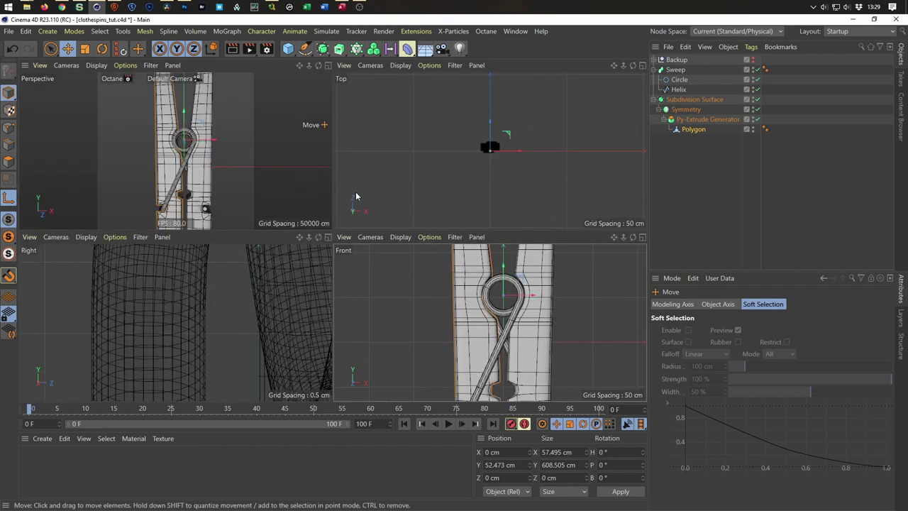
middle_click(421, 294)
scroll(389, 184, "up", 1)
scroll(397, 160, "up", 3)
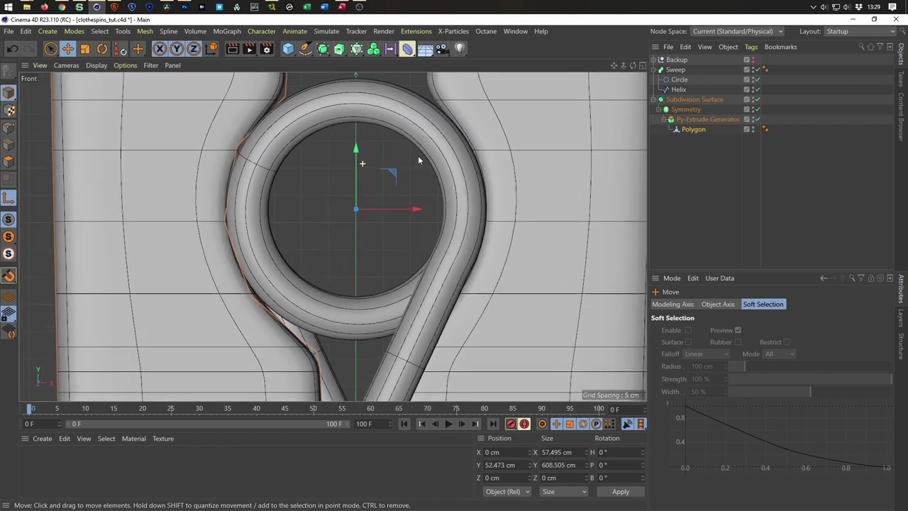
scroll(420, 158, "up", 2)
scroll(419, 159, "up", 2)
left_click_drag(356, 152, 355, 152)
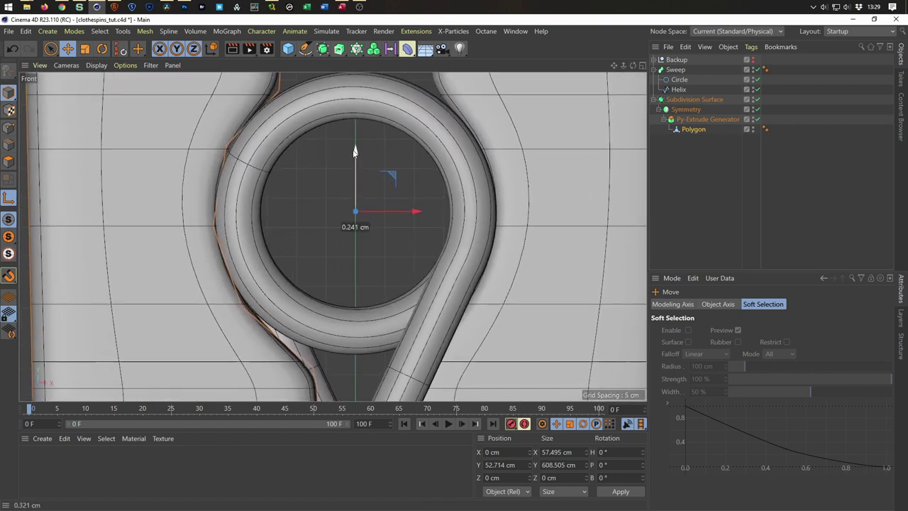
left_click_drag(355, 151, 354, 152)
key("ctrl+z")
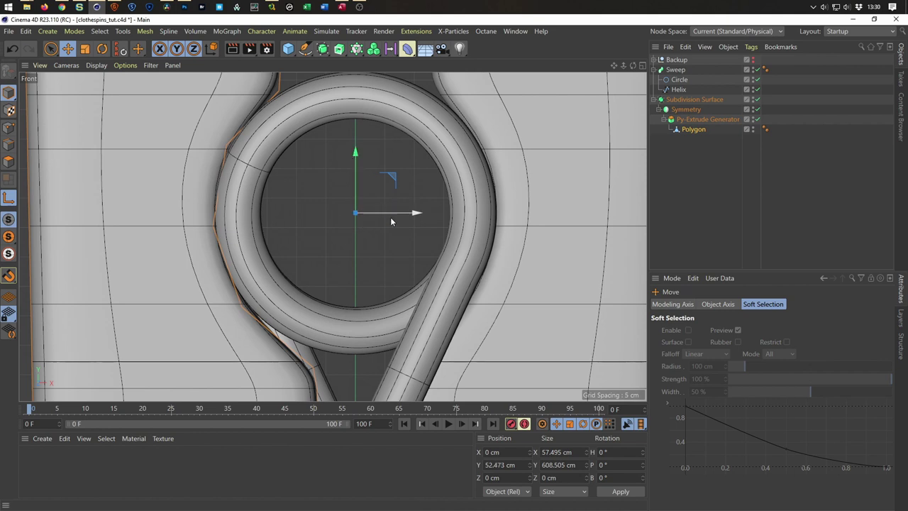
Select the Polygon pin and test-rotate it around the coil-centred pivot.
scroll(371, 234, "down", 3)
scroll(328, 245, "down", 3)
scroll(329, 244, "down", 1)
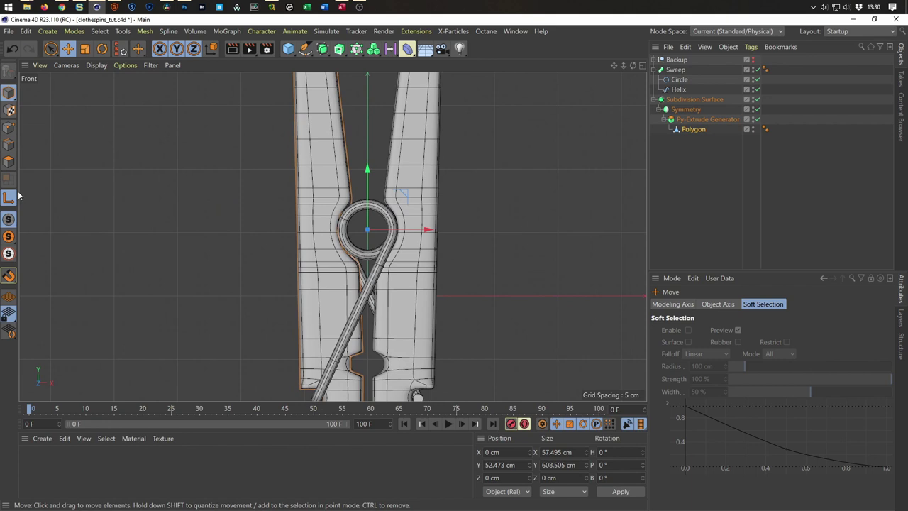
scroll(432, 249, "down", 1)
scroll(426, 248, "down", 1)
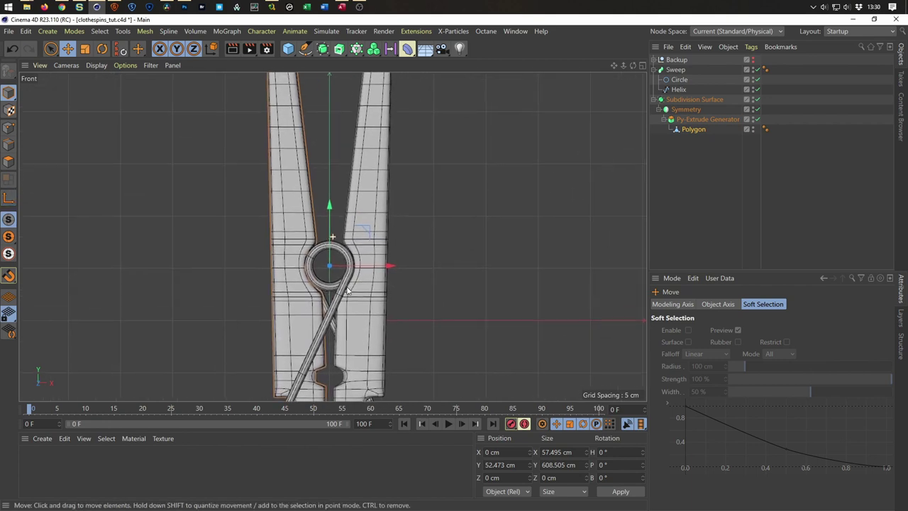
left_click(686, 131)
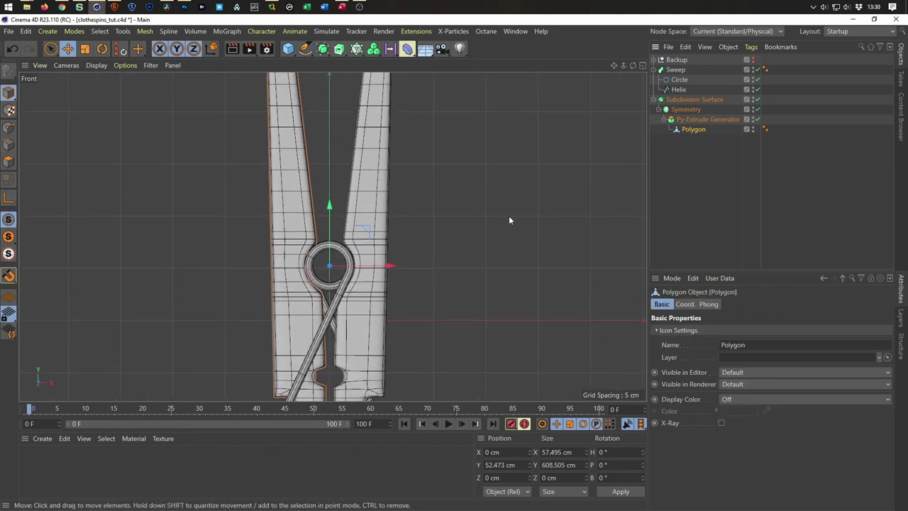
key("r")
mouse_move(340, 243)
left_mouse_down()
mouse_move(360, 243)
mouse_move(339, 241)
mouse_move(346, 244)
left_mouse_up()
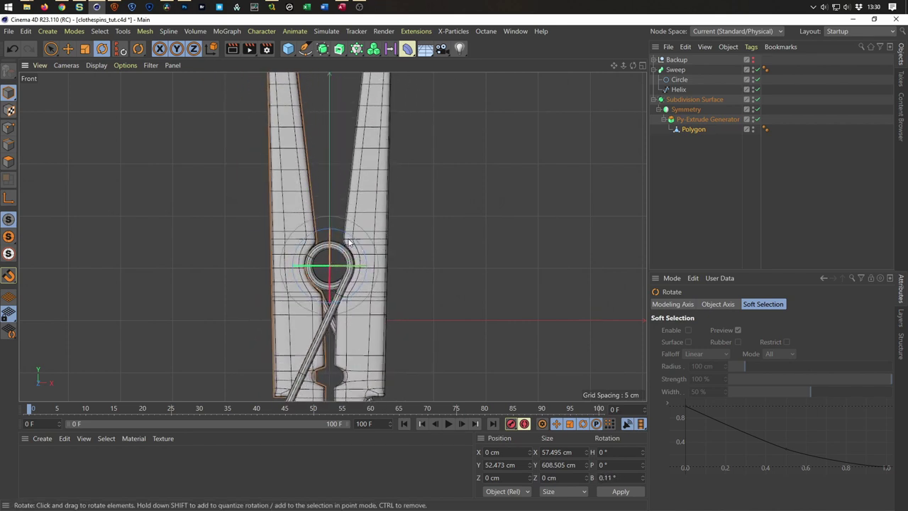
Rotate the pin slightly so the jaws close together.
scroll(333, 213, "down", 3)
scroll(332, 208, "up", 1)
scroll(369, 212, "up", 2)
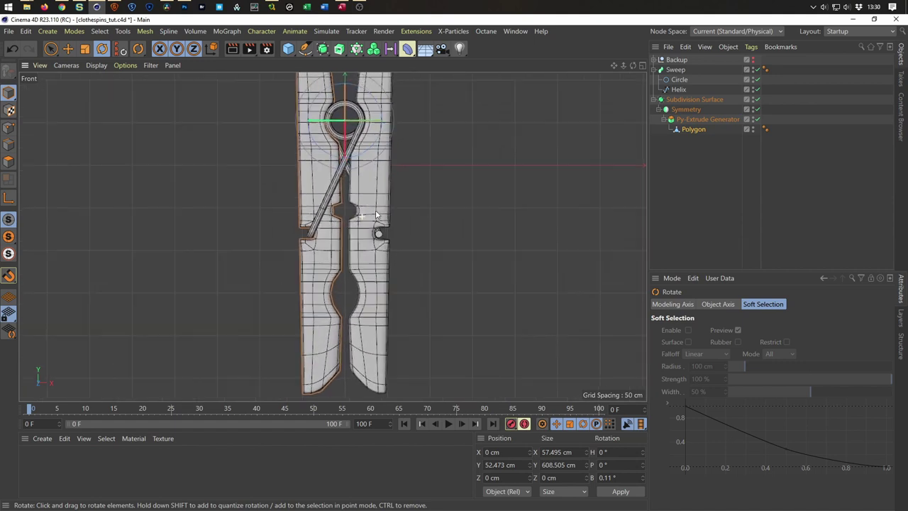
scroll(374, 217, "up", 1)
left_click_drag(376, 132, 376, 132)
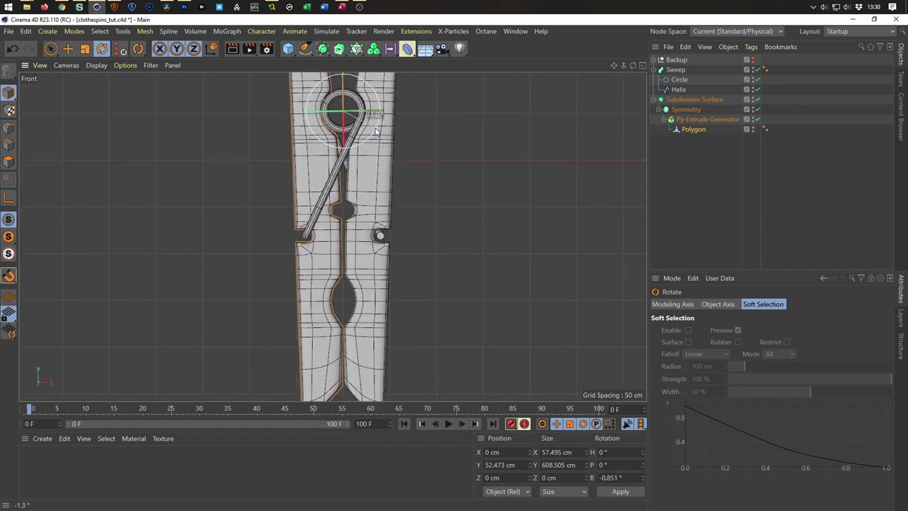
scroll(355, 347, "up", 5)
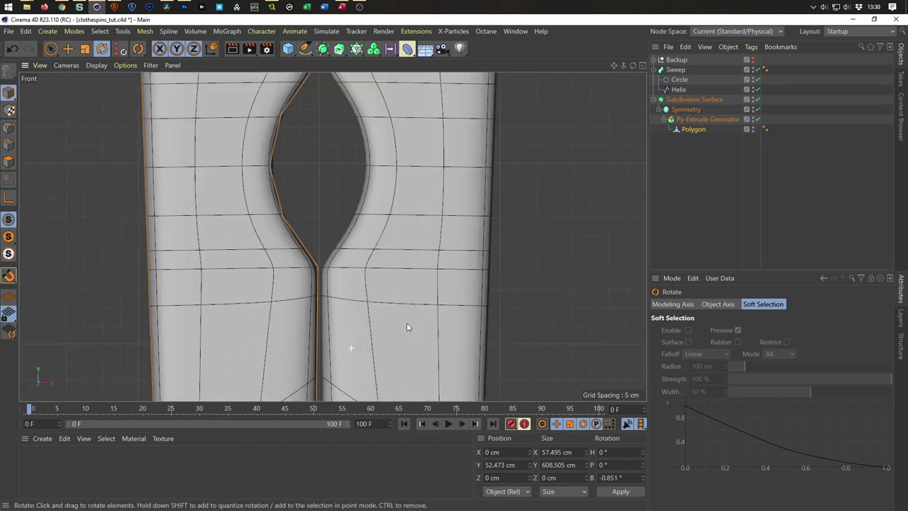
scroll(364, 287, "up", 4)
scroll(305, 263, "down", 5)
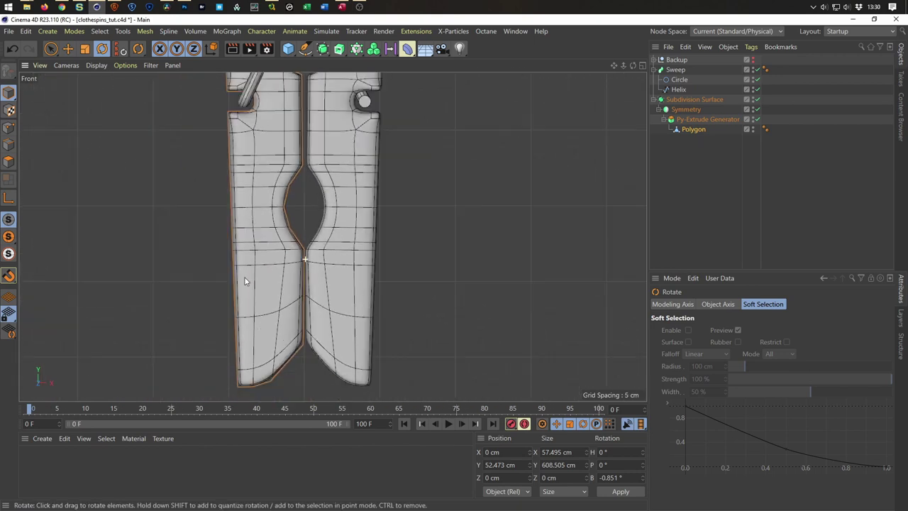
scroll(245, 277, "down", 4)
scroll(292, 313, "down", 1)
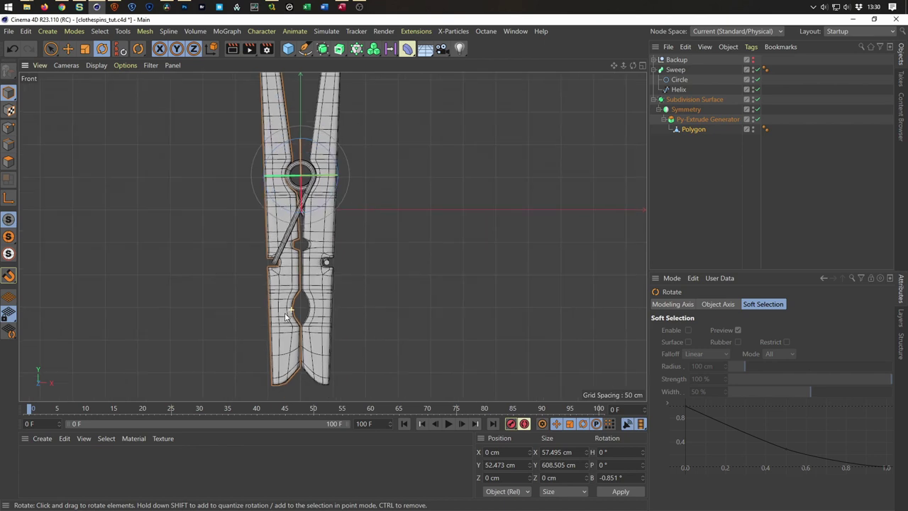
Set the Polygon's Coord. R.B to -1° and freeze its rotation with Freeze R.
left_click(692, 130)
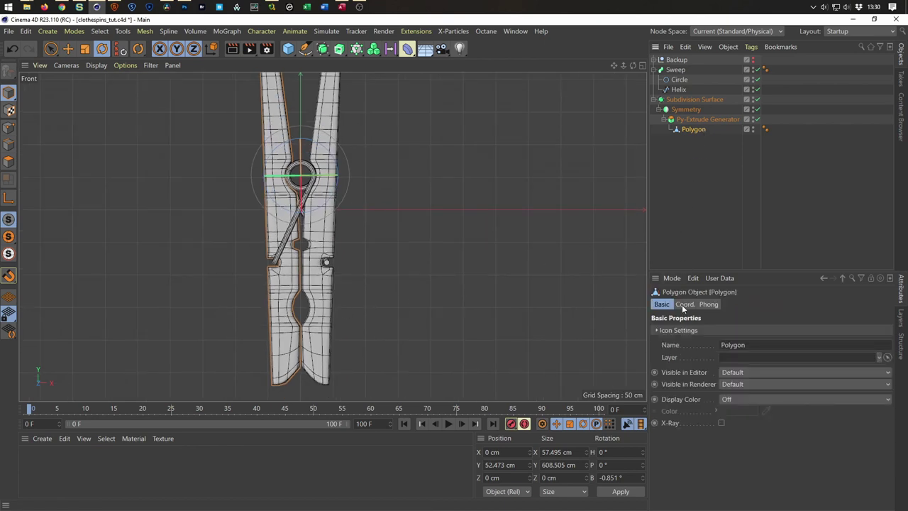
left_click(683, 304)
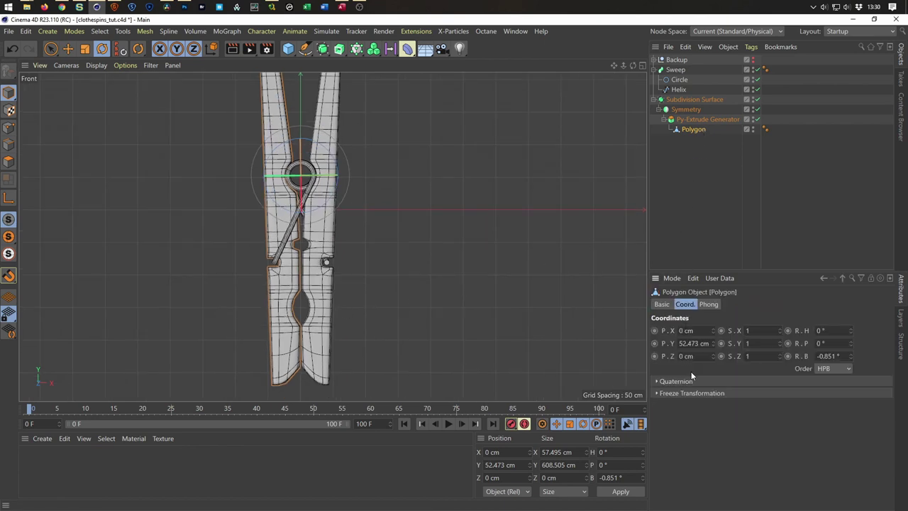
double_click(829, 356)
type("-1")
key("Return")
scroll(393, 337, "up", 1)
scroll(393, 336, "up", 5)
scroll(397, 328, "up", 4)
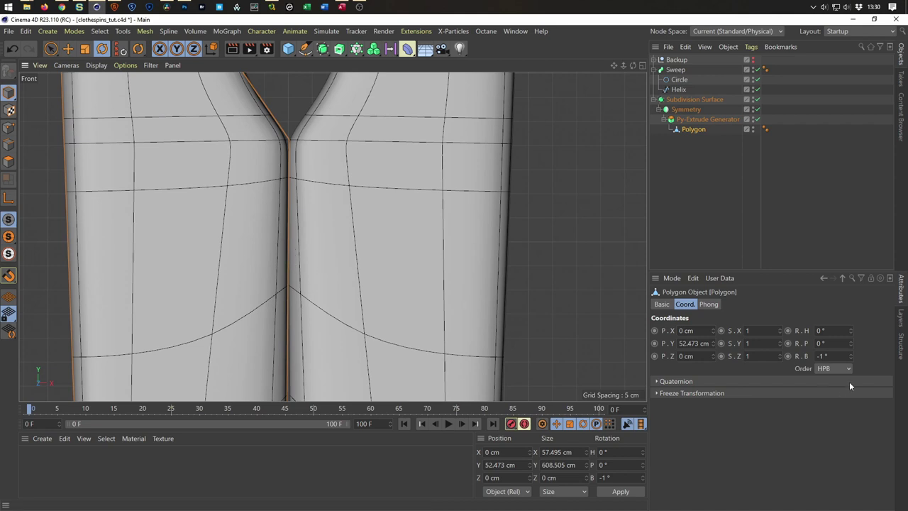
double_click(836, 356)
key("Return")
left_click(681, 393)
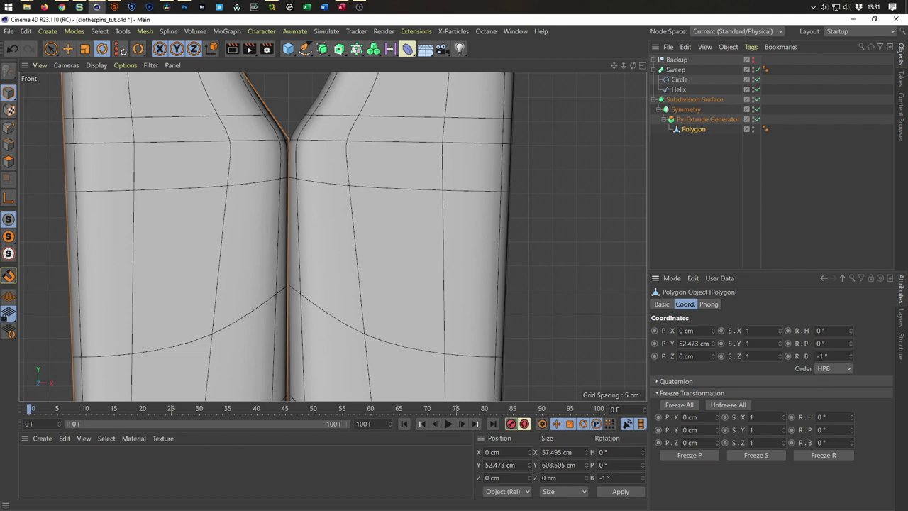
left_click(821, 456)
Maximise the front view and zoom and pan to centre the clothespin.
middle_click(428, 314)
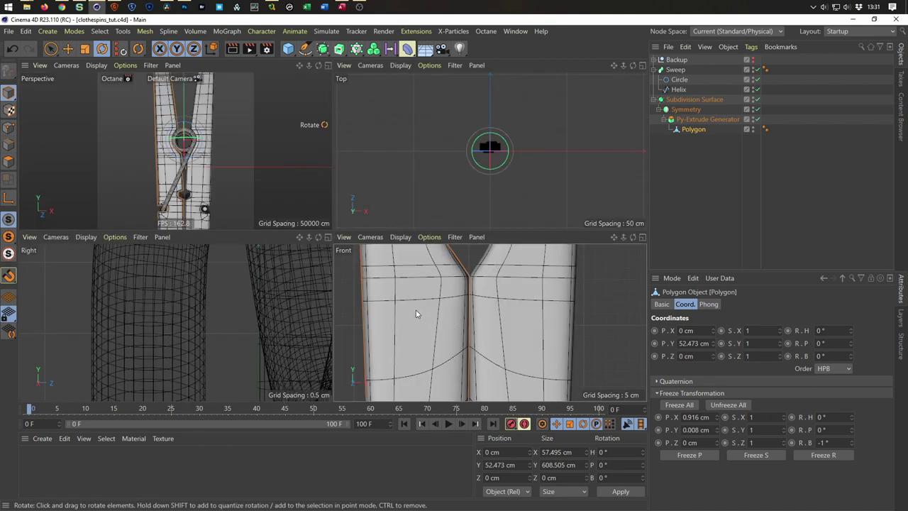
middle_click(280, 186)
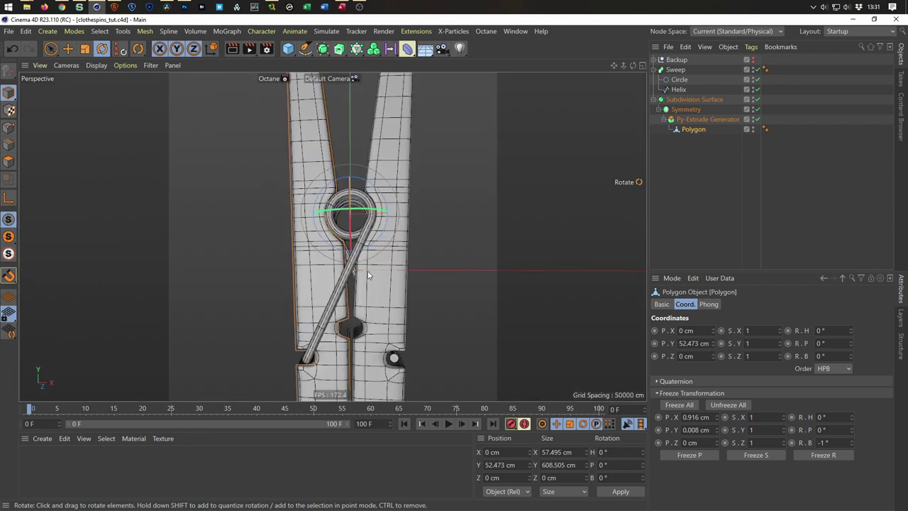
middle_click(372, 288)
middle_click(482, 368)
scroll(405, 325, "down", 3)
scroll(318, 328, "down", 1)
scroll(360, 348, "down", 2)
scroll(360, 348, "down", 2)
middle_click_drag(333, 335, 317, 299, "alt")
scroll(317, 299, "up", 1)
scroll(316, 299, "up", 1)
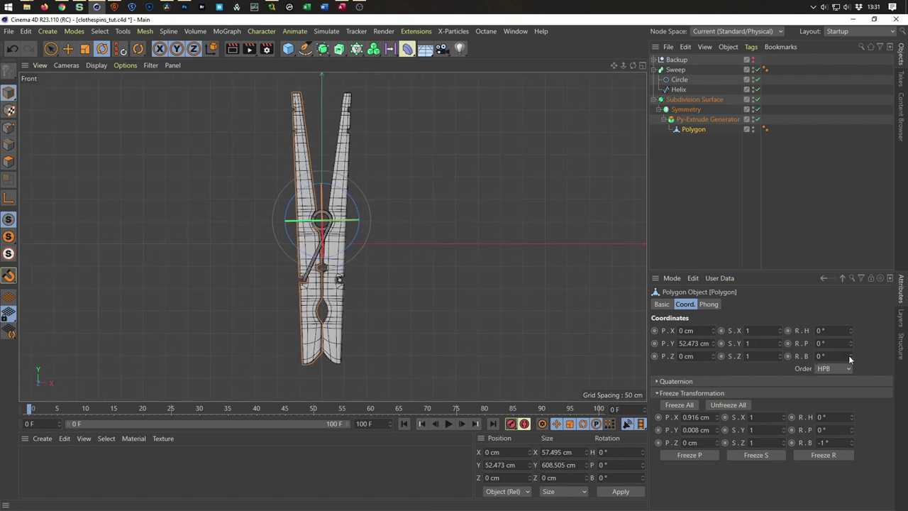
scroll(356, 191, "up", 2)
scroll(378, 185, "up", 2)
scroll(371, 191, "up", 1)
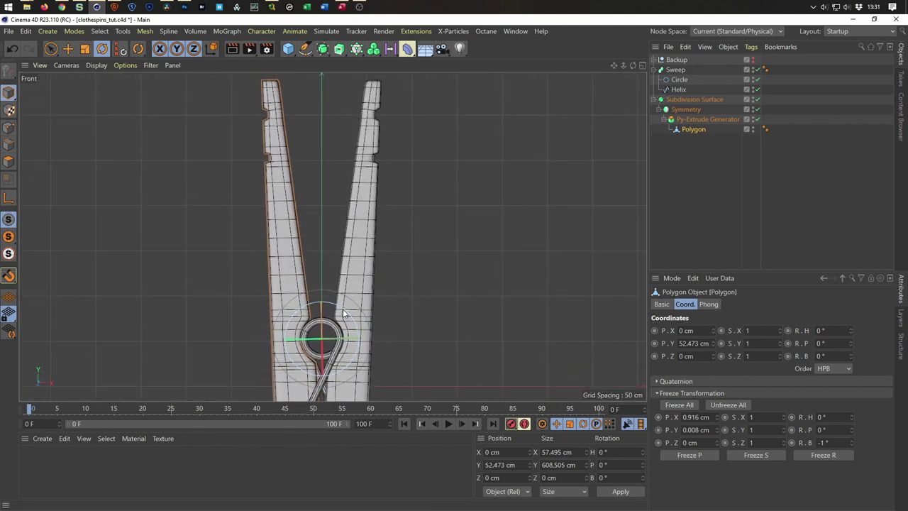
Test-swing the pin open around the coil, setting its bank rotation to 9°.
left_click_drag(349, 313, 353, 315)
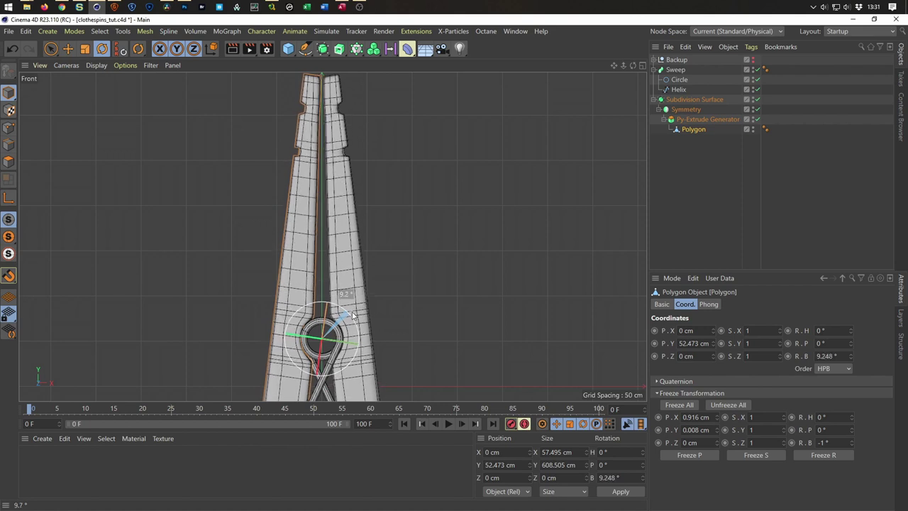
left_click_drag(354, 316, 353, 316)
double_click(839, 358)
type("9")
key("Return")
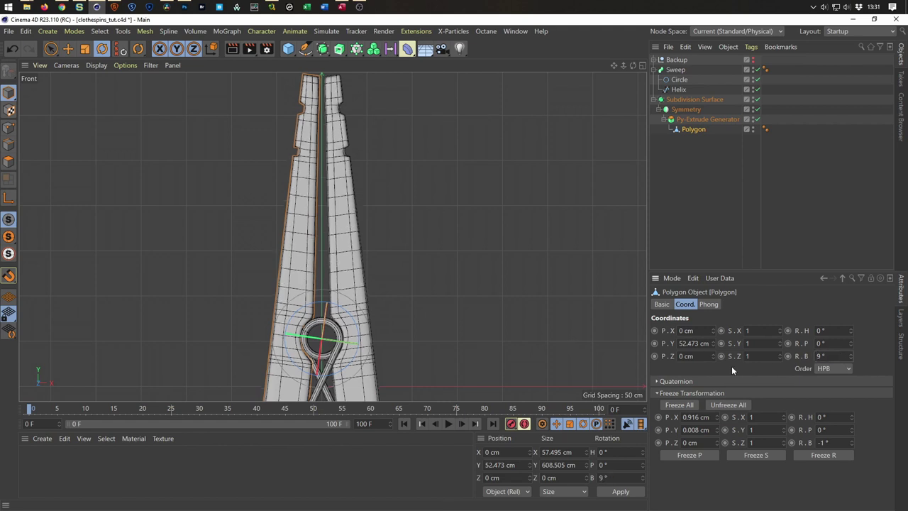
Return the pin's bank rotation to 0° and save the file.
double_click(817, 356)
type("0")
key("Return")
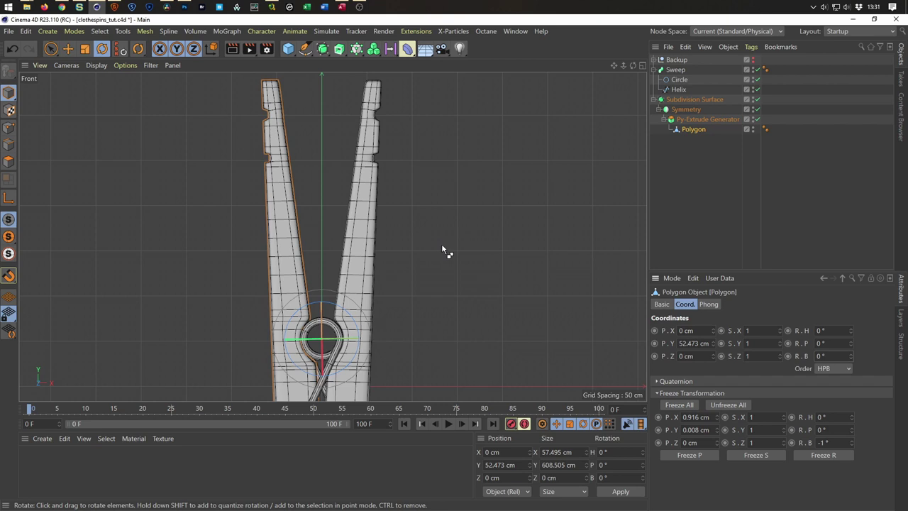
key("ctrl+s")
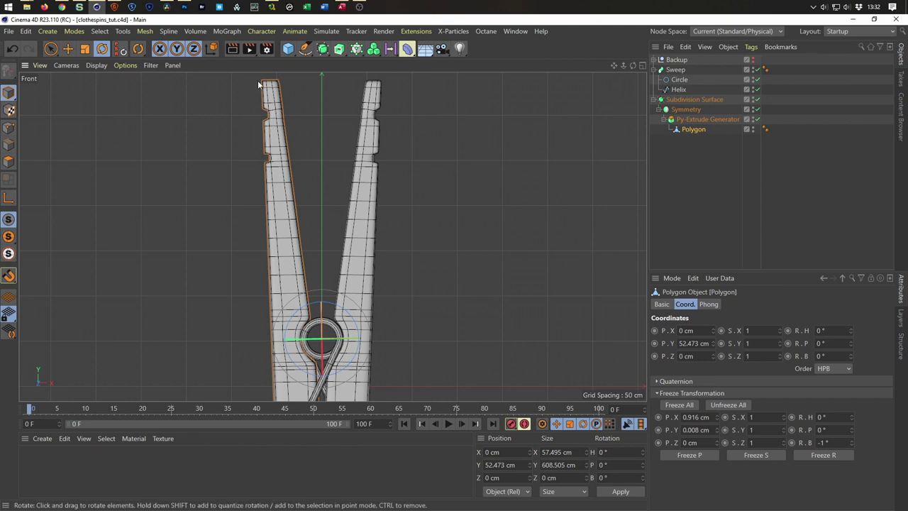
Add a Null object and rename it 'User Data'.
left_click(288, 48)
left_click(339, 63)
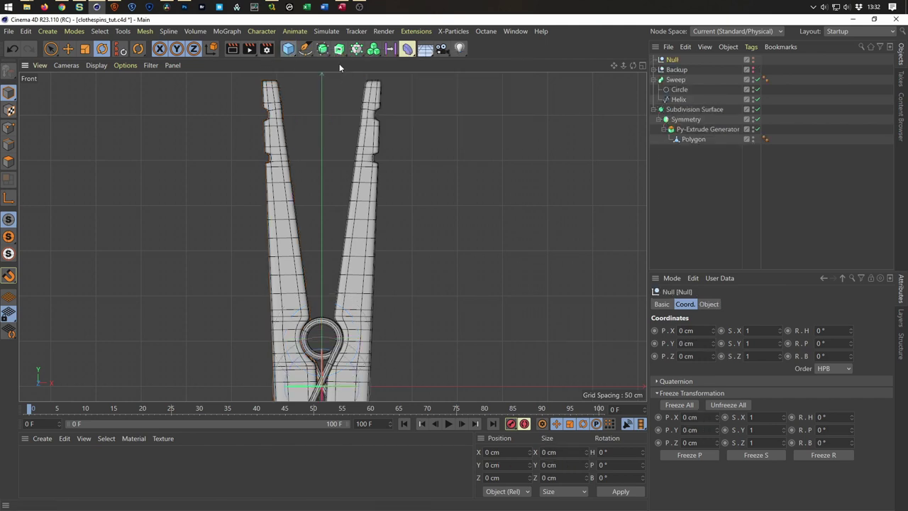
double_click(674, 61)
type("User Data")
key("Return")
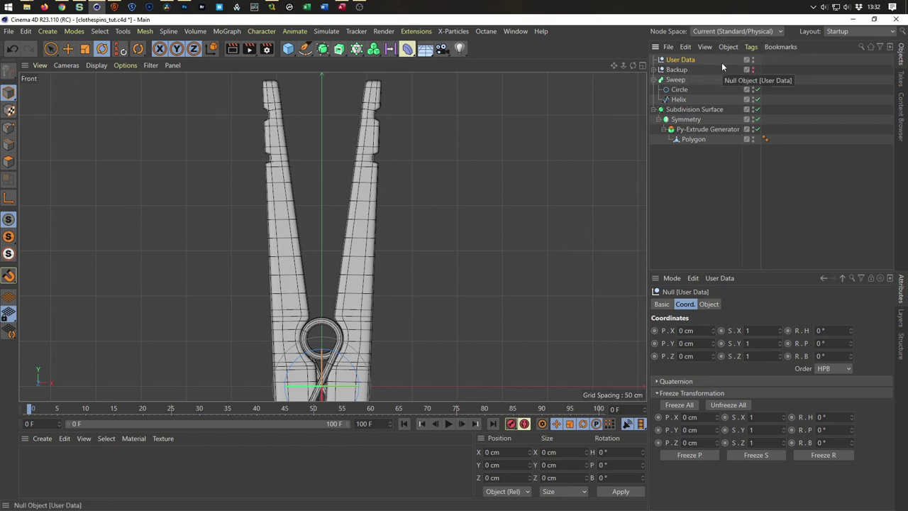
In Manage User Data, add a parameter group named 'Open / Close'.
left_click(718, 278)
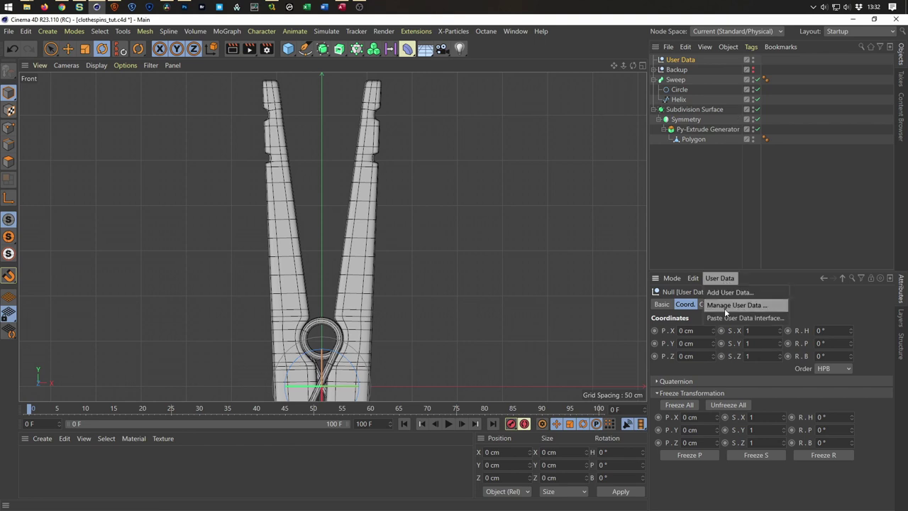
left_click(724, 307)
mouse_move(574, 136)
left_mouse_down()
mouse_move(487, 118)
mouse_move(536, 122)
left_mouse_up()
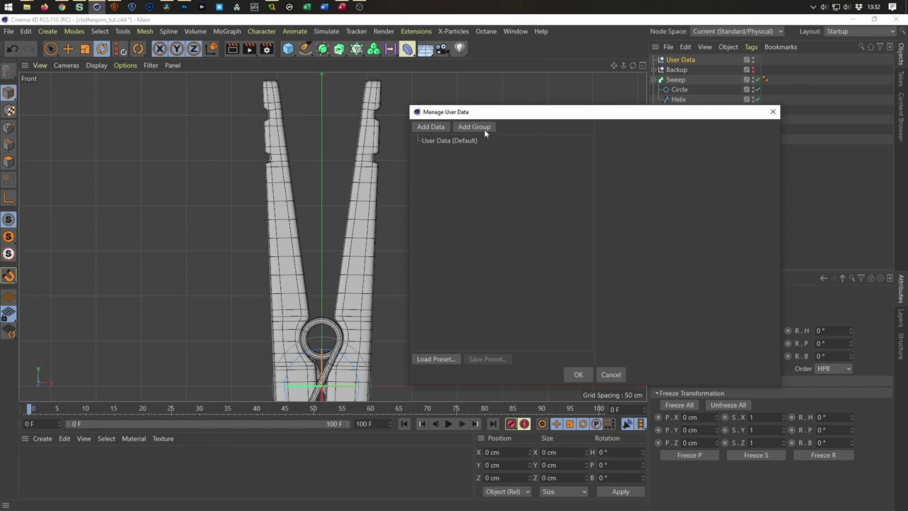
left_click(483, 129)
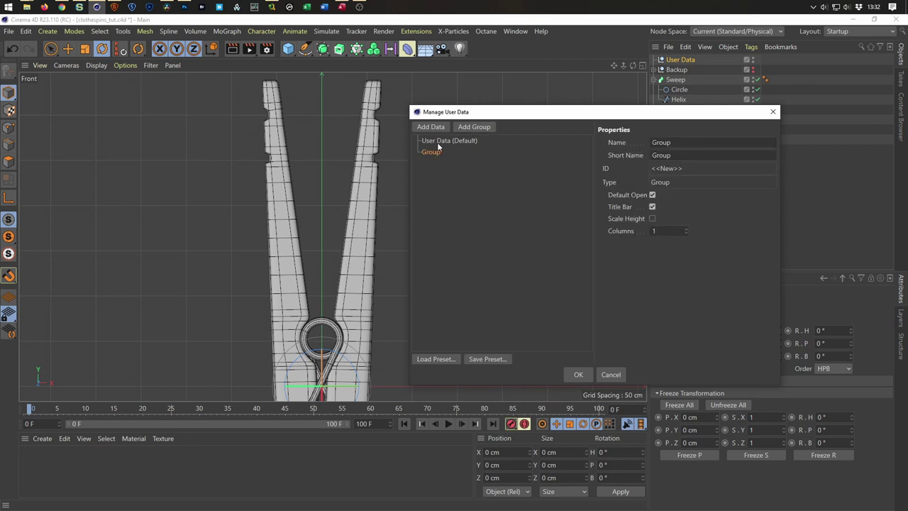
left_click_drag(553, 113, 550, 160)
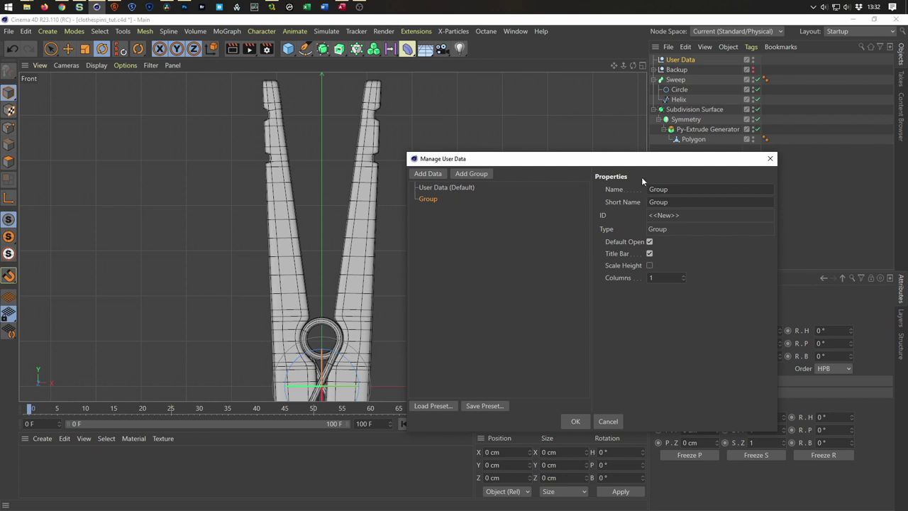
left_click_drag(627, 160, 508, 142)
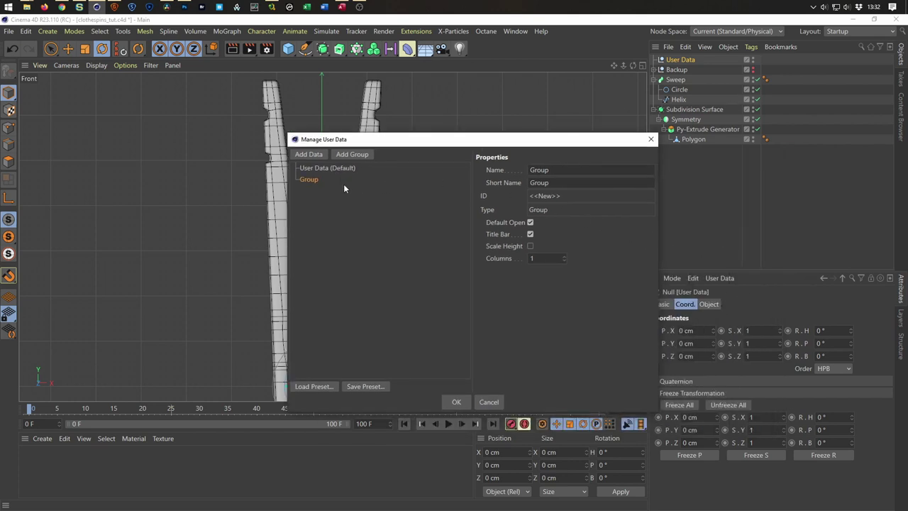
left_click_drag(389, 141, 470, 156)
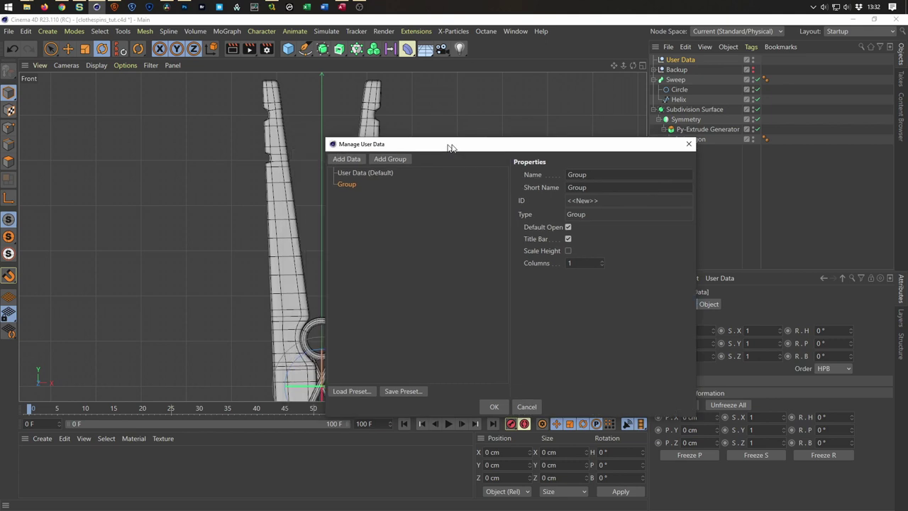
left_click(637, 186)
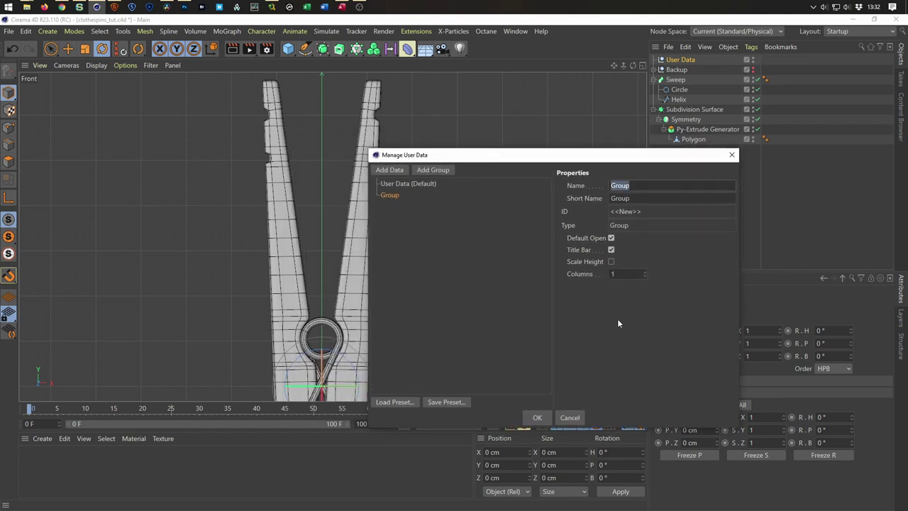
type("Open / Close")
key("Return")
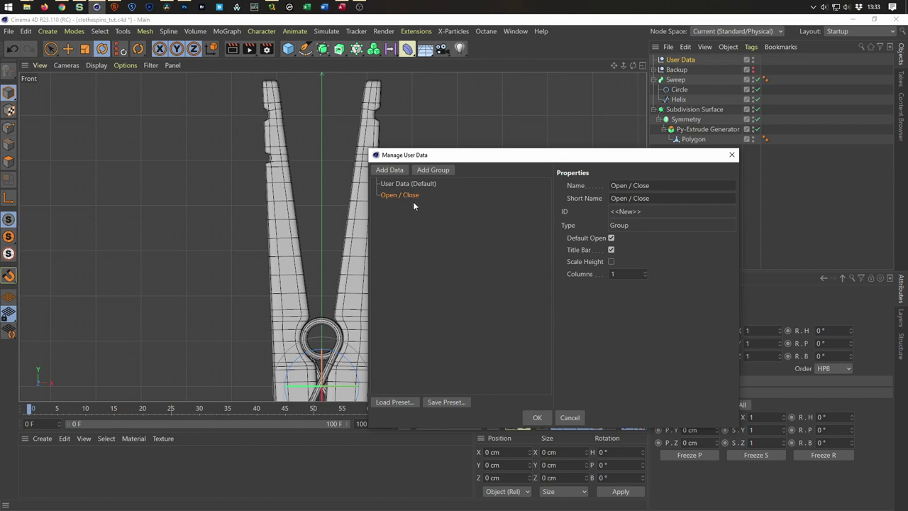
Add a Data parameter to the group as a Float Slider and apply the changes.
left_click(391, 170)
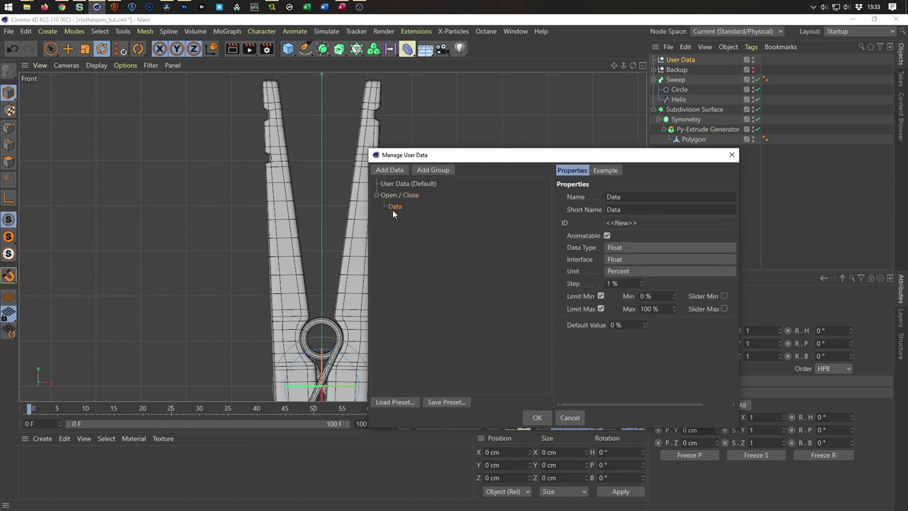
left_click(614, 259)
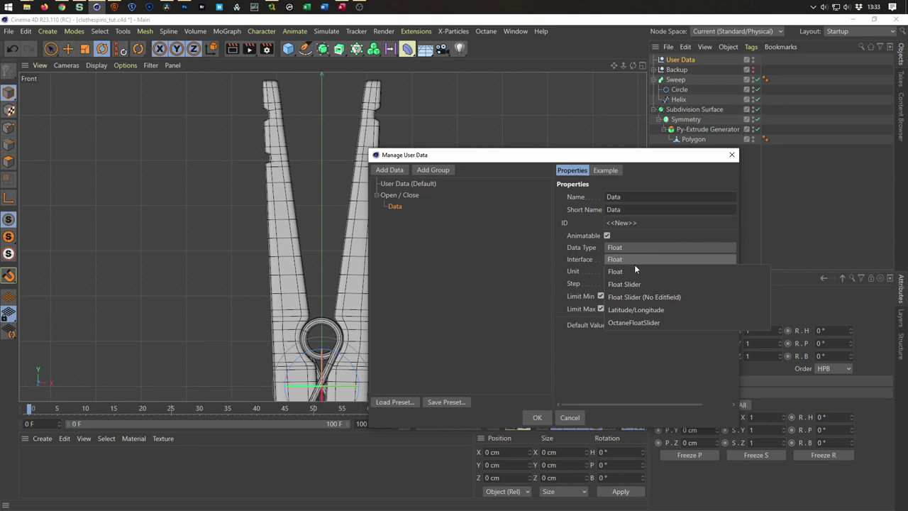
left_click(639, 284)
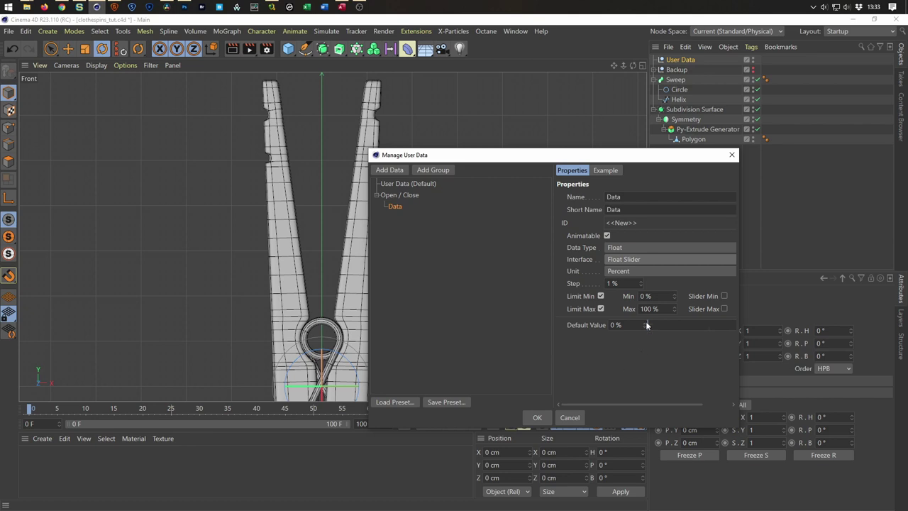
left_click(536, 417)
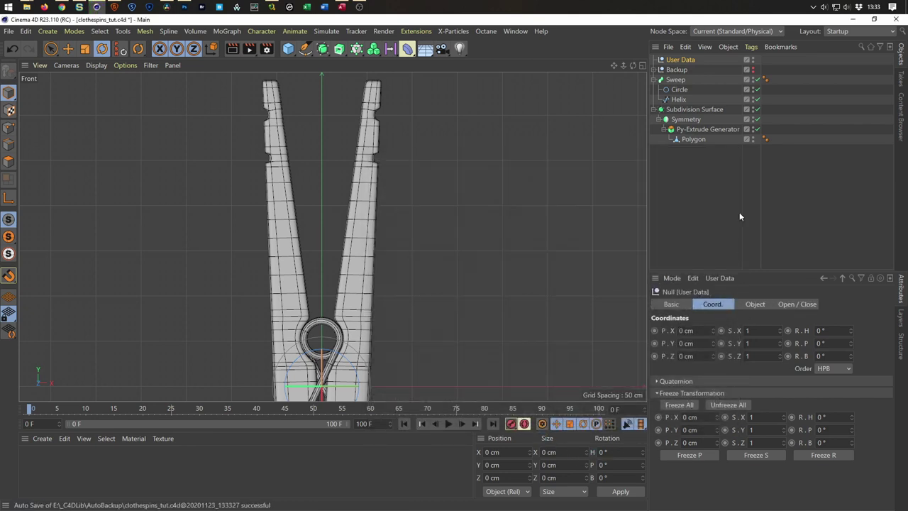
Test the Open / Close slider back to 0%, then add an XPresso tag to the User Data null.
left_click(793, 304)
mouse_move(722, 329)
left_mouse_down()
mouse_move(835, 332)
mouse_move(656, 361)
left_mouse_up()
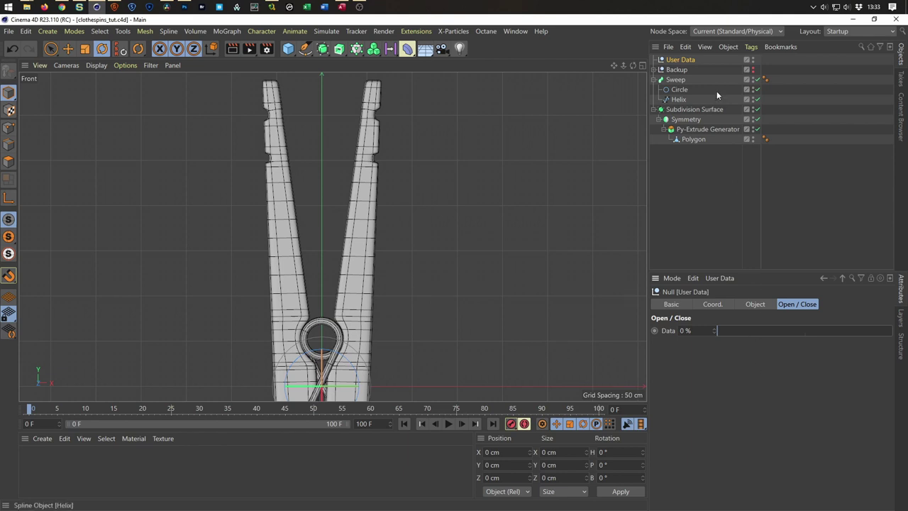
right_click(685, 58)
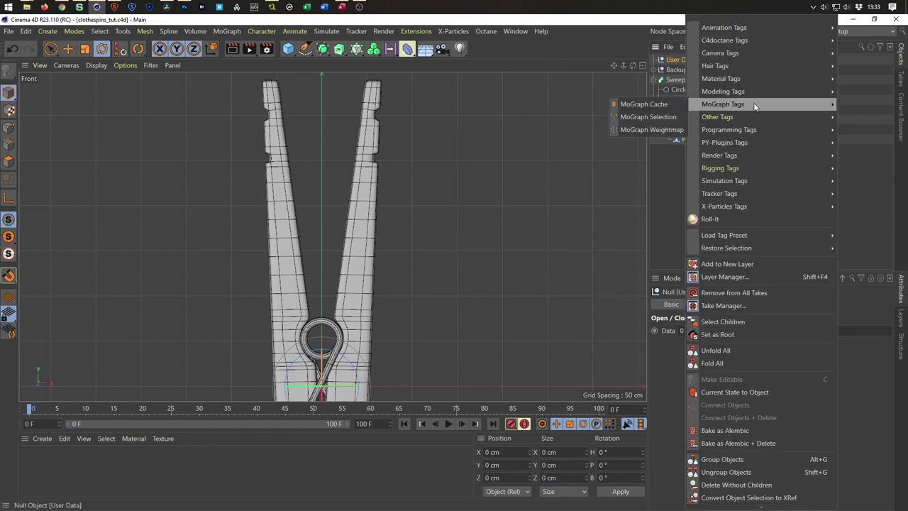
mouse_move(729, 130)
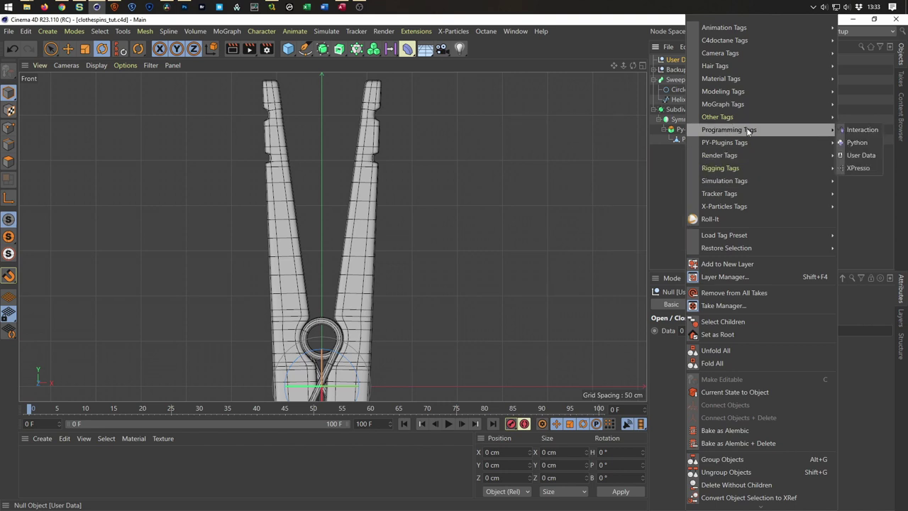
left_click(844, 209)
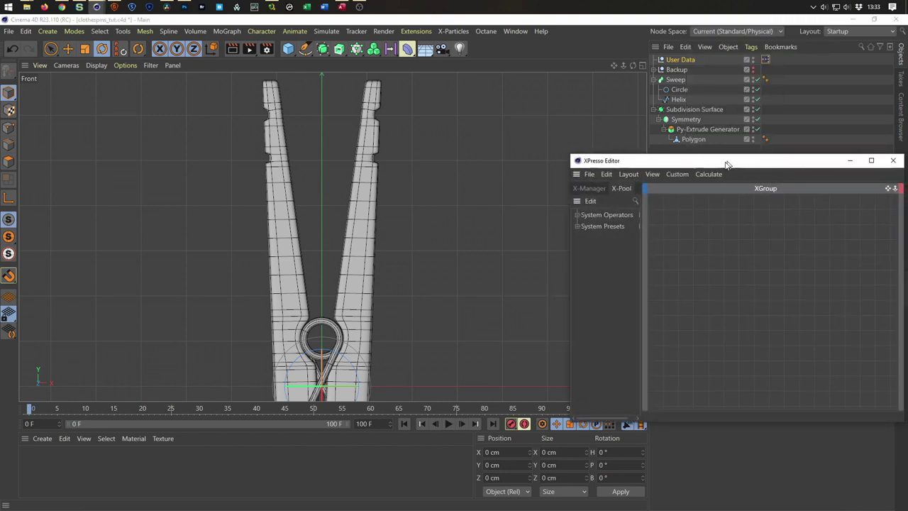
Drag the User Data null into the XPresso graph as a node with its Data parameter.
left_click_drag(726, 165, 446, 195)
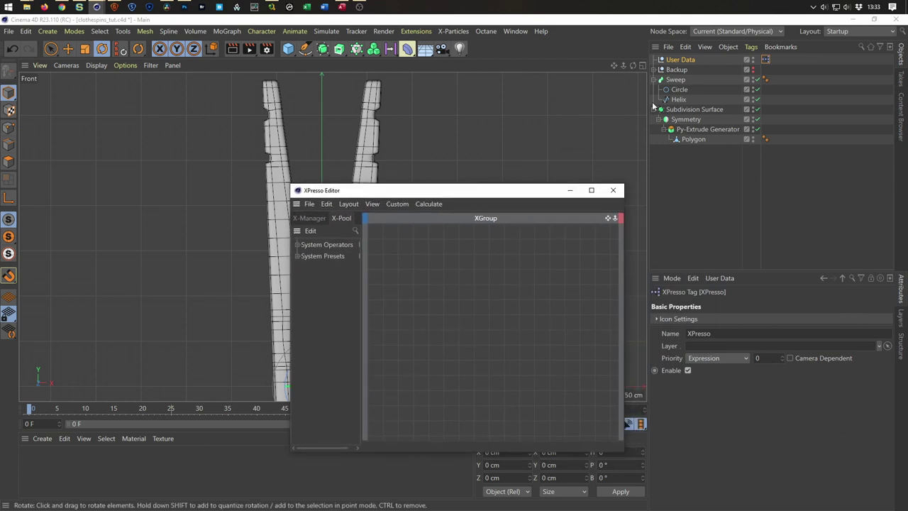
mouse_move(680, 59)
left_mouse_down()
mouse_move(667, 95)
mouse_move(410, 253)
left_mouse_up()
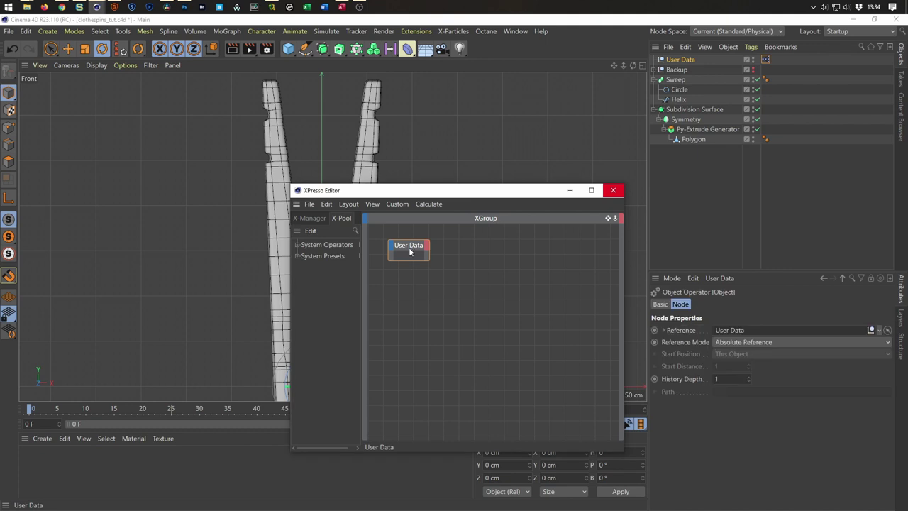
left_click(677, 61)
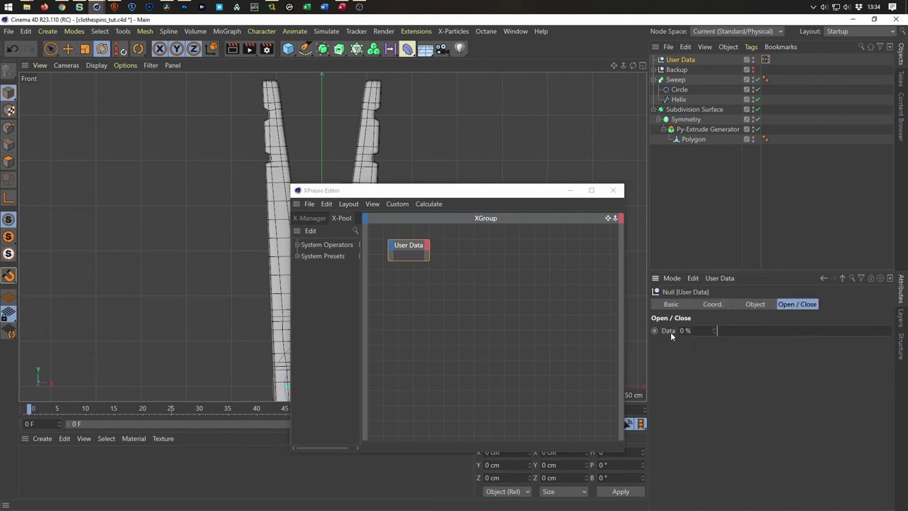
left_click_drag(668, 331, 667, 334)
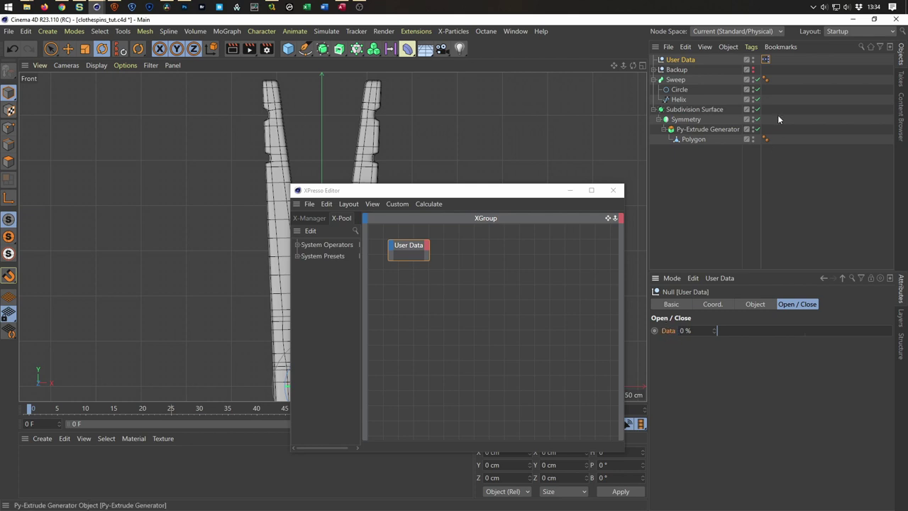
Rename the Data user-data parameter to 'Slide' in Manage User Data.
left_click(720, 277)
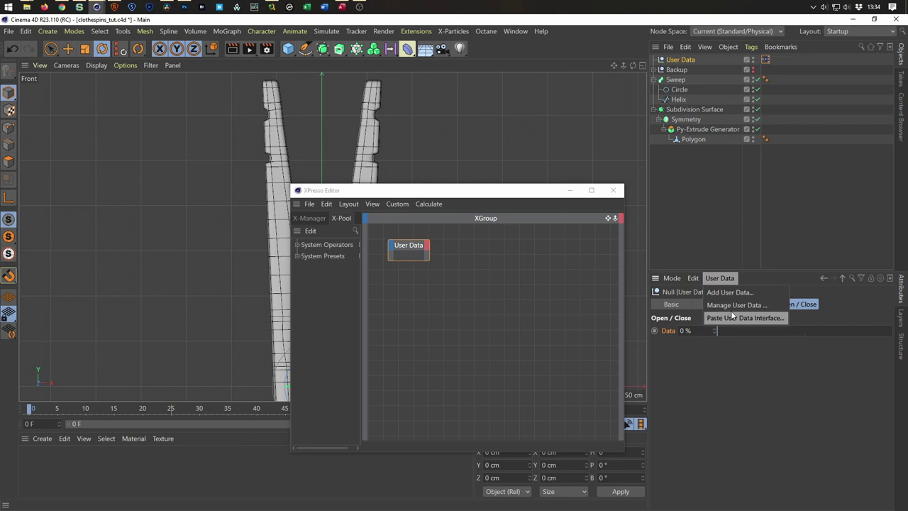
left_click(684, 300)
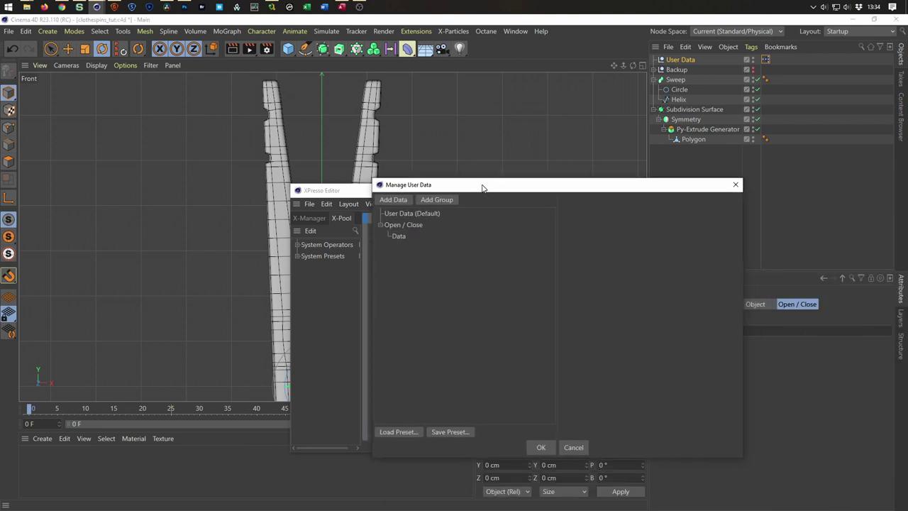
left_click(398, 236)
double_click(617, 226)
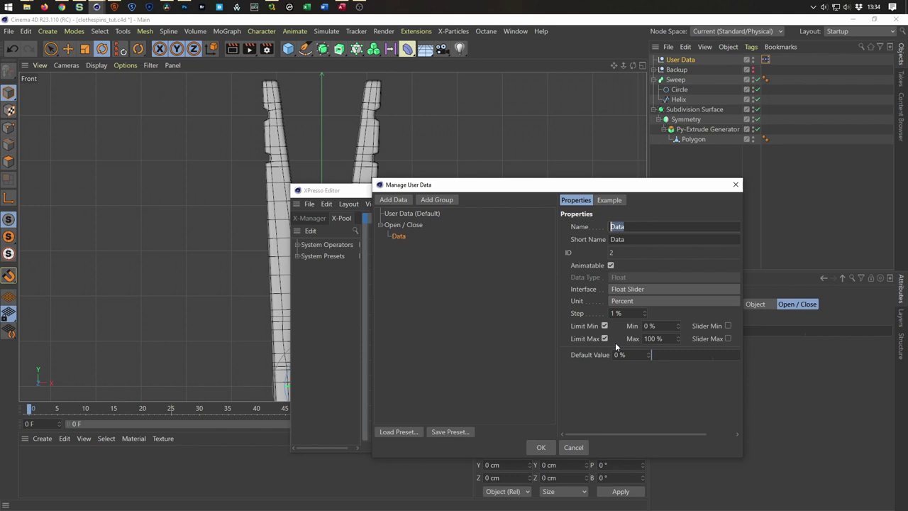
type("Slide")
key("Tab")
left_click(541, 447)
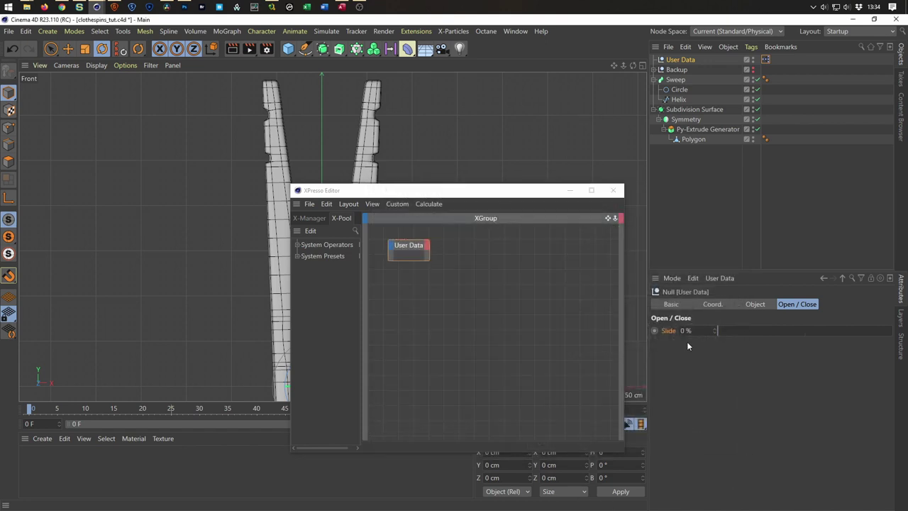
Expose Slide as an output port and add the Polygon object as an XPresso node.
mouse_move(666, 330)
left_mouse_down()
mouse_move(429, 249)
mouse_move(402, 263)
left_mouse_up()
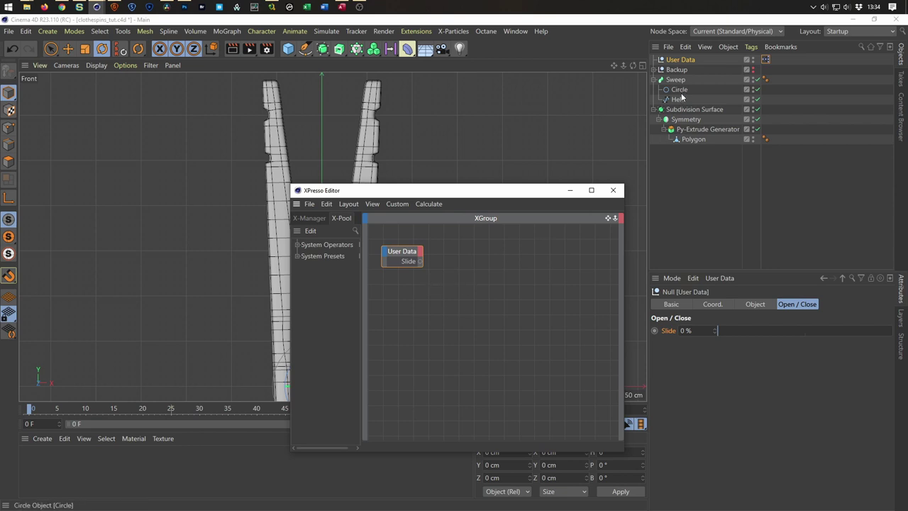
left_click(691, 141)
left_click_drag(691, 142, 508, 268)
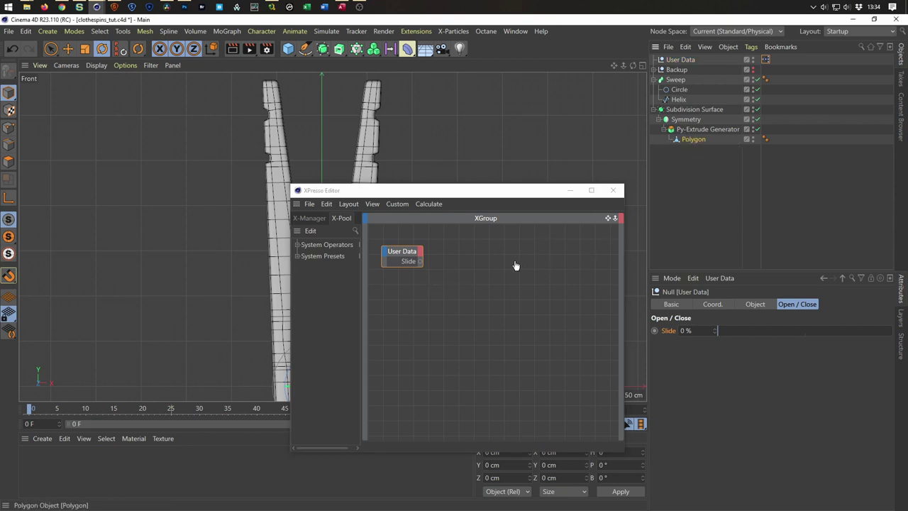
Test-rotate the Polygon clothespin arm to check its pivot, then undo the rotation.
left_click(691, 139)
left_click(685, 305)
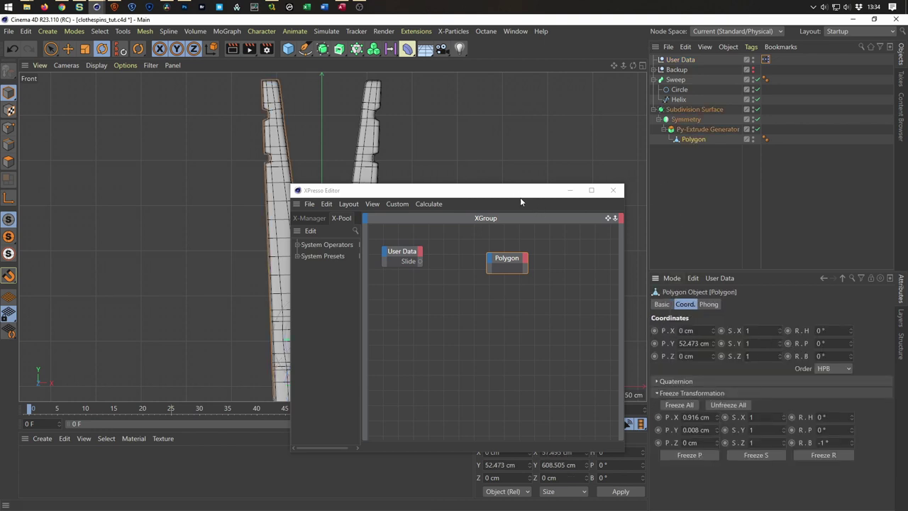
left_click_drag(520, 197, 639, 333)
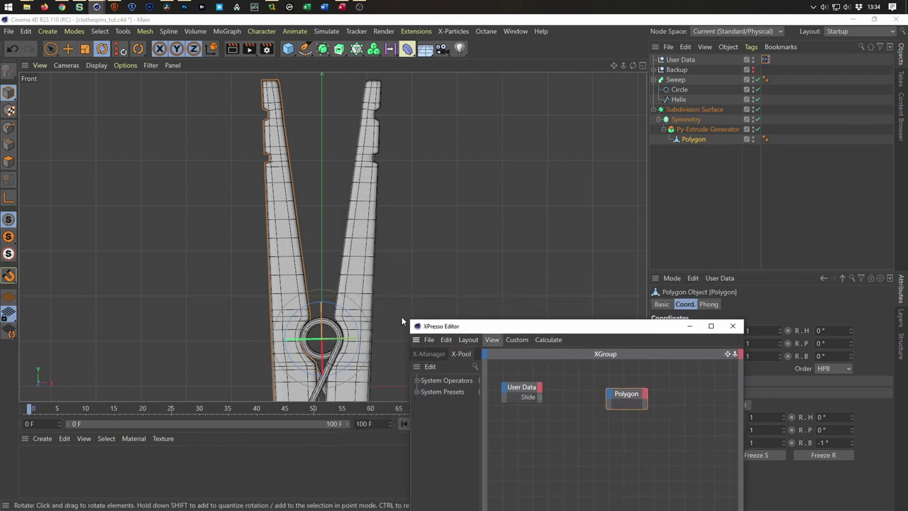
left_click(641, 189)
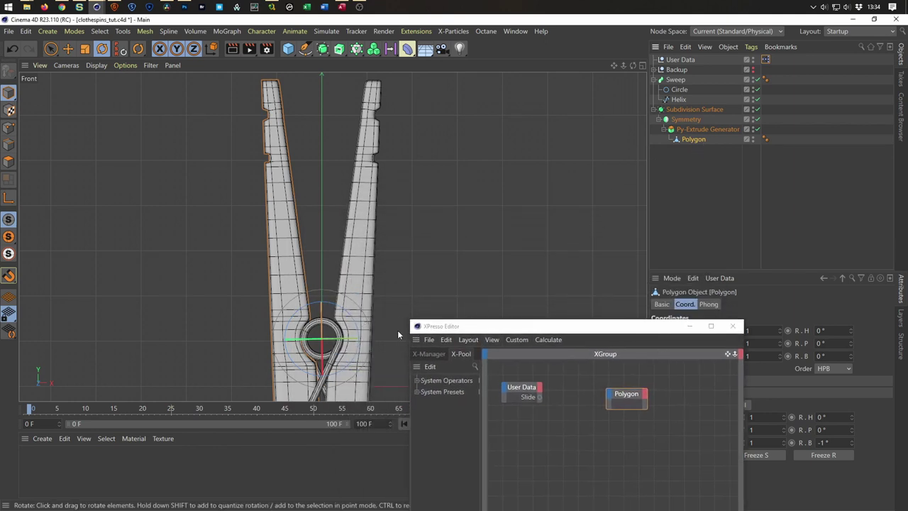
left_click_drag(348, 320, 351, 318)
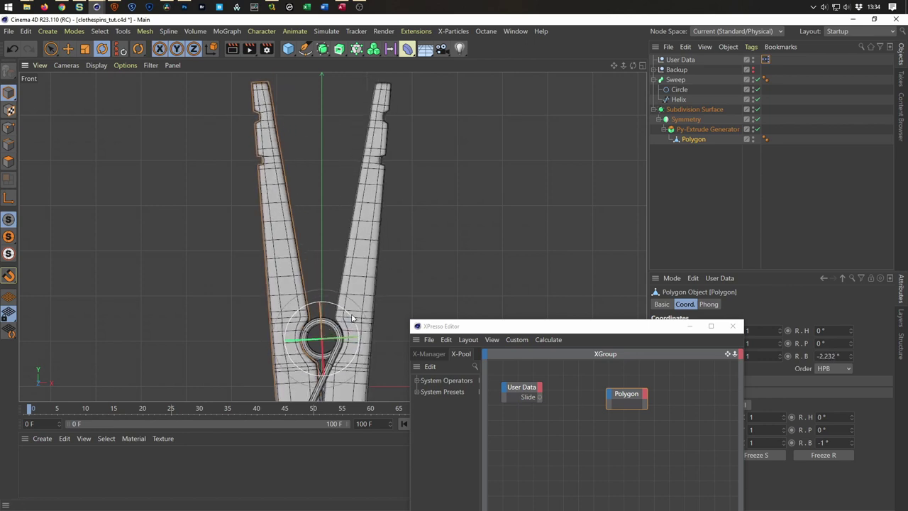
key("ctrl+z")
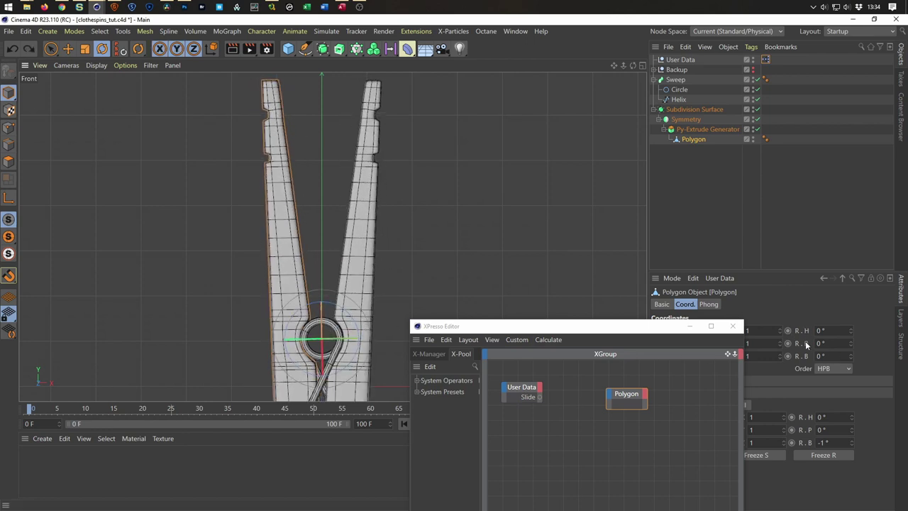
Add the Polygon's bank rotation (R.B) as an input port on its node.
mouse_move(626, 329)
left_mouse_down()
mouse_move(557, 172)
mouse_move(544, 172)
left_mouse_up()
left_click_drag(546, 238, 559, 224)
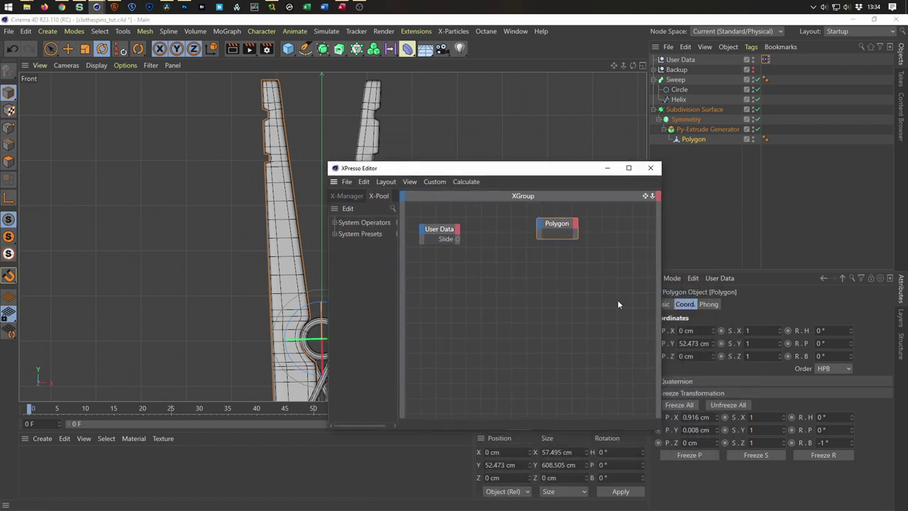
mouse_move(806, 356)
left_mouse_down()
mouse_move(541, 228)
mouse_move(564, 232)
left_mouse_up()
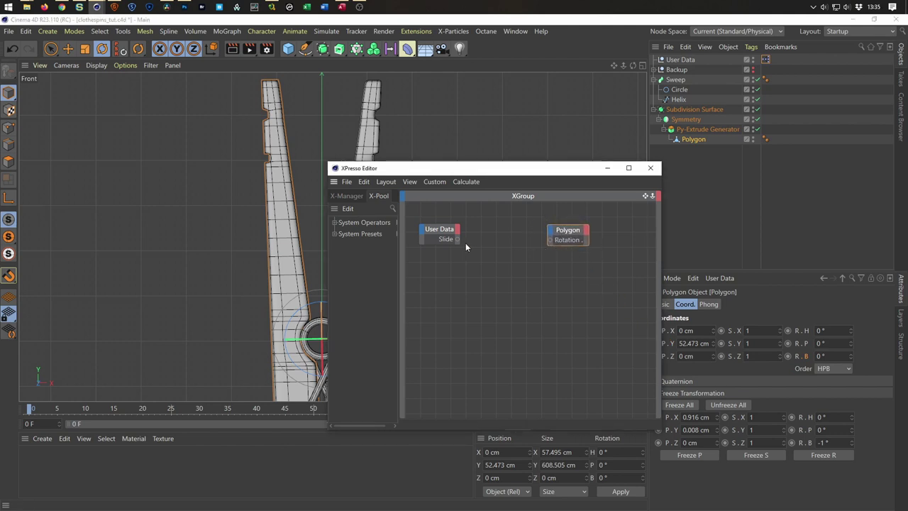
Tidy the XPresso window and nodes, then search the node pool for 'range'.
left_click_drag(531, 170, 409, 203)
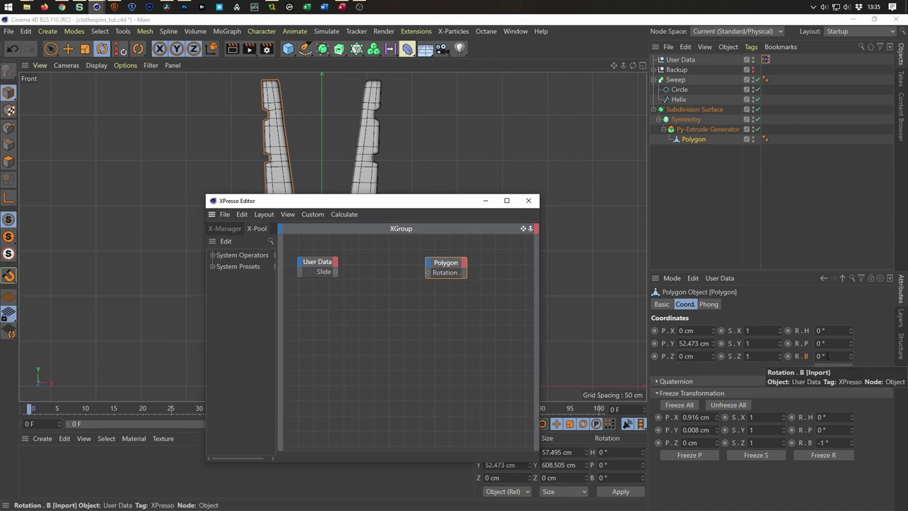
left_click_drag(451, 268, 454, 268)
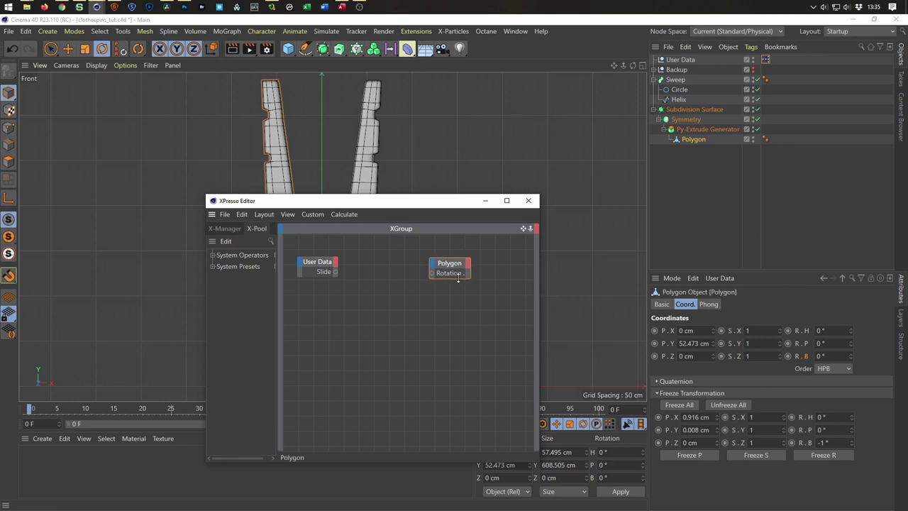
left_click_drag(435, 203, 445, 203)
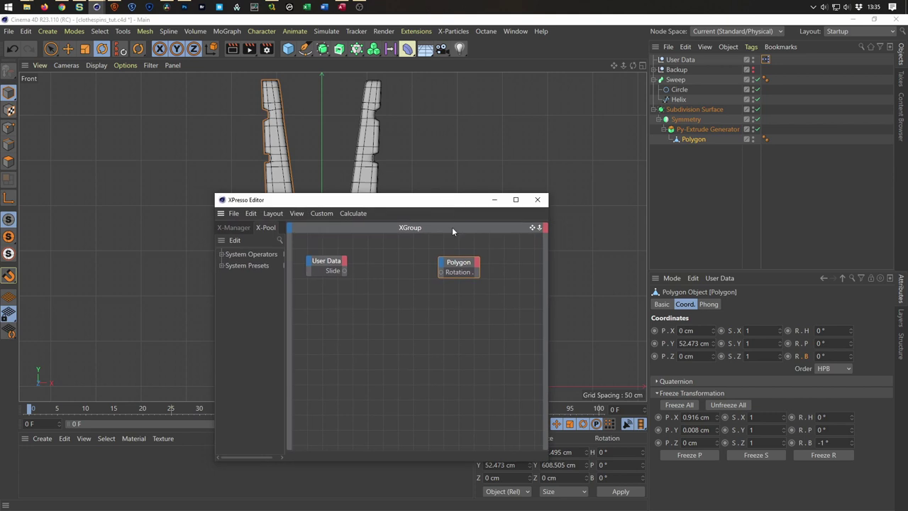
left_click_drag(459, 263, 471, 261)
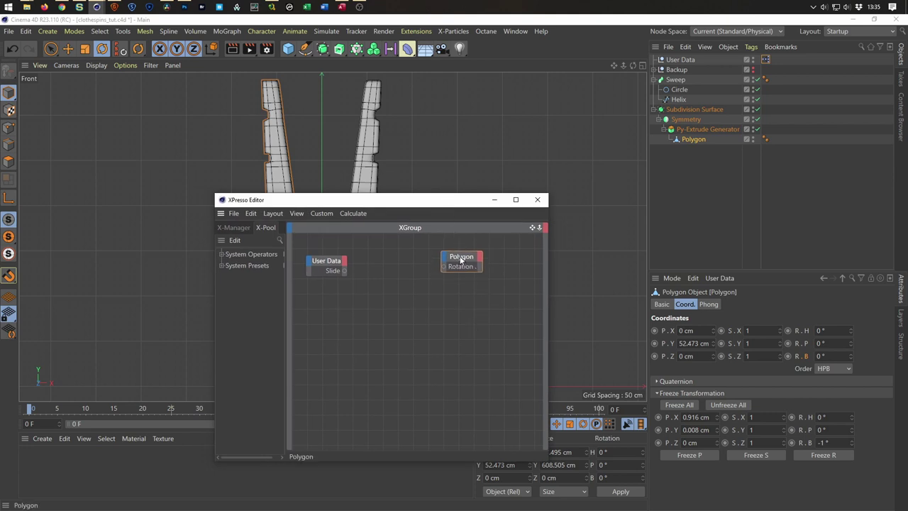
left_click_drag(548, 259, 576, 264)
left_click_drag(343, 261, 334, 257)
left_click(285, 241)
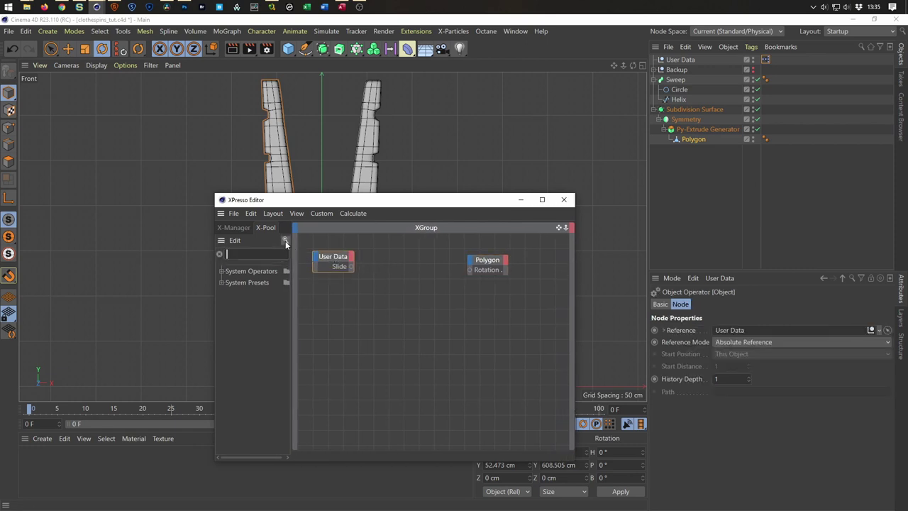
type("range")
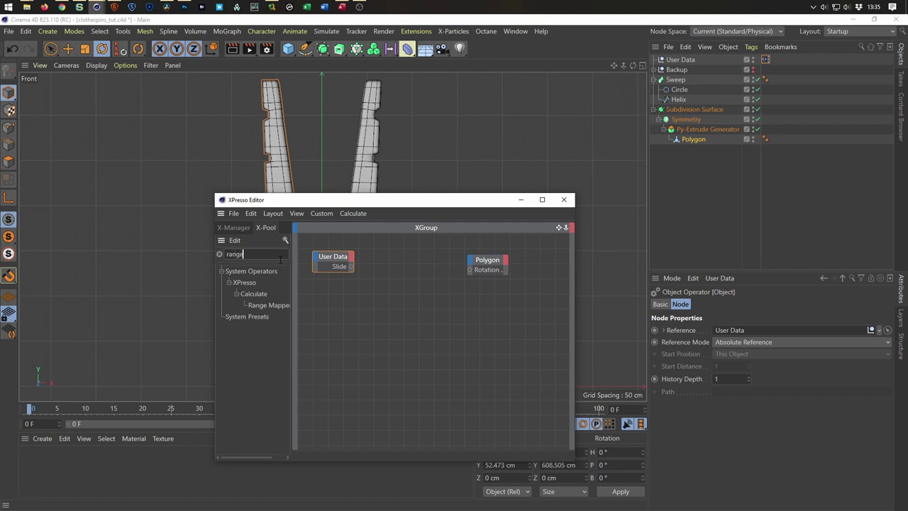
Add a Range Mapper node with Input Range Percent and Output Range Degree.
mouse_move(275, 305)
left_mouse_down()
mouse_move(410, 274)
mouse_move(410, 254)
left_mouse_up()
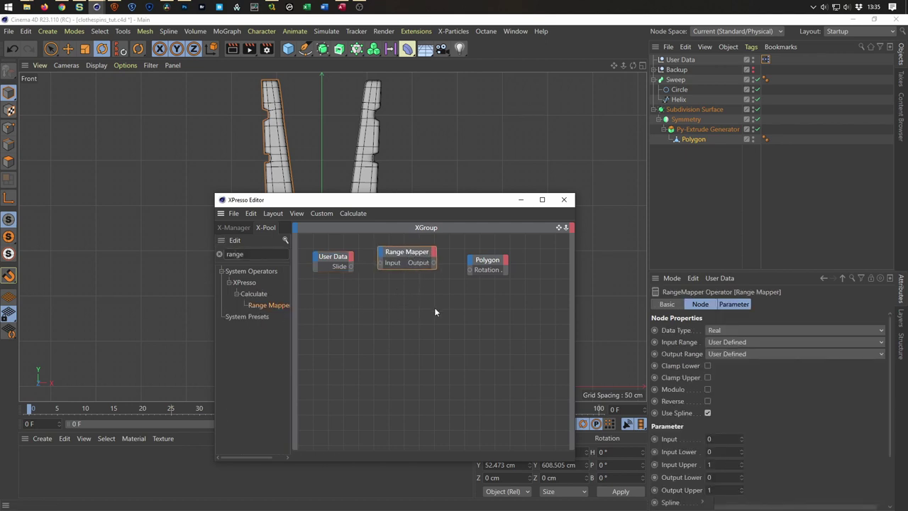
left_click(721, 343)
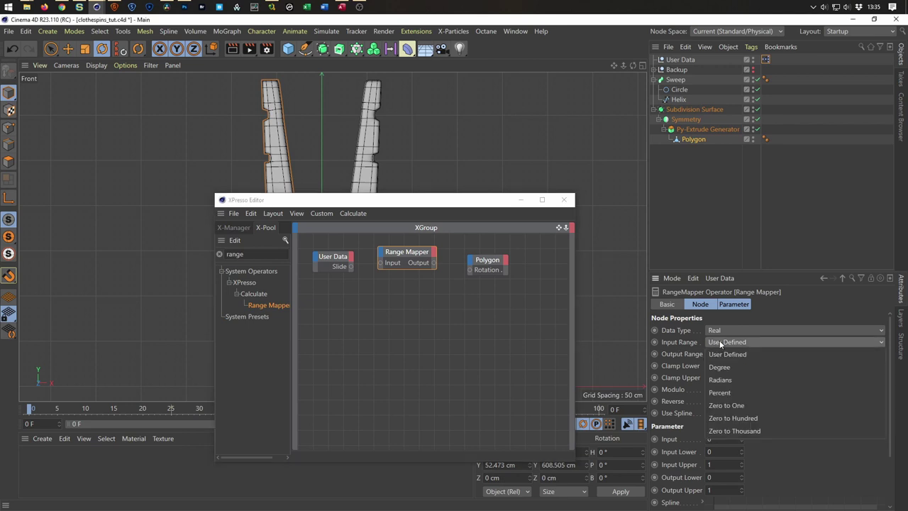
left_click(742, 394)
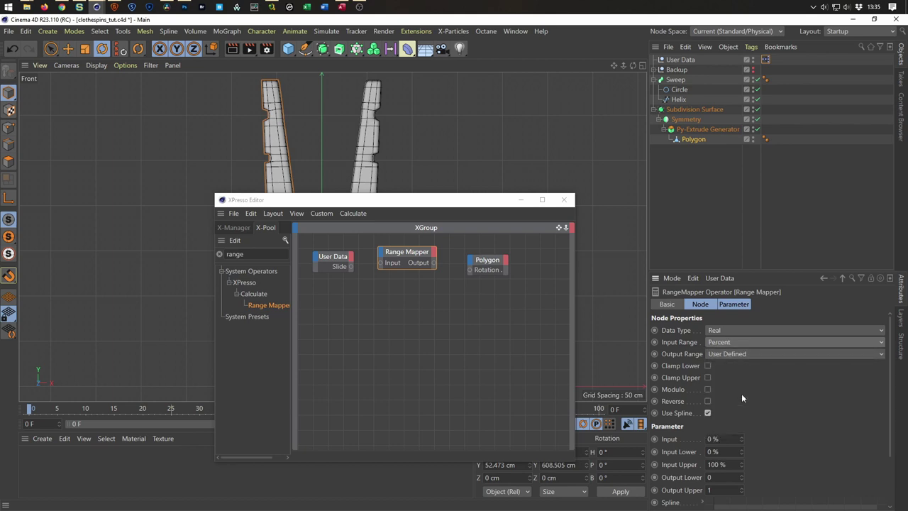
left_click(736, 356)
left_click(738, 378)
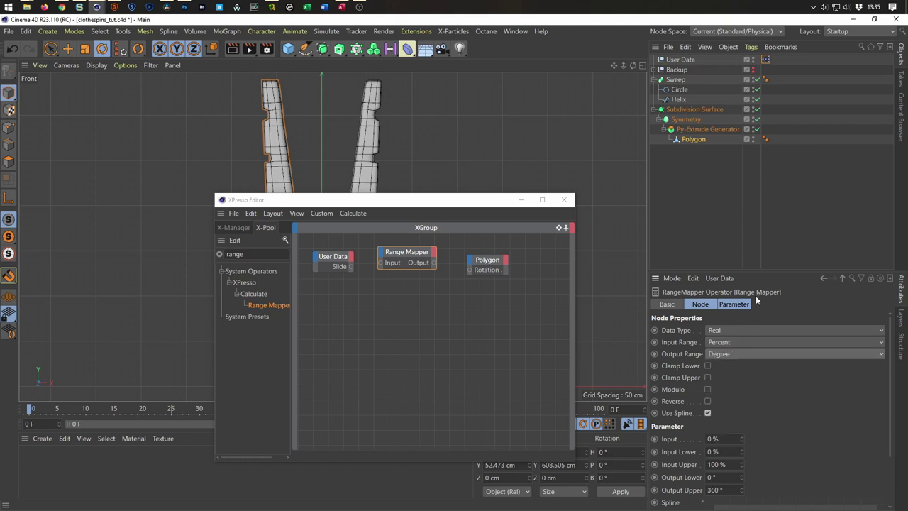
Change the Range Mapper's Output Upper from 360° to 9°.
left_click_drag(758, 270, 758, 206)
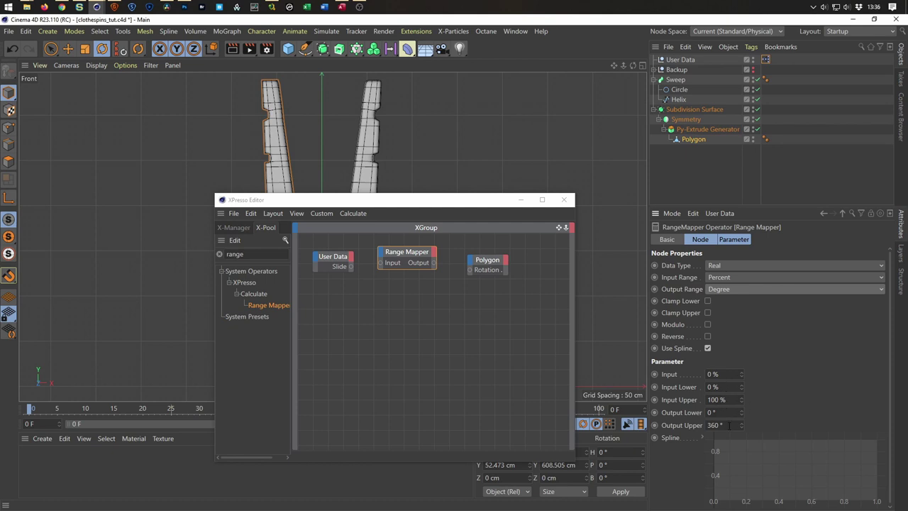
left_click_drag(729, 425, 681, 429)
type("9")
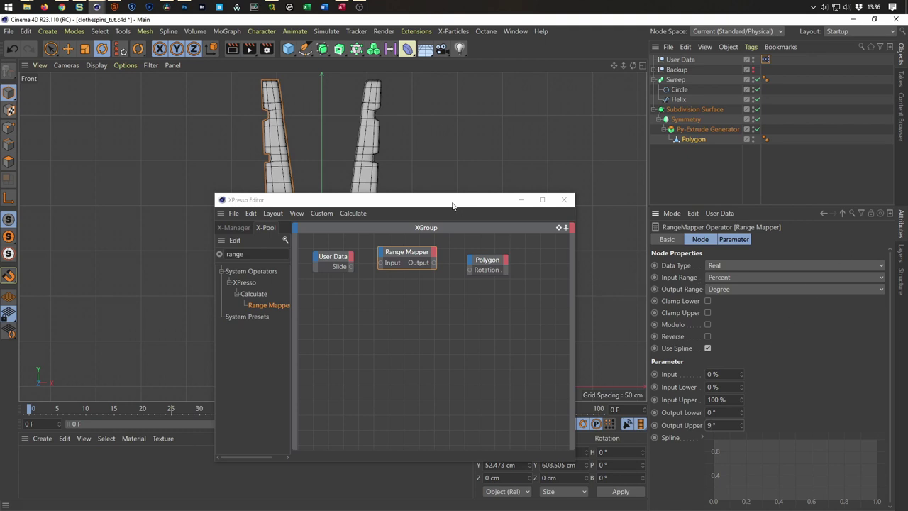
left_click_drag(452, 205, 417, 195)
Wire Slide into the Range Mapper Input and its Output into the Polygon's Rotation.
left_click_drag(338, 250, 345, 253)
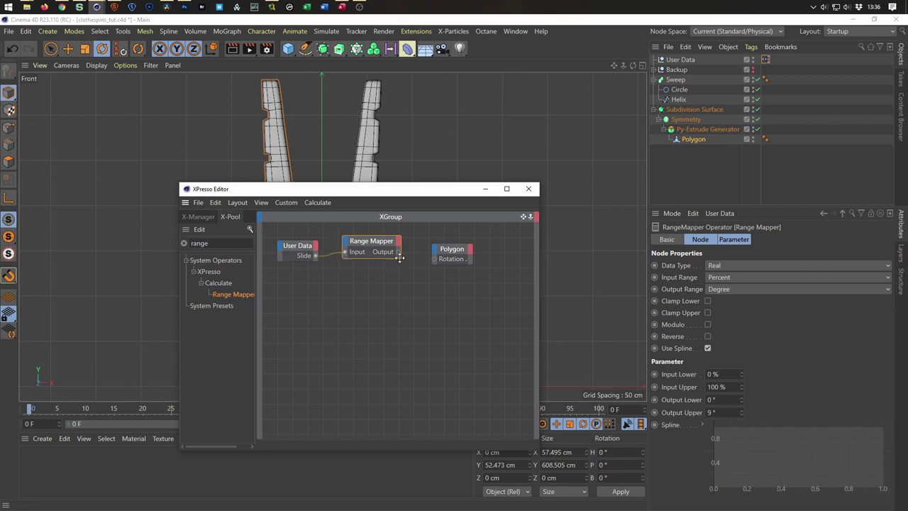
left_click_drag(434, 261, 434, 260)
mouse_move(450, 194)
left_mouse_down()
mouse_move(333, 230)
mouse_move(374, 435)
left_mouse_up()
Show User Data's Open/Close Slide control in a new floating Attribute Manager over the viewport.
left_click(680, 59)
left_click(795, 245)
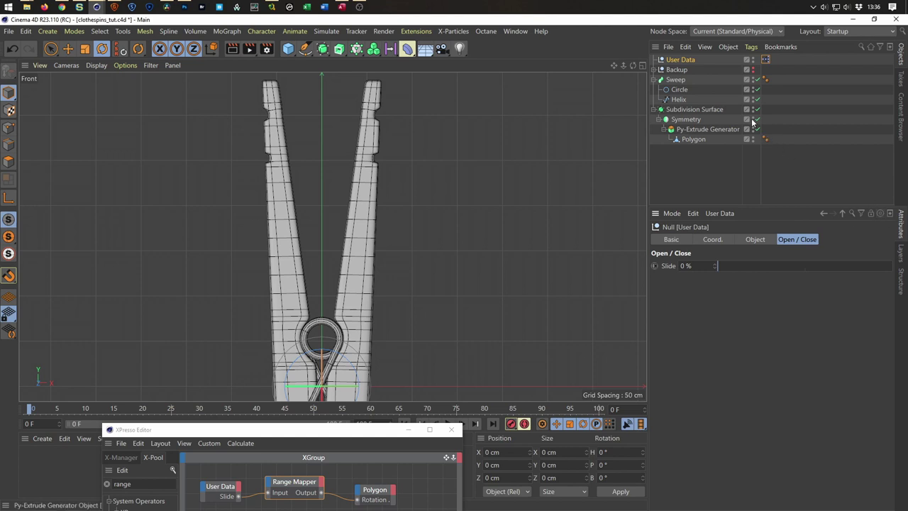
left_click(880, 213)
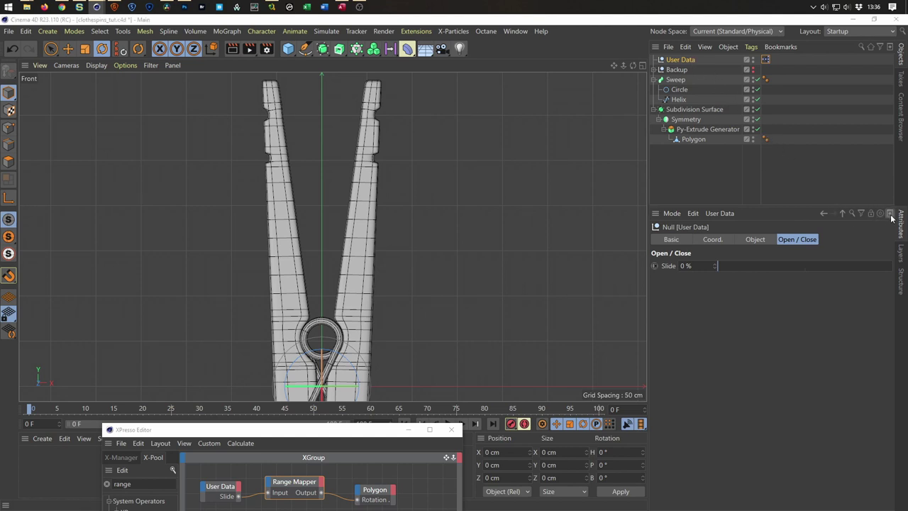
mouse_move(807, 210)
left_mouse_down()
mouse_move(634, 177)
mouse_move(534, 246)
left_mouse_up()
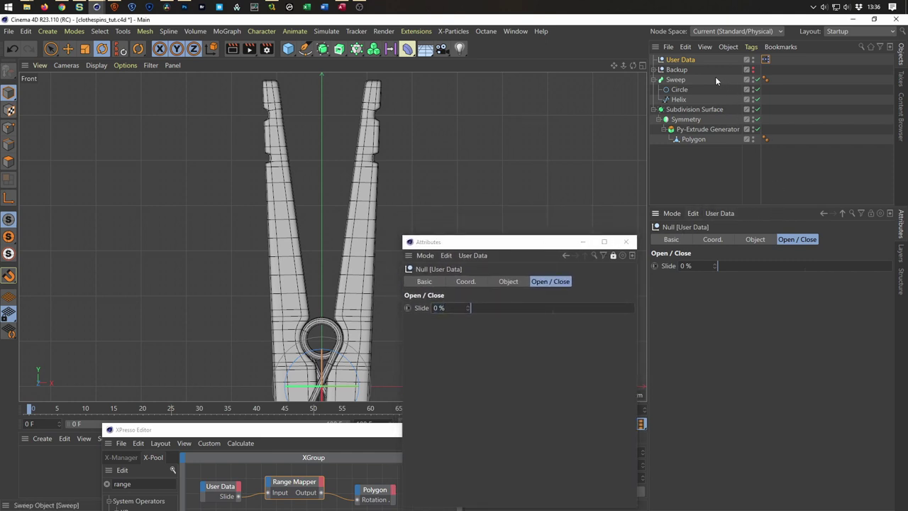
With Polygon's coordinates shown, drag Slide from 0% to 100% and back to 0%.
left_click(690, 138)
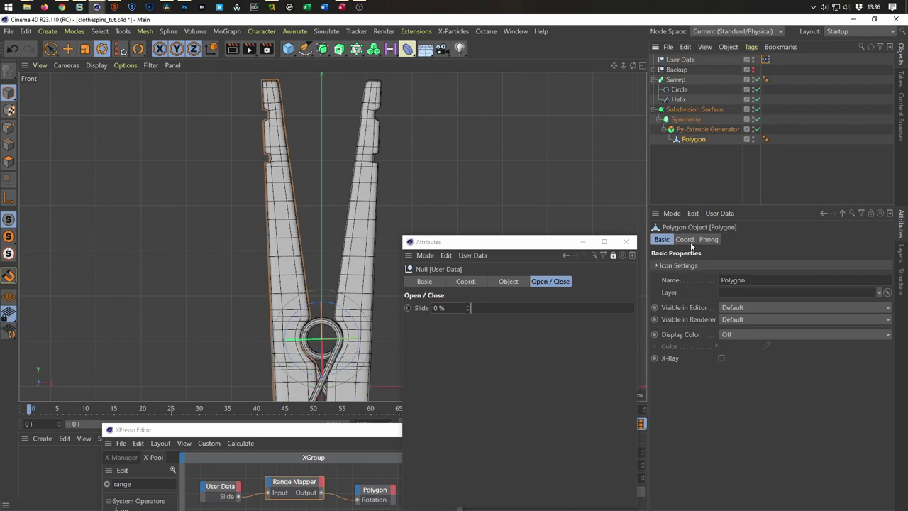
left_click(685, 240)
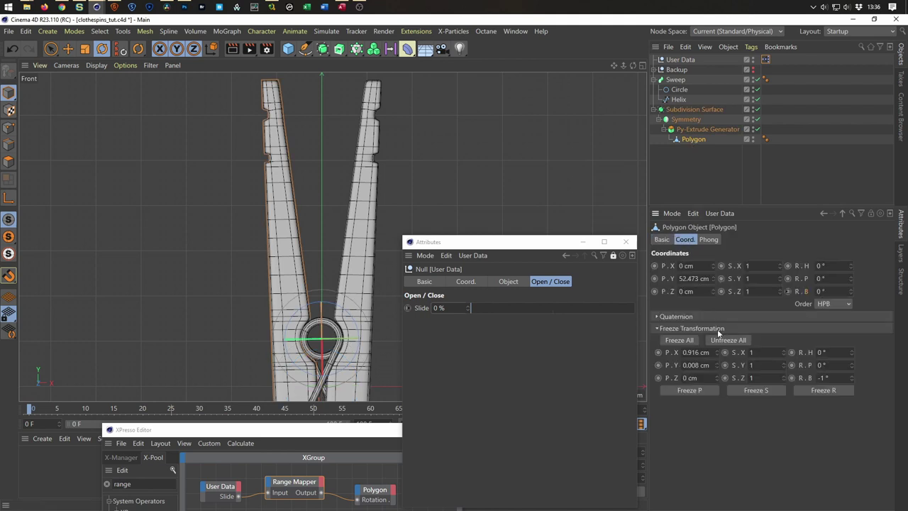
left_click(716, 329)
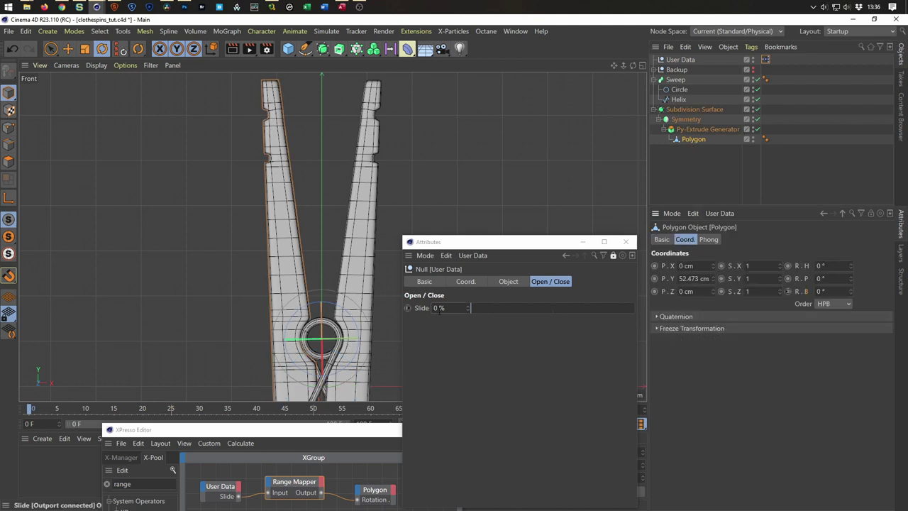
left_click_drag(476, 307, 653, 317)
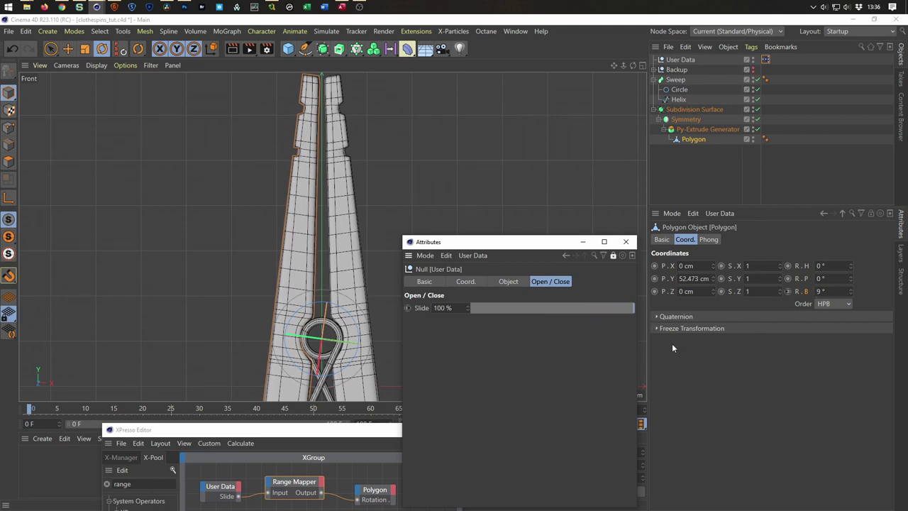
mouse_move(625, 310)
left_mouse_down()
mouse_move(471, 307)
mouse_move(640, 306)
mouse_move(478, 322)
mouse_move(494, 303)
left_mouse_up()
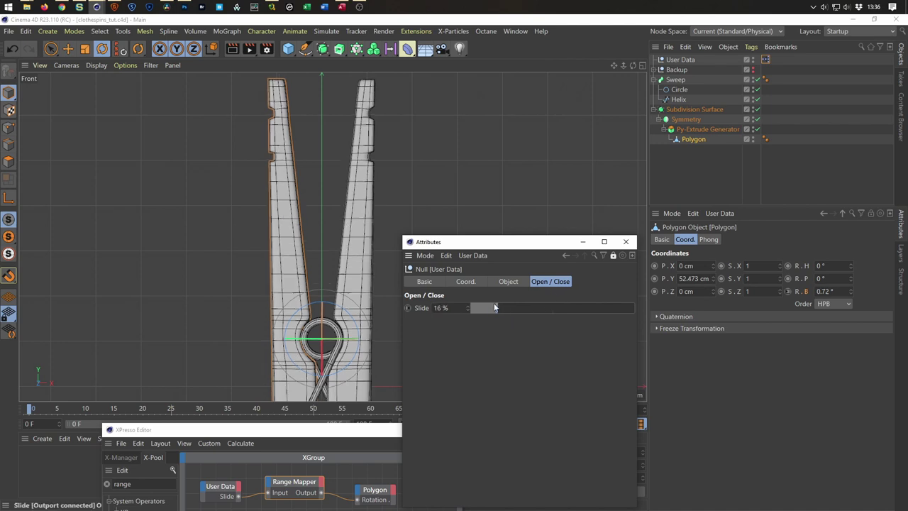
Close the XPresso Editor and move the floating Attributes window aside.
mouse_move(549, 244)
left_mouse_down()
mouse_move(629, 230)
mouse_move(691, 278)
left_mouse_up()
left_click(452, 429)
middle_click_drag(390, 326, 391, 216, "alt")
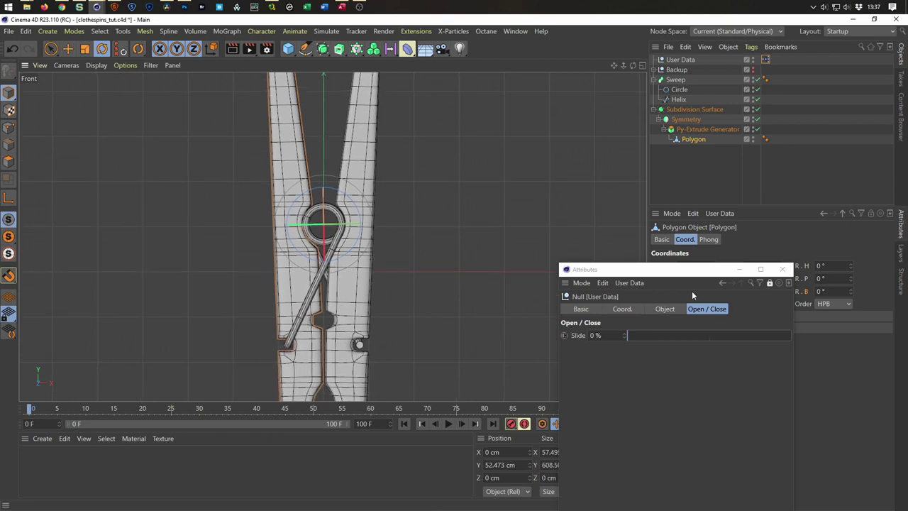
Drag Slide to 100% to open the clothespin fully, then back to 0%.
left_click_drag(695, 276, 619, 300)
left_click_drag(548, 360, 715, 361)
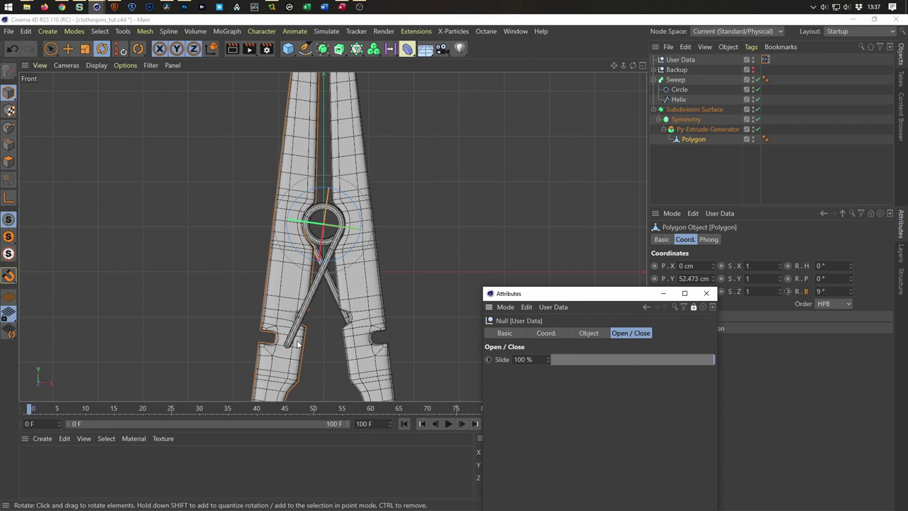
left_click_drag(661, 361, 457, 381)
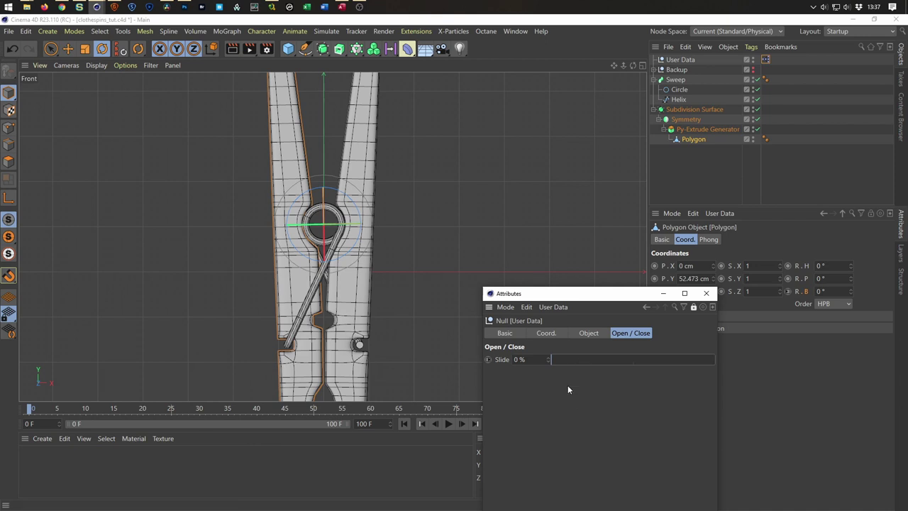
Try placing the Slide parameter in the viewport and switch to a full perspective view.
left_click_drag(560, 295, 512, 232)
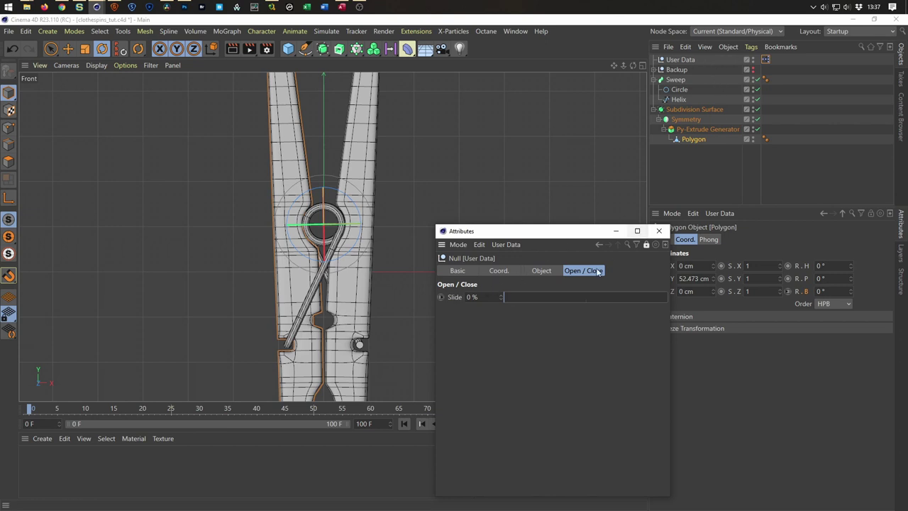
left_click_drag(452, 303, 466, 284)
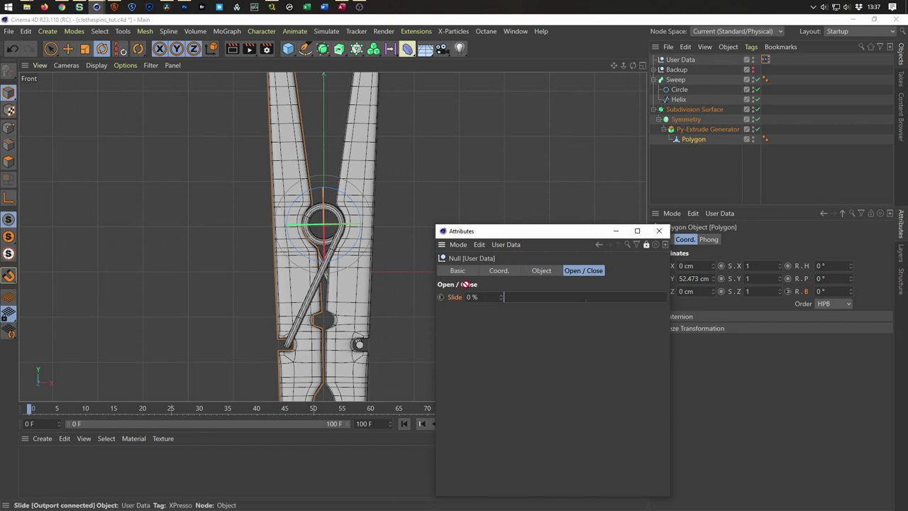
left_click_drag(560, 86, 492, 297)
middle_click(389, 225)
key("F1")
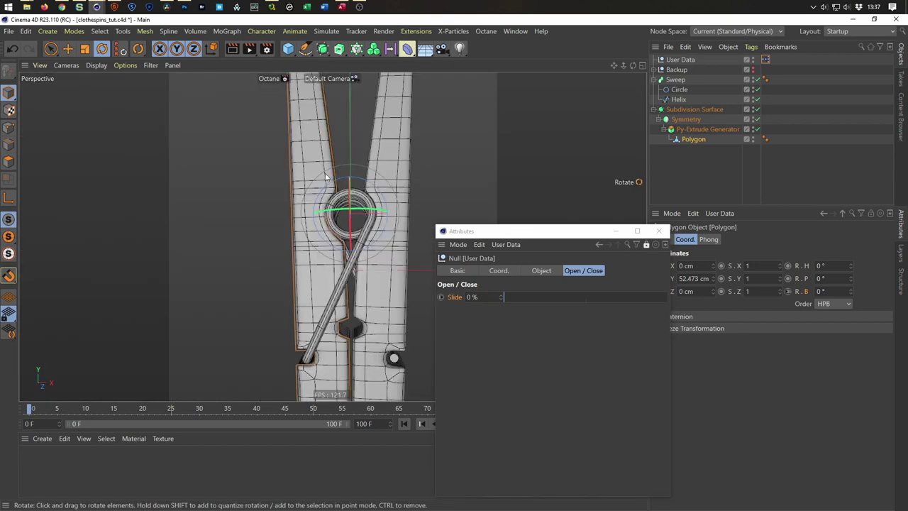
scroll(390, 179, "down", 2)
middle_click_drag(390, 179, 238, 150)
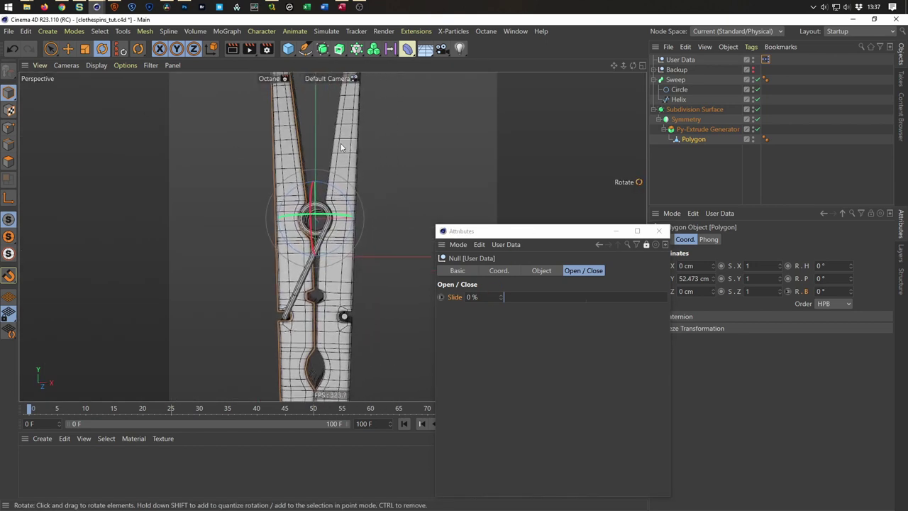
Retry placing the Slide parameter in the viewport, then orbit to view the clothespin at an angle.
left_click_drag(461, 301, 520, 242)
left_click_drag(586, 93, 575, 110)
left_click_drag(453, 297, 543, 186)
left_click_drag(567, 106, 567, 107)
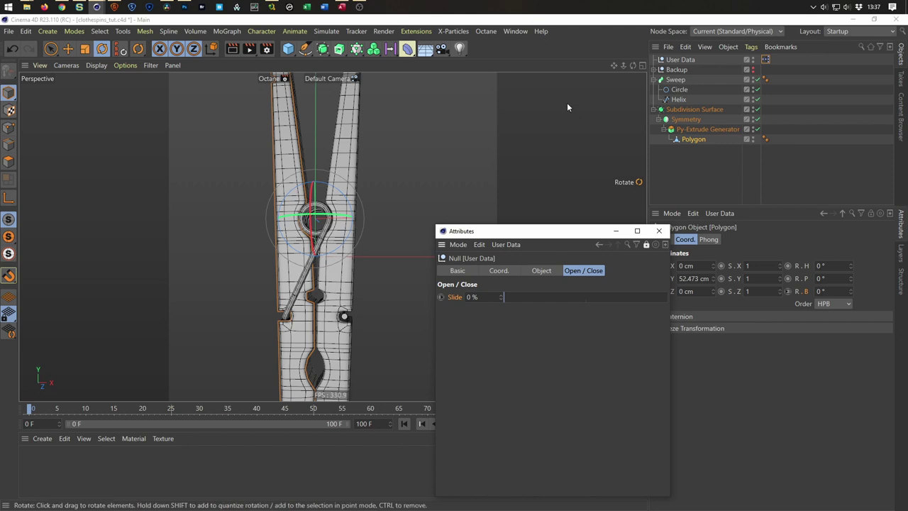
left_click_drag(567, 232, 681, 333)
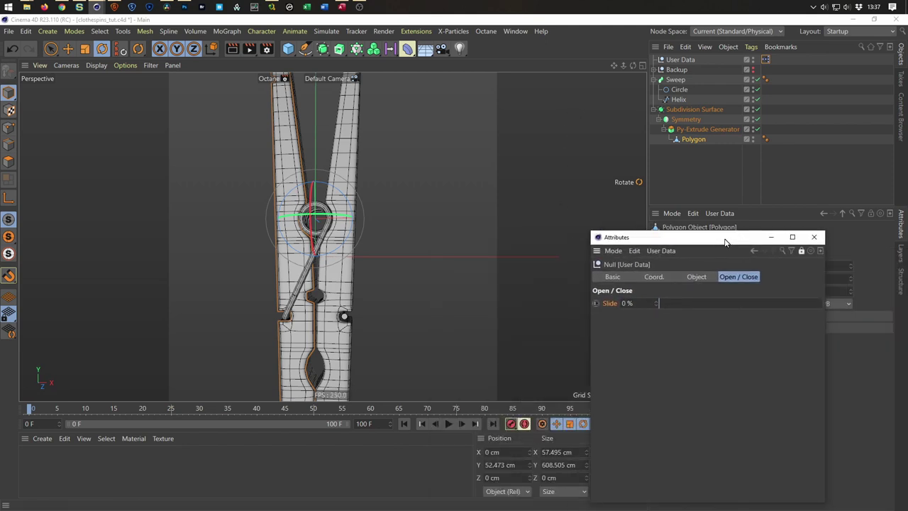
left_click_drag(427, 229, 565, 308, "alt")
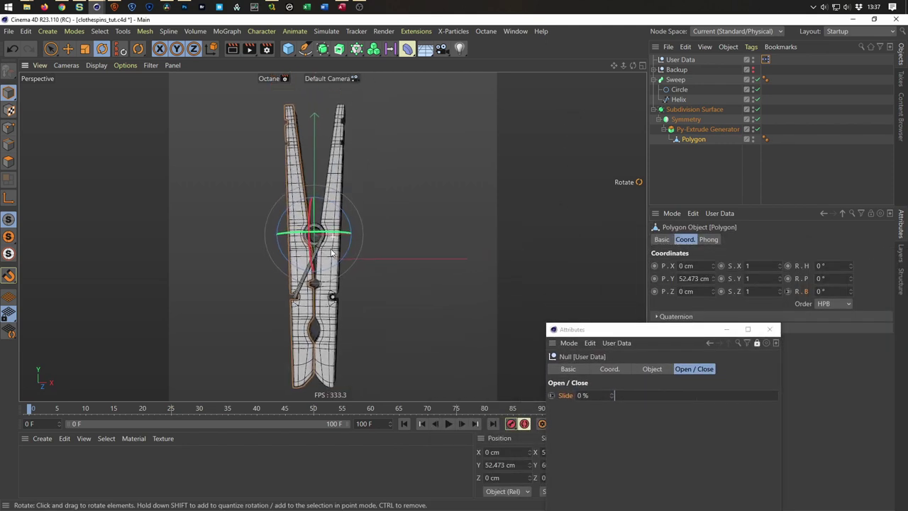
Select the User Data null and remove the duplicate Slide HUD slider from the viewport.
left_click(770, 329)
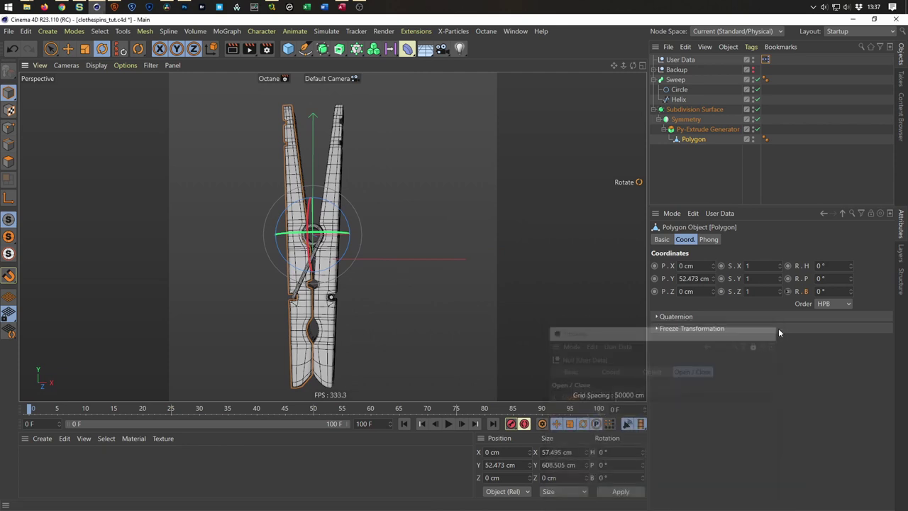
left_click(681, 60)
left_click(795, 240)
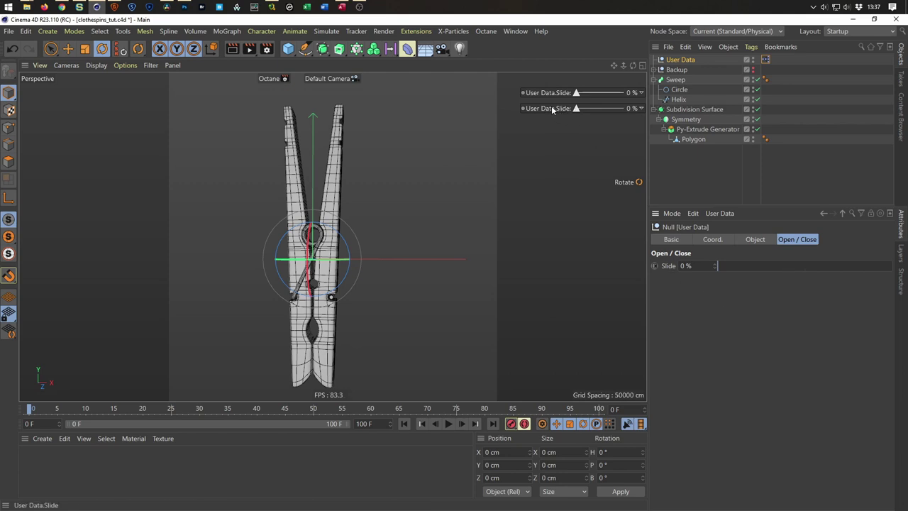
right_click(551, 109)
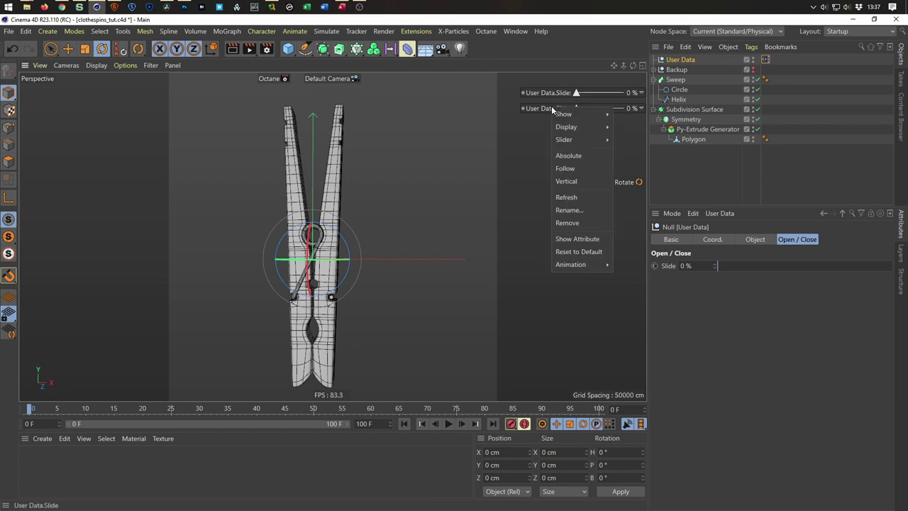
left_click(567, 222)
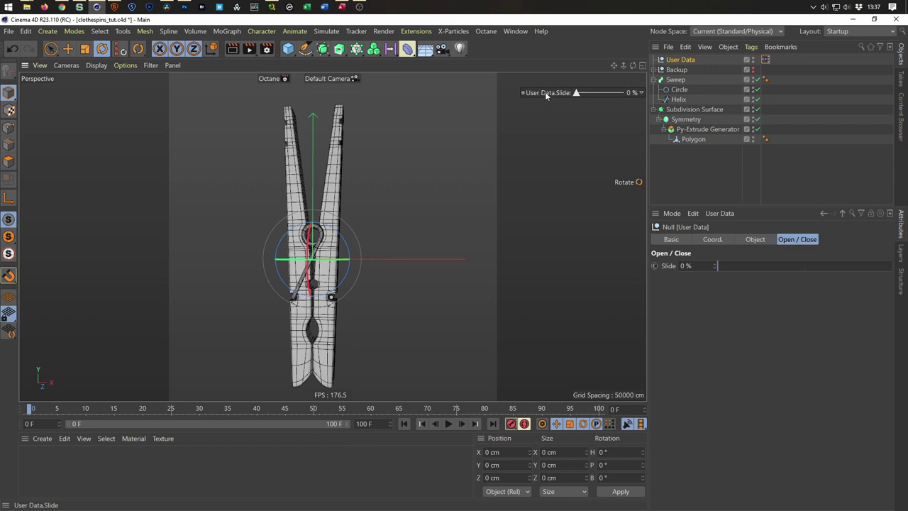
Label the remaining HUD slider just 'Slide', without the object name, and show it always.
mouse_move(545, 92)
left_mouse_down("ctrl")
mouse_move(525, 95)
mouse_move(536, 90)
left_mouse_up("ctrl")
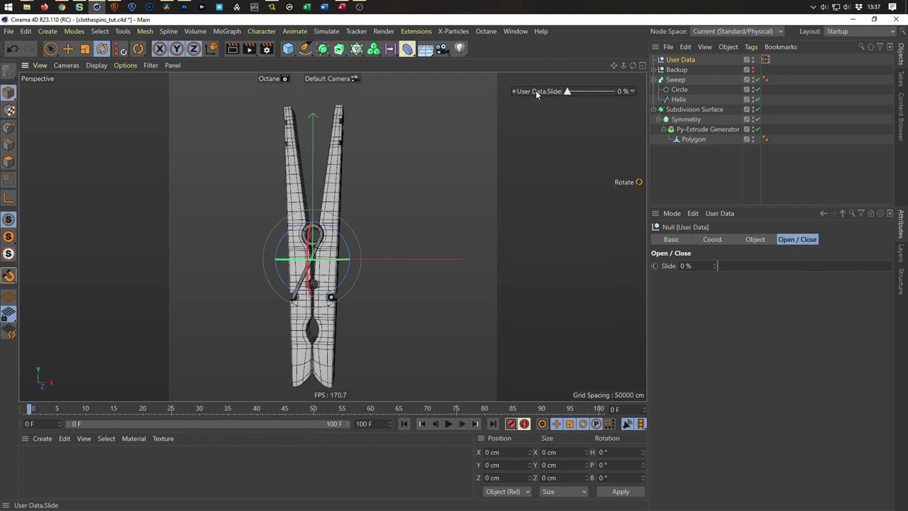
right_click(535, 90)
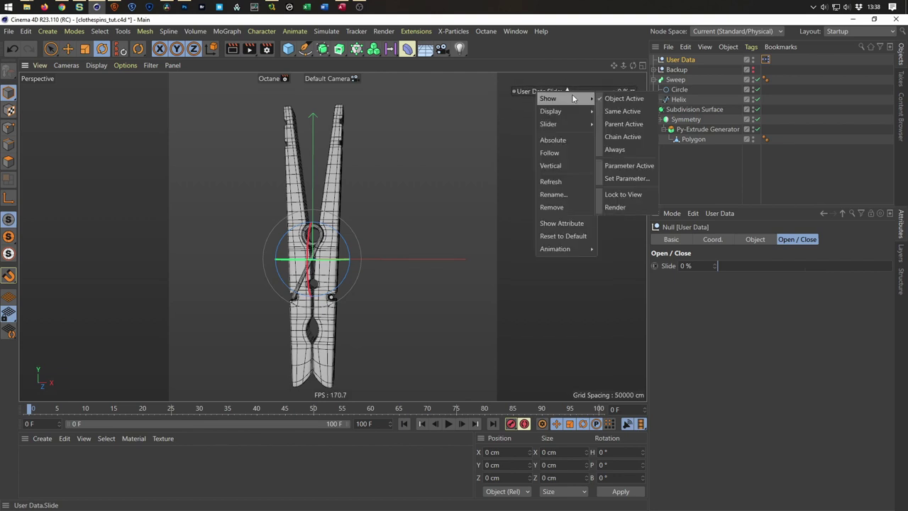
mouse_move(550, 112)
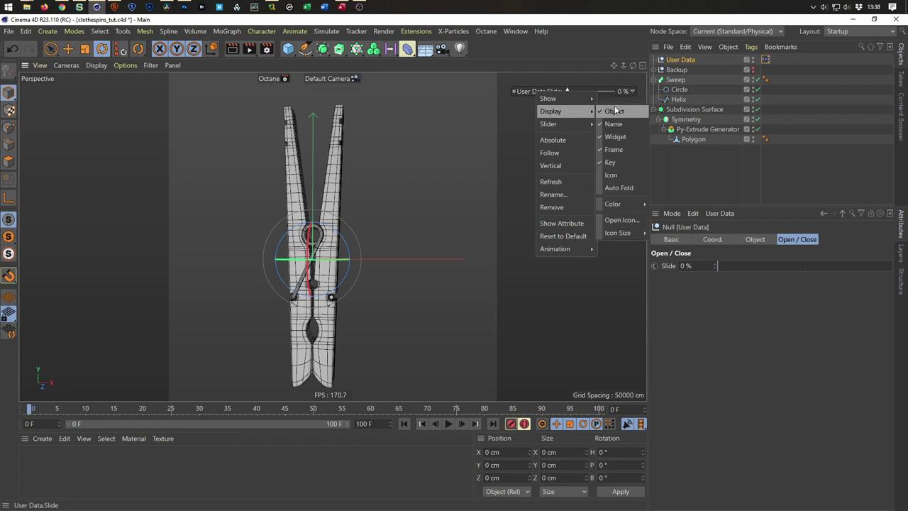
left_click(615, 112)
left_click_drag(525, 91, 546, 90, "ctrl")
right_click(545, 90)
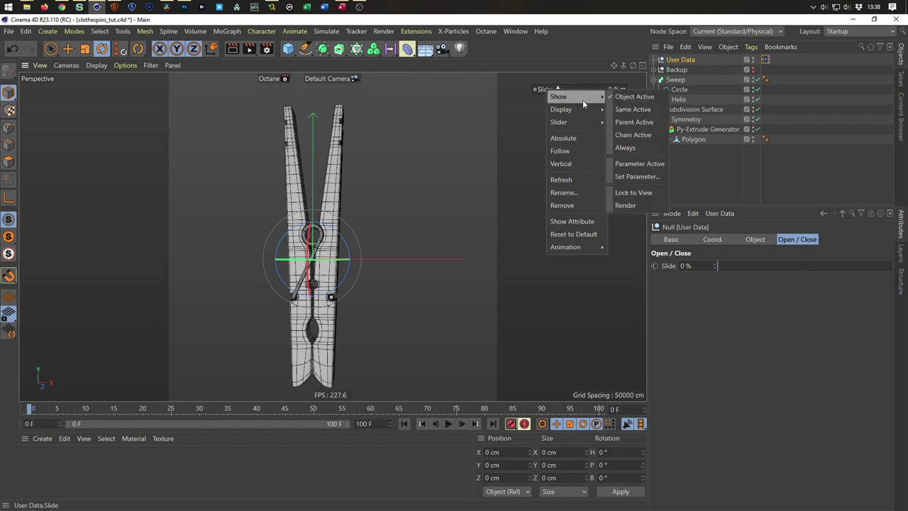
left_click(625, 147)
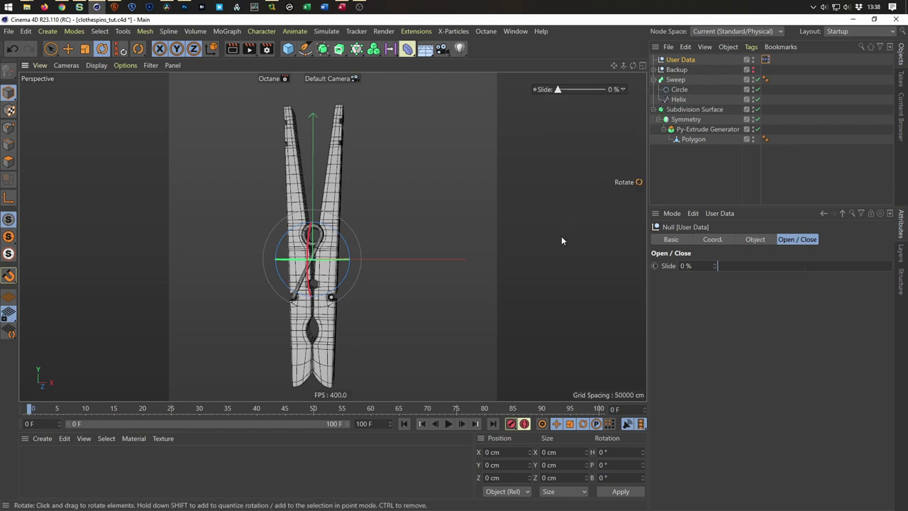
Frame the helix spring ends in the Front view, select Helix and enable Points mode.
left_click_drag(567, 97, 546, 108)
middle_click(305, 303)
middle_click(412, 365)
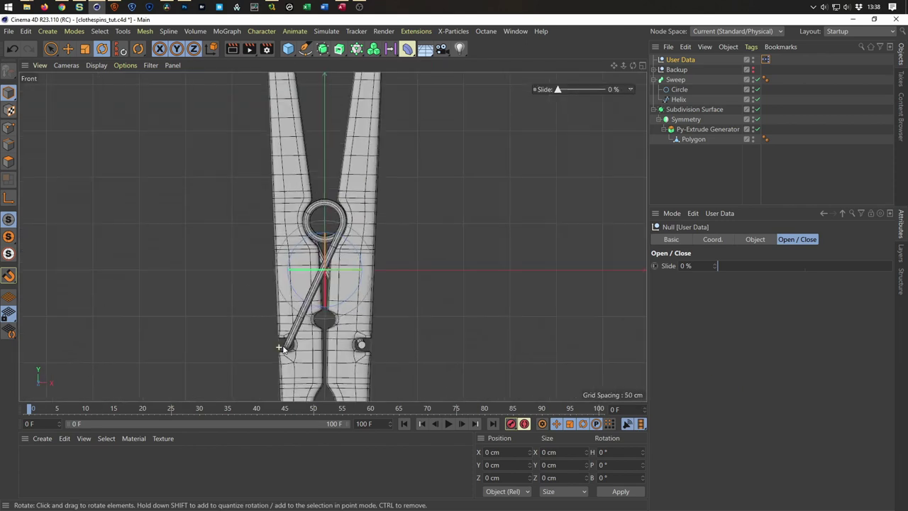
scroll(345, 326, "up", 5)
middle_click_drag(345, 326, 256, 291)
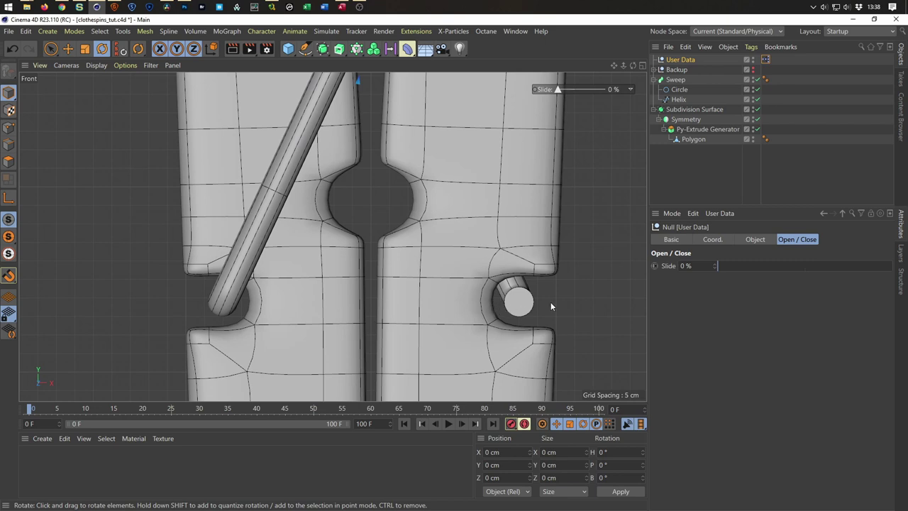
left_click(678, 99)
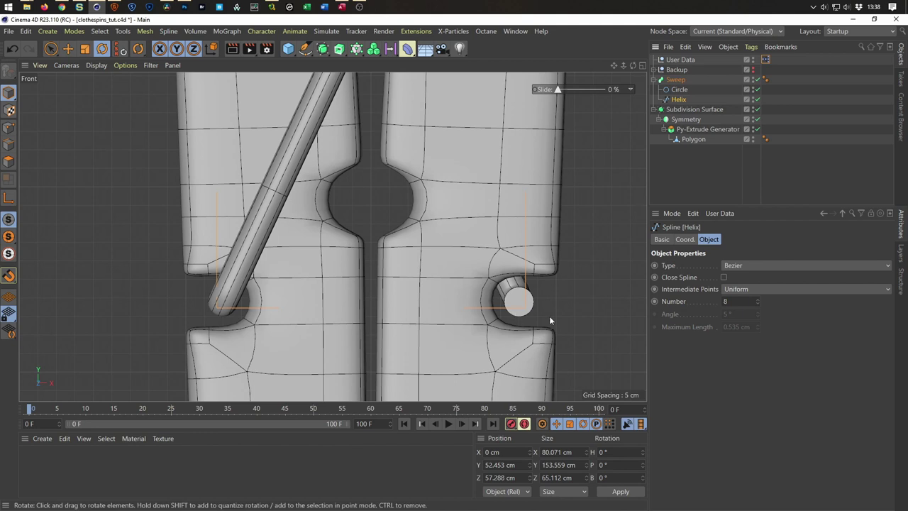
left_click(9, 127)
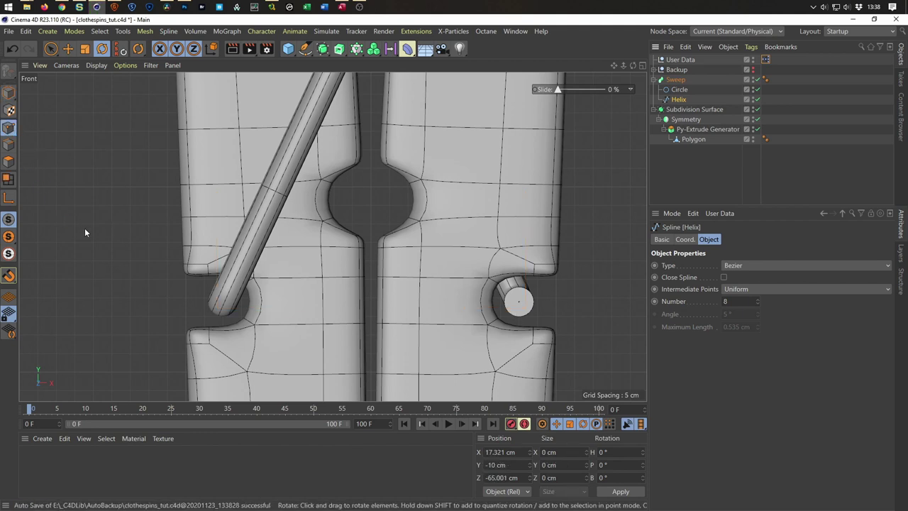
Hide the Sweep tube and box-select the Helix end points on both sides in Front view.
key("0")
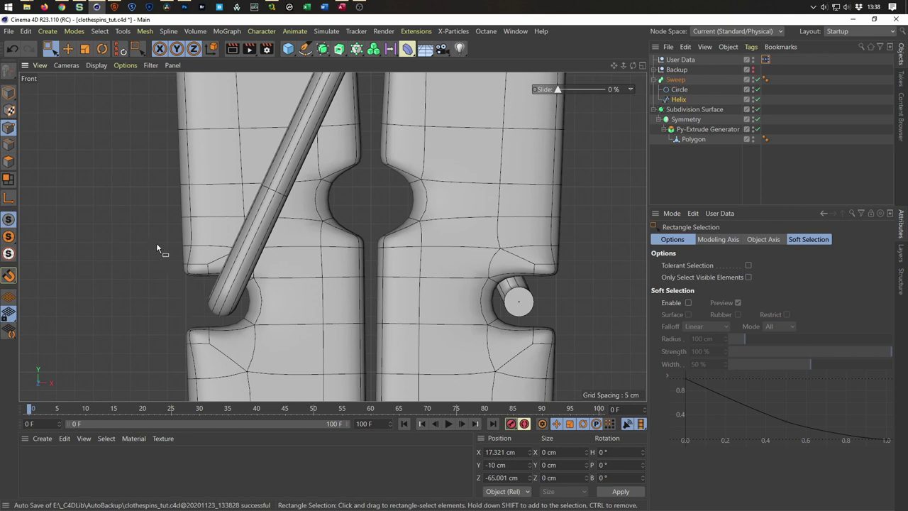
left_click(753, 78)
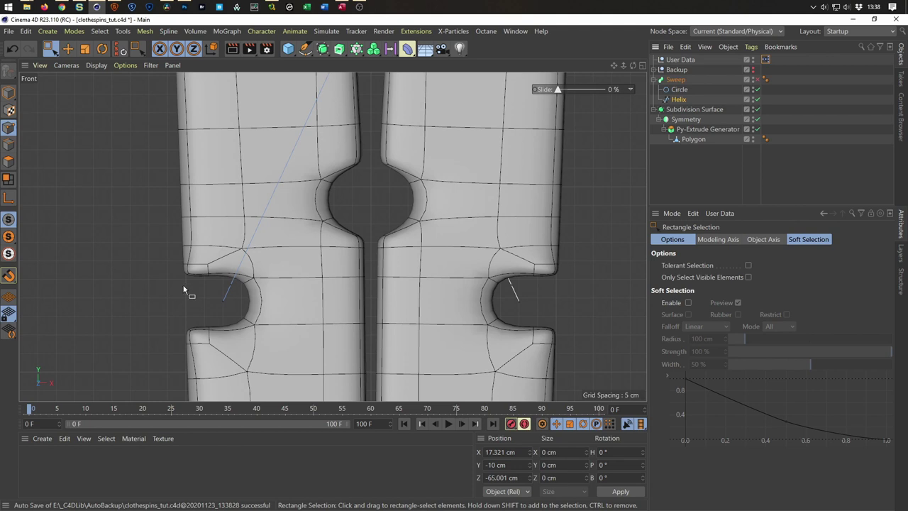
left_click_drag(188, 288, 574, 346)
left_click_drag(169, 274, 604, 358)
Hide the Subdivision Surface clothespin body, leaving only the Helix legs visible.
middle_click(575, 350)
middle_click(272, 225)
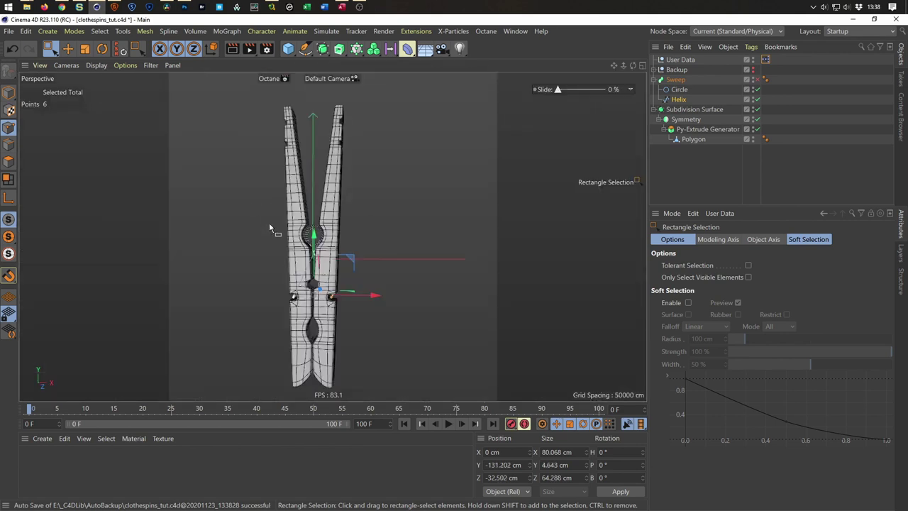
left_click(753, 110)
scroll(399, 278, "up", 5)
scroll(399, 278, "down", 5)
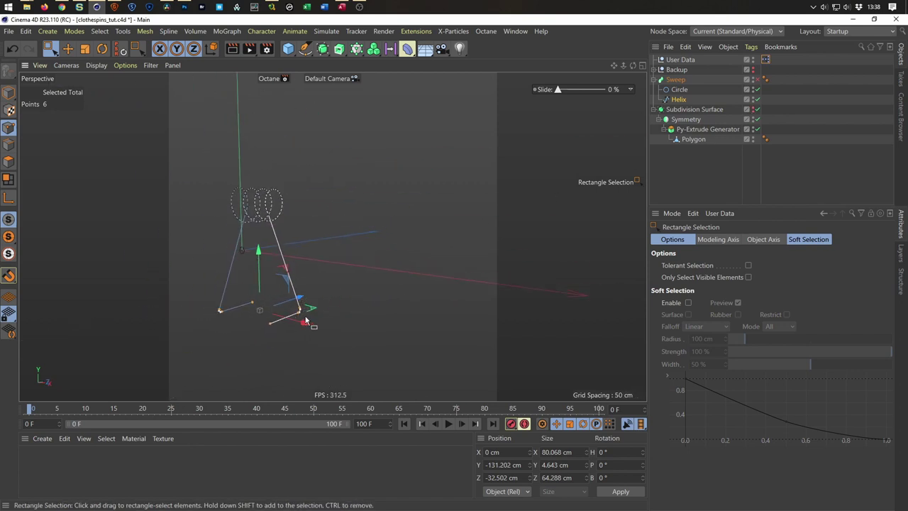
middle_click(367, 323)
middle_click(367, 324)
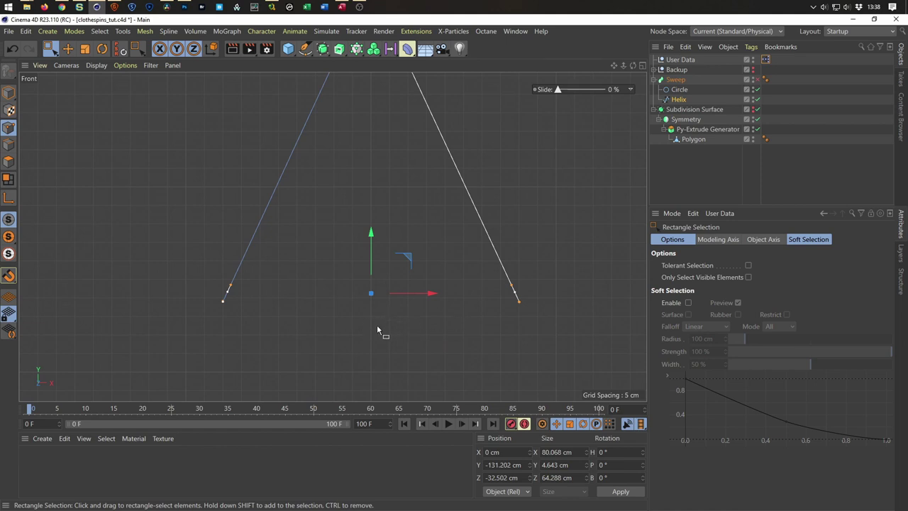
Show the Subdivision Surface and Sweep again and scale the Helix end points inward along X.
key("t")
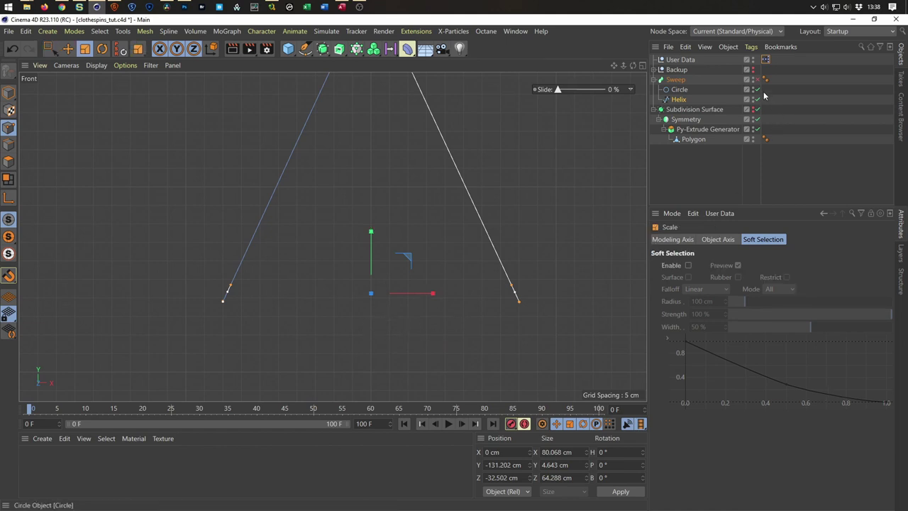
left_click(756, 109)
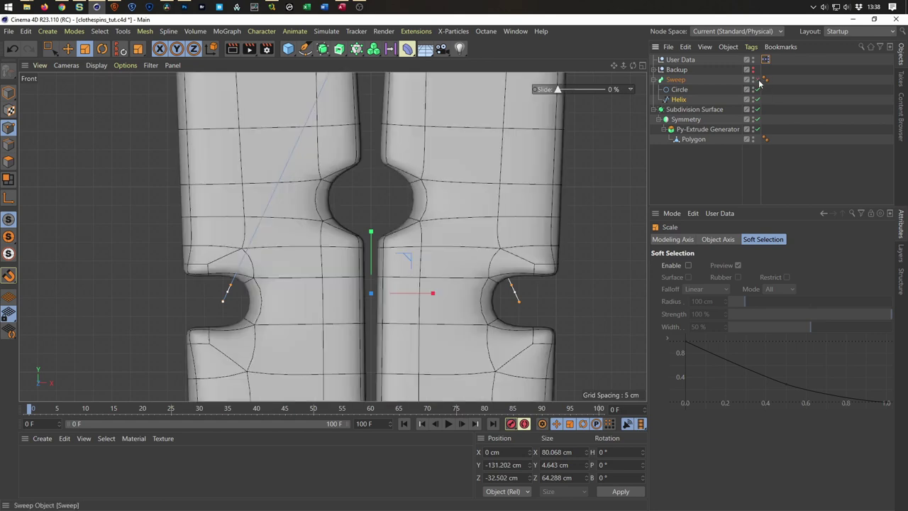
left_click(756, 79)
left_click_drag(434, 292, 430, 296)
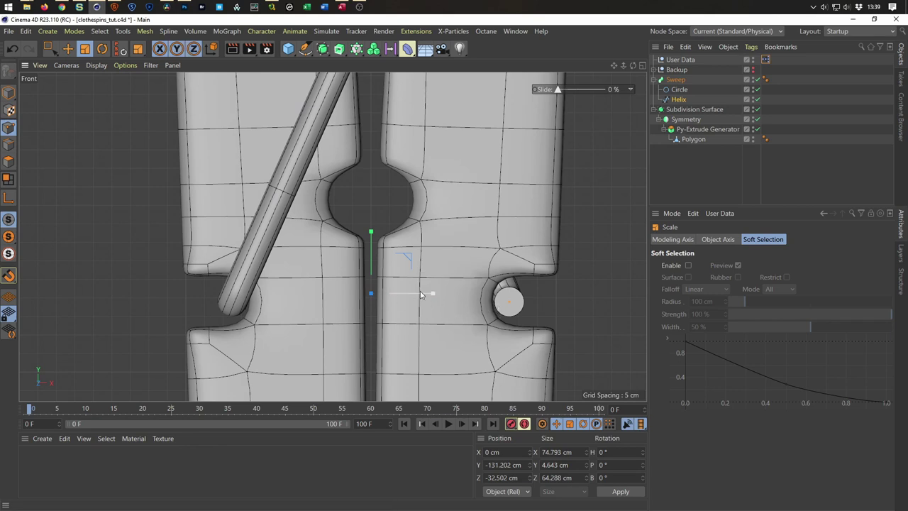
left_click_drag(432, 296, 434, 296)
scroll(368, 283, "down", 5)
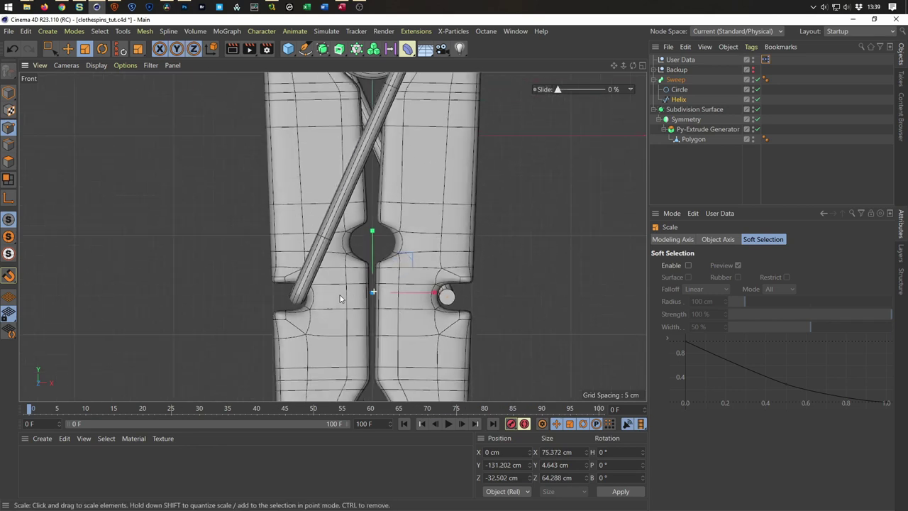
mouse_move(433, 294)
left_mouse_down()
mouse_move(391, 280)
mouse_move(382, 314)
left_mouse_up()
scroll(431, 294, "up", 3)
scroll(370, 302, "down", 2)
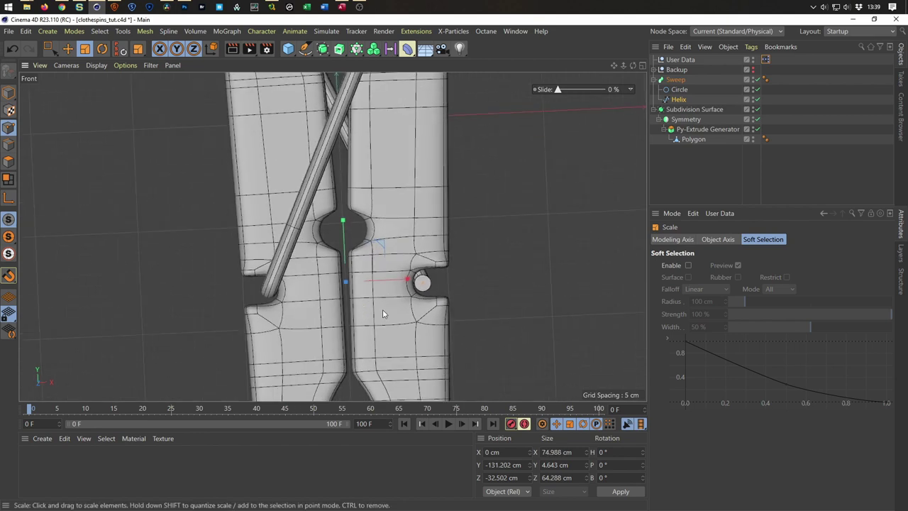
key("ctrl+shift+z")
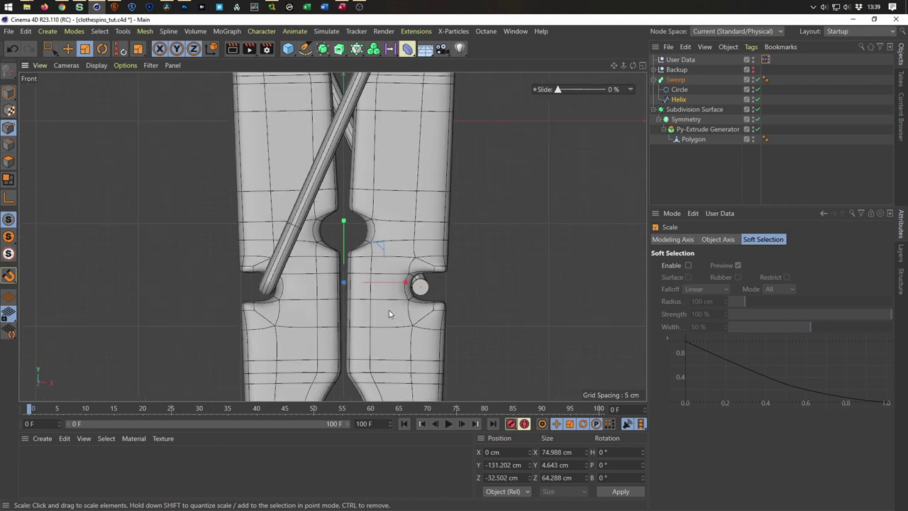
Inspect in the perspective view how the spring ends sit in the jaw notches.
middle_click(494, 287)
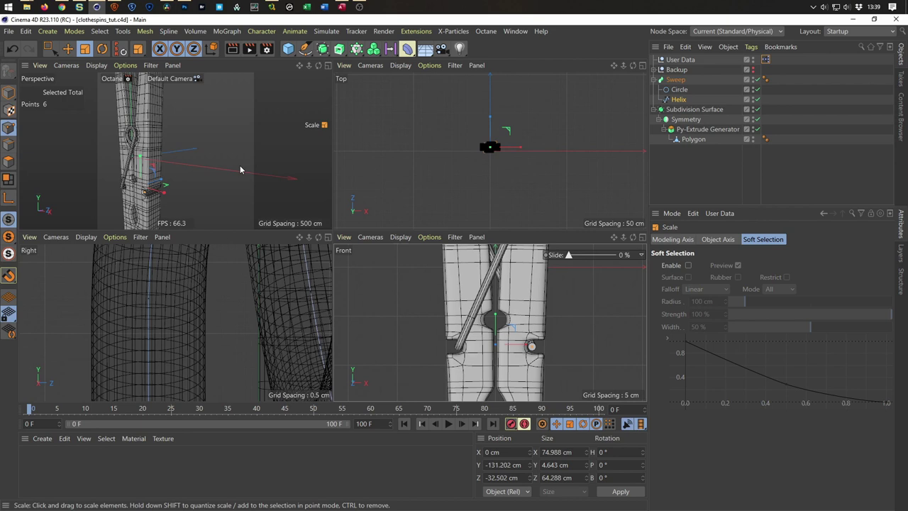
middle_click(240, 170)
scroll(283, 298, "up", 2)
scroll(291, 312, "up", 3)
scroll(298, 321, "up", 3)
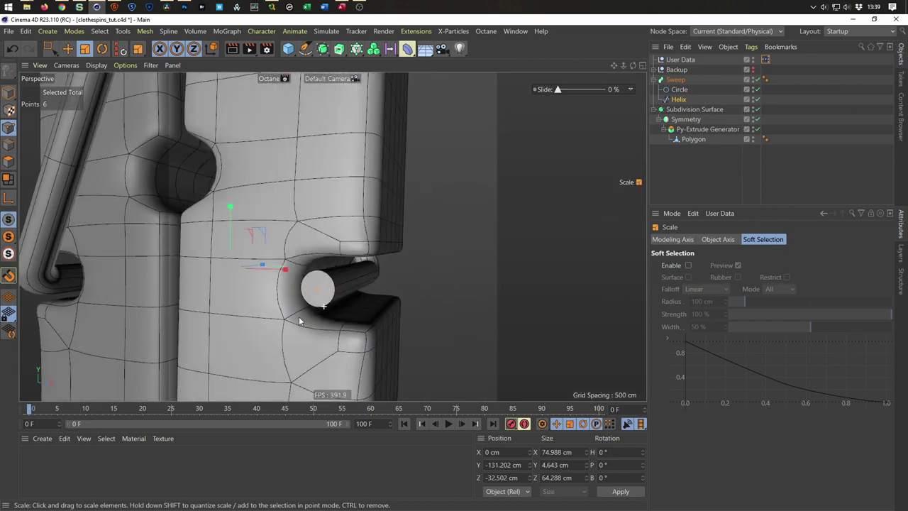
scroll(301, 319, "down", 3)
scroll(305, 312, "down", 2)
scroll(310, 301, "down", 2)
scroll(316, 291, "down", 1)
left_click_drag(316, 290, 320, 290, "alt")
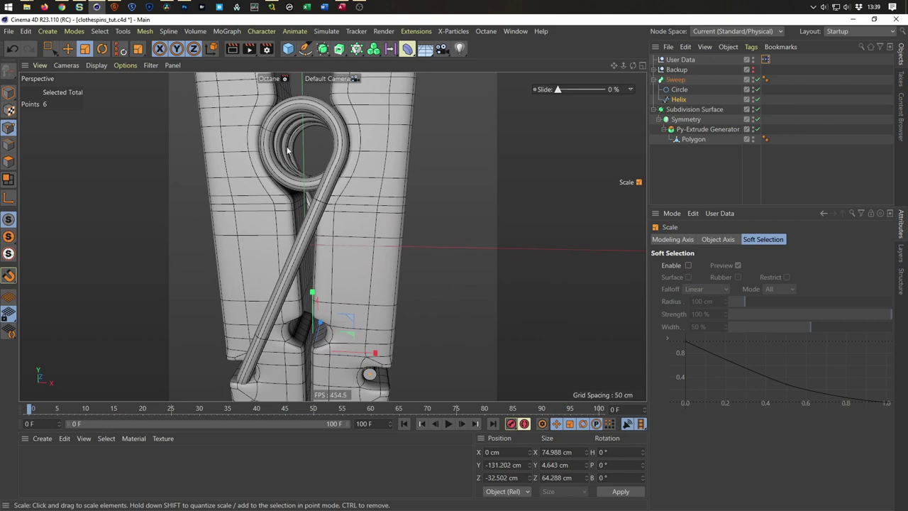
scroll(344, 265, "up", 2)
scroll(359, 178, "up", 1)
scroll(390, 234, "up", 2)
scroll(421, 290, "up", 2)
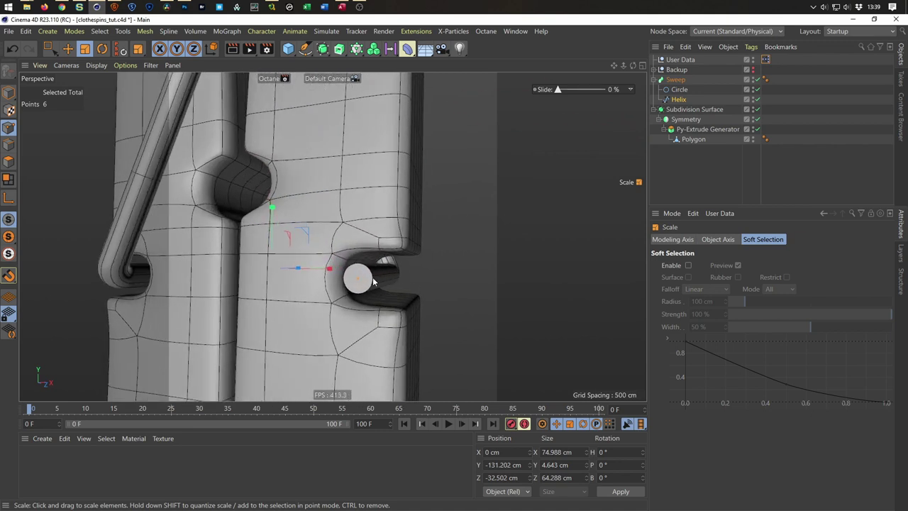
Give the Sweep caps a Round bevel of 1.49 cm and orbit to check the rounded tips.
left_click(675, 80)
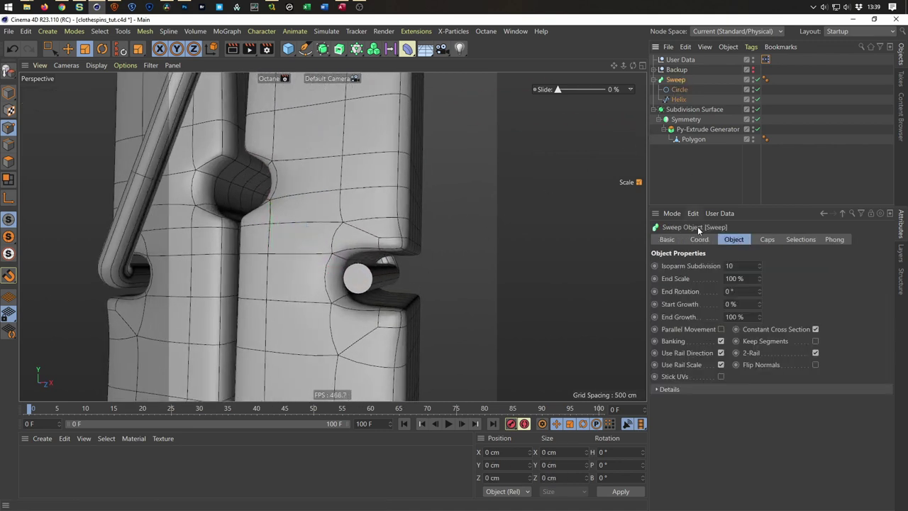
left_click(767, 239)
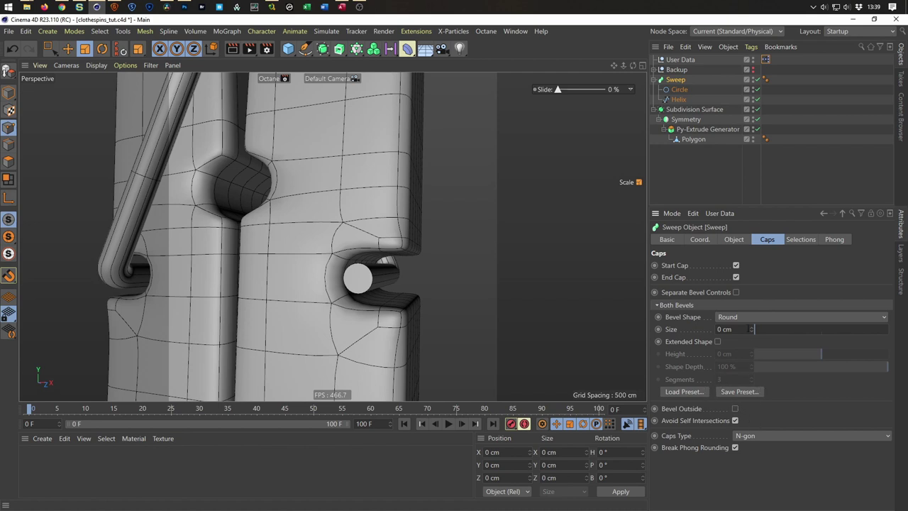
left_click(752, 327)
mouse_move(752, 327)
left_mouse_down()
mouse_move(753, 312)
mouse_move(753, 322)
left_mouse_up()
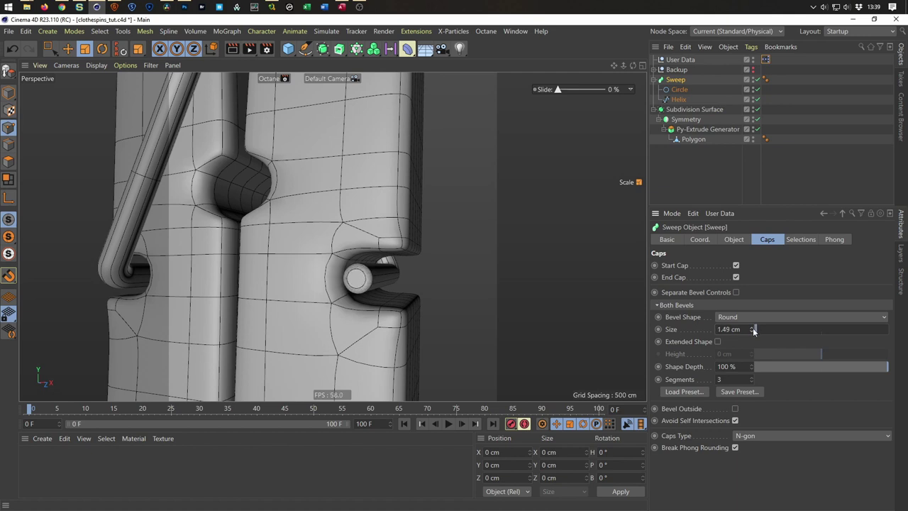
mouse_move(372, 284)
left_mouse_down("alt")
mouse_move(435, 273)
mouse_move(486, 281)
mouse_move(449, 277)
mouse_move(449, 288)
left_mouse_up("alt")
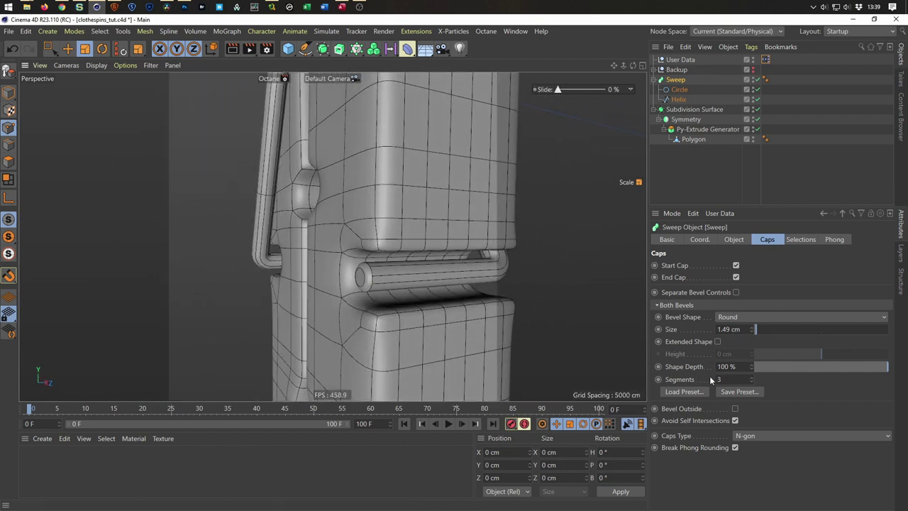
mouse_move(388, 276)
left_mouse_down("alt")
mouse_move(408, 277)
mouse_move(374, 273)
mouse_move(323, 302)
mouse_move(345, 305)
left_mouse_up("alt")
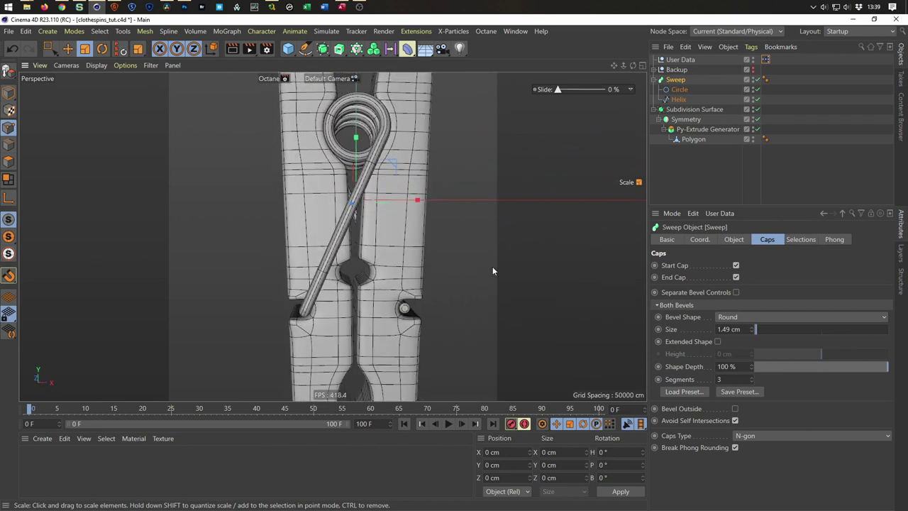
Copy Helix to the top level, hide the Sweep, and maximize the Front view.
left_click(678, 100)
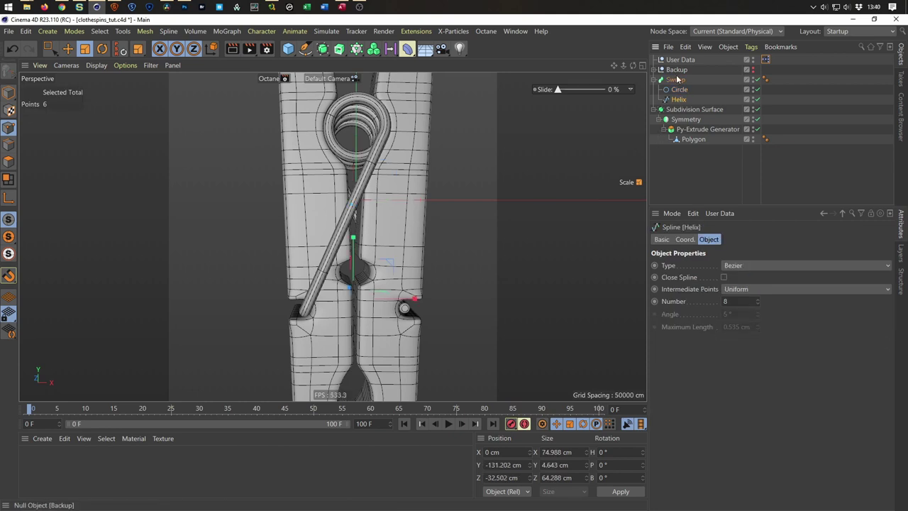
left_click_drag(678, 99, 675, 80, "ctrl")
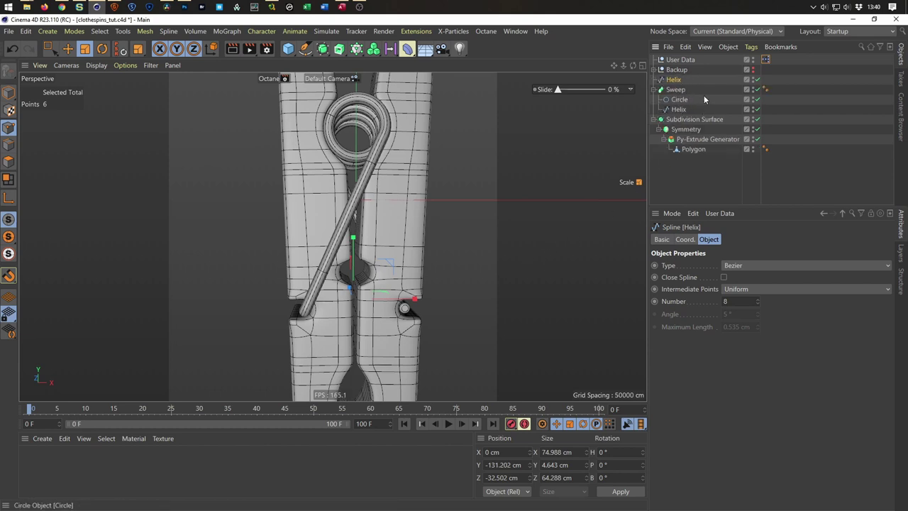
left_click(755, 90)
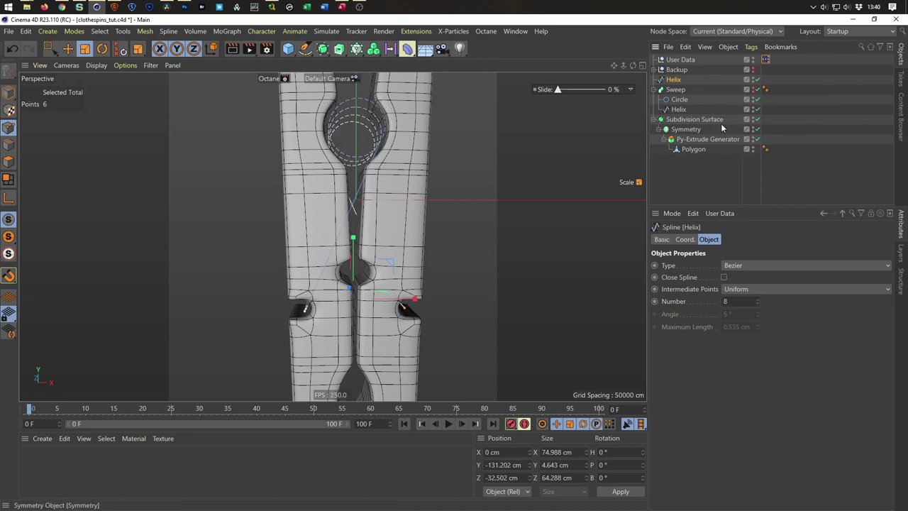
middle_click(482, 239)
middle_click(389, 303)
scroll(344, 284, "up", 2)
scroll(344, 283, "up", 1)
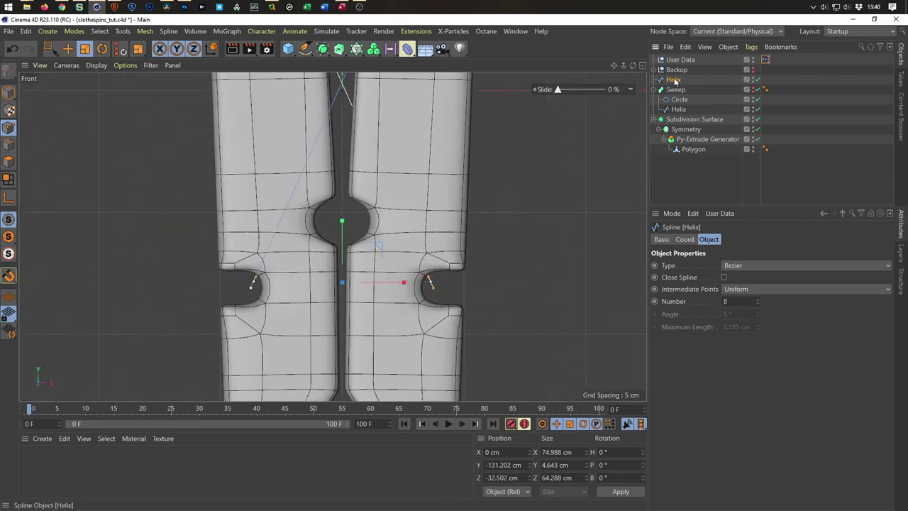
Set Slide to 100% and move the left and right helix end points into the opened notches.
left_click_drag(558, 90, 609, 90)
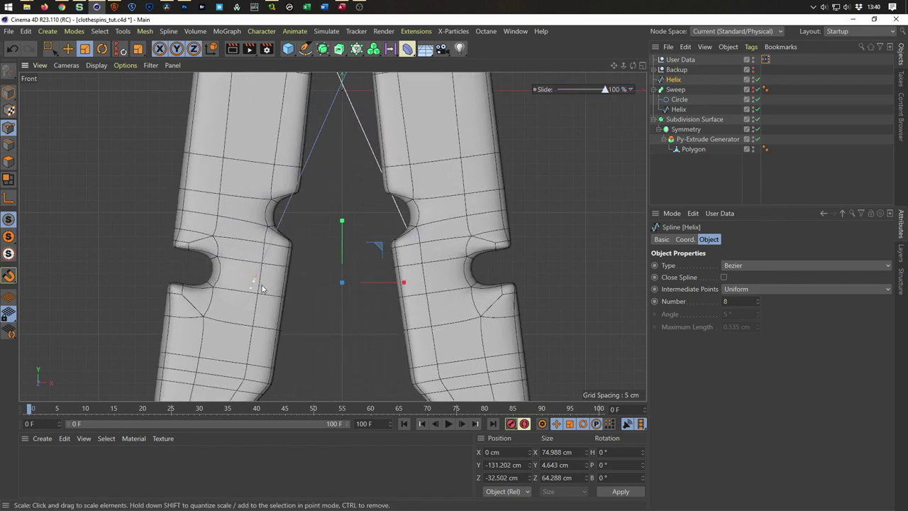
key("0")
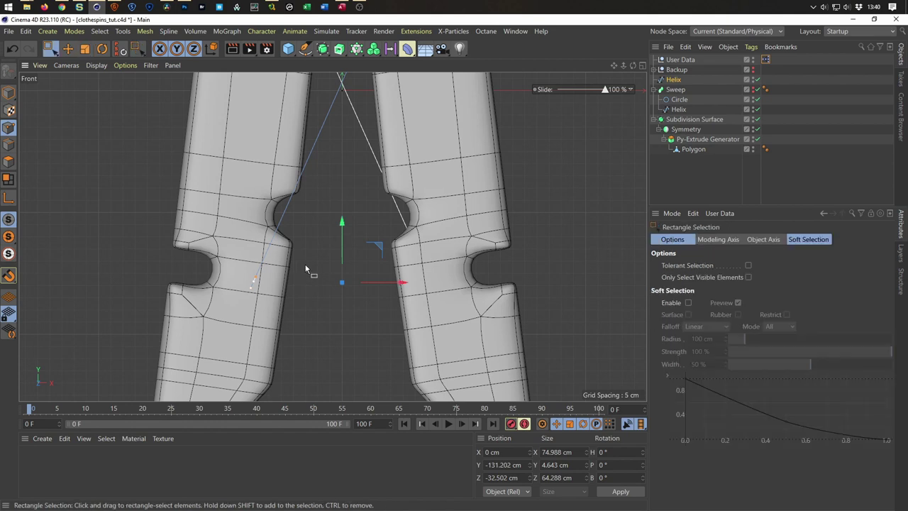
left_click_drag(305, 265, 224, 323)
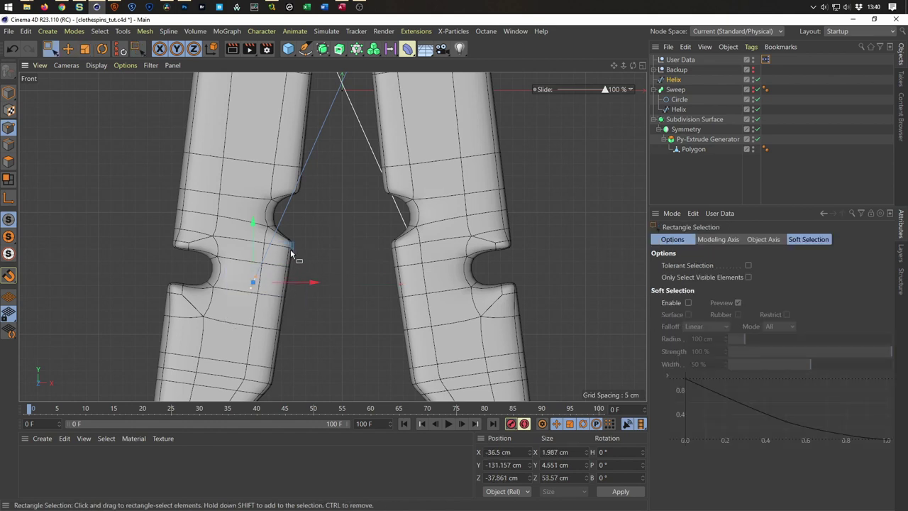
left_click_drag(291, 246, 236, 229)
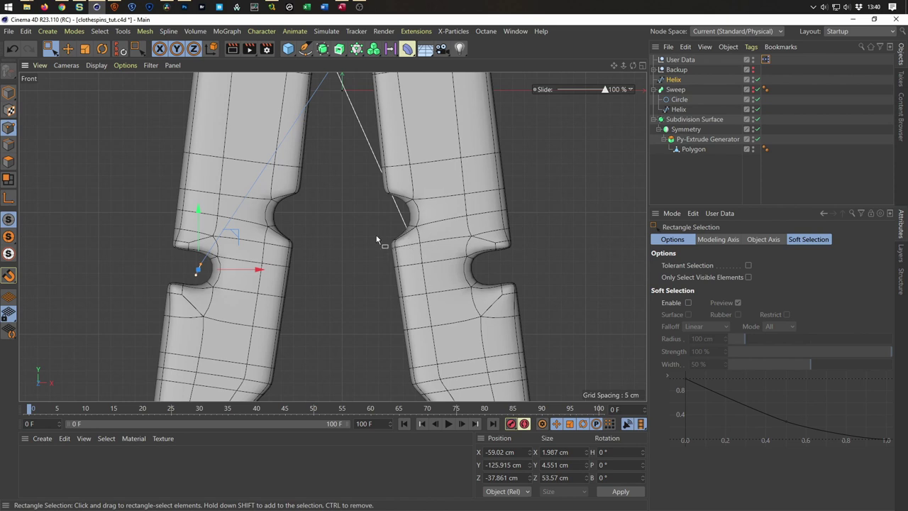
left_click_drag(376, 239, 532, 370)
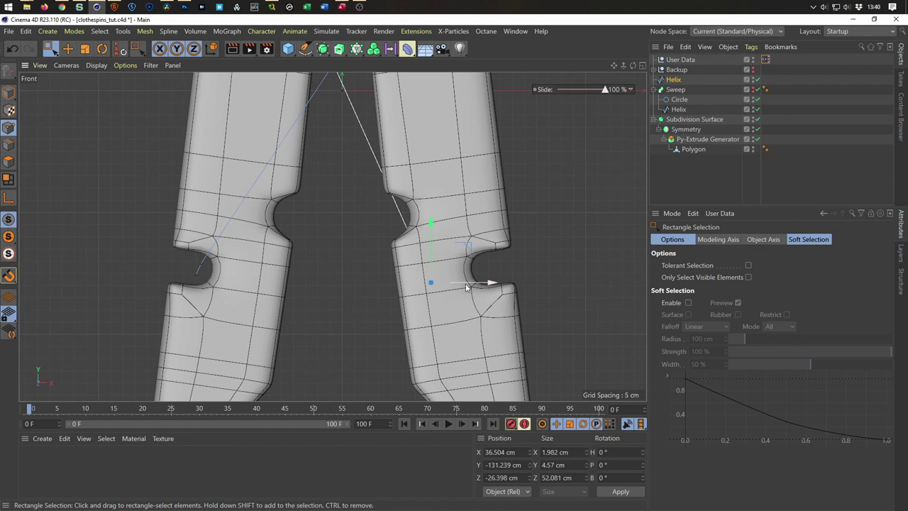
left_click(476, 243)
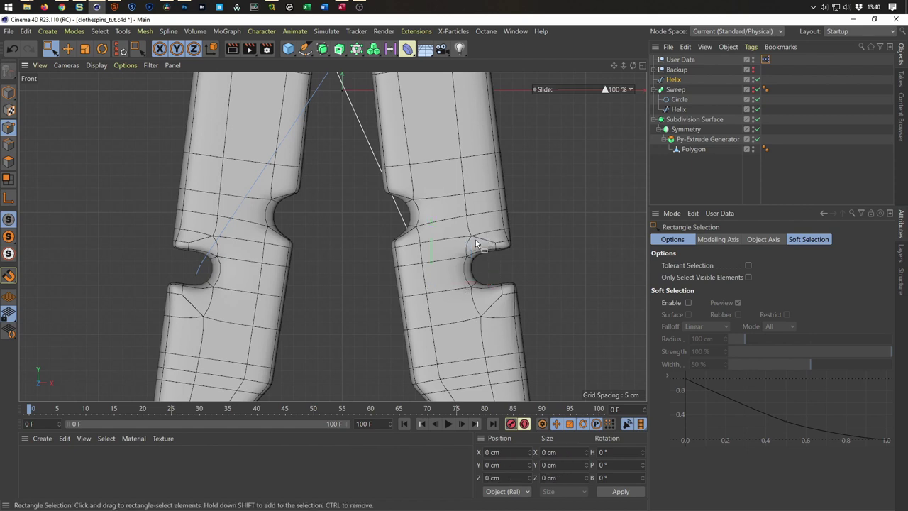
left_click_drag(368, 221, 514, 342)
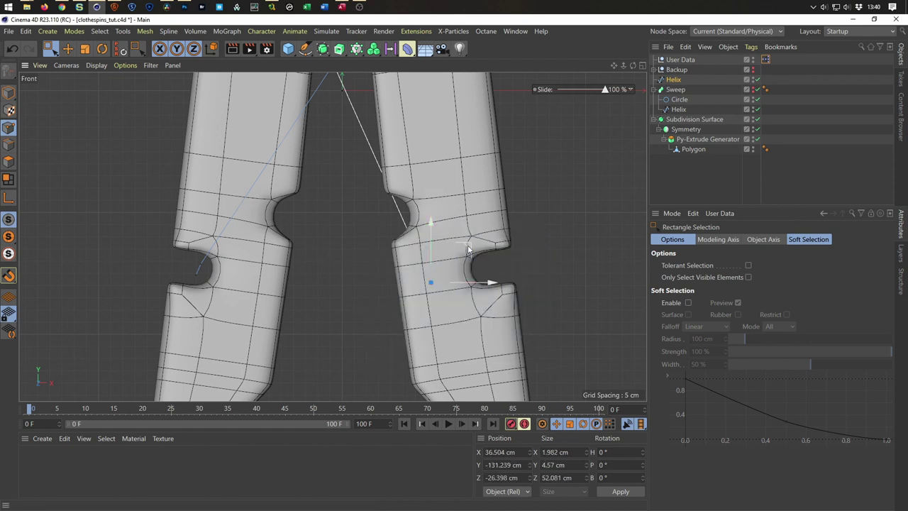
left_click_drag(508, 252, 522, 238)
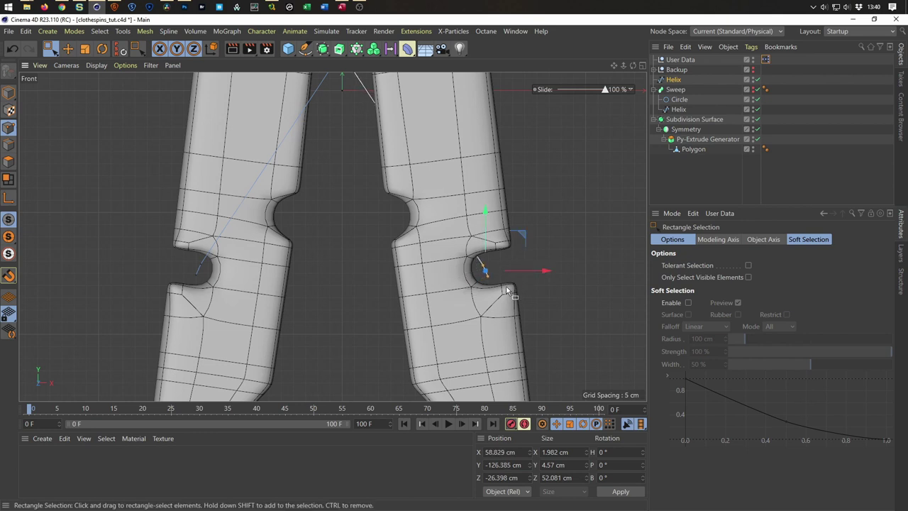
In the perspective view, reselect the notch end point and nudge it along X.
middle_click(480, 353)
middle_click(277, 213)
mouse_move(331, 260)
left_mouse_down("alt")
mouse_move(400, 284)
mouse_move(559, 281)
mouse_move(360, 284)
mouse_move(496, 295)
left_mouse_up("alt")
scroll(401, 283, "up", 3)
scroll(401, 284, "up", 3)
scroll(474, 287, "up", 3)
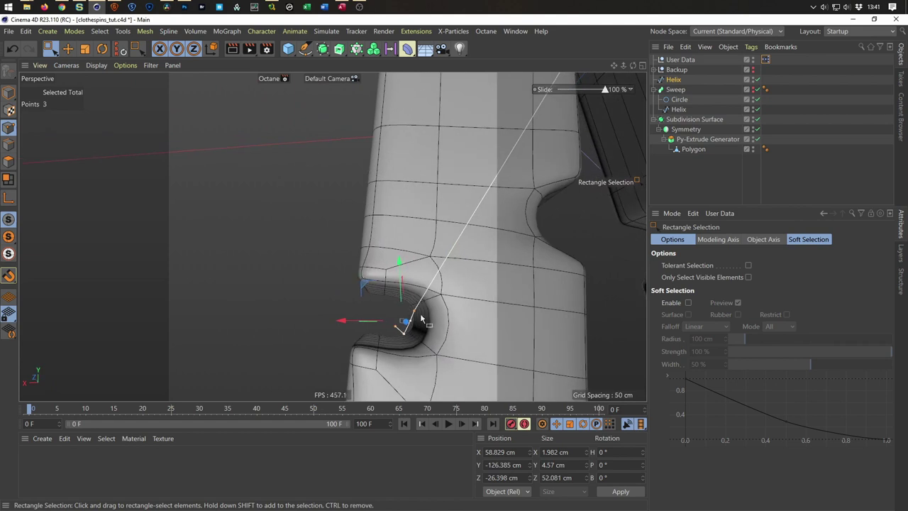
scroll(421, 319, "up", 3)
scroll(435, 303, "down", 3)
left_click_drag(434, 303, 420, 320, "alt")
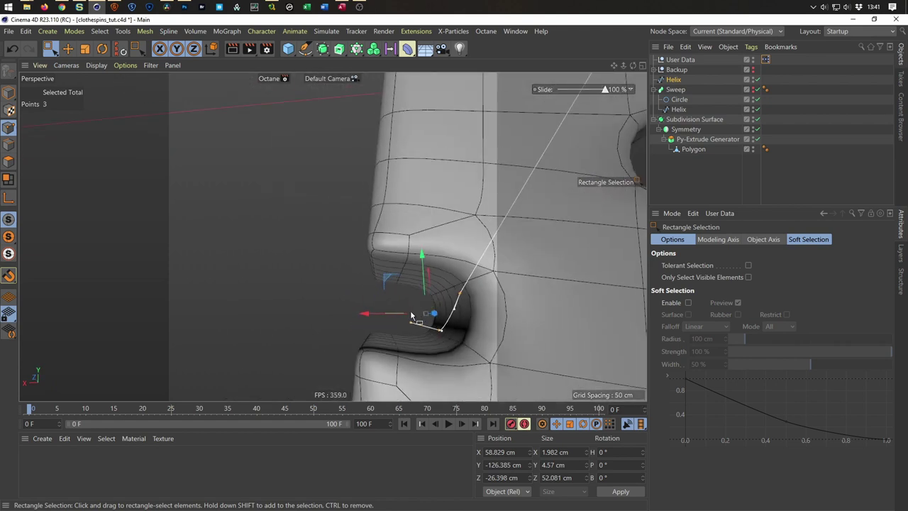
mouse_move(356, 308)
left_mouse_down()
mouse_move(452, 345)
mouse_move(461, 331)
left_mouse_up()
mouse_move(364, 327)
left_mouse_down()
mouse_move(404, 332)
mouse_move(295, 309)
mouse_move(419, 309)
mouse_move(368, 284)
mouse_move(357, 260)
mouse_move(520, 337)
mouse_move(590, 346)
left_mouse_up()
Zoom in to check the end points' alignment with the notch, then clear the selection.
scroll(354, 350, "up", 1)
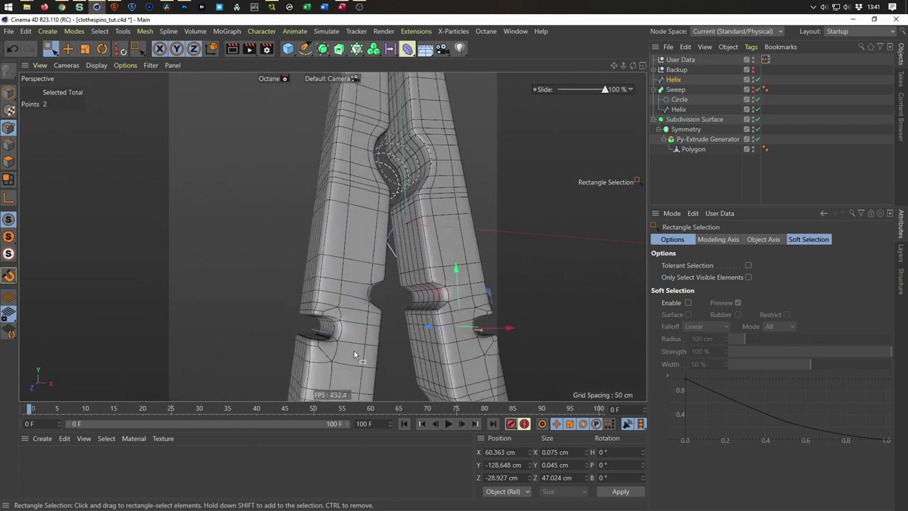
scroll(373, 329, "up", 4)
scroll(348, 303, "up", 1)
scroll(354, 285, "up", 1)
mouse_move(354, 285)
left_mouse_down("alt")
mouse_move(322, 296)
mouse_move(342, 306)
left_mouse_up("alt")
scroll(327, 292, "up", 3)
scroll(327, 292, "up", 1)
mouse_move(255, 260)
left_mouse_down()
mouse_move(316, 333)
mouse_move(291, 295)
left_mouse_up()
scroll(317, 324, "up", 2)
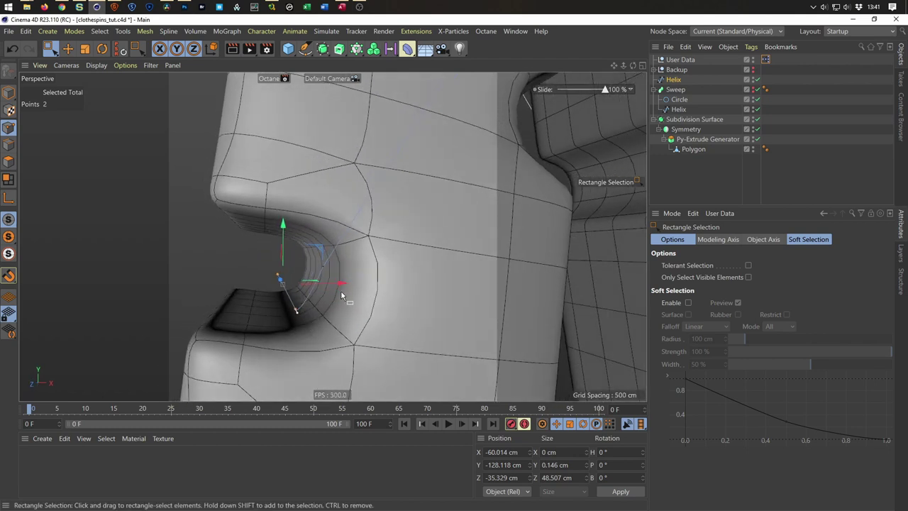
mouse_move(300, 303)
left_mouse_down("alt")
mouse_move(209, 296)
mouse_move(274, 310)
left_mouse_up("alt")
left_click(416, 300)
Hide the top-level Helix, show the Sweep again, and select the Helix inside the Sweep.
mouse_move(334, 290)
left_mouse_down("alt")
mouse_move(300, 297)
mouse_move(334, 264)
mouse_move(391, 279)
mouse_move(393, 291)
left_mouse_up("alt")
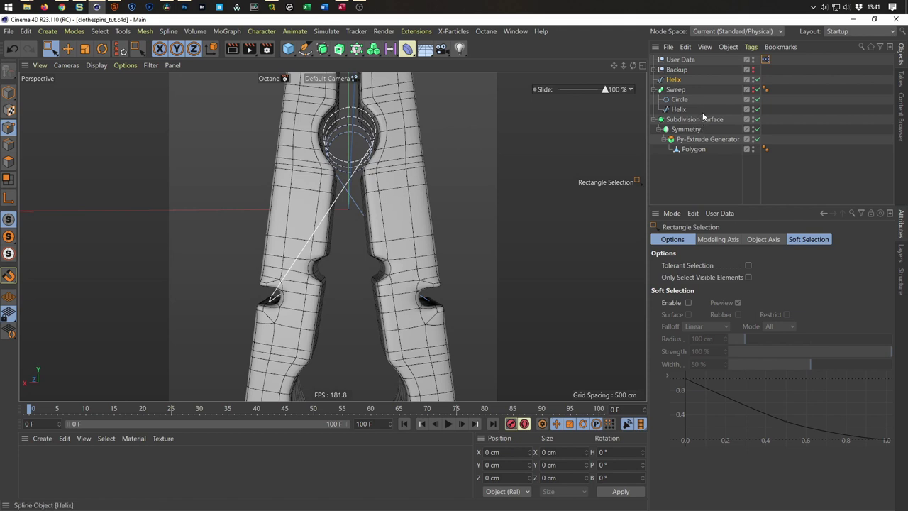
left_click(752, 79)
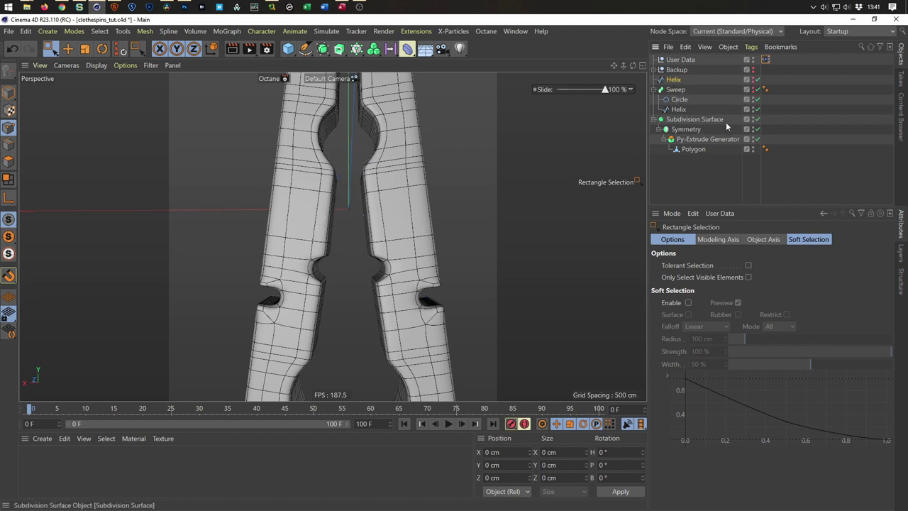
left_click(753, 91)
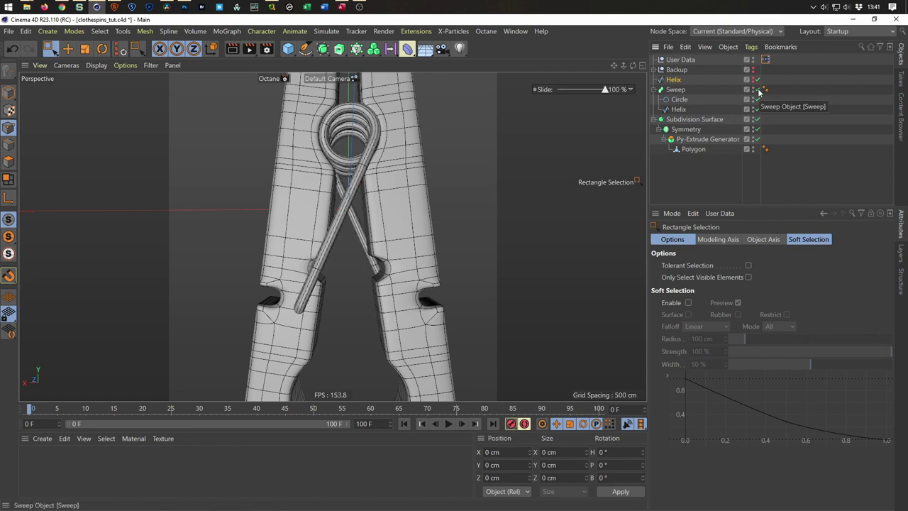
left_click(677, 110)
Add a Pose Morph tag to the child Helix with the top Helix as its target.
right_click(683, 112)
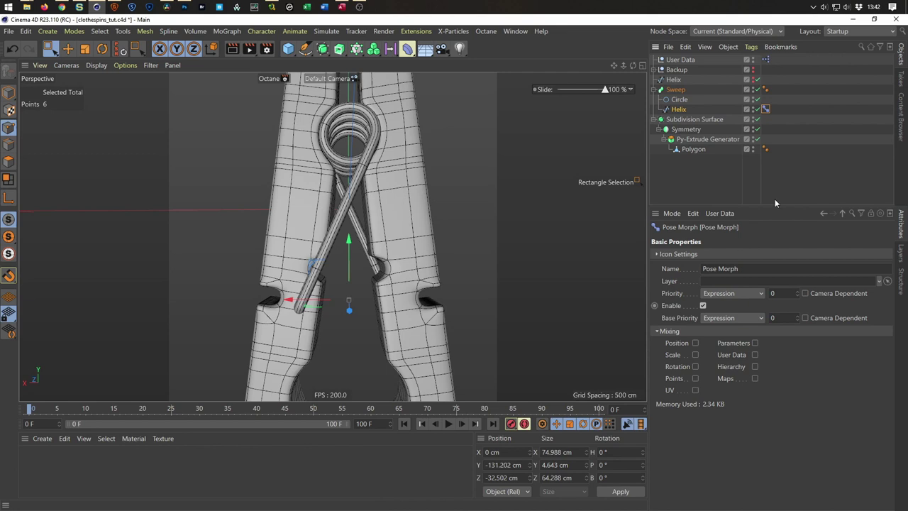
left_click(696, 379)
left_click(701, 370)
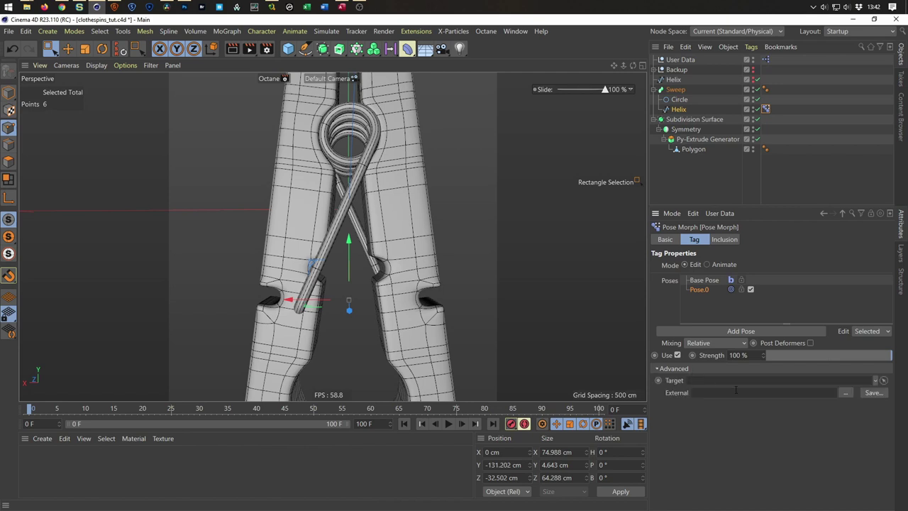
mouse_move(673, 79)
left_mouse_down()
mouse_move(719, 372)
mouse_move(710, 383)
left_mouse_up()
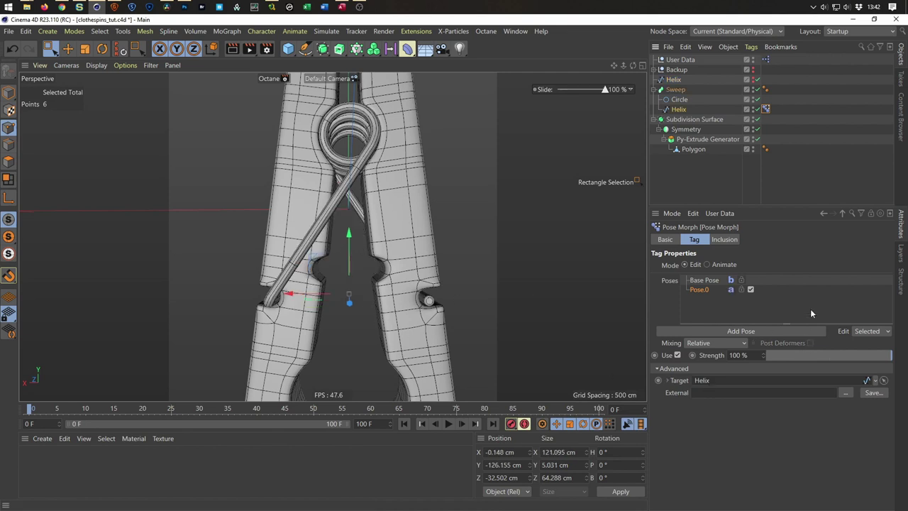
mouse_move(878, 361)
left_mouse_down()
mouse_move(741, 366)
mouse_move(895, 357)
left_mouse_up()
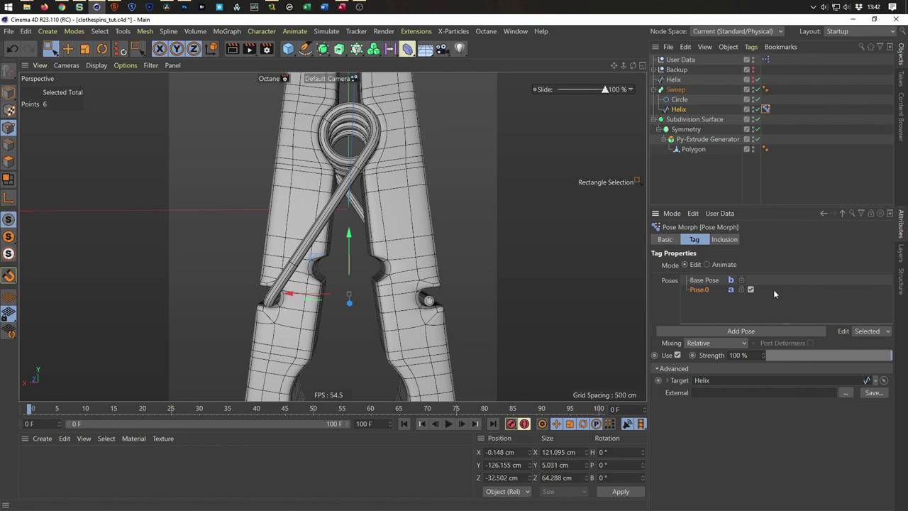
Switch the Pose Morph to Animate mode and set Slide and Strength to 0%.
left_click(707, 265)
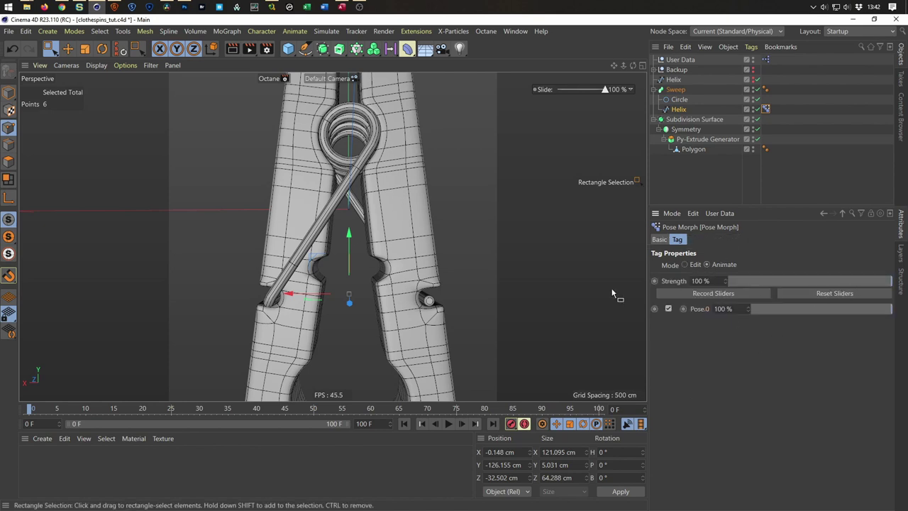
left_click_drag(605, 89, 555, 90)
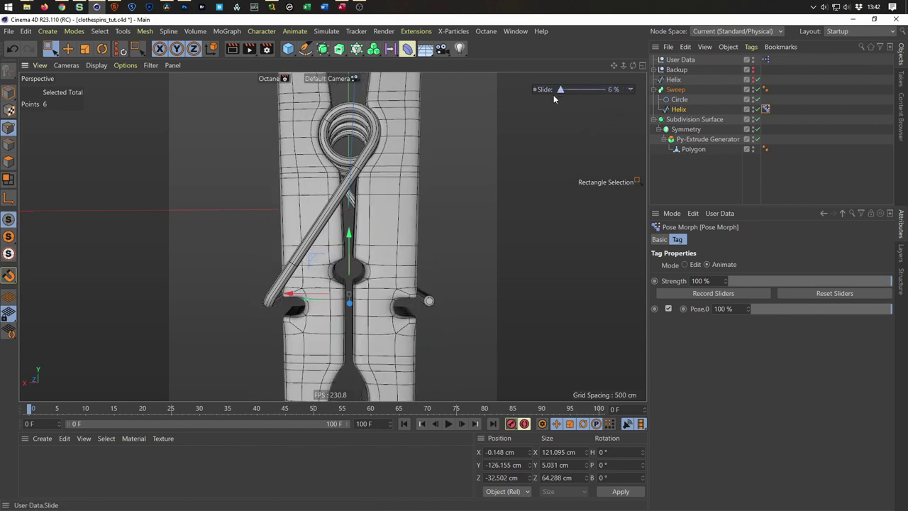
left_click_drag(806, 281, 707, 281)
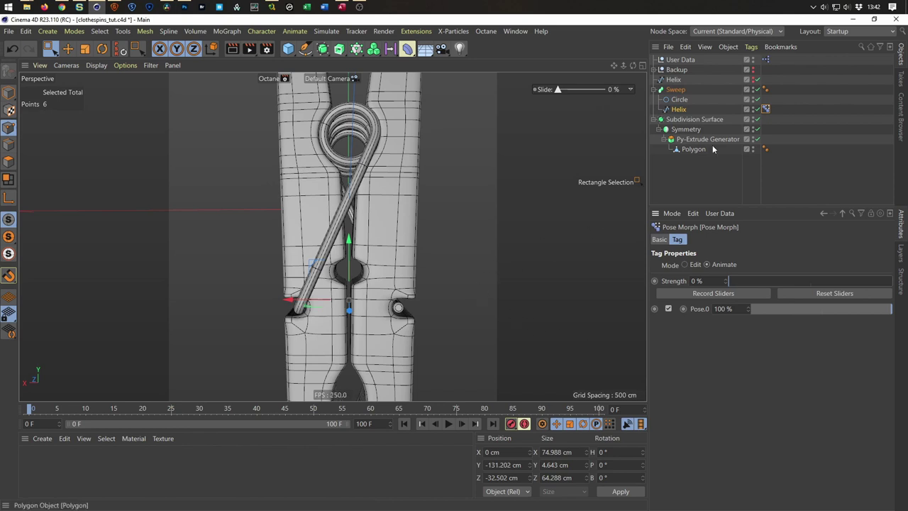
Add the Pose Morph tag to the XPresso graph with a Strength input port.
double_click(766, 59)
mouse_move(717, 56)
left_mouse_down()
mouse_move(390, 220)
mouse_move(396, 246)
left_mouse_up()
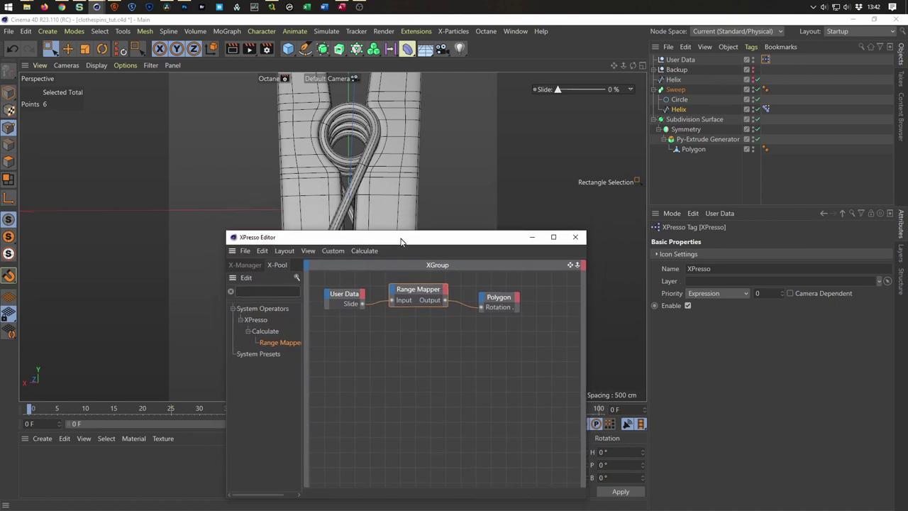
left_click(337, 303)
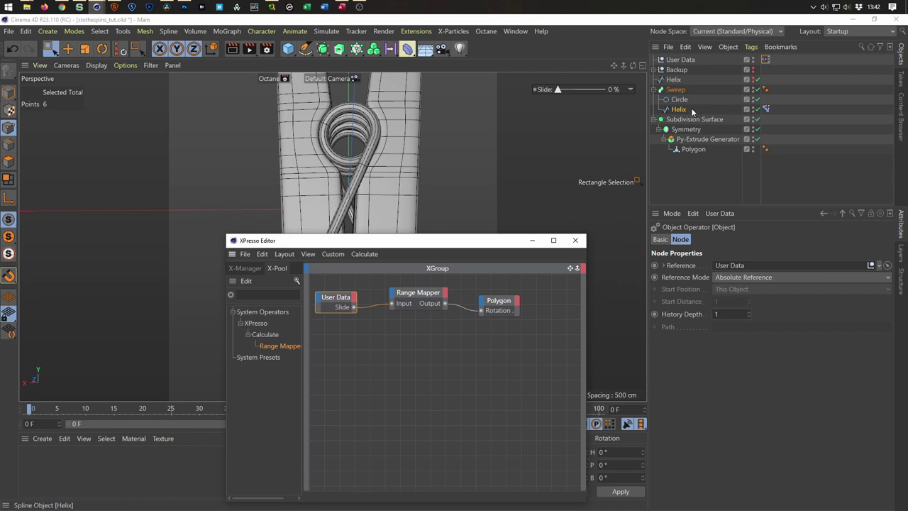
left_click_drag(766, 108, 476, 343)
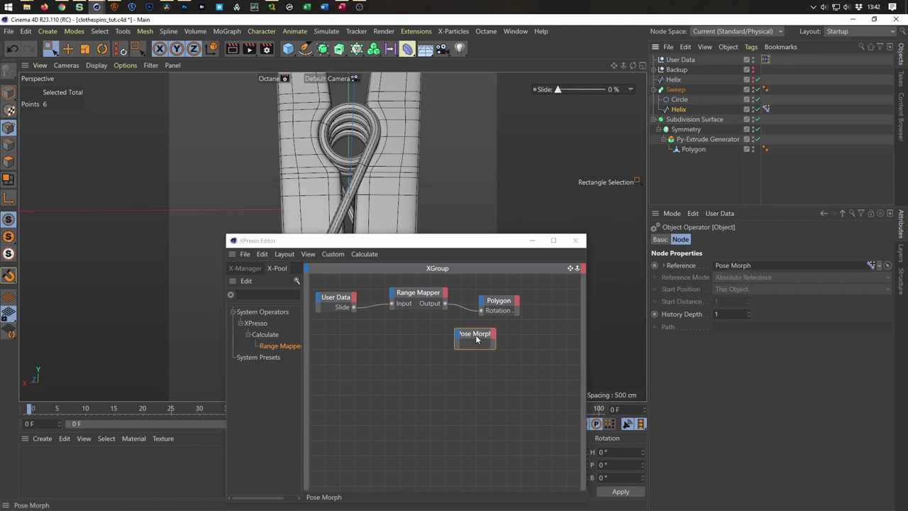
left_click_drag(476, 343, 489, 349)
left_click(745, 228)
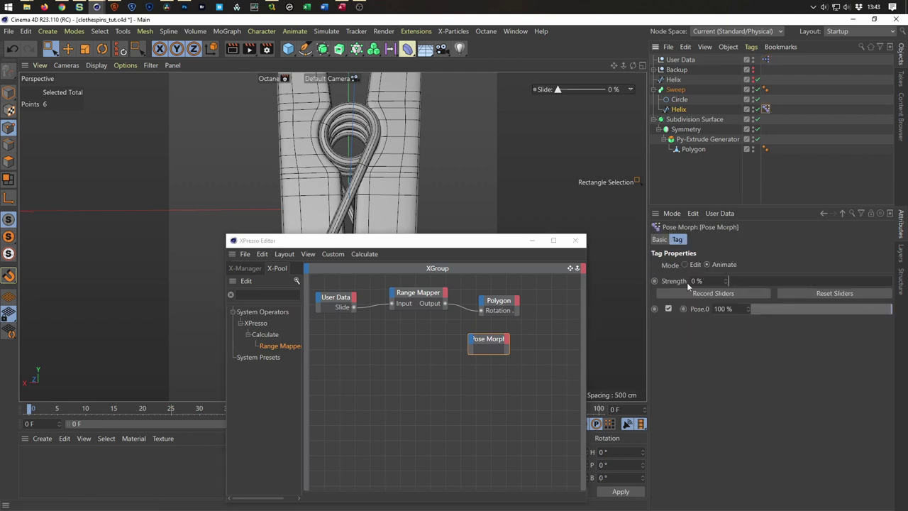
left_click_drag(677, 283, 476, 344)
Wire User Data Slide into the Pose Morph Strength and test Slide at 100%.
left_click_drag(353, 306, 469, 355)
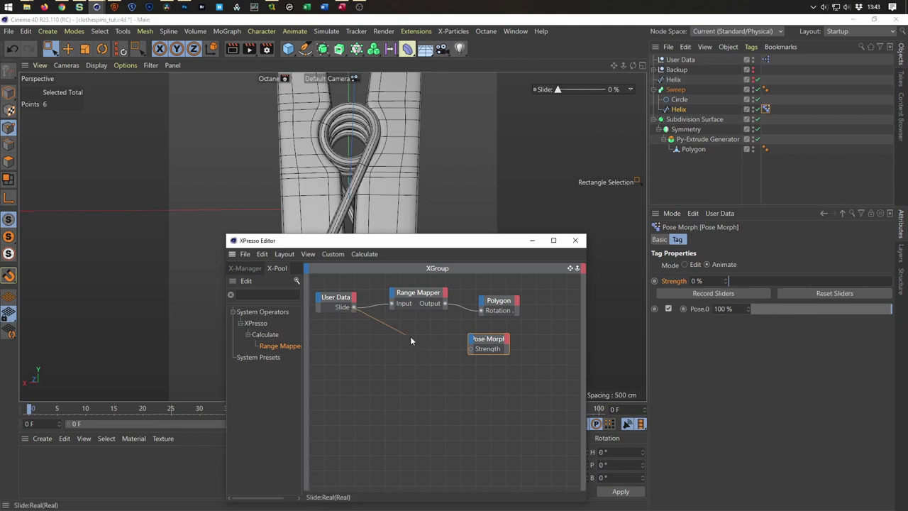
left_click(473, 352)
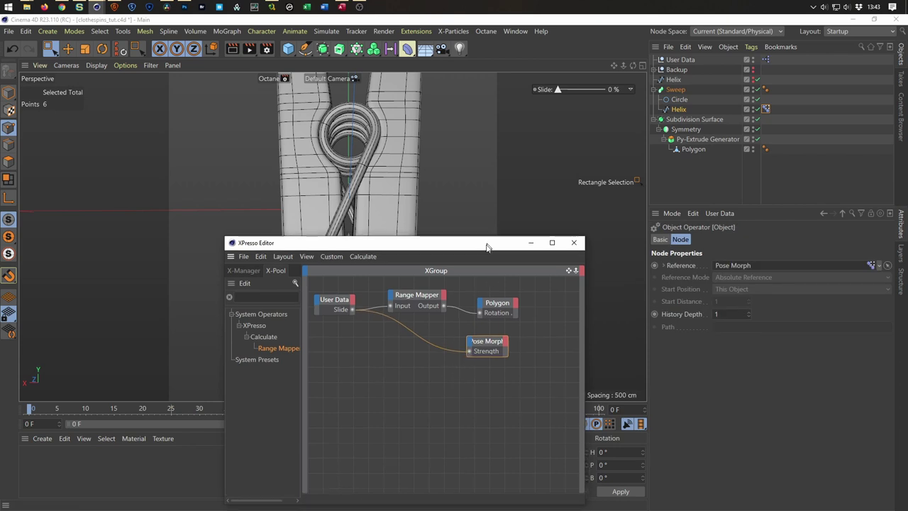
left_click_drag(486, 243, 379, 383)
mouse_move(559, 92)
left_mouse_down()
mouse_move(630, 95)
mouse_move(540, 100)
mouse_move(624, 96)
left_mouse_up()
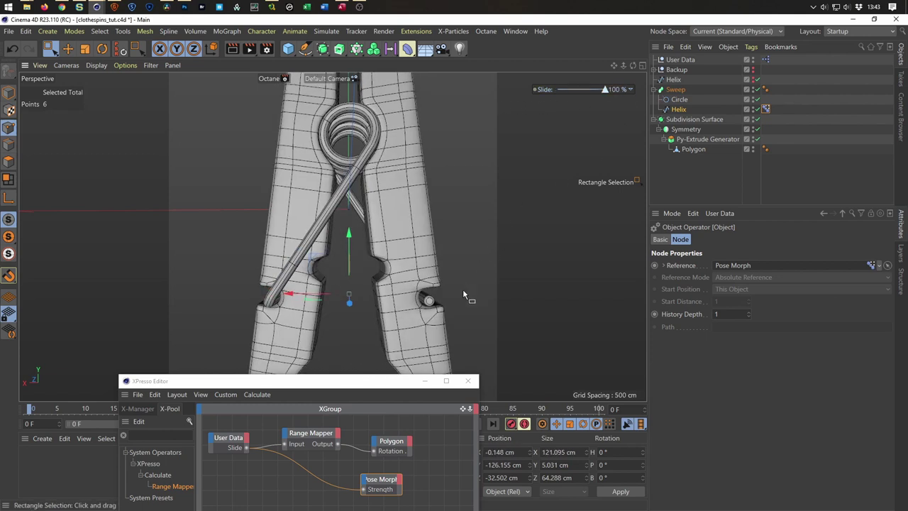
Zoom in and drag the Slide control to watch the clothespin close.
scroll(453, 293, "up", 3)
scroll(449, 295, "up", 3)
scroll(462, 300, "up", 2)
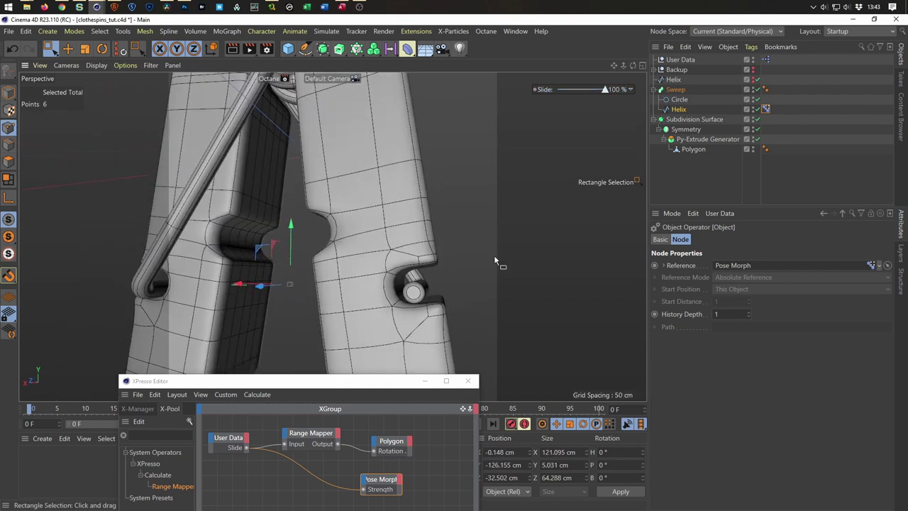
mouse_move(604, 90)
left_mouse_down()
mouse_move(541, 104)
mouse_move(621, 94)
left_mouse_up()
In the front view, seat the top Helix's end points on the right peg and left notch.
left_click(673, 80)
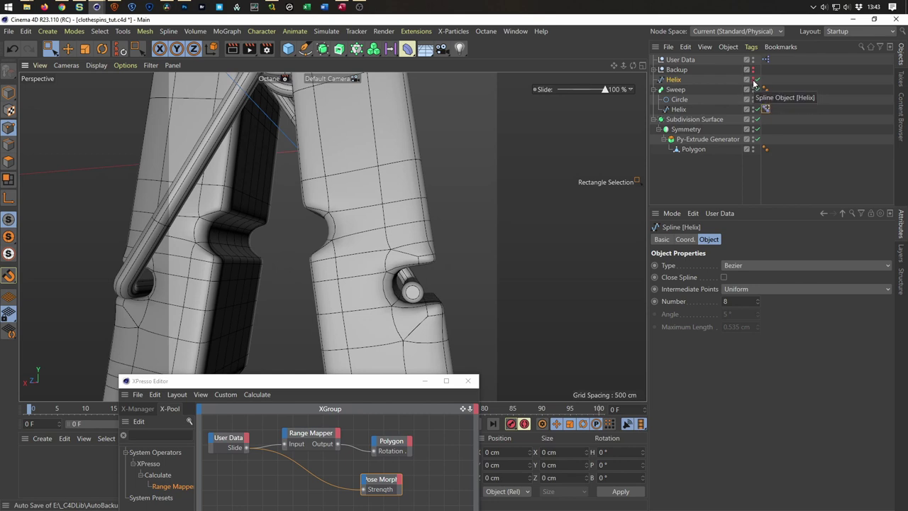
left_click_drag(354, 244, 457, 336)
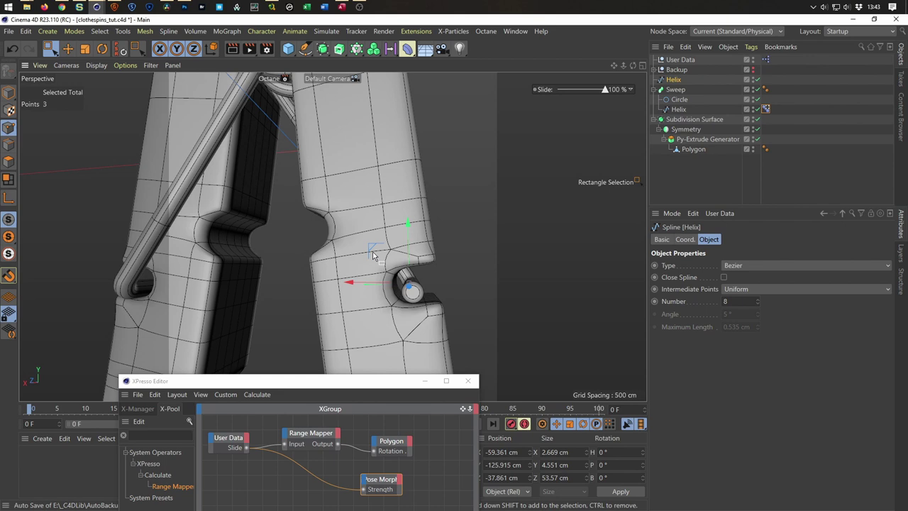
middle_click(376, 254)
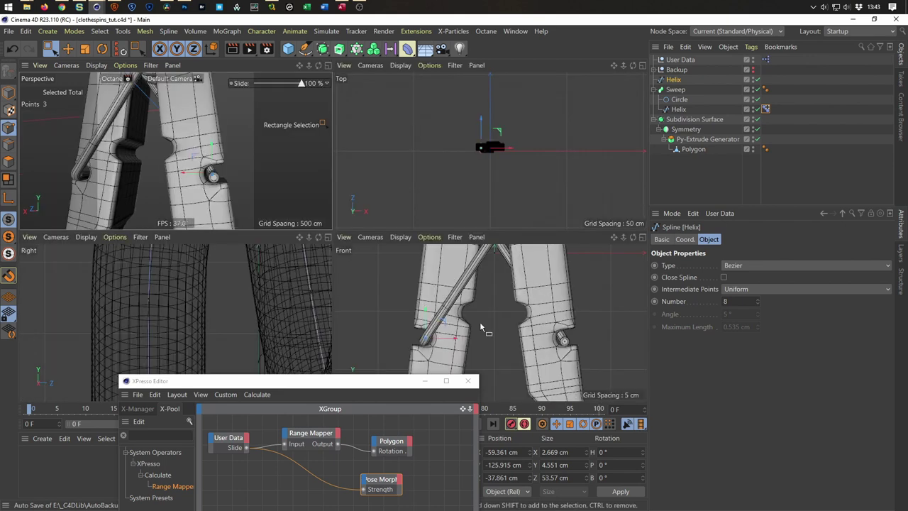
middle_click(435, 346)
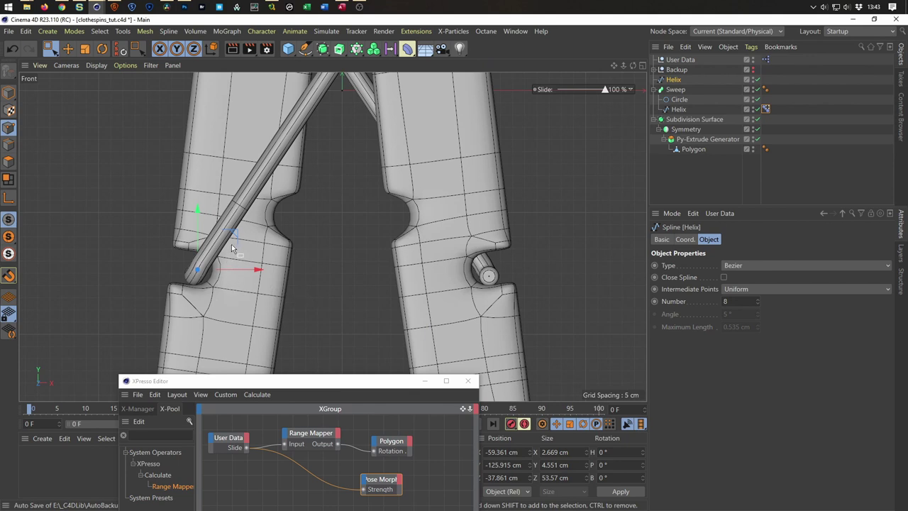
left_click_drag(237, 238, 241, 232)
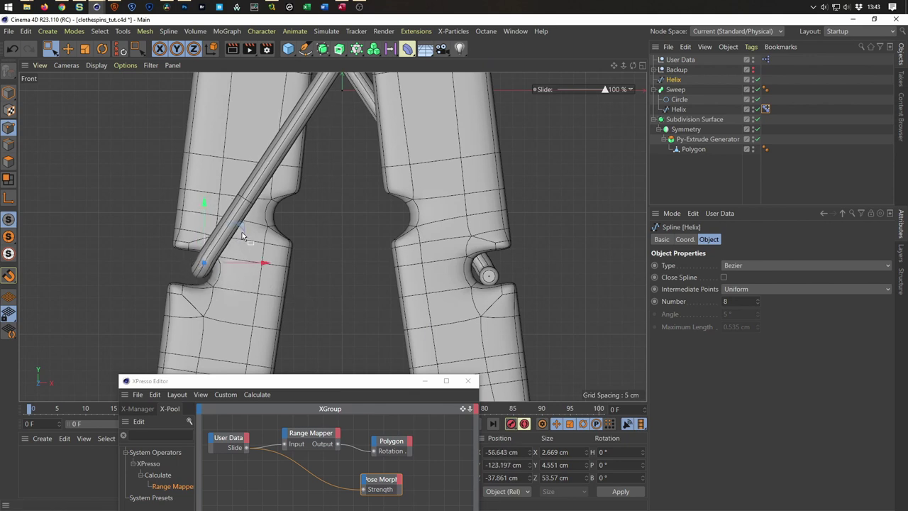
left_click_drag(525, 245, 420, 317)
left_click_drag(522, 233, 515, 227)
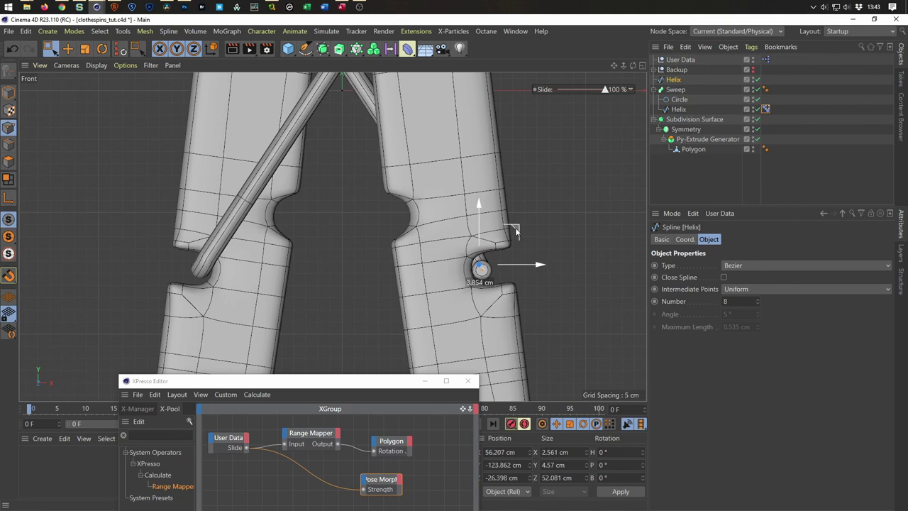
left_click_drag(515, 227, 515, 226)
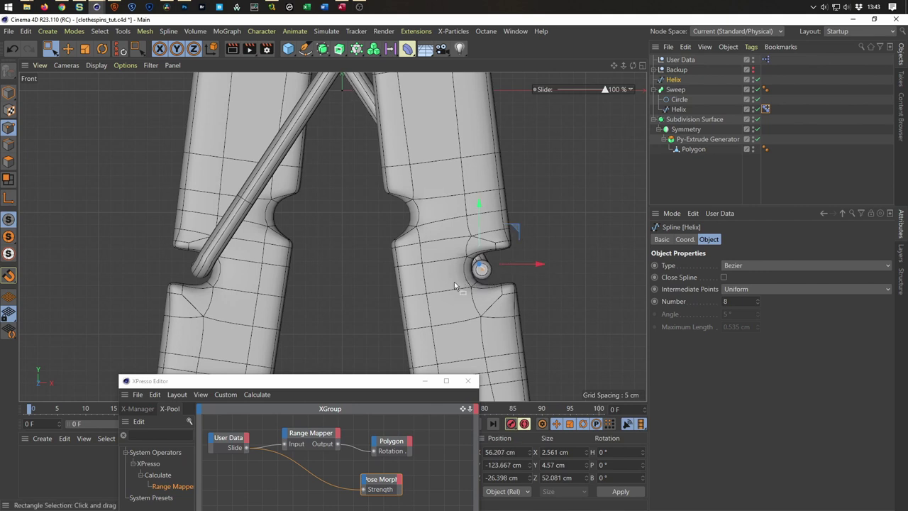
Back in perspective and object mode, retest Slide on the arms, then frame the whole clothespin.
middle_click(454, 286)
middle_click(298, 176)
scroll(327, 236, "down", 3)
scroll(310, 238, "up", 2)
left_click_drag(305, 234, 301, 231, "alt")
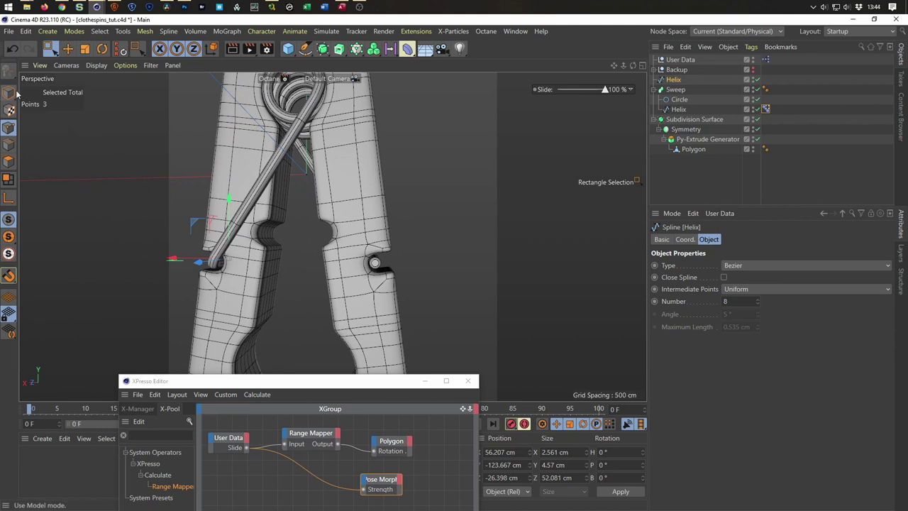
left_click(9, 92)
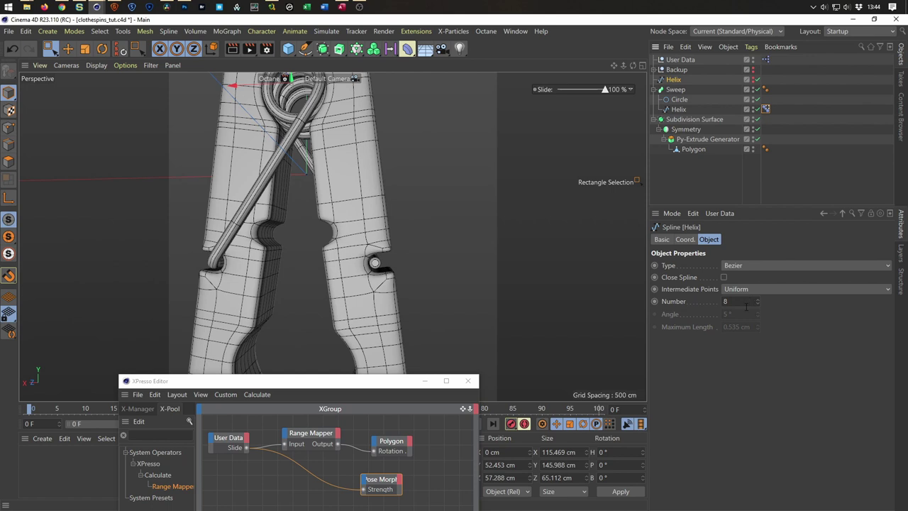
mouse_move(604, 89)
left_mouse_down()
mouse_move(524, 98)
mouse_move(616, 98)
mouse_move(525, 107)
mouse_move(645, 103)
mouse_move(579, 118)
mouse_move(554, 112)
mouse_move(555, 148)
left_mouse_up()
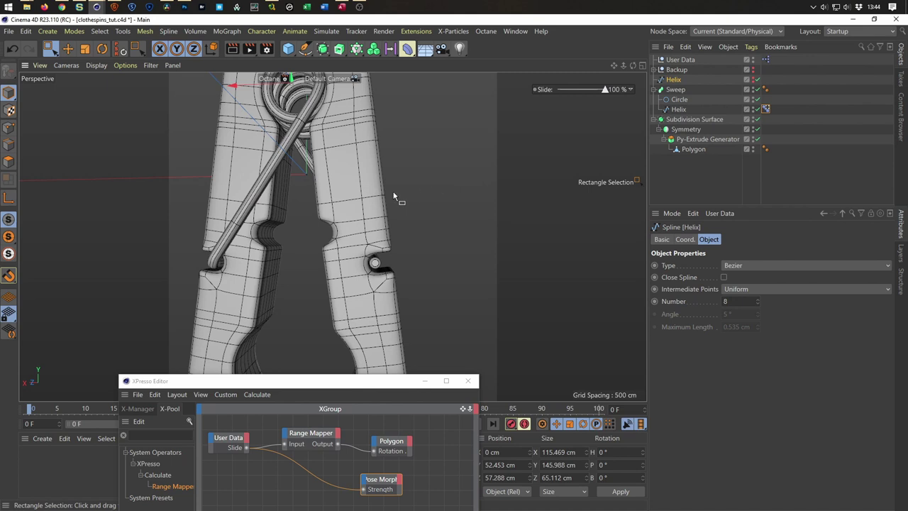
key("h")
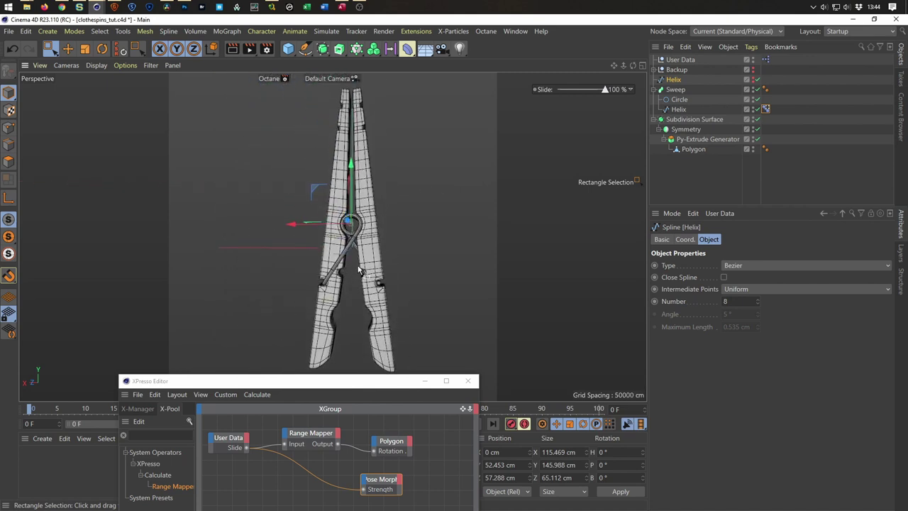
Close the XPresso editor, re-centre the view, and drag Slide to 0% to close the clothespin.
left_click(468, 381)
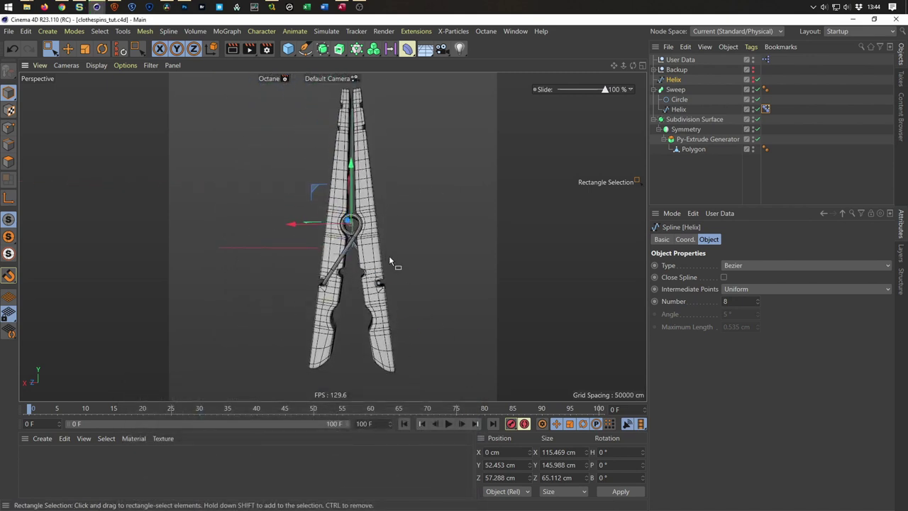
middle_click_drag(389, 262, 347, 274, "alt")
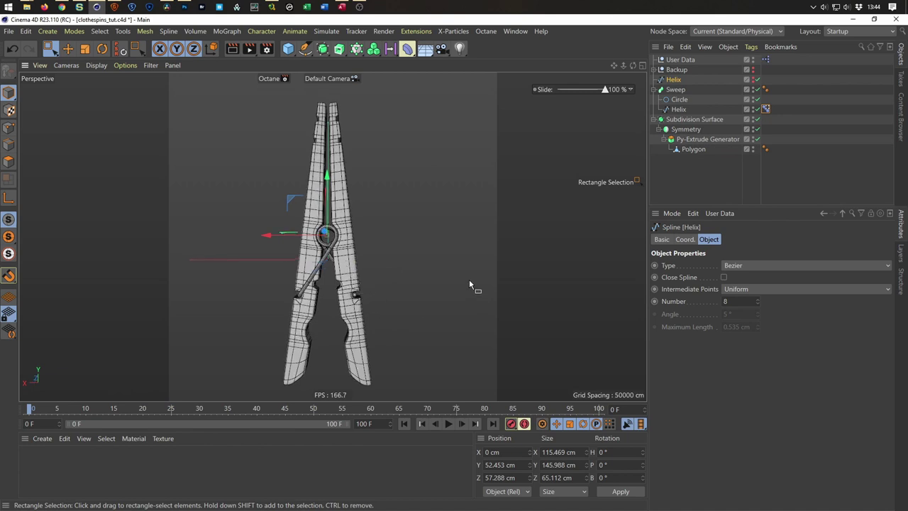
left_click_drag(604, 90, 486, 115)
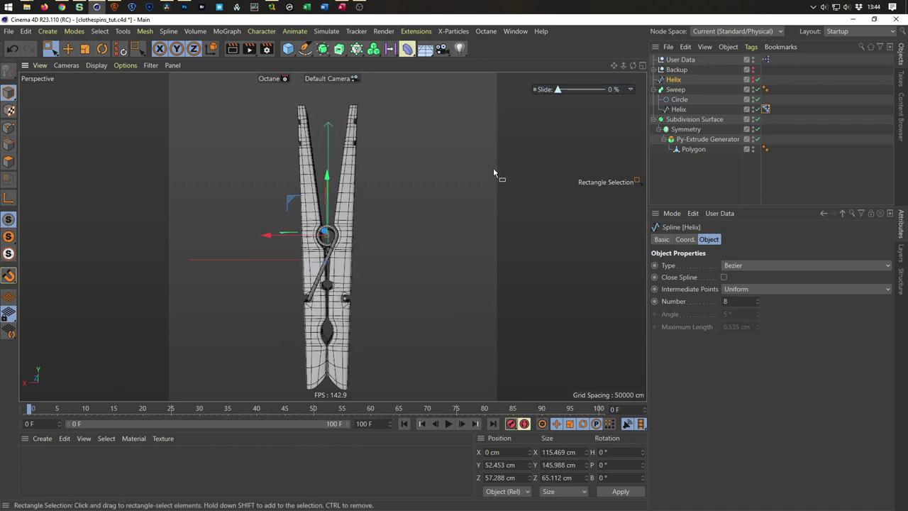
mouse_move(563, 91)
left_mouse_down()
mouse_move(624, 102)
mouse_move(511, 104)
mouse_move(610, 100)
mouse_move(523, 108)
left_mouse_up()
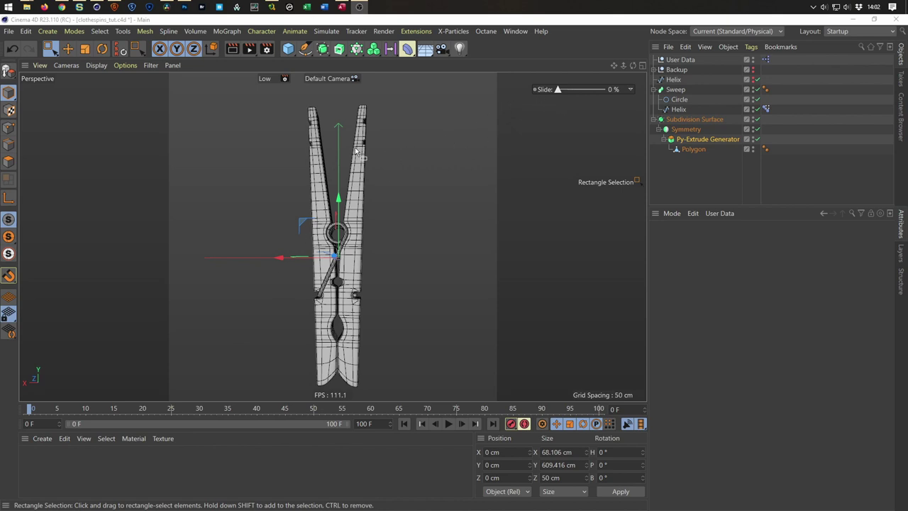
Create a new material and load wood_01_b.jpg into its Color channel.
double_click(55, 470)
double_click(26, 461)
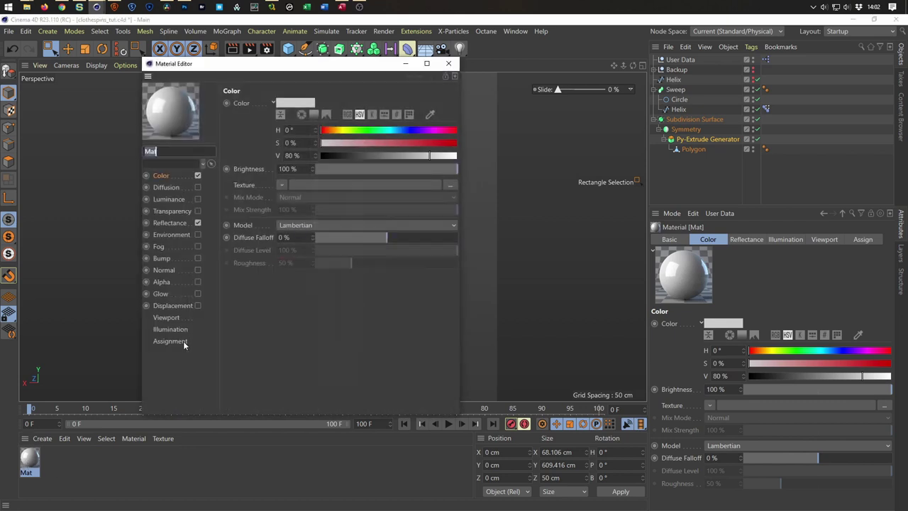
mouse_move(365, 64)
left_mouse_down()
mouse_move(721, 139)
mouse_move(757, 134)
left_mouse_up()
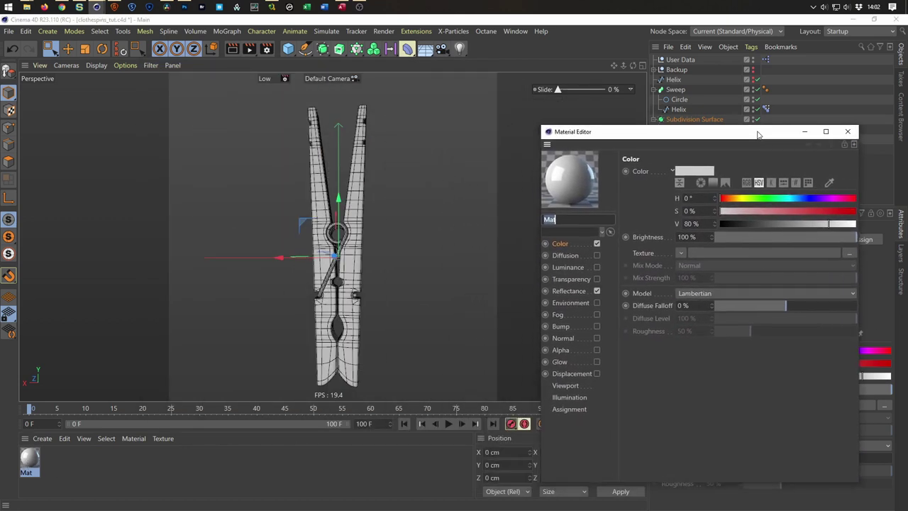
key("shift+F8")
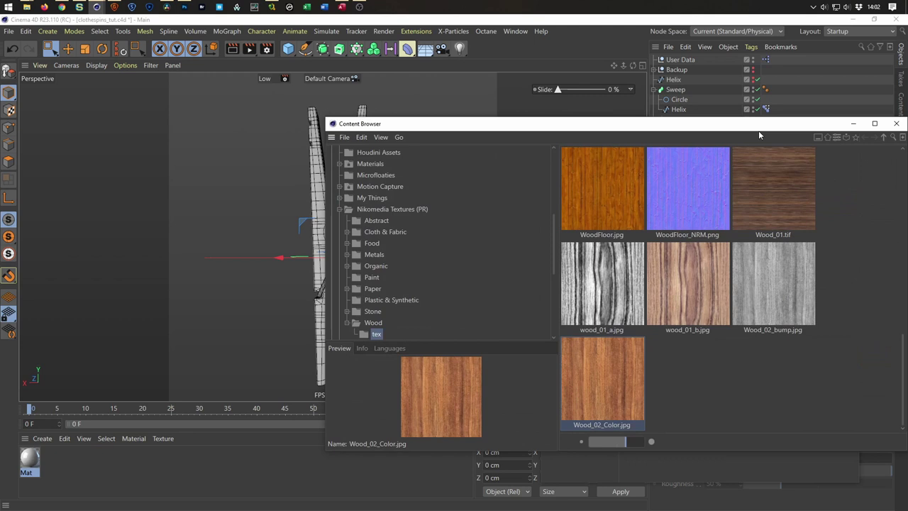
left_click_drag(725, 124, 374, 97)
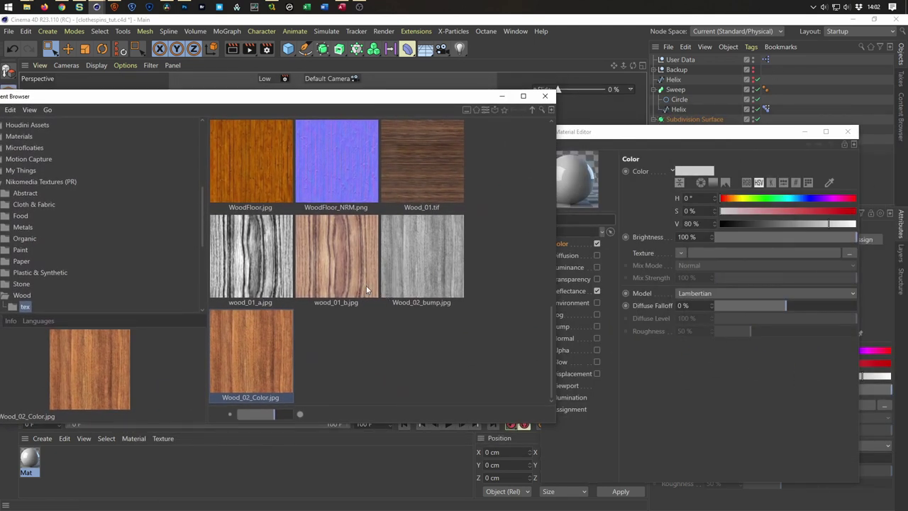
left_click_drag(366, 285, 738, 256)
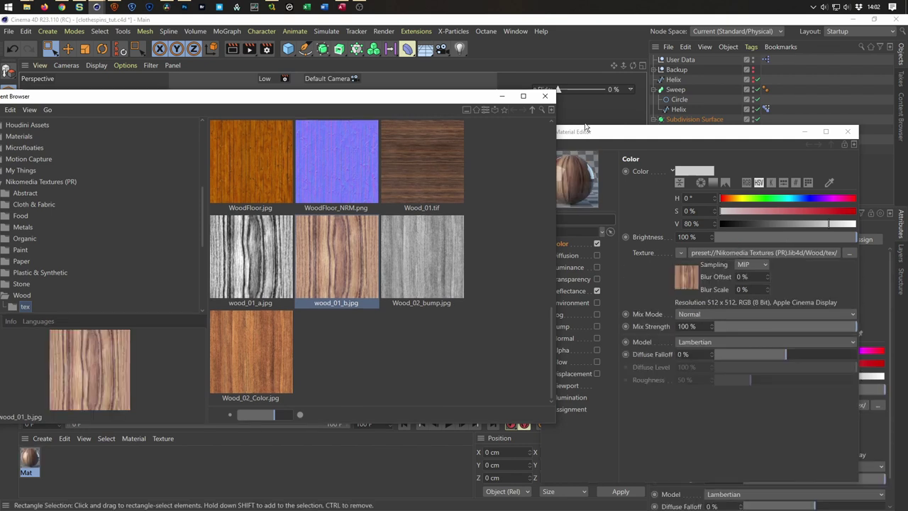
left_click(545, 96)
left_click_drag(589, 132, 148, 100)
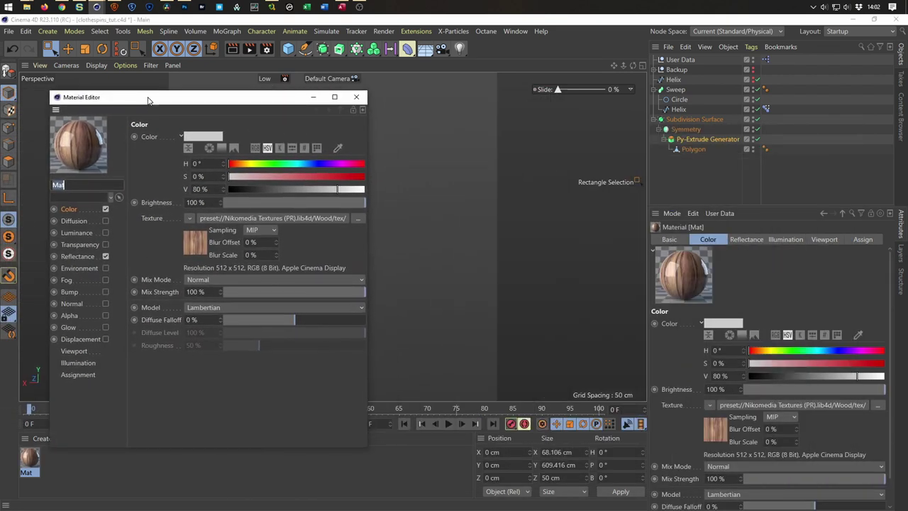
Apply the Mat material to the Polygon body with Cubic projection.
mouse_move(28, 458)
left_mouse_down()
mouse_move(707, 145)
mouse_move(694, 149)
left_mouse_up()
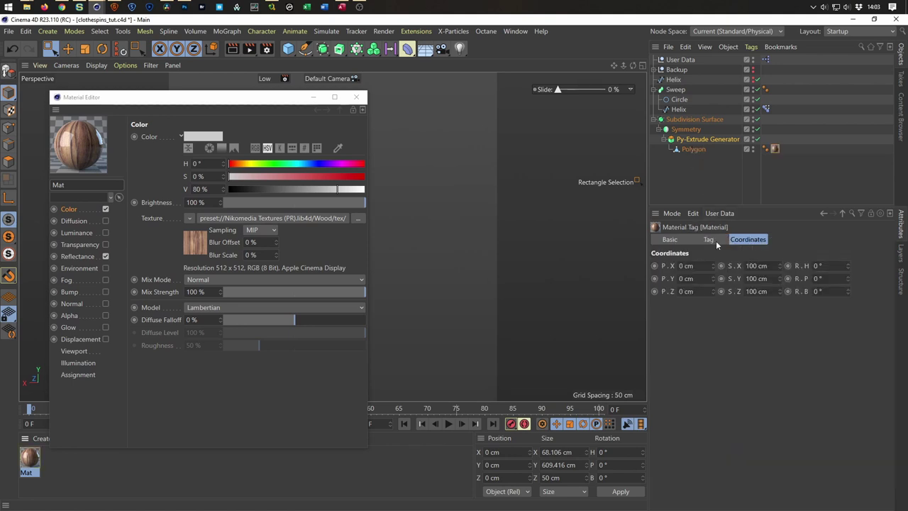
left_click(712, 241)
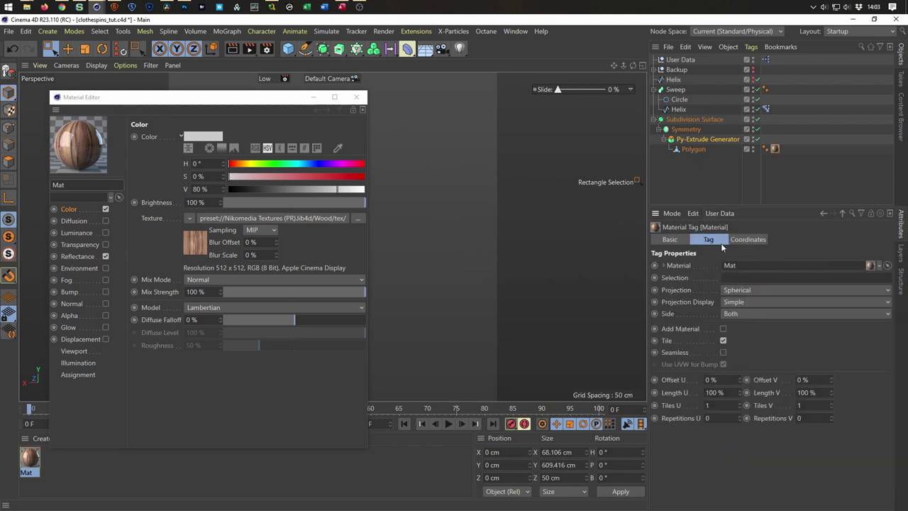
left_click(731, 297)
left_click(773, 343)
Open the clothespin almost fully with Slide to check how the wood texture behaves.
left_click_drag(283, 104, 314, 458)
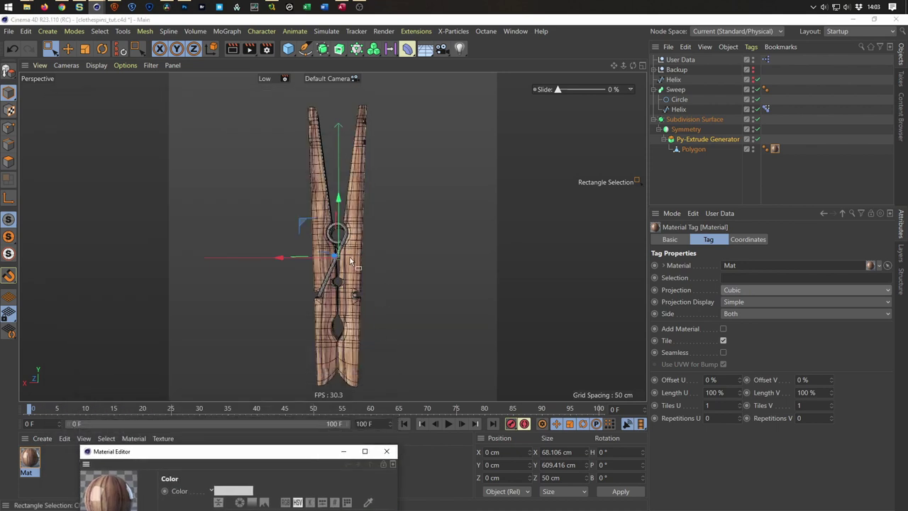
scroll(350, 262, "up", 3)
scroll(357, 256, "up", 3)
scroll(376, 240, "up", 2)
scroll(362, 213, "down", 3)
scroll(351, 221, "down", 2)
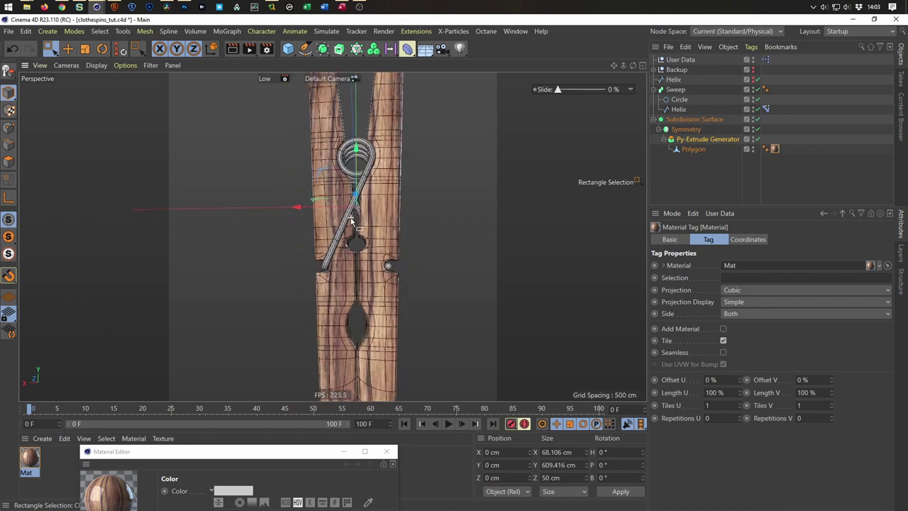
scroll(350, 221, "down", 1)
scroll(351, 212, "down", 1)
scroll(348, 199, "down", 1)
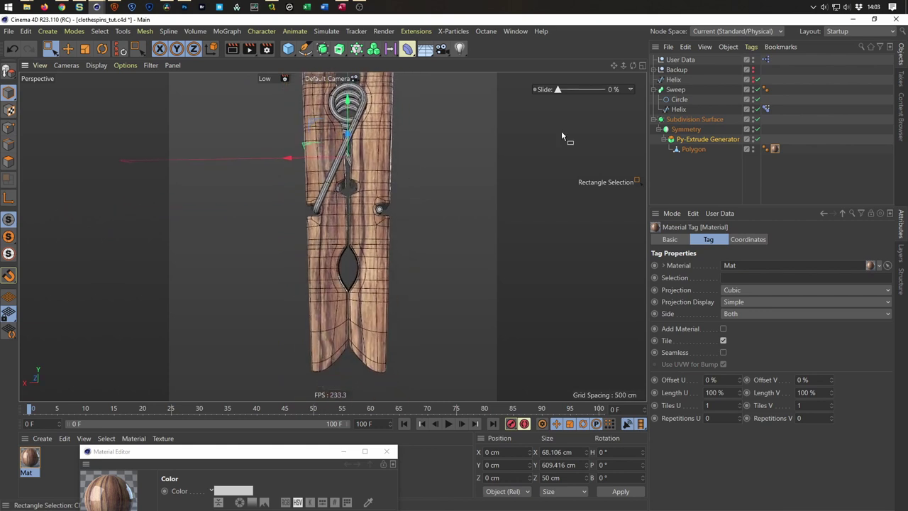
left_click_drag(556, 90, 560, 91)
mouse_move(568, 90)
left_mouse_down()
mouse_move(601, 90)
mouse_move(553, 96)
mouse_move(611, 92)
mouse_move(553, 99)
mouse_move(608, 95)
mouse_move(561, 100)
mouse_move(407, 297)
left_mouse_up()
mouse_move(559, 90)
left_mouse_down()
mouse_move(616, 95)
mouse_move(564, 95)
mouse_move(546, 116)
left_mouse_up()
Add a Pin Material tag to the Polygon object.
right_click(691, 150)
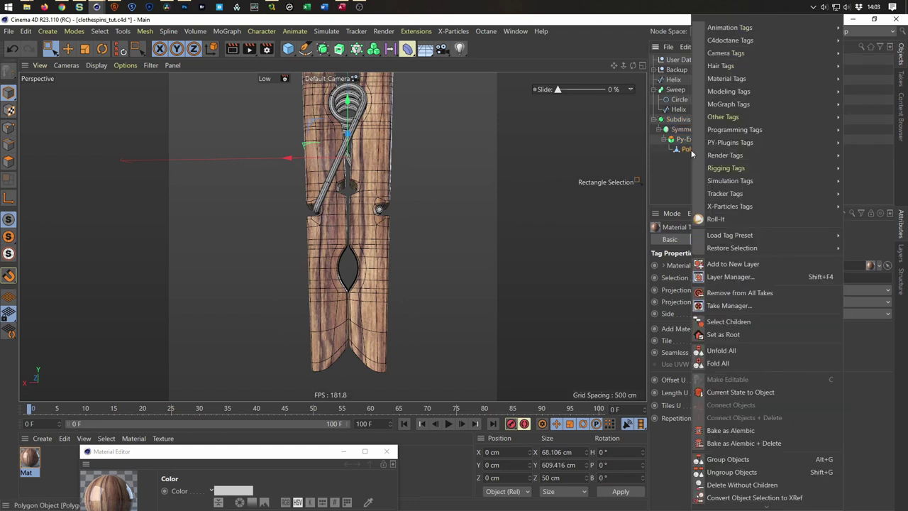
mouse_move(726, 78)
left_click(629, 103)
left_click(775, 149)
left_click(766, 149)
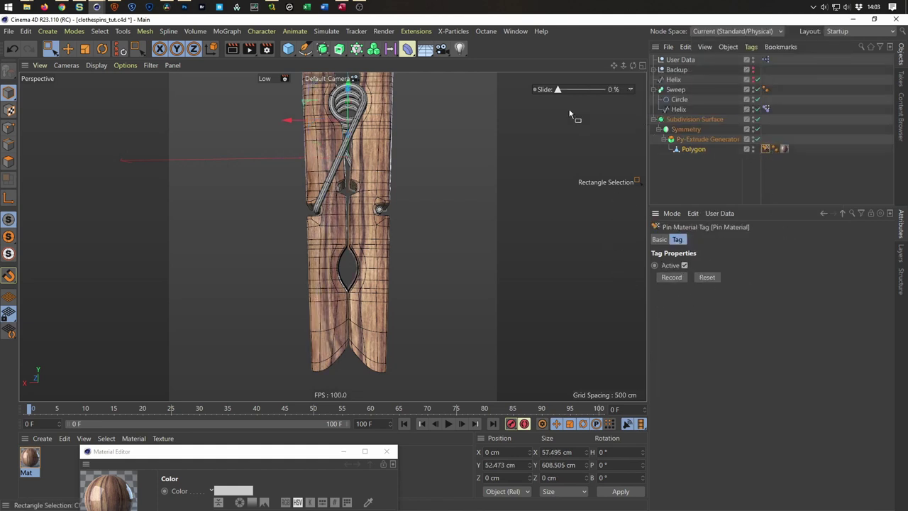
Test the pinned texture by opening the clothespin with Slide, then close the Material Editor.
mouse_move(558, 90)
left_mouse_down()
mouse_move(604, 90)
mouse_move(522, 97)
mouse_move(625, 102)
mouse_move(526, 106)
mouse_move(628, 118)
mouse_move(528, 115)
mouse_move(634, 111)
mouse_move(520, 113)
mouse_move(614, 112)
mouse_move(523, 118)
mouse_move(611, 110)
mouse_move(538, 111)
left_mouse_up()
scroll(354, 188, "down", 2)
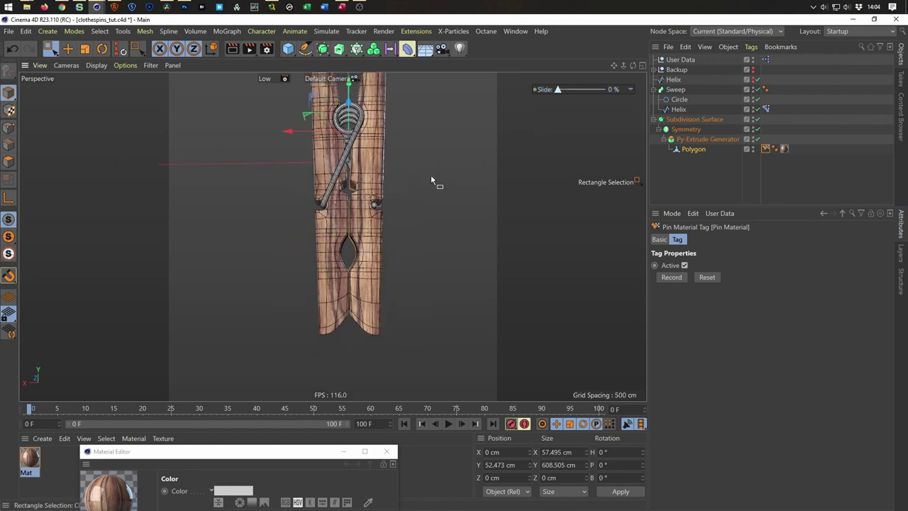
left_click_drag(381, 170, 349, 273, "alt")
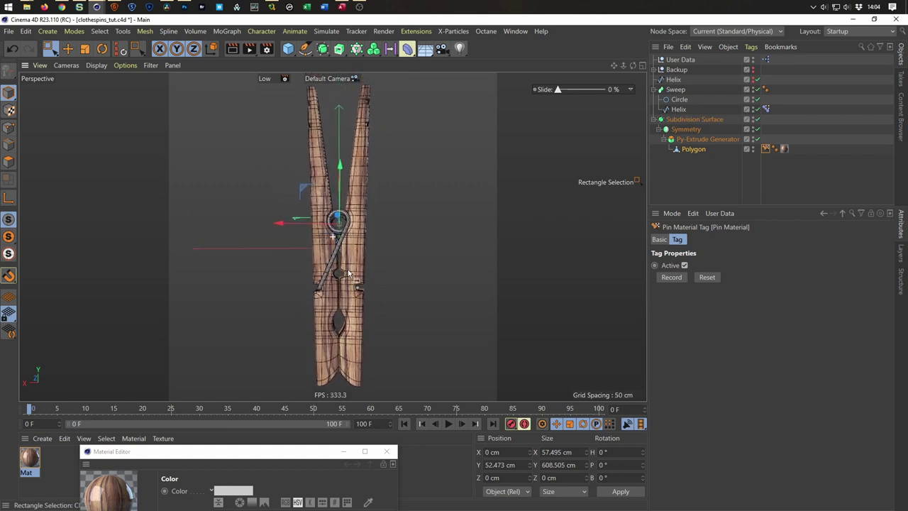
mouse_move(275, 453)
left_mouse_down()
mouse_move(291, 397)
mouse_move(293, 141)
left_mouse_up()
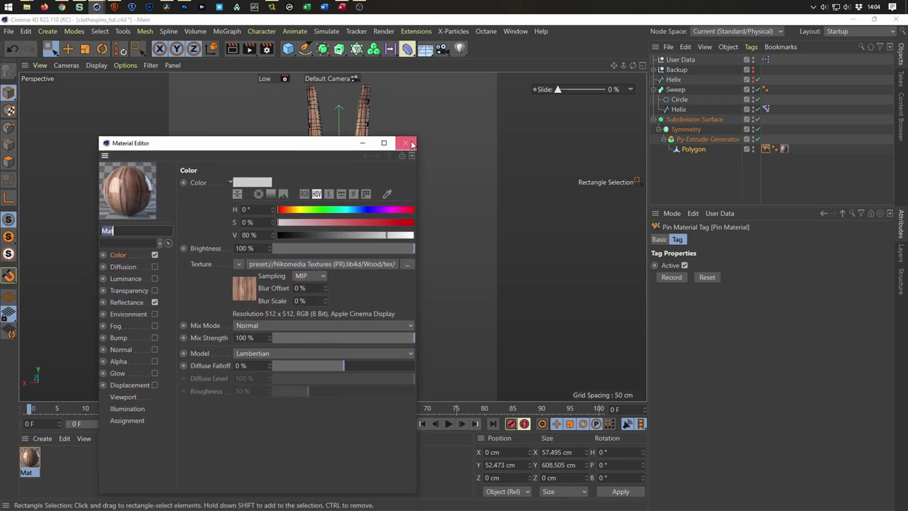
left_click(403, 140)
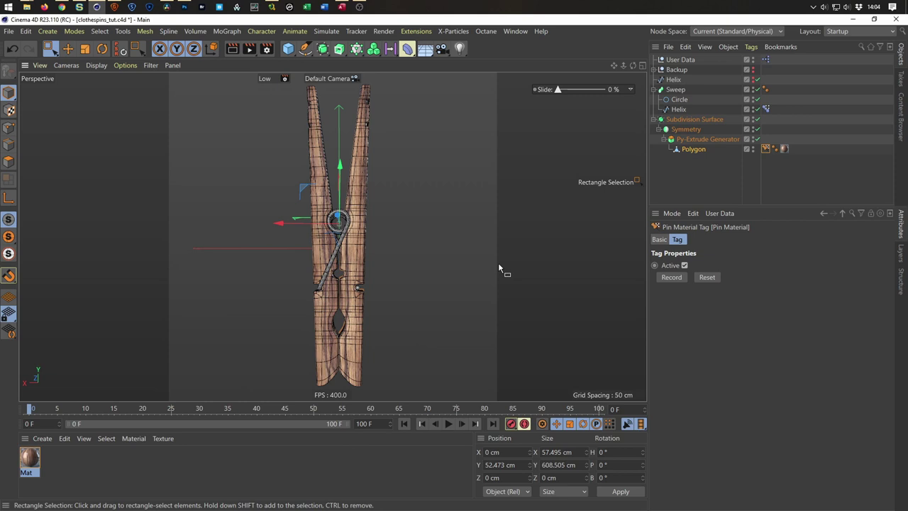